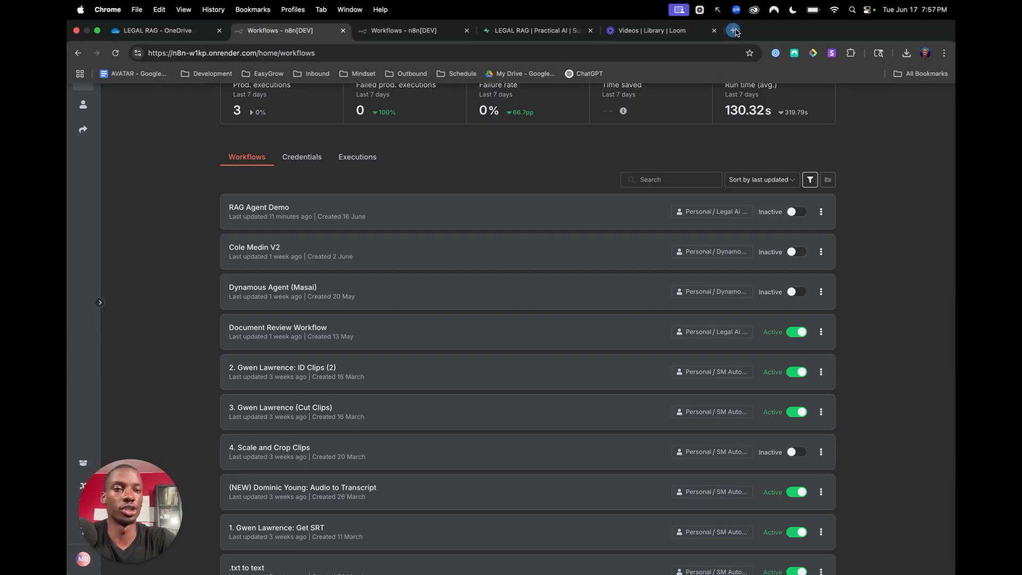
Step: Search Google for 'n8n' in a new tab, then go from n8n.io's Get Started to the workflows overview
{"action": "left_click", "coordinate": [737, 31]}
{"action": "type", "text": "n8n"}
{"action": "key", "text": "Return"}
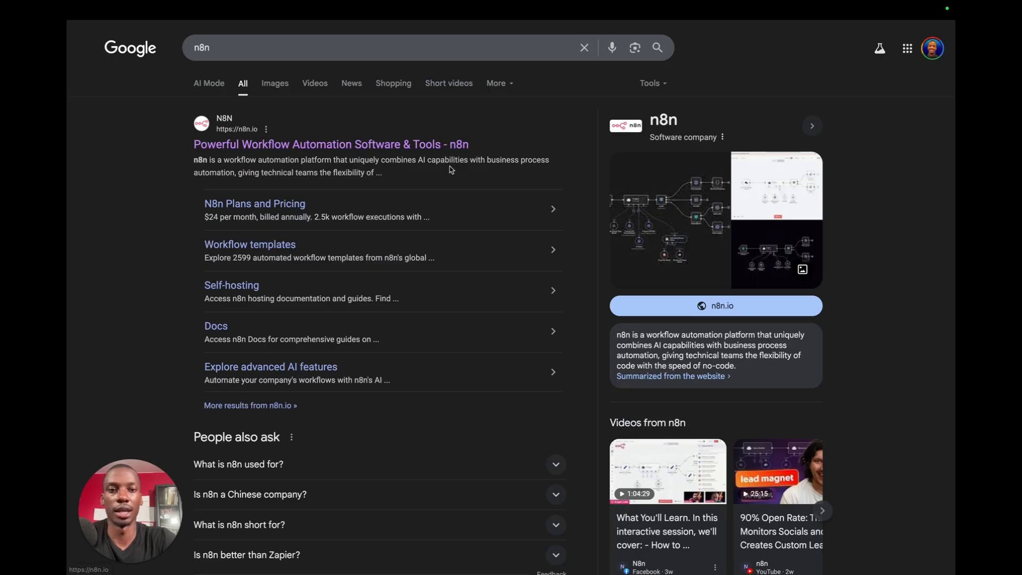
{"action": "left_click", "coordinate": [417, 148]}
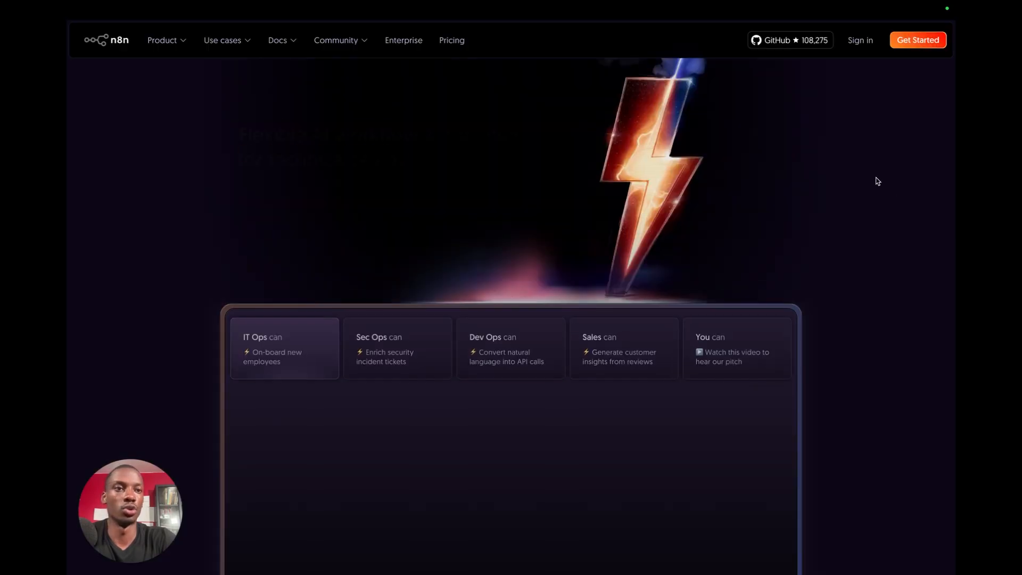
{"action": "left_click", "coordinate": [918, 40]}
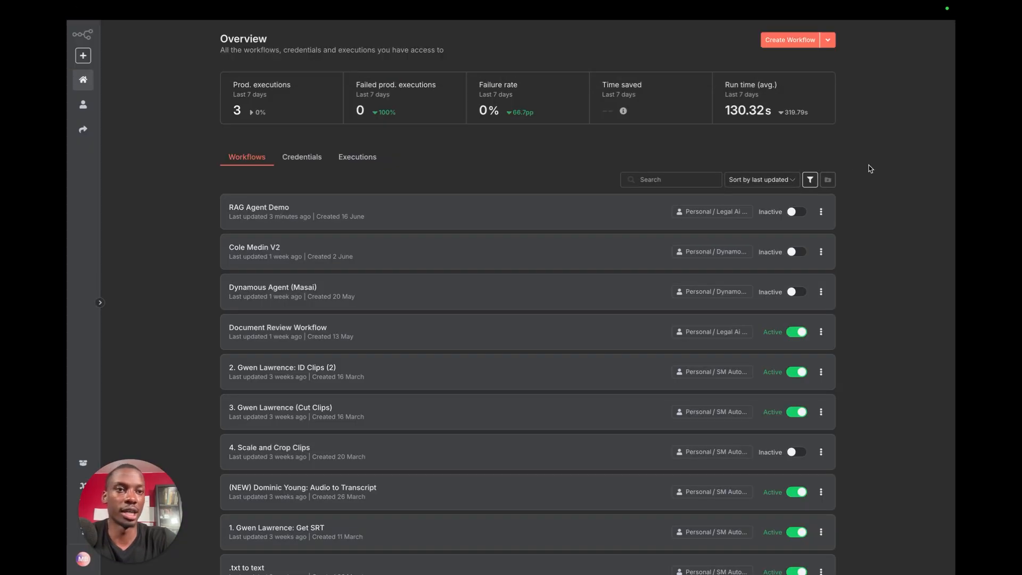
Step: Create a new workflow, add and then remove a manual trigger, and paste the RAG PIPELINE YOUTUBE DEMO sticky note
{"action": "left_click", "coordinate": [789, 39]}
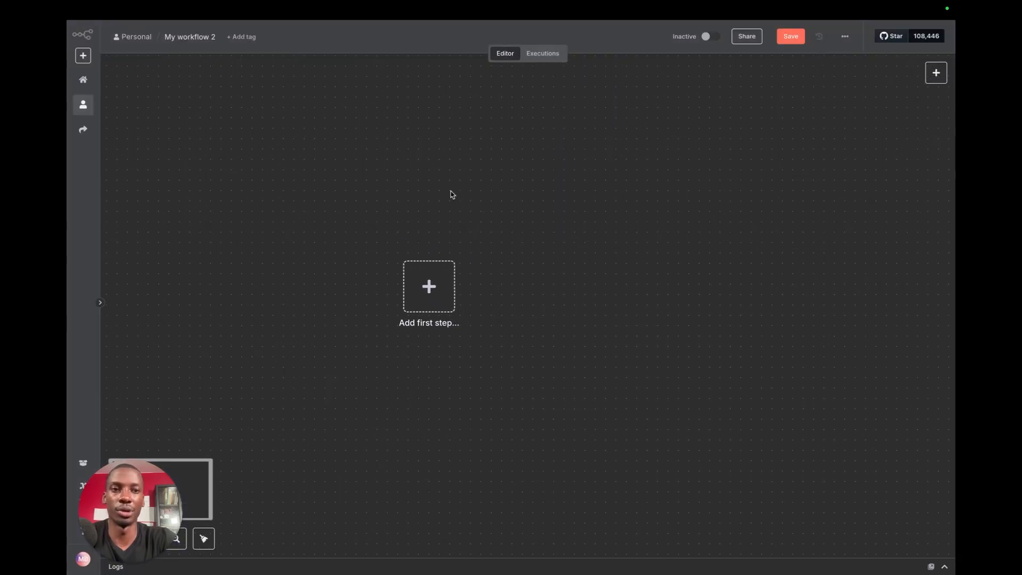
{"action": "left_click", "coordinate": [936, 72]}
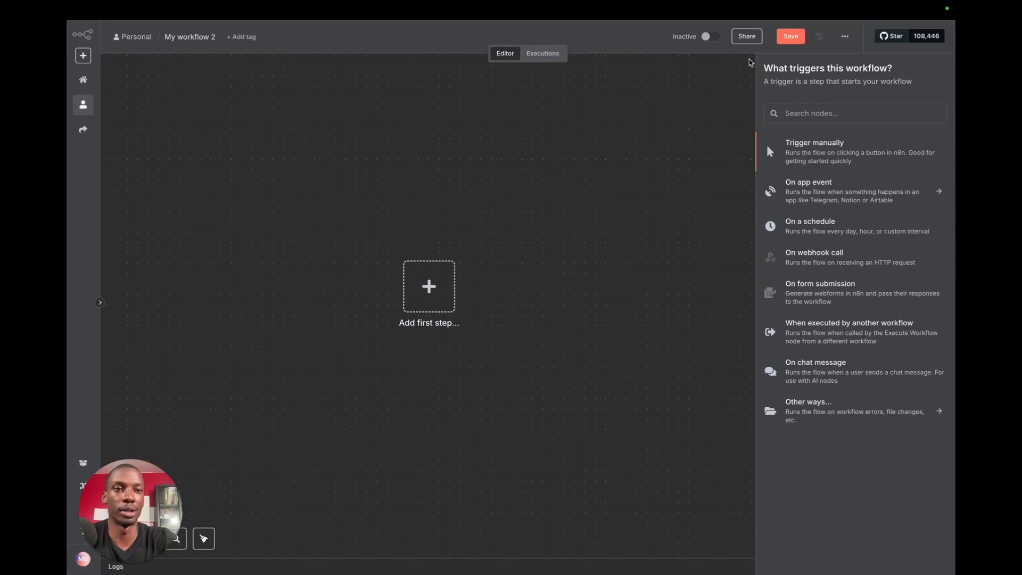
{"action": "left_click", "coordinate": [826, 154]}
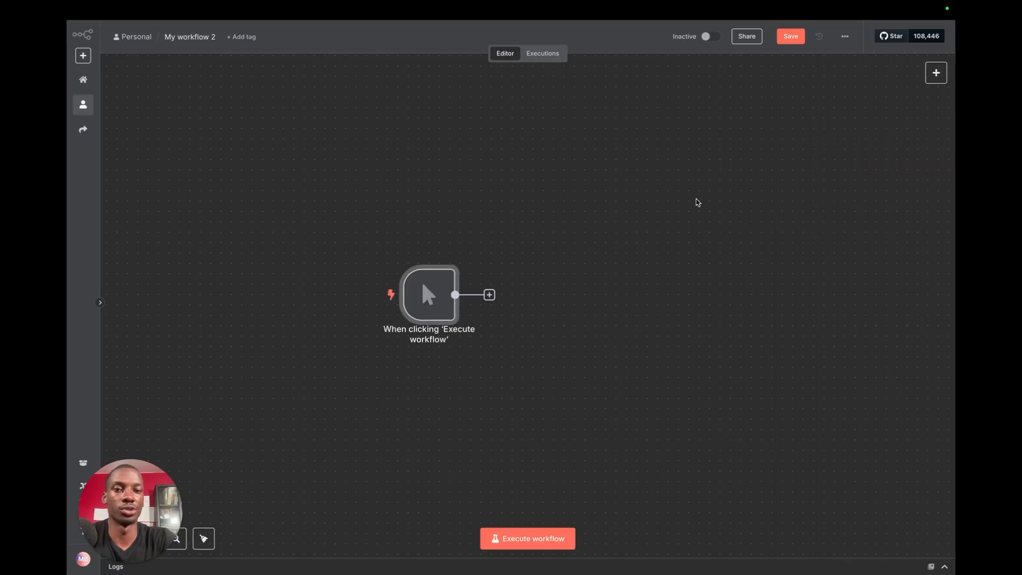
{"action": "mouse_move", "coordinate": [423, 298]}
{"action": "left_click", "coordinate": [436, 257]}
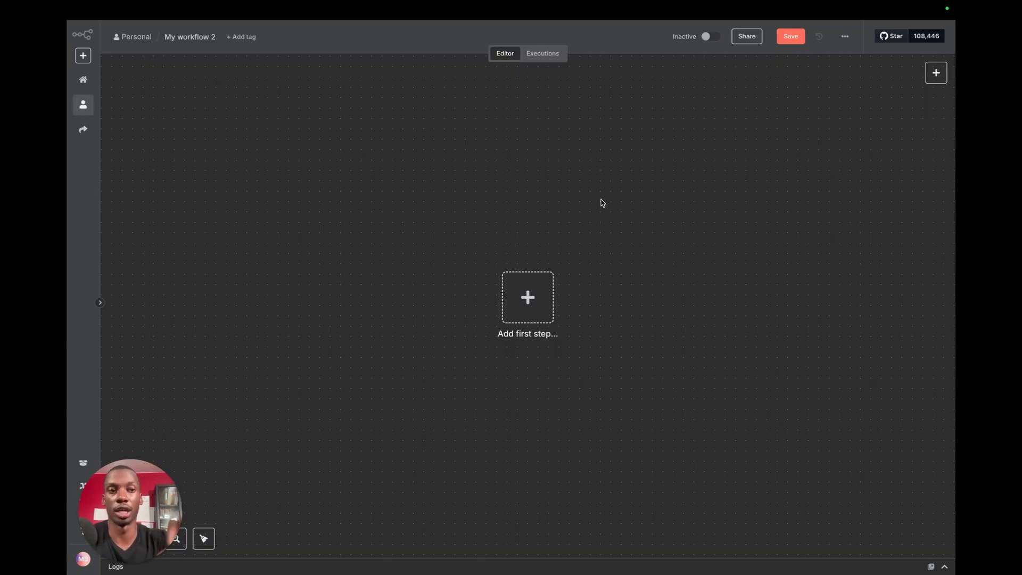
{"action": "key", "text": "ctrl+v"}
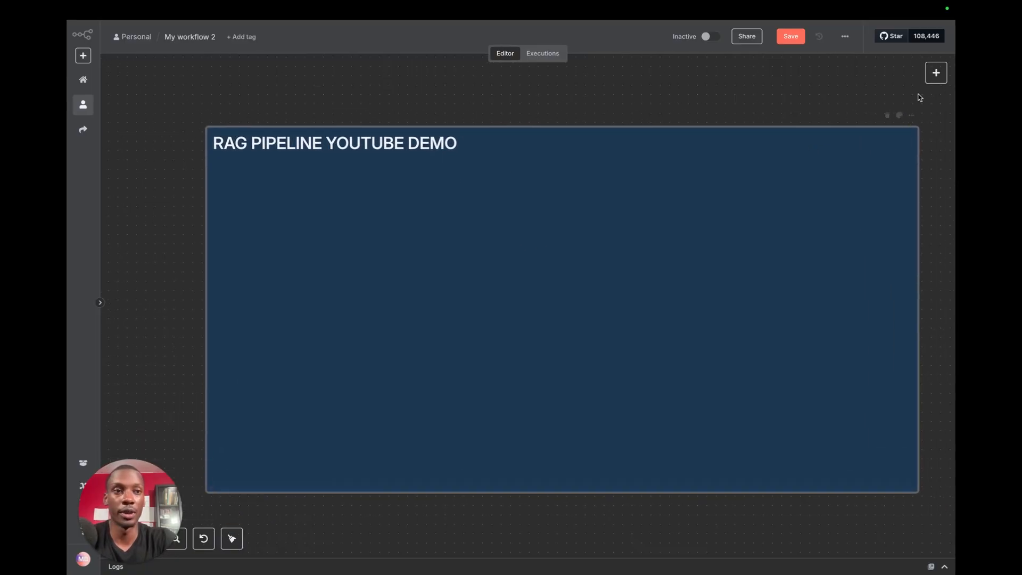
Step: Search 'onedriv' and add a Microsoft OneDrive trigger that fires On file created
{"action": "left_click", "coordinate": [935, 72]}
{"action": "type", "text": "one"}
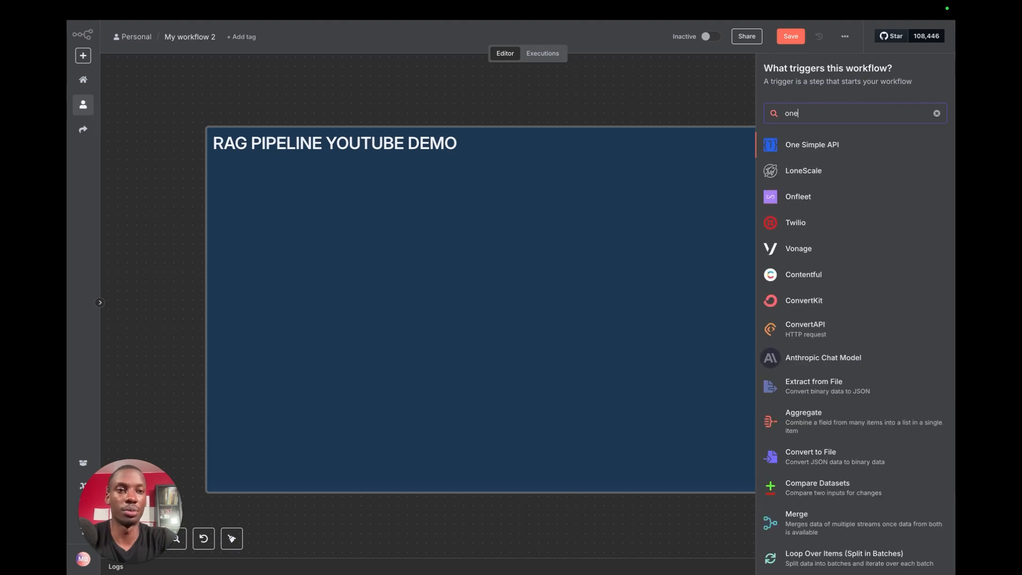
{"action": "type", "text": "drive"}
{"action": "left_click", "coordinate": [817, 154]}
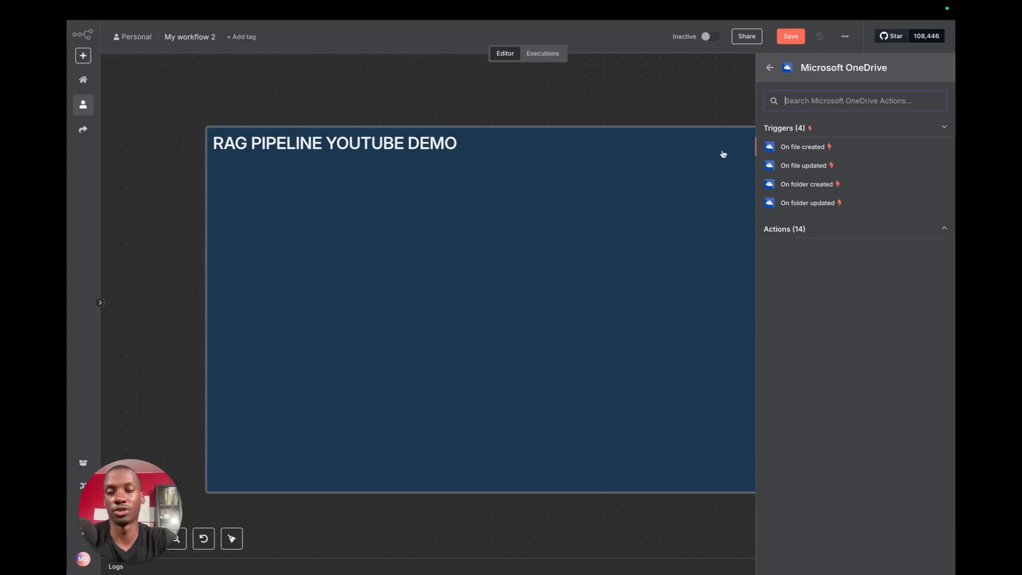
{"action": "key", "text": "super+1"}
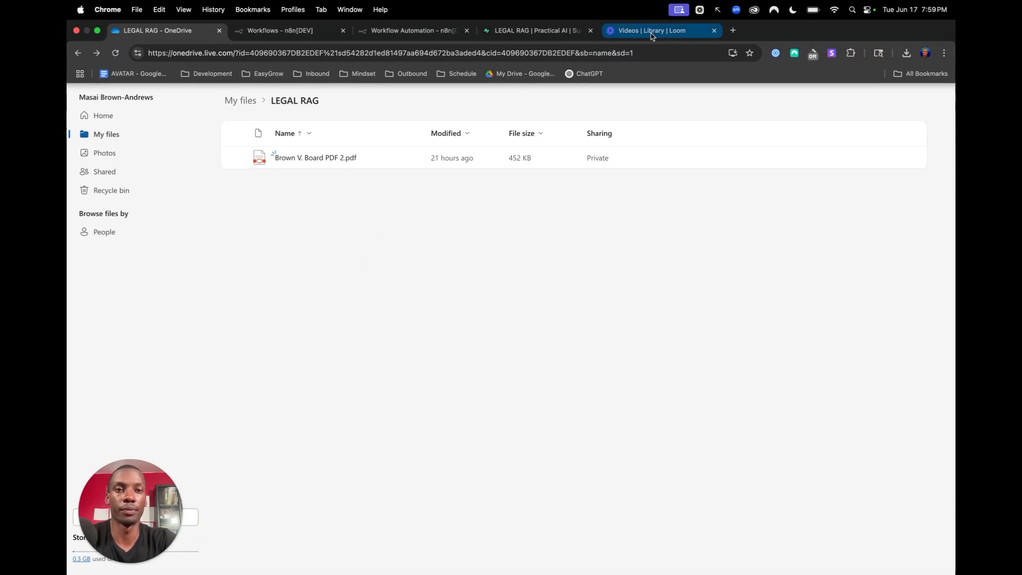
{"action": "left_click", "coordinate": [399, 32]}
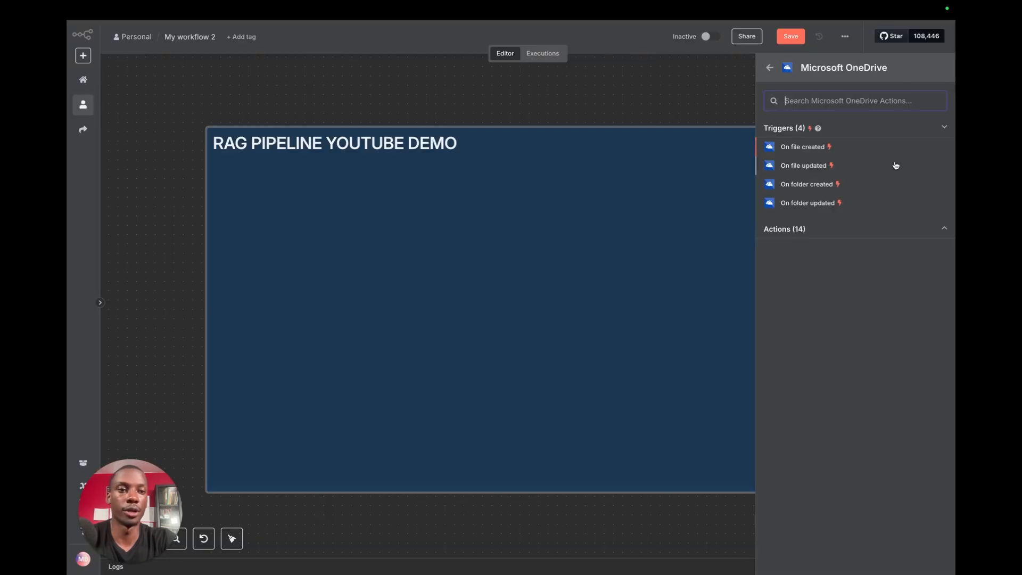
{"action": "left_click", "coordinate": [839, 150]}
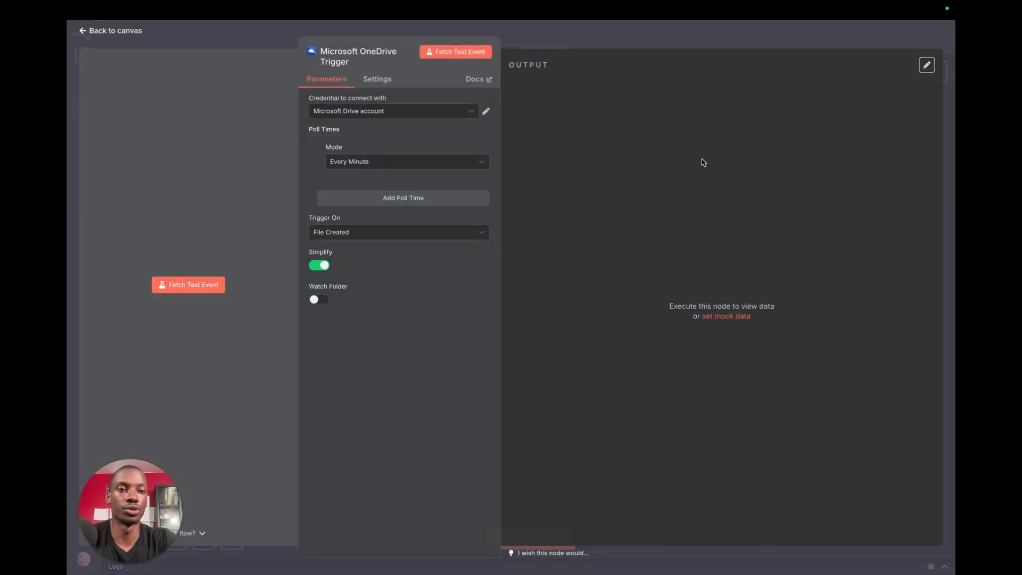
{"action": "left_click", "coordinate": [661, 32]}
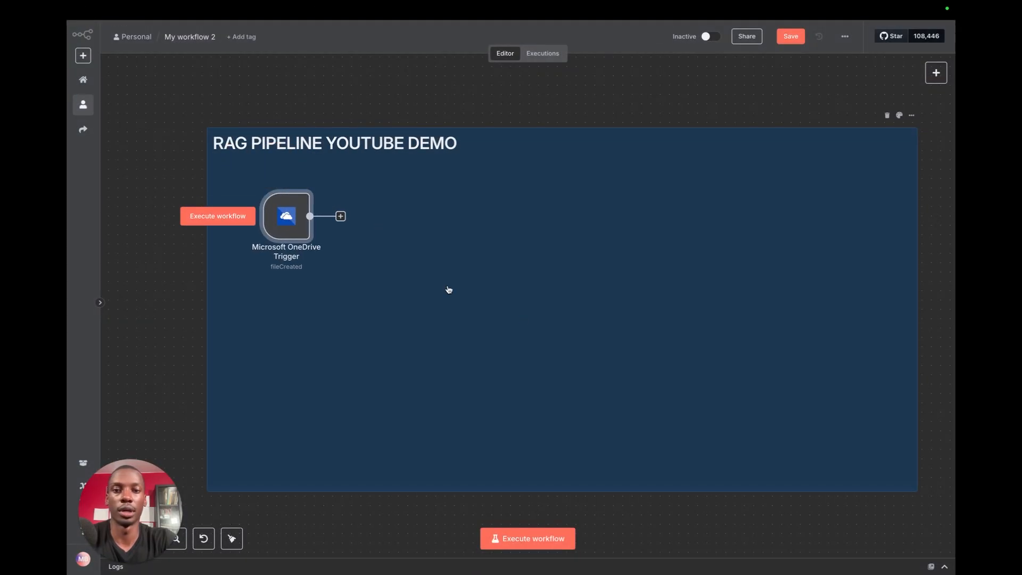
Step: Add a second Microsoft OneDrive trigger for On file updated and place it below the first
{"action": "left_click", "coordinate": [936, 73]}
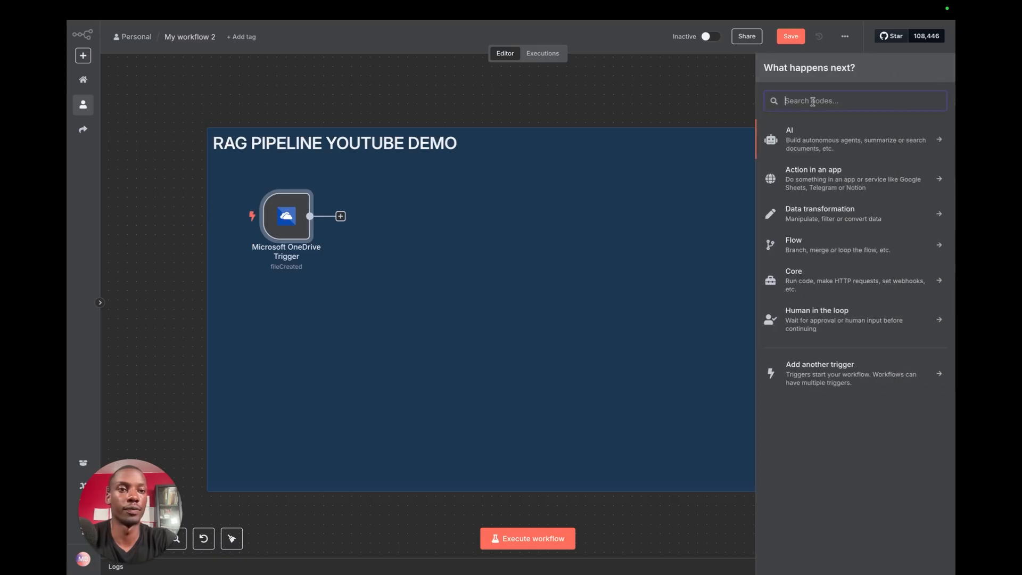
{"action": "type", "text": "one "}
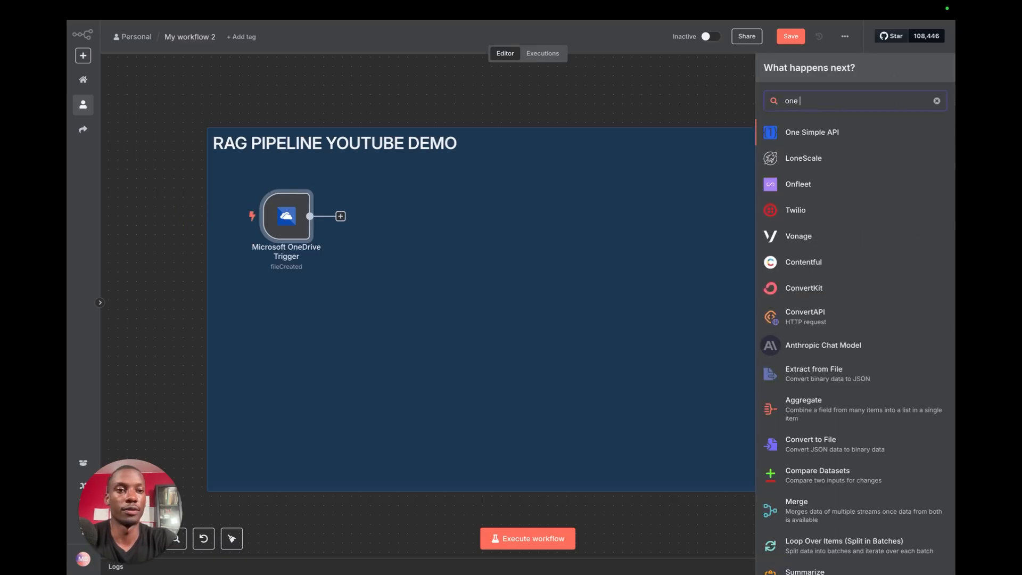
{"action": "type", "text": "driv"}
{"action": "key", "text": "BackSpace"}
{"action": "key", "text": "BackSpace"}
{"action": "key", "text": "BackSpace"}
{"action": "key", "text": "BackSpace"}
{"action": "key", "text": "BackSpace"}
{"action": "key", "text": "BackSpace"}
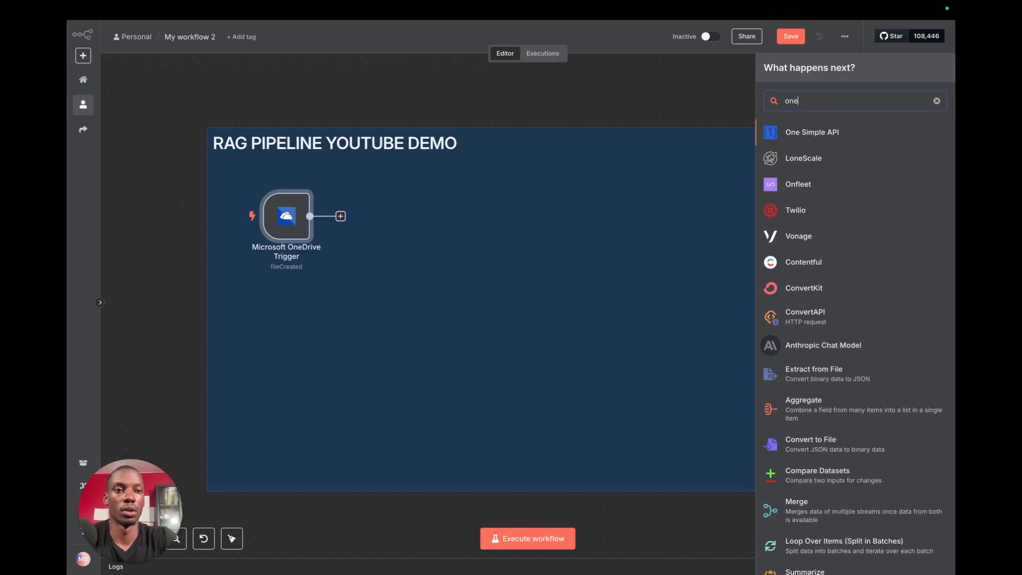
{"action": "type", "text": "edr"}
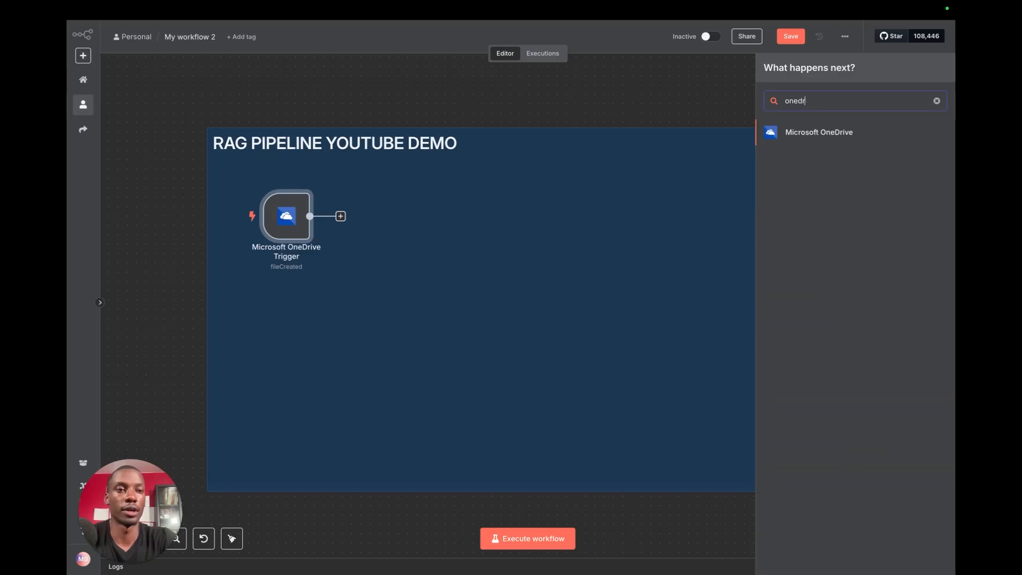
{"action": "left_click", "coordinate": [795, 136]}
{"action": "left_click", "coordinate": [831, 461]}
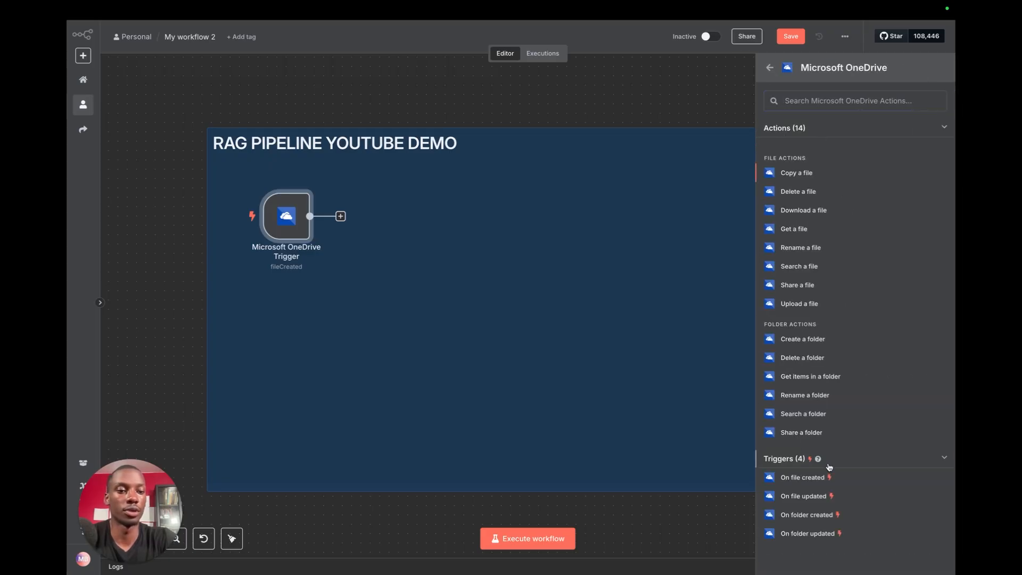
{"action": "left_click", "coordinate": [819, 496]}
{"action": "left_click", "coordinate": [611, 41]}
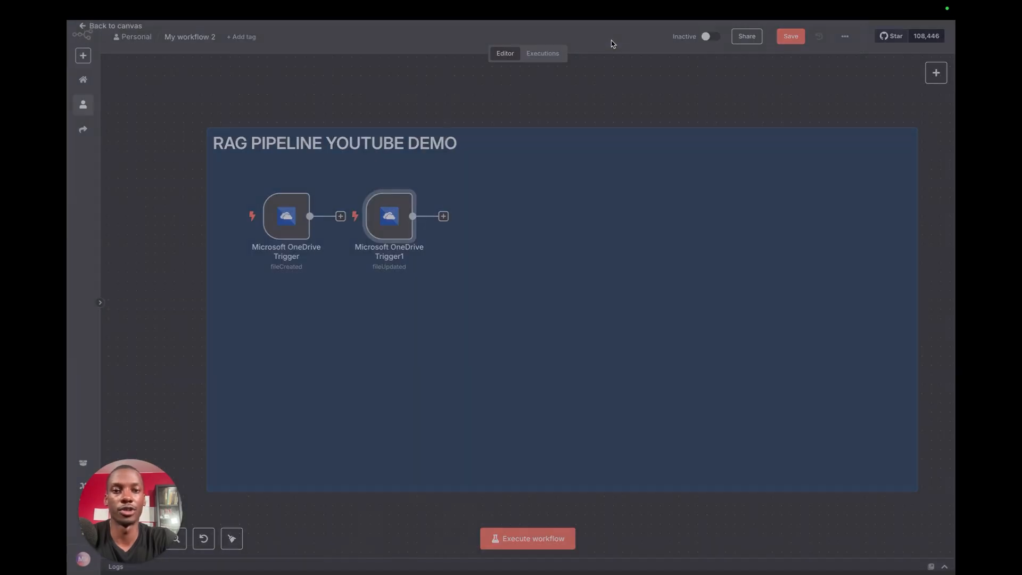
{"action": "left_click_drag", "start_coordinate": [394, 221], "coordinate": [297, 343]}
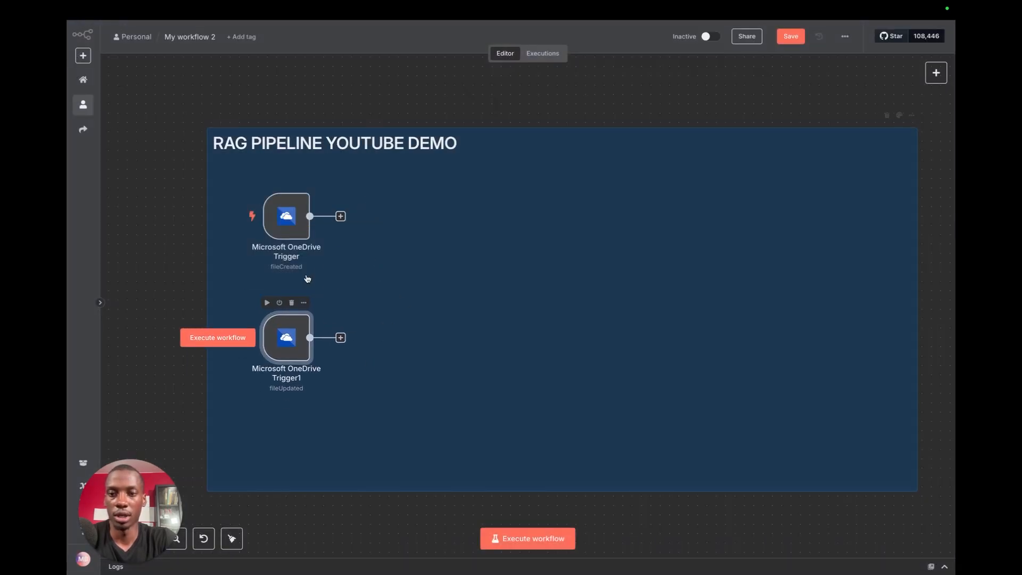
Step: Rename the first OneDrive trigger to 'File Created'
{"action": "left_click", "coordinate": [289, 231]}
{"action": "double_click", "coordinate": [289, 240]}
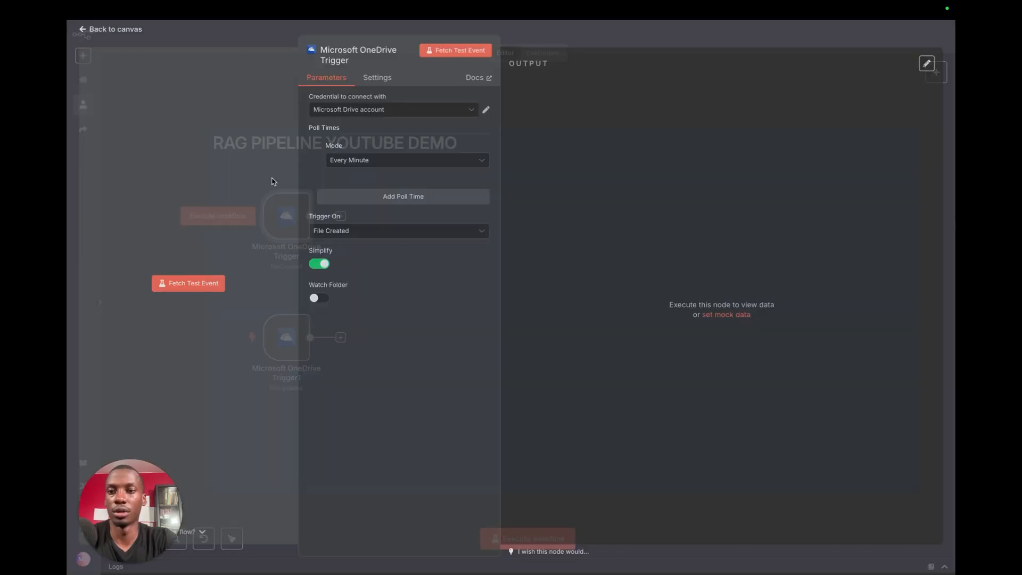
{"action": "left_click", "coordinate": [368, 53]}
{"action": "key", "text": "BackSpace"}
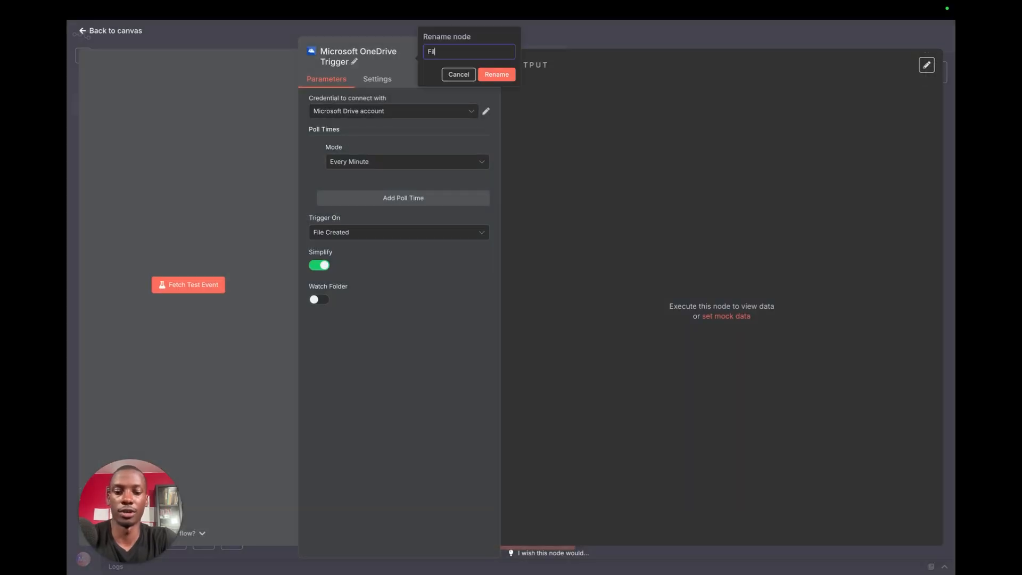
{"action": "type", "text": "File Created"}
{"action": "key", "text": "Return"}
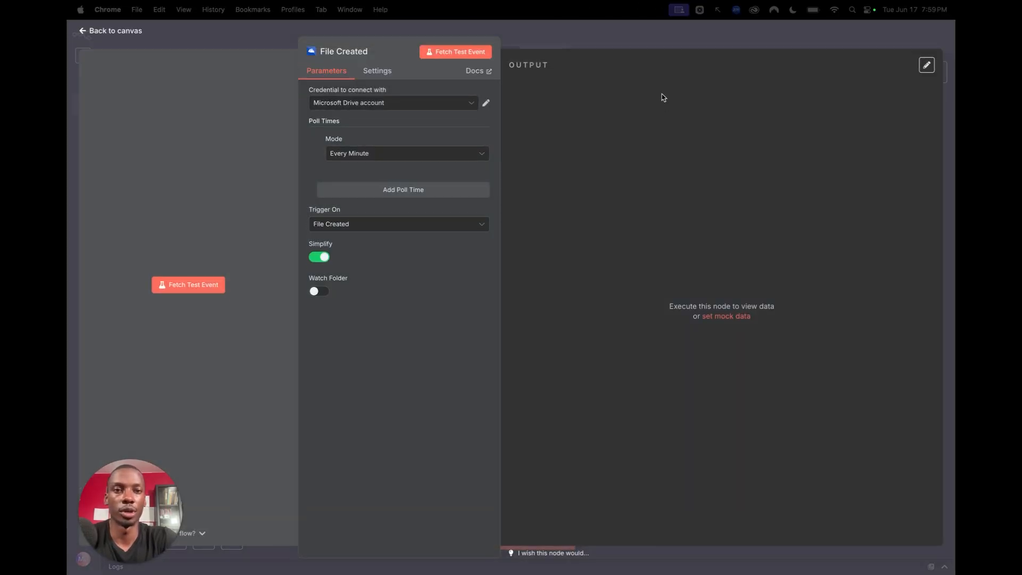
{"action": "left_click", "coordinate": [641, 45]}
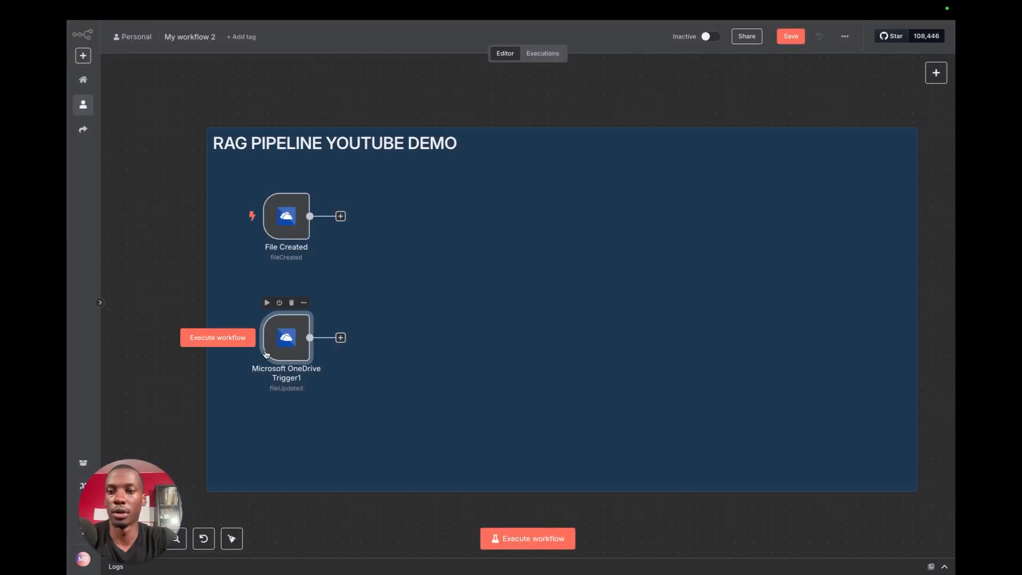
Step: Rename the second OneDrive trigger to 'File Updated'
{"action": "double_click", "coordinate": [285, 335]}
{"action": "left_click", "coordinate": [357, 61]}
{"action": "type", "text": "Fil"}
{"action": "key", "text": "Return"}
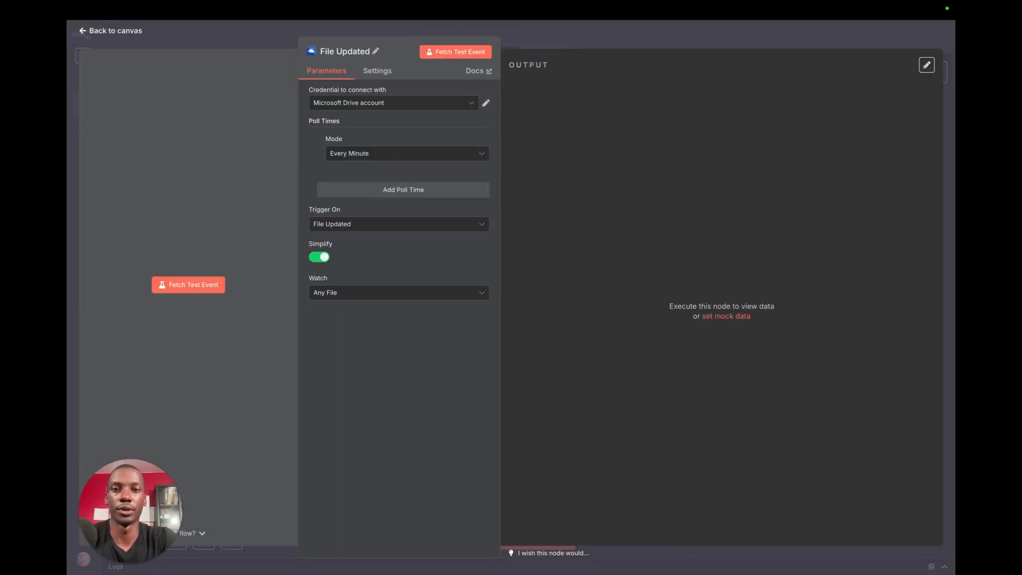
{"action": "left_click", "coordinate": [615, 43]}
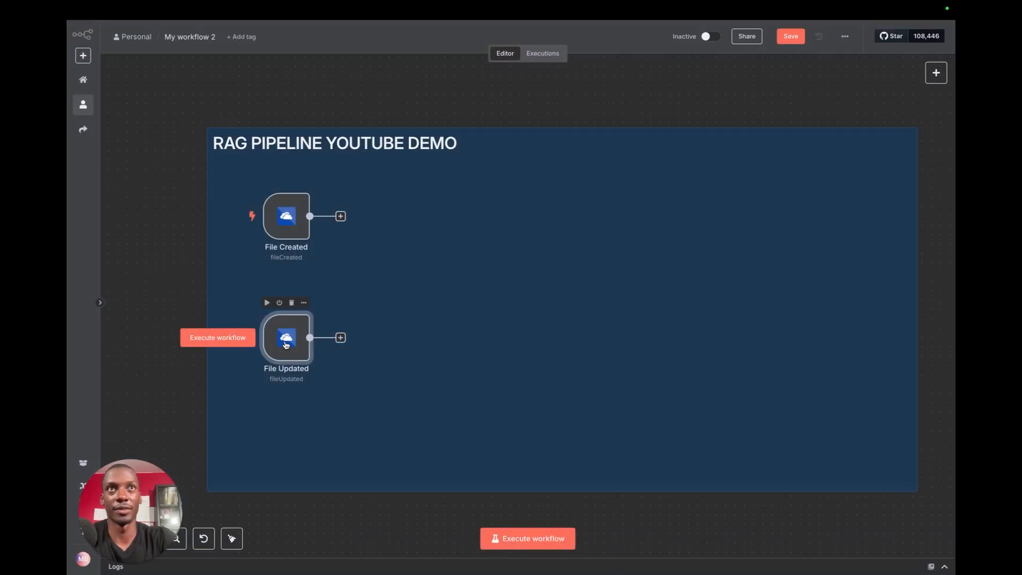
{"action": "left_click", "coordinate": [467, 275]}
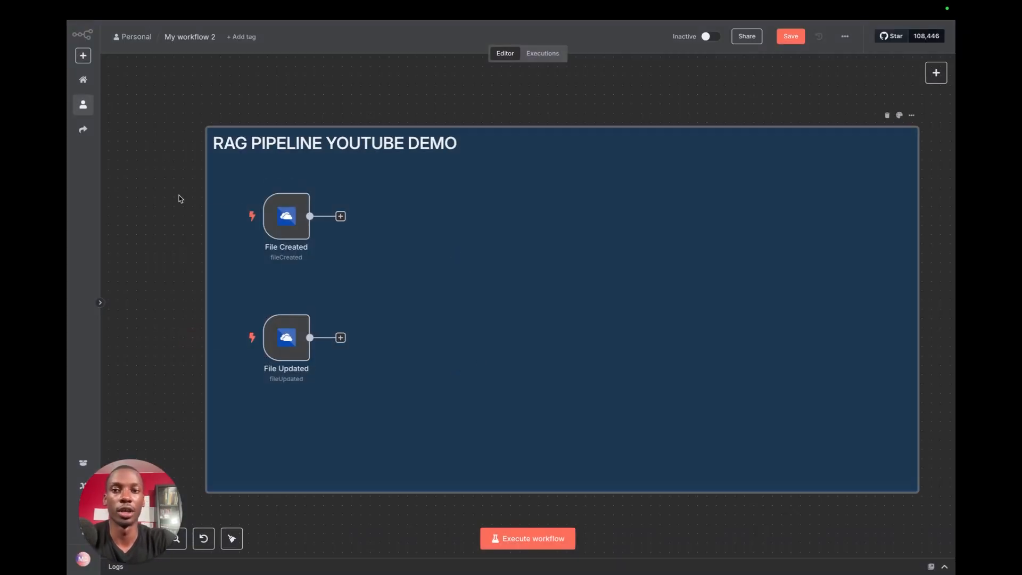
{"action": "left_click", "coordinate": [171, 291]}
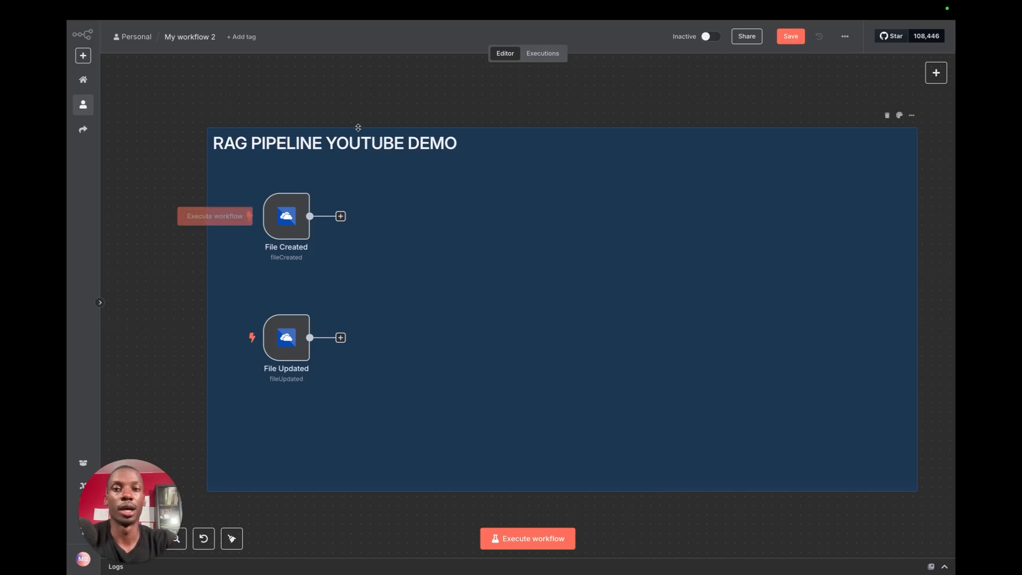
Step: In the File Created trigger, create a new Microsoft Drive credential named 'YouTube DEMO Account'
{"action": "double_click", "coordinate": [290, 228]}
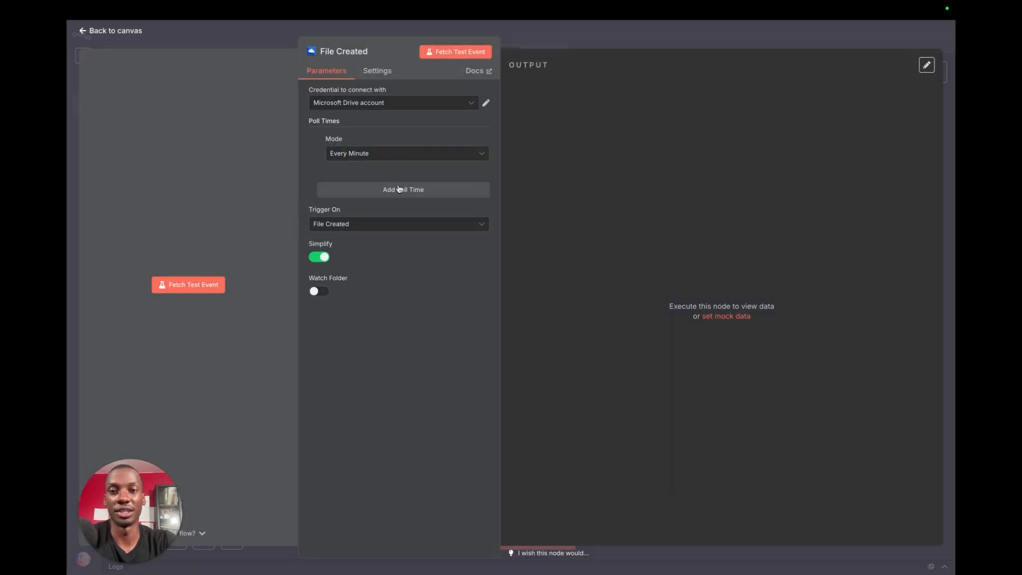
{"action": "left_click", "coordinate": [398, 106]}
{"action": "left_click", "coordinate": [399, 155]}
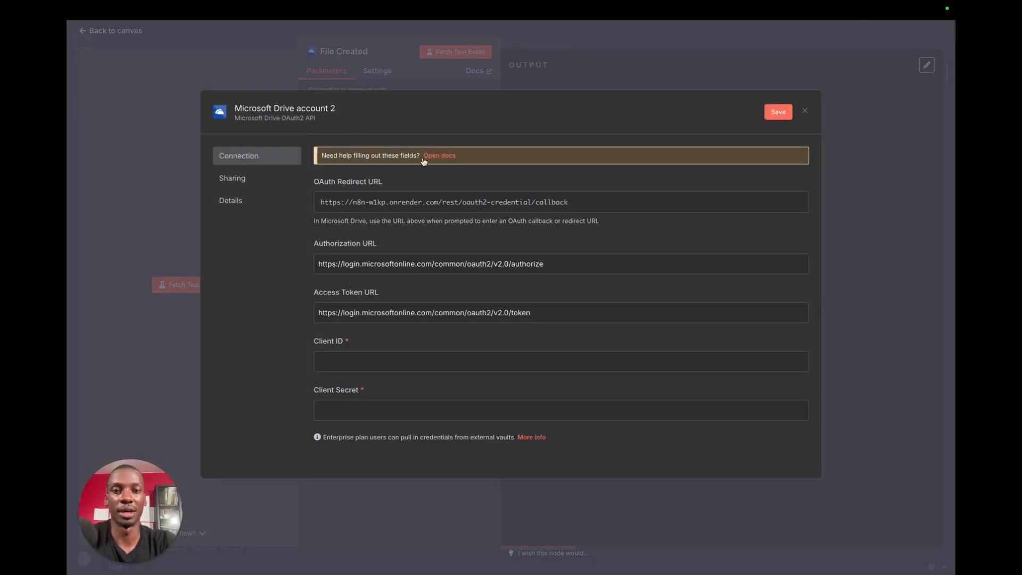
{"action": "left_click", "coordinate": [288, 107]}
{"action": "key", "text": "BackSpace"}
{"action": "type", "text": "YouTube DEMO Account"}
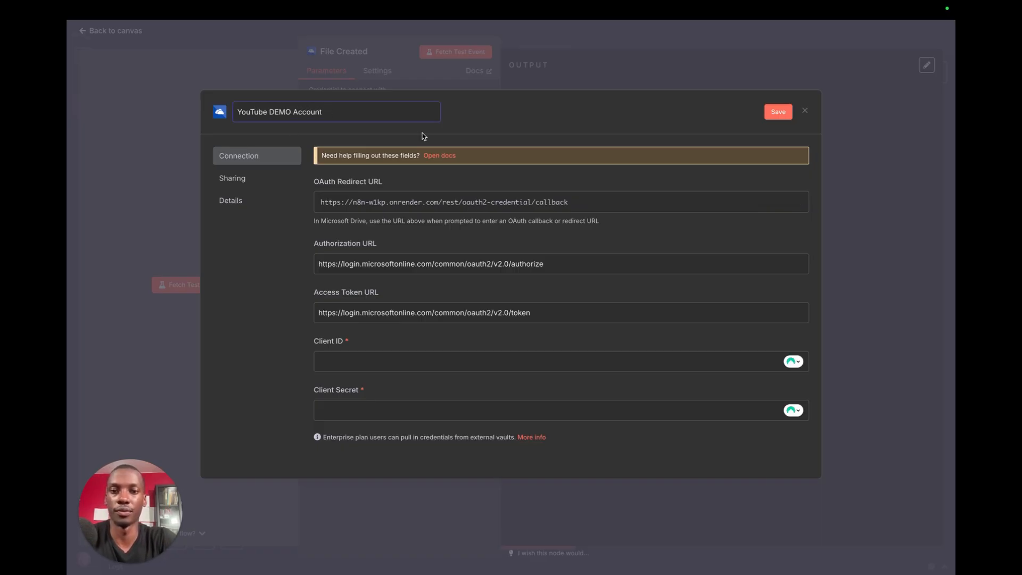
{"action": "key", "text": "Return"}
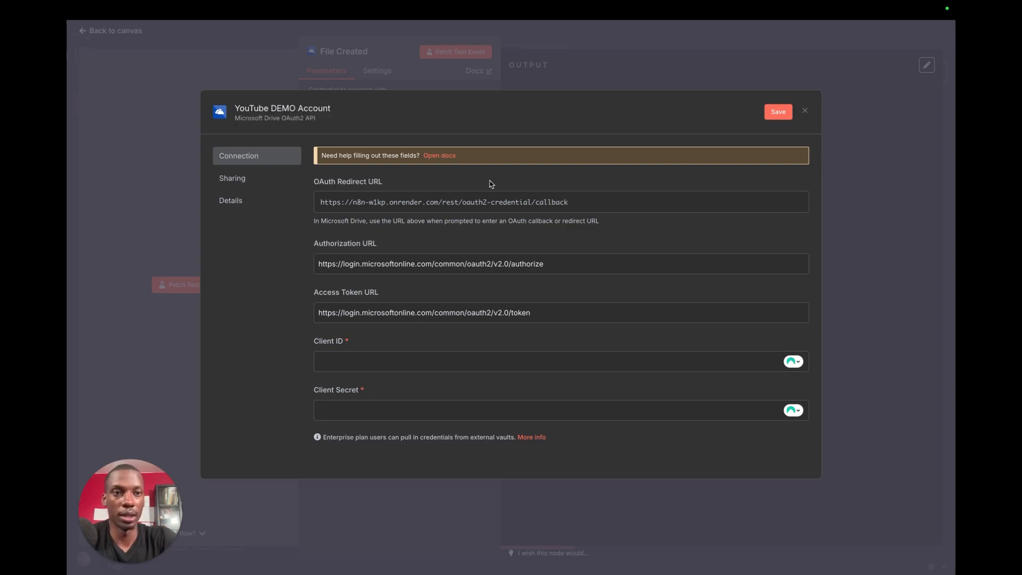
Step: Open the credential's setup documentation from the help banner
{"action": "scroll", "coordinate": [560, 218], "scroll_direction": "down", "scroll_amount": 1}
{"action": "scroll", "coordinate": [597, 289], "scroll_direction": "up", "scroll_amount": 1}
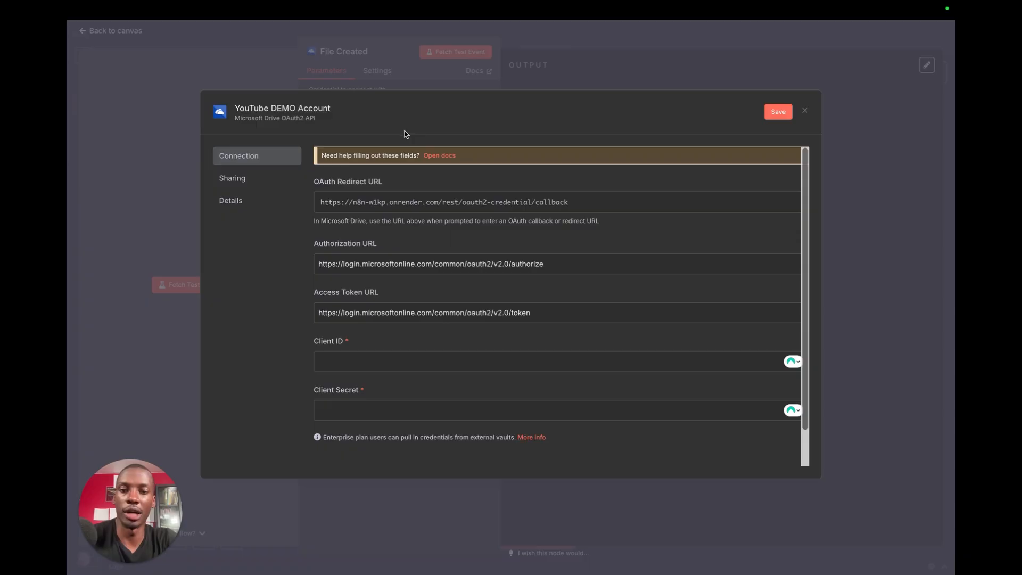
{"action": "left_click_drag", "start_coordinate": [409, 140], "coordinate": [485, 181]}
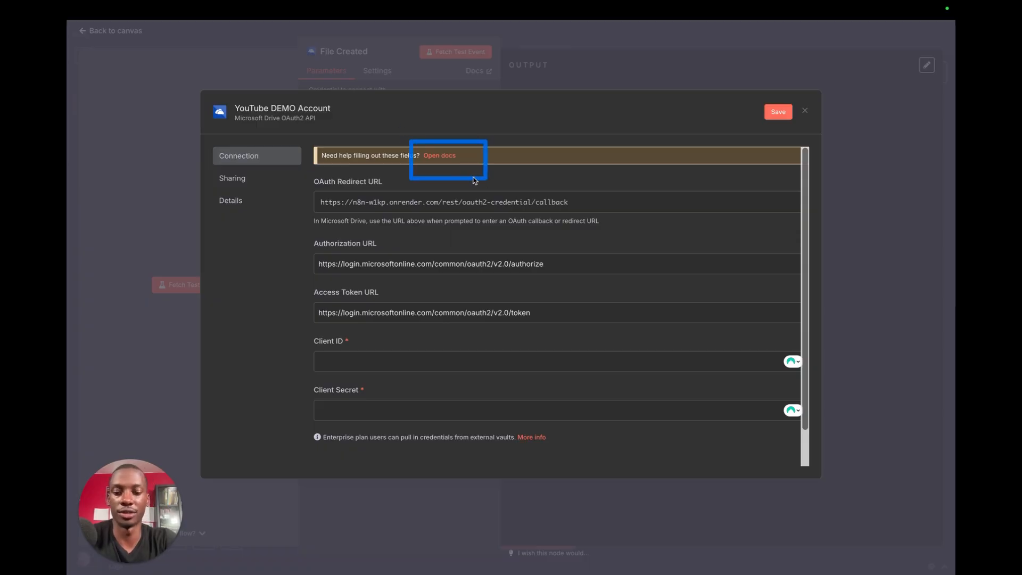
{"action": "left_click", "coordinate": [439, 155]}
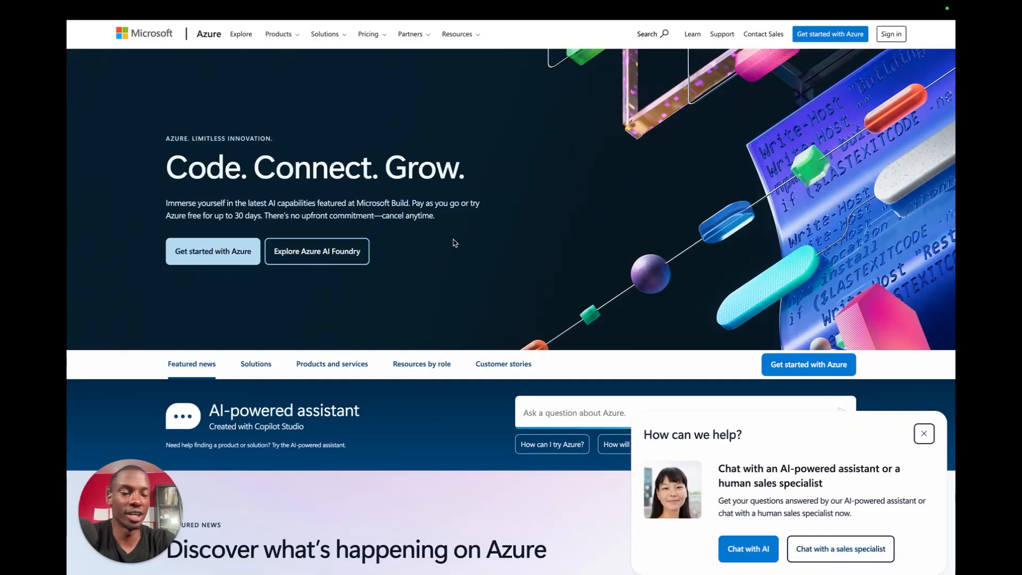
Step: Sign in to the Azure portal and search its services for 'app registration'
{"action": "scroll", "coordinate": [455, 243], "scroll_direction": "down", "scroll_amount": 1}
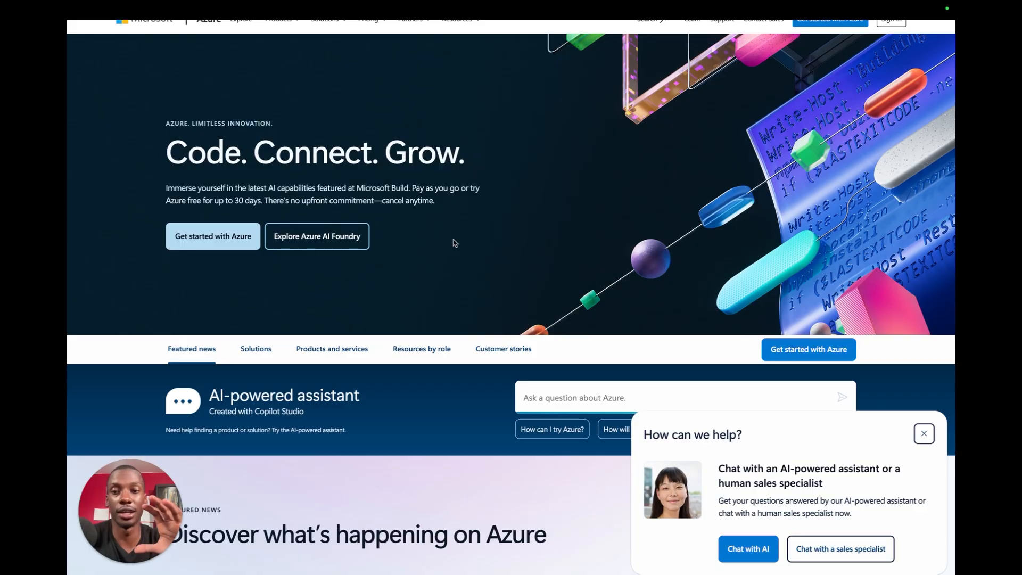
{"action": "scroll", "coordinate": [455, 244], "scroll_direction": "up", "scroll_amount": 1}
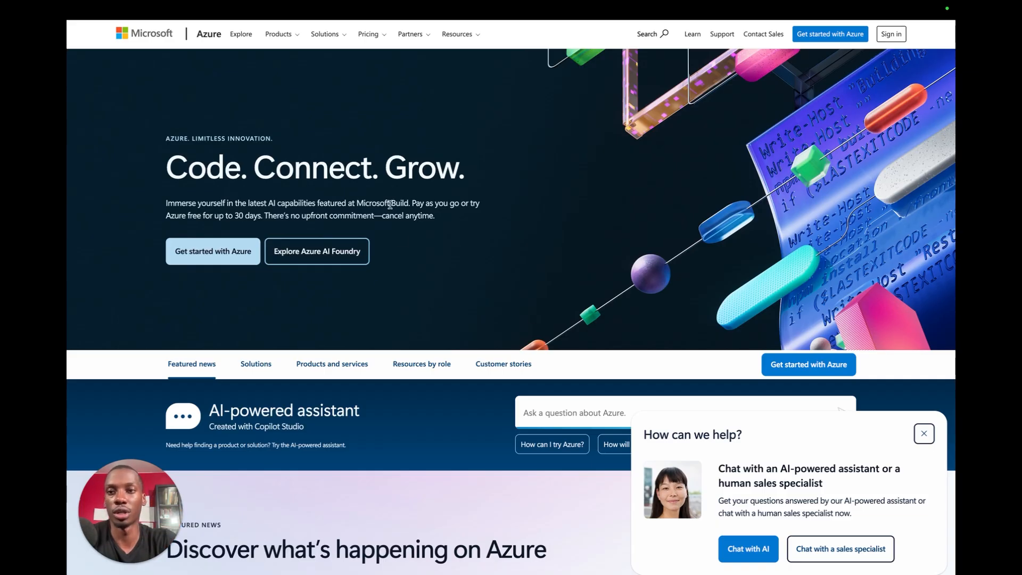
{"action": "mouse_move", "coordinate": [266, 3]}
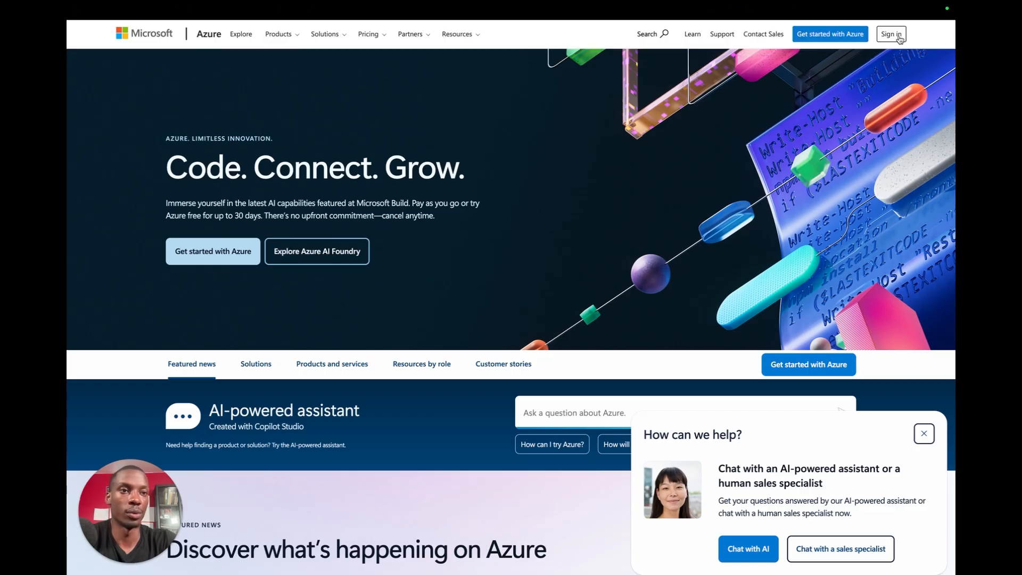
{"action": "left_click", "coordinate": [898, 37]}
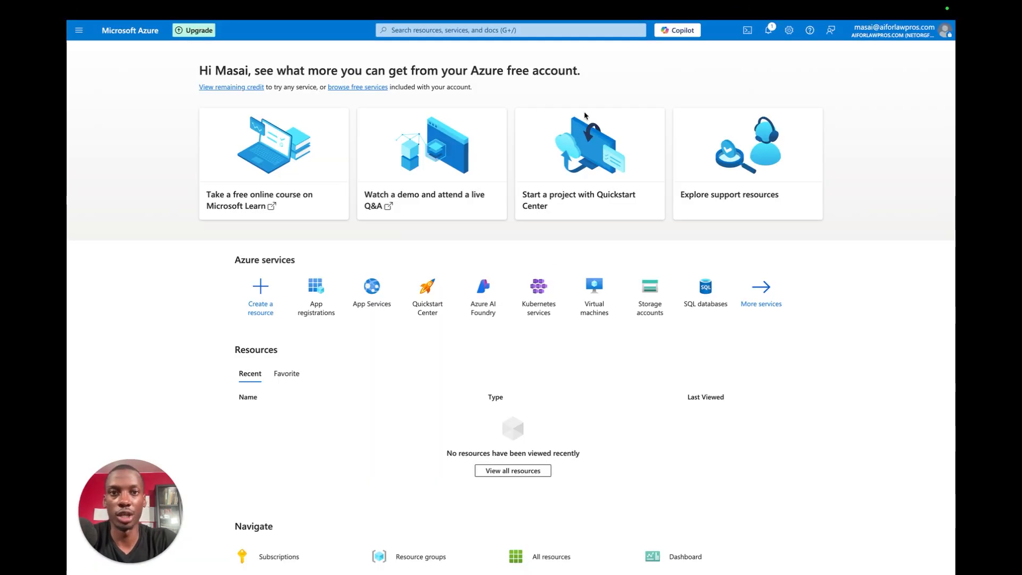
{"action": "left_click", "coordinate": [487, 30]}
{"action": "type", "text": "app registrations"}
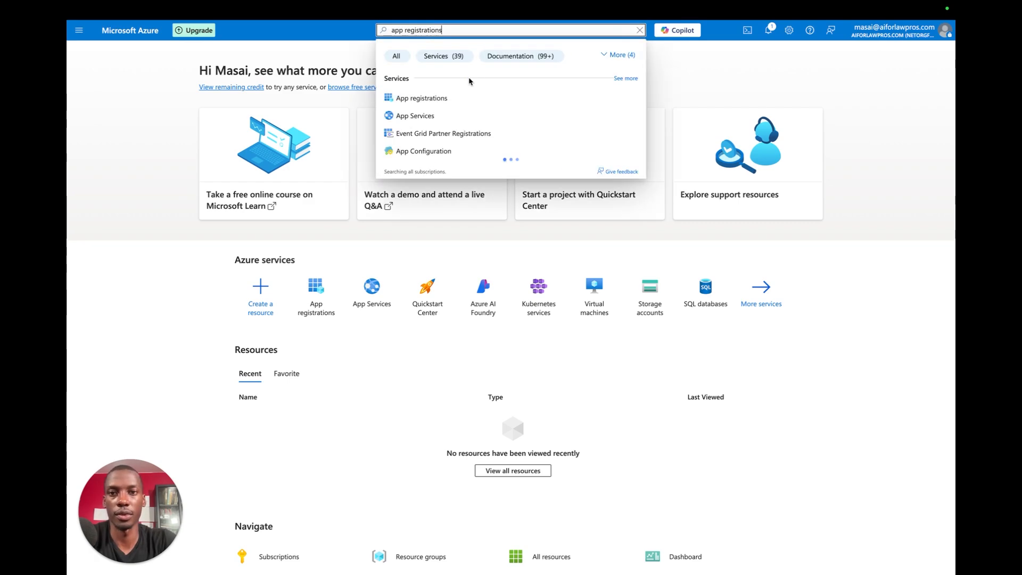
Step: Start a new app registration named LEGAL YOUTUBE DEMO allowing any organizational directory and personal Microsoft accounts
{"action": "left_click", "coordinate": [446, 99]}
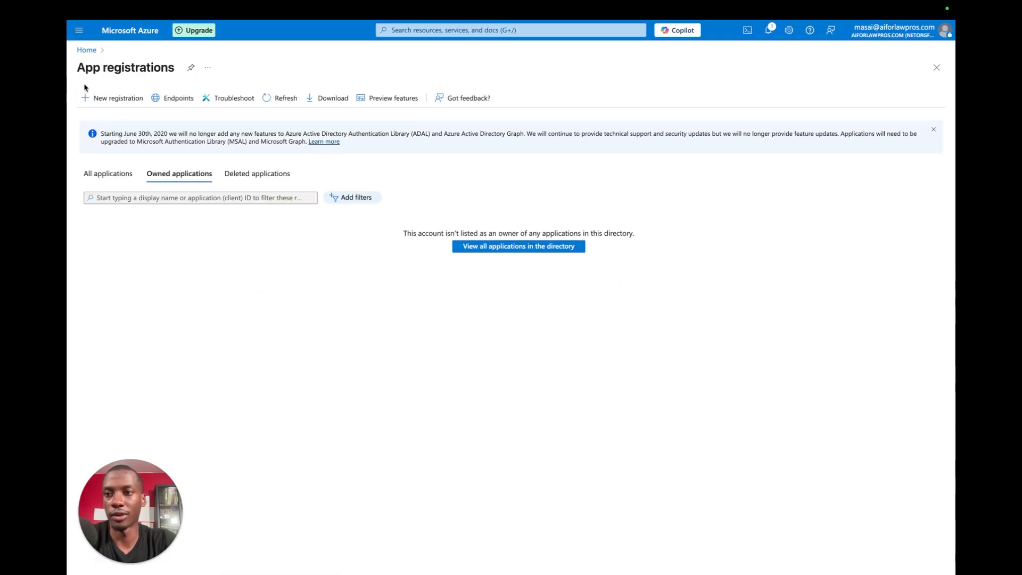
{"action": "mouse_move", "coordinate": [86, 91]}
{"action": "left_mouse_down"}
{"action": "mouse_move", "coordinate": [114, 128]}
{"action": "mouse_move", "coordinate": [158, 126]}
{"action": "left_mouse_up"}
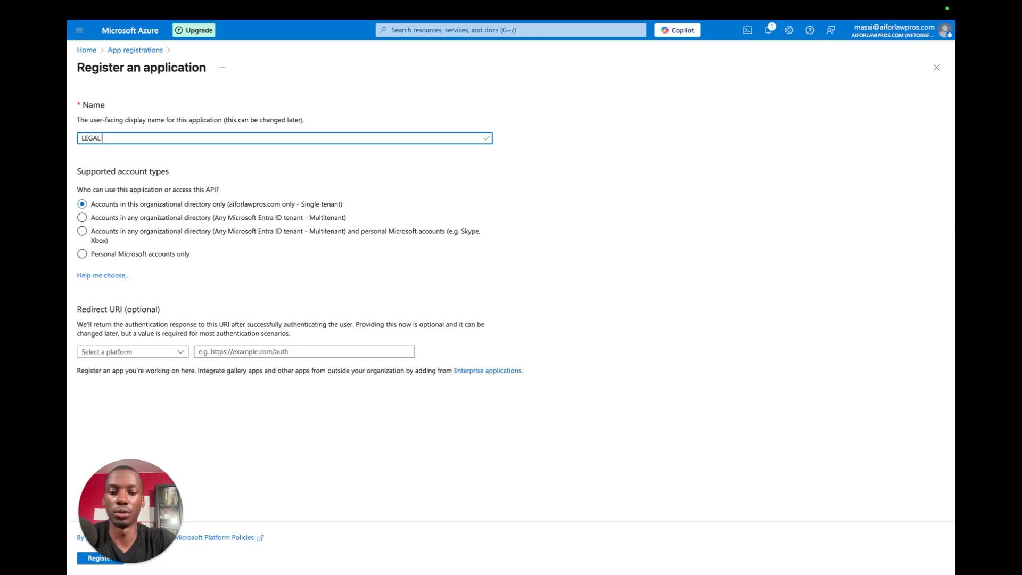
{"action": "left_click", "coordinate": [137, 240]}
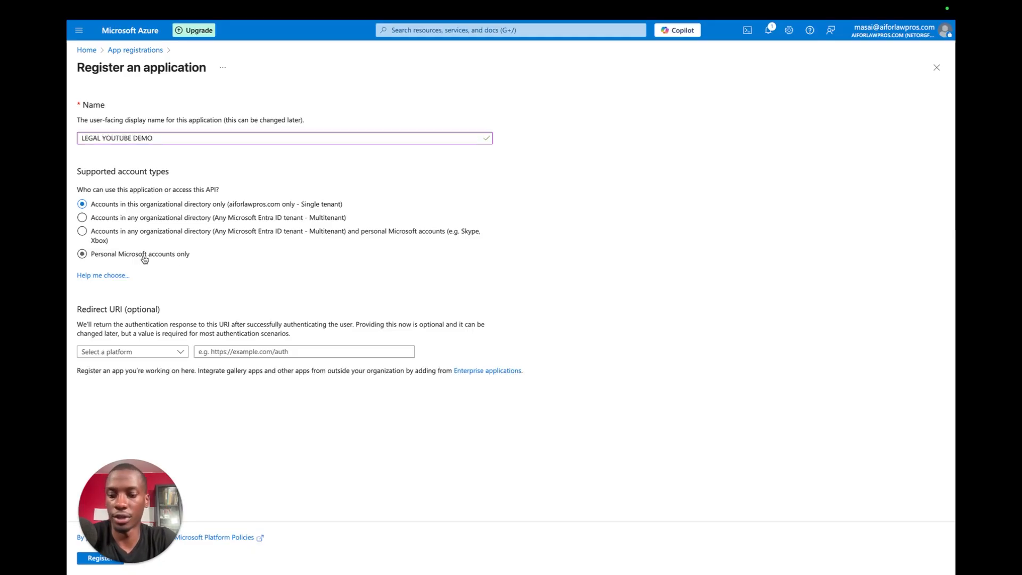
{"action": "left_click_drag", "start_coordinate": [68, 164], "coordinate": [190, 185]}
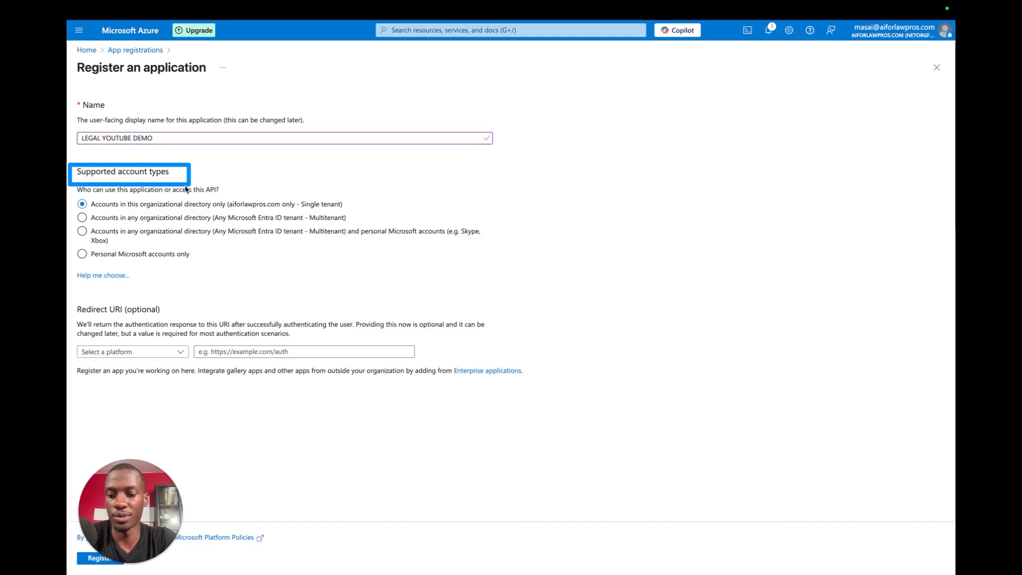
{"action": "left_click_drag", "start_coordinate": [68, 223], "coordinate": [515, 250]}
{"action": "left_click", "coordinate": [248, 235]}
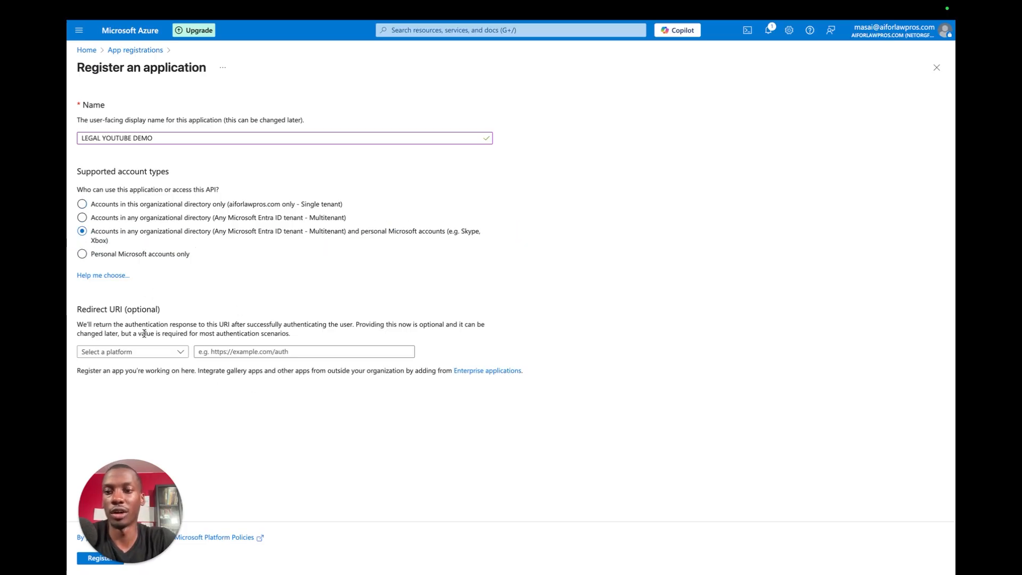
{"action": "left_click_drag", "start_coordinate": [73, 305], "coordinate": [201, 310]}
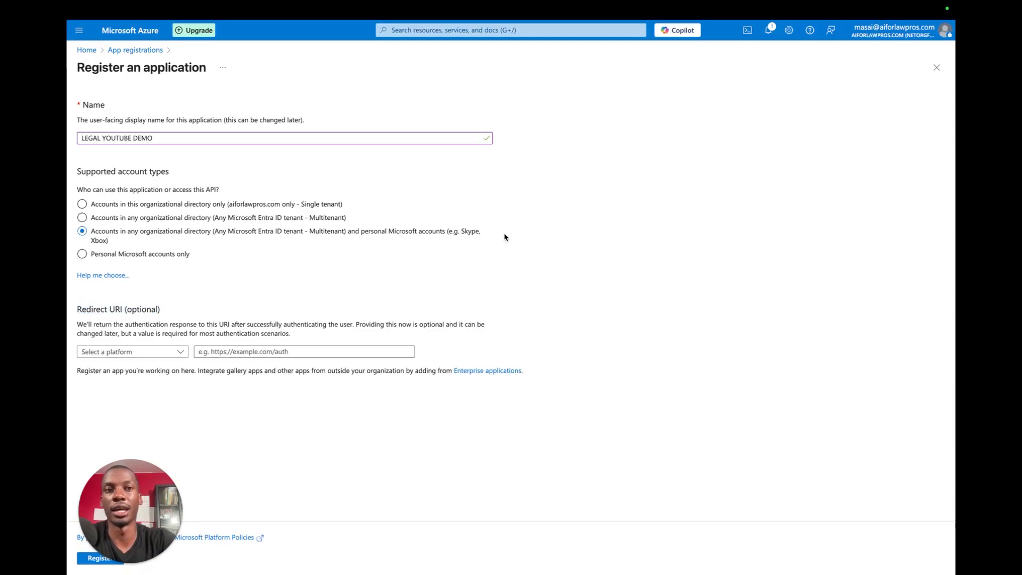
{"action": "mouse_move", "coordinate": [457, 4]}
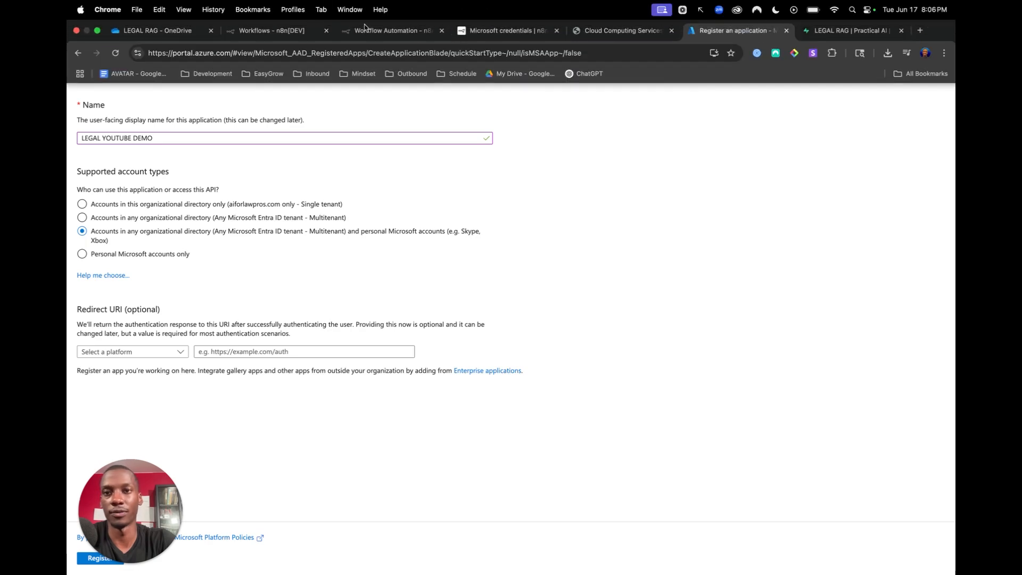
{"action": "left_click", "coordinate": [365, 29]}
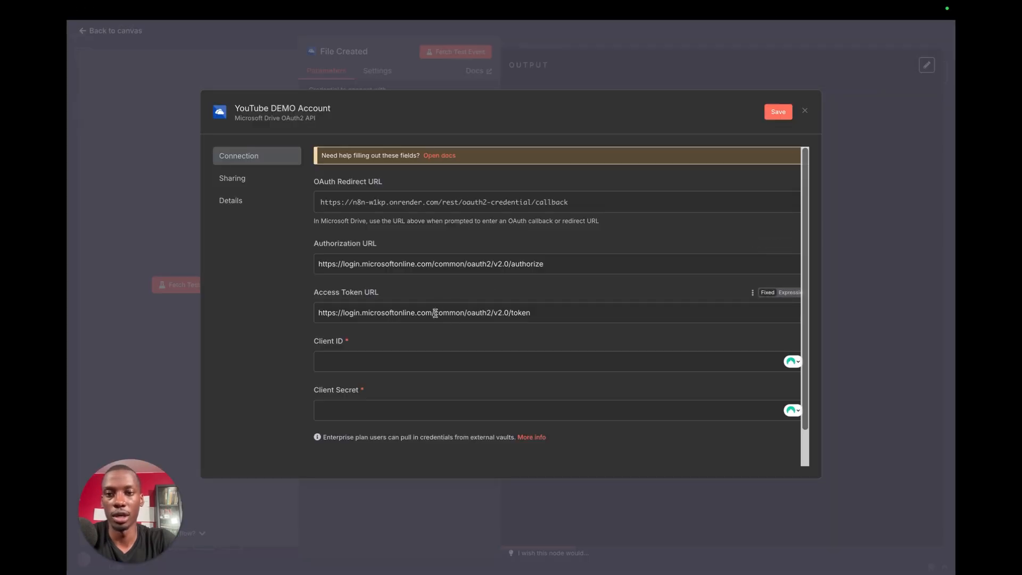
Step: Paste n8n's OAuth redirect URL as a Web redirect URI and register LEGAL YOUTUBE DEMO
{"action": "left_click_drag", "start_coordinate": [394, 186], "coordinate": [303, 187]}
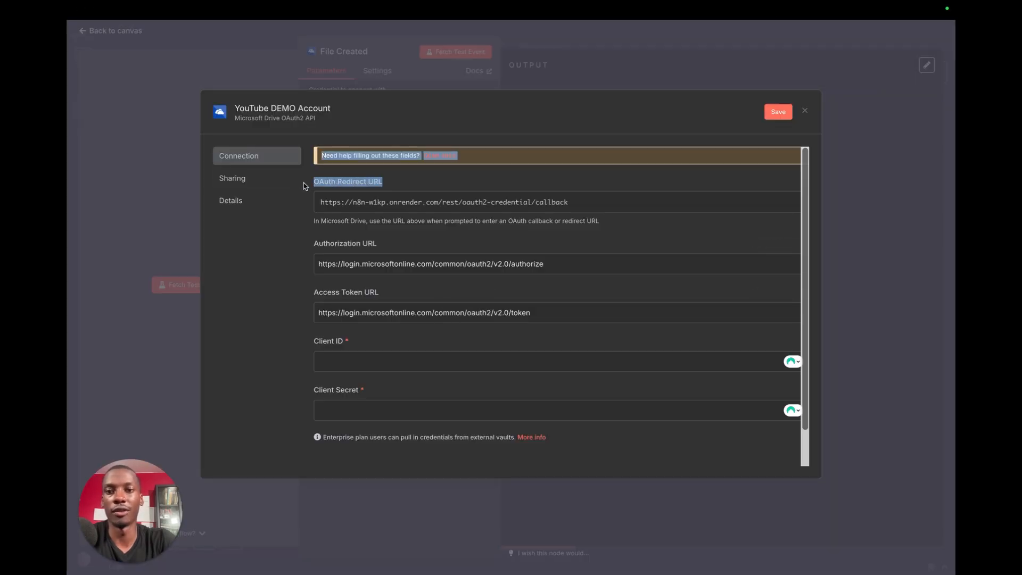
{"action": "left_click", "coordinate": [545, 203]}
{"action": "left_click", "coordinate": [774, 207]}
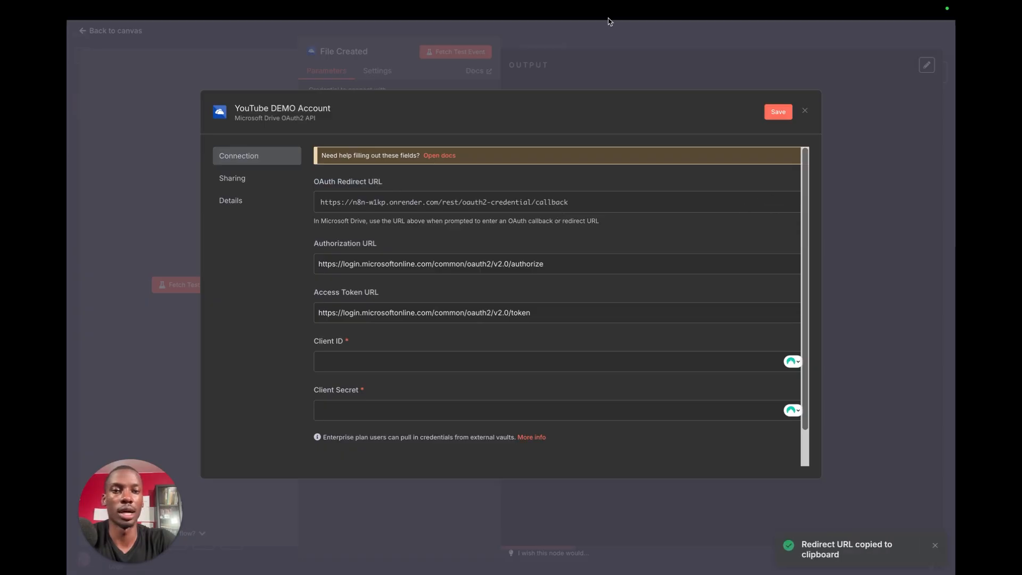
{"action": "left_click", "coordinate": [508, 31]}
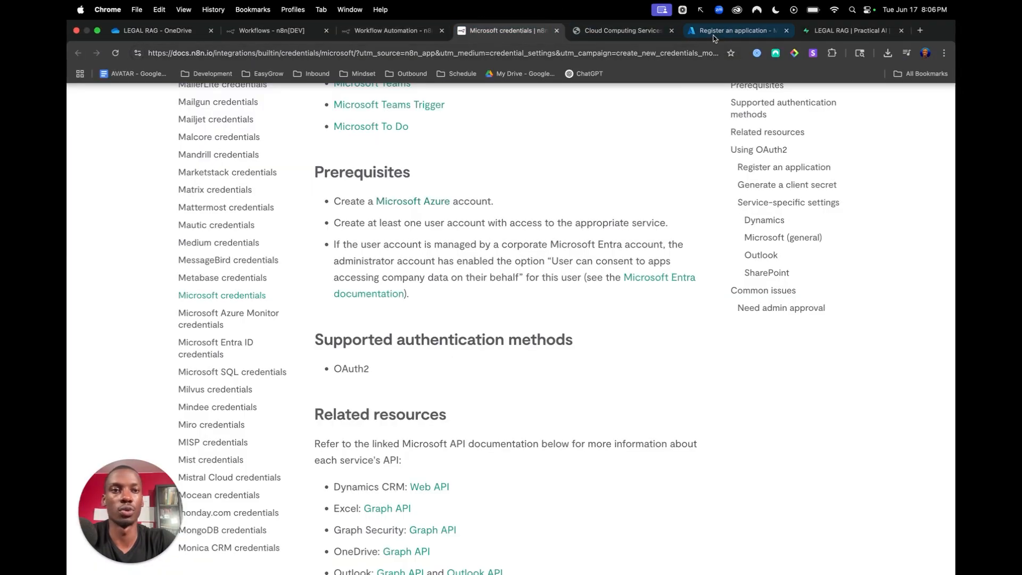
{"action": "left_click", "coordinate": [733, 30]}
{"action": "left_click", "coordinate": [302, 351]}
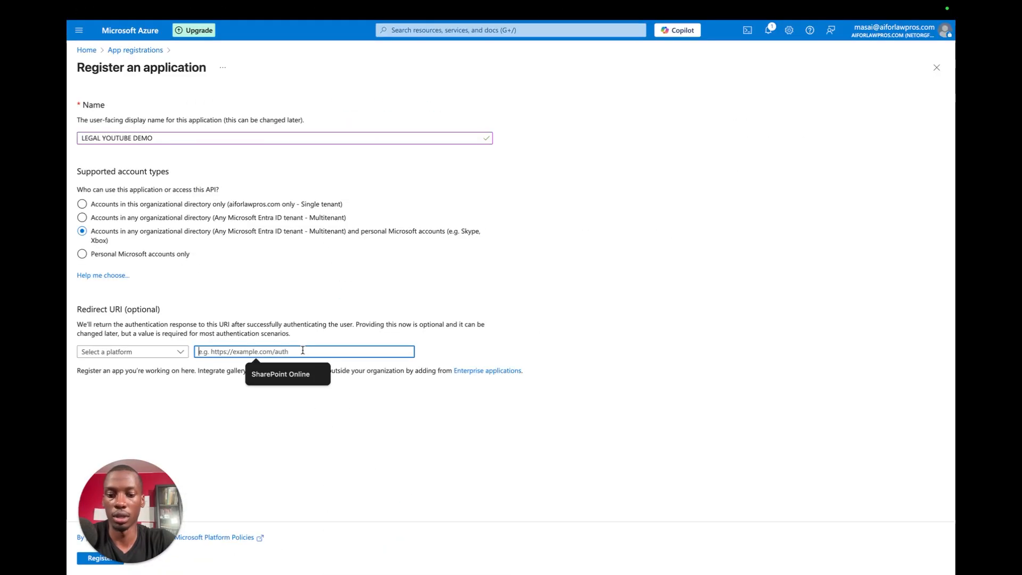
{"action": "key", "text": "ctrl+v"}
{"action": "left_click", "coordinate": [99, 352]}
{"action": "left_click", "coordinate": [133, 384]}
{"action": "left_click_drag", "start_coordinate": [147, 509], "coordinate": [894, 491]}
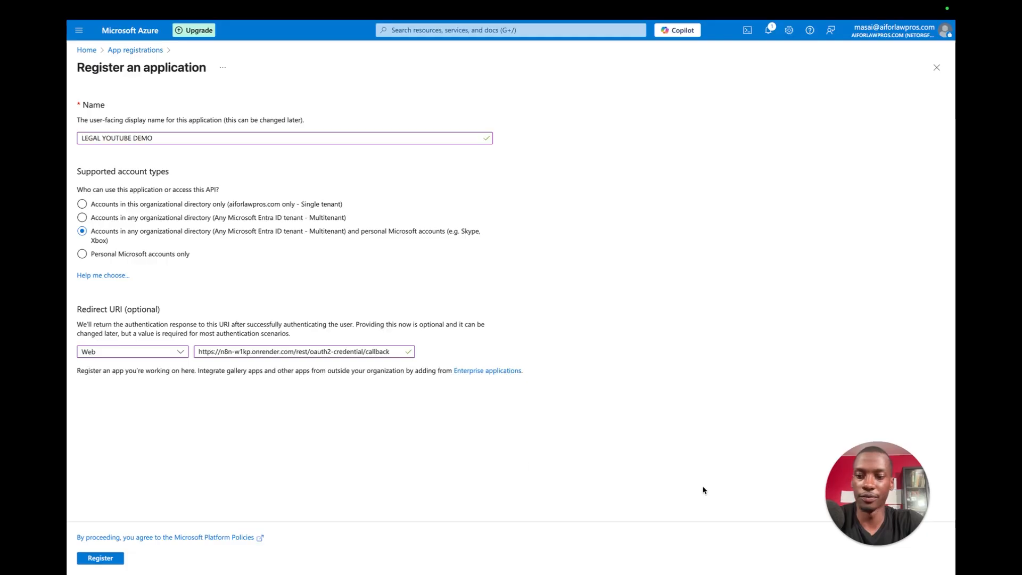
{"action": "left_click", "coordinate": [118, 559]}
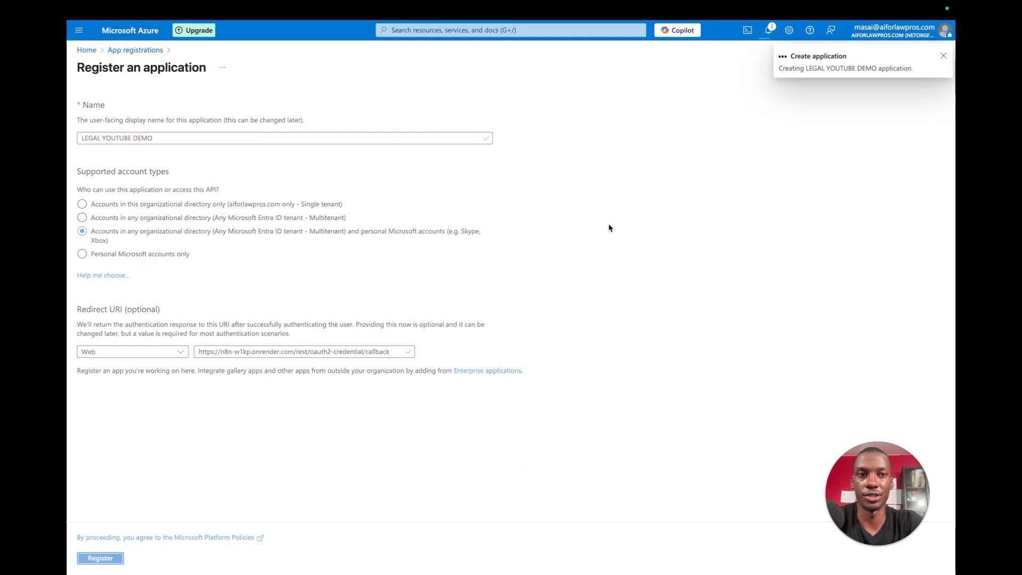
{"action": "left_click_drag", "start_coordinate": [873, 488], "coordinate": [167, 471]}
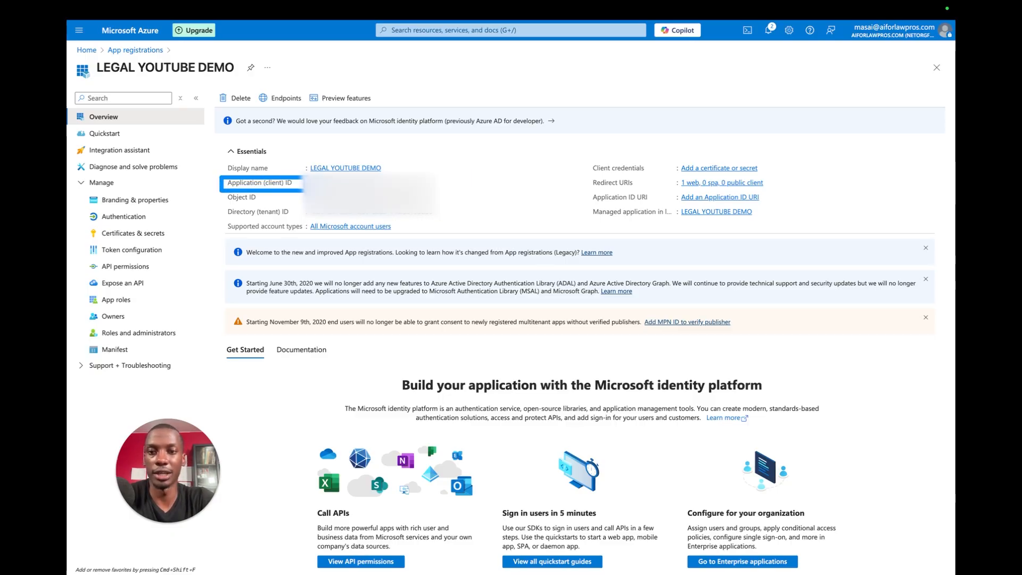
Step: Copy the Azure app's client ID into the n8n credential's Client ID field
{"action": "left_click", "coordinate": [439, 183]}
{"action": "left_click", "coordinate": [341, 33]}
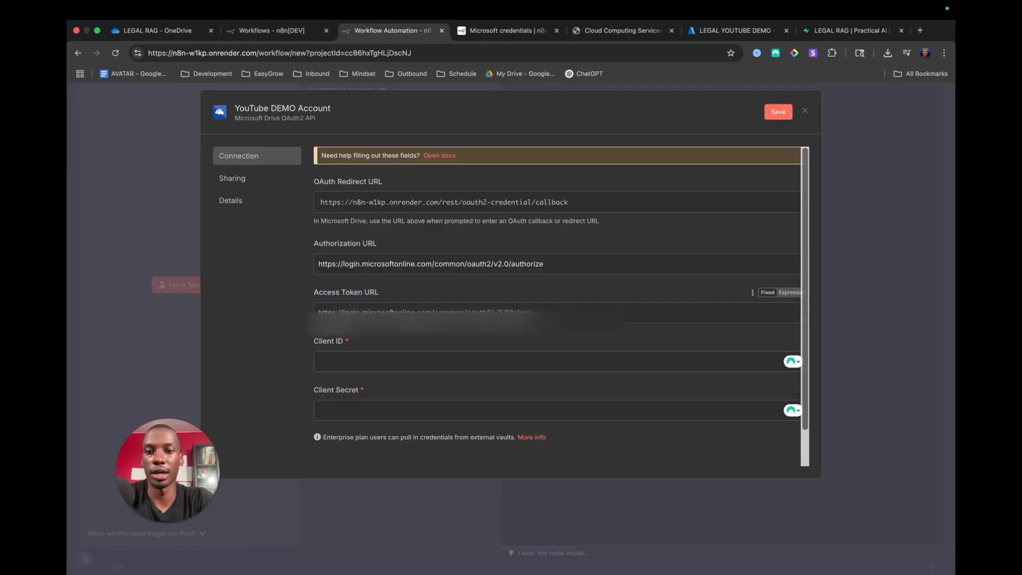
{"action": "left_click", "coordinate": [417, 321]}
{"action": "key", "text": "ctrl+v"}
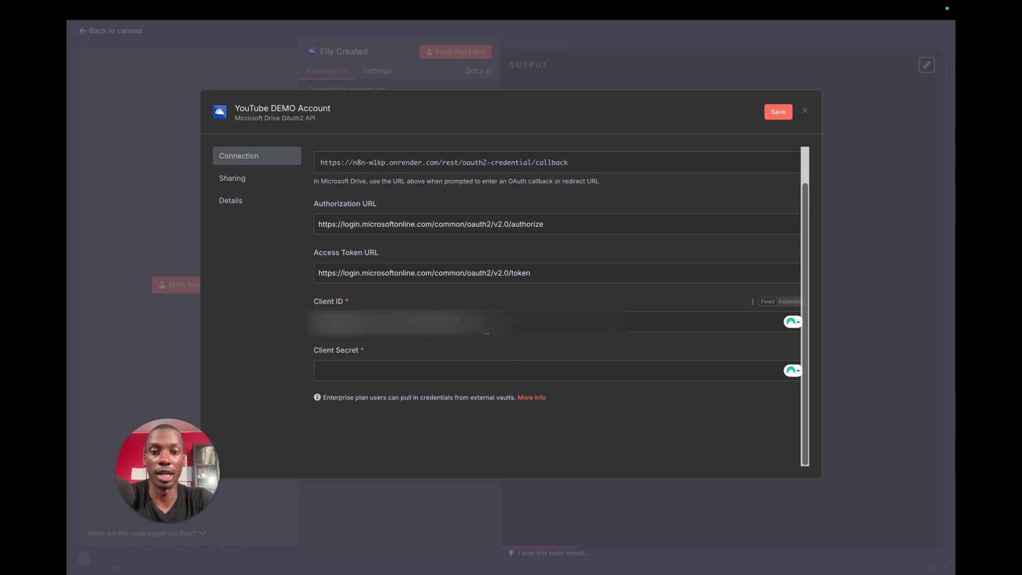
Step: Select and review text in the n8n credential fields, then return to the Azure app page
{"action": "key", "text": "super+6"}
{"action": "left_click", "coordinate": [368, 22]}
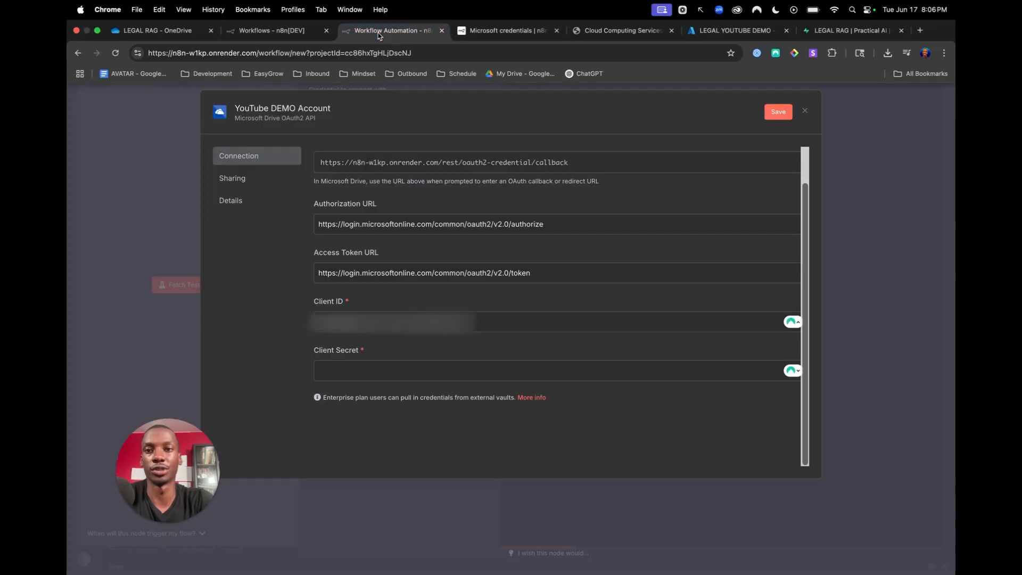
{"action": "left_click_drag", "start_coordinate": [312, 302], "coordinate": [352, 300]}
{"action": "left_click", "coordinate": [353, 299]}
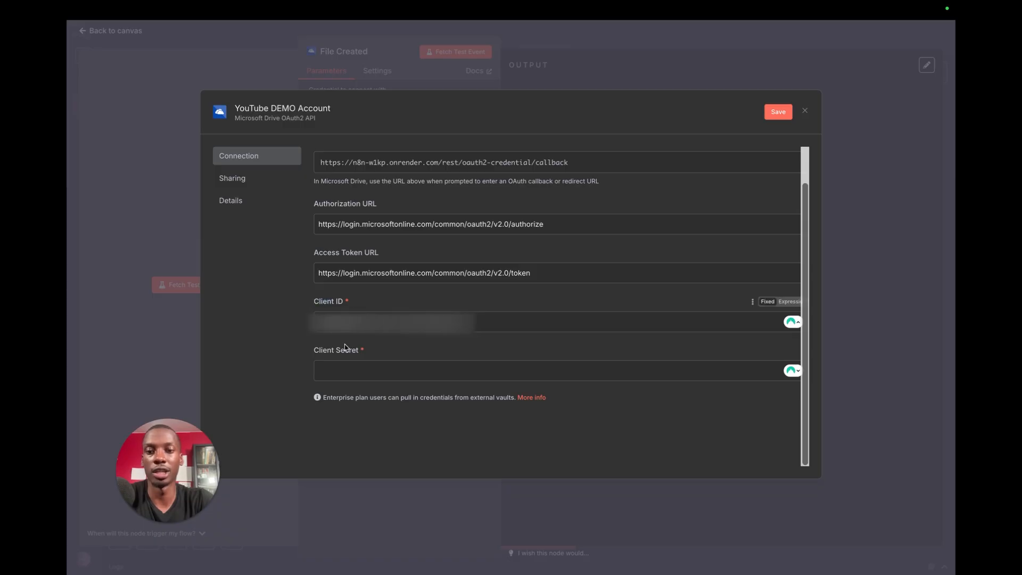
{"action": "left_click_drag", "start_coordinate": [309, 350], "coordinate": [440, 353]}
{"action": "left_click", "coordinate": [375, 355]}
{"action": "left_click", "coordinate": [369, 349]}
{"action": "scroll", "coordinate": [366, 359], "scroll_direction": "up", "scroll_amount": 1}
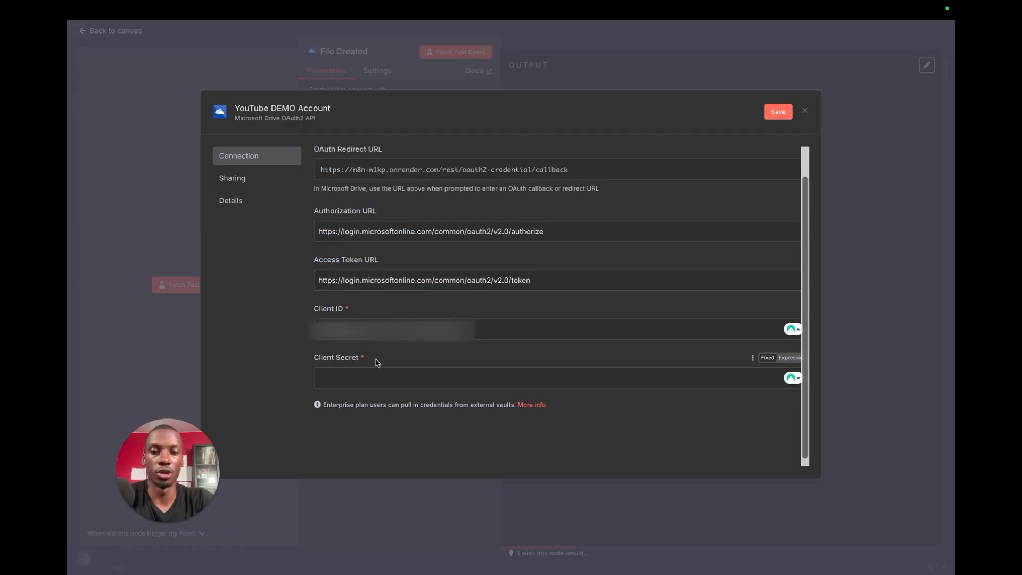
{"action": "triple_click", "coordinate": [376, 363]}
{"action": "left_click", "coordinate": [417, 357]}
{"action": "key", "text": "ctrl+Tab"}
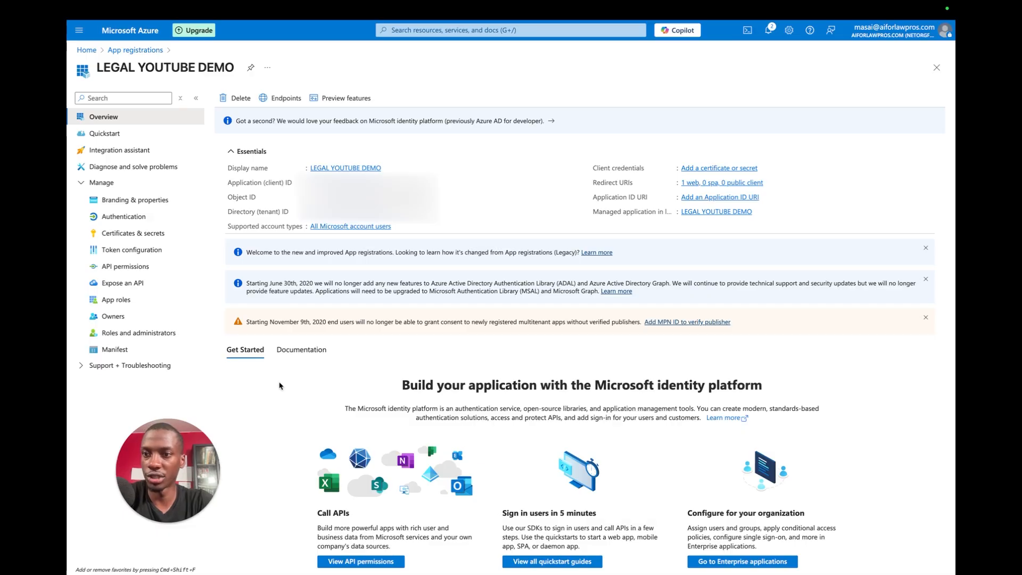
Step: Add a client secret described 'YOUTUBE DEMO' with the 180-day expiry and copy its value
{"action": "left_click", "coordinate": [142, 234]}
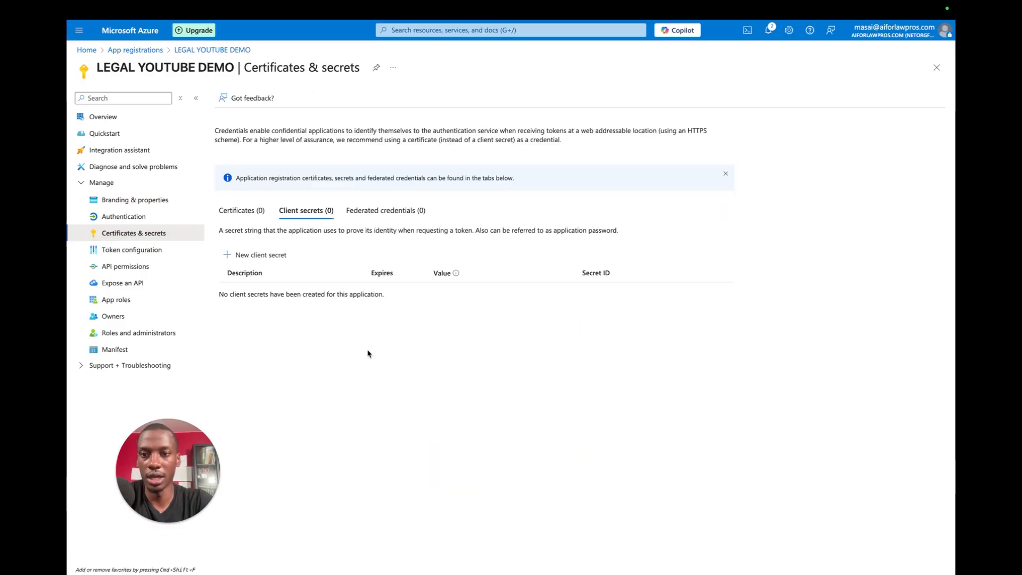
{"action": "left_click", "coordinate": [246, 255]}
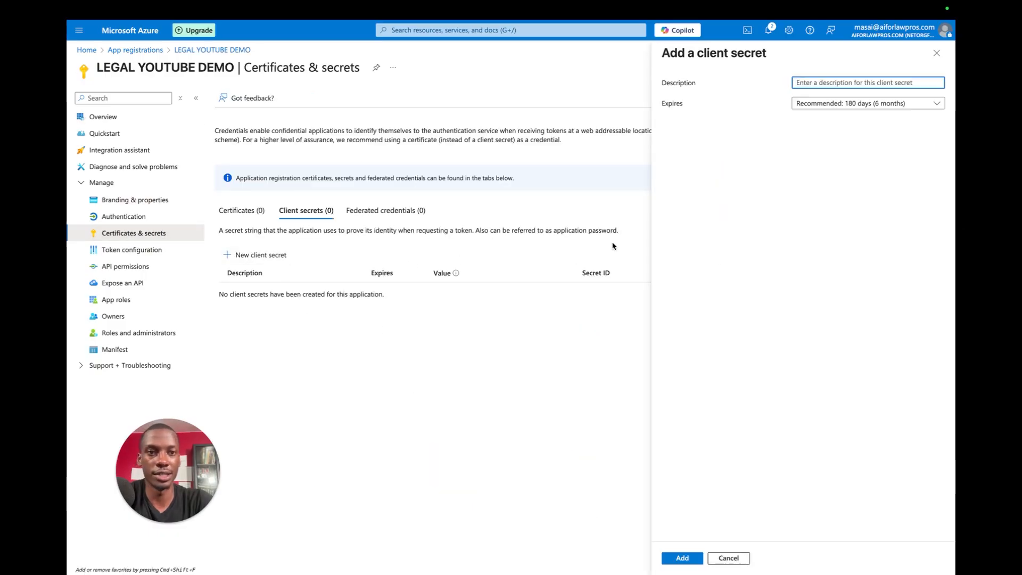
{"action": "type", "text": "YOUTUBE DEMO"}
{"action": "left_click", "coordinate": [798, 235]}
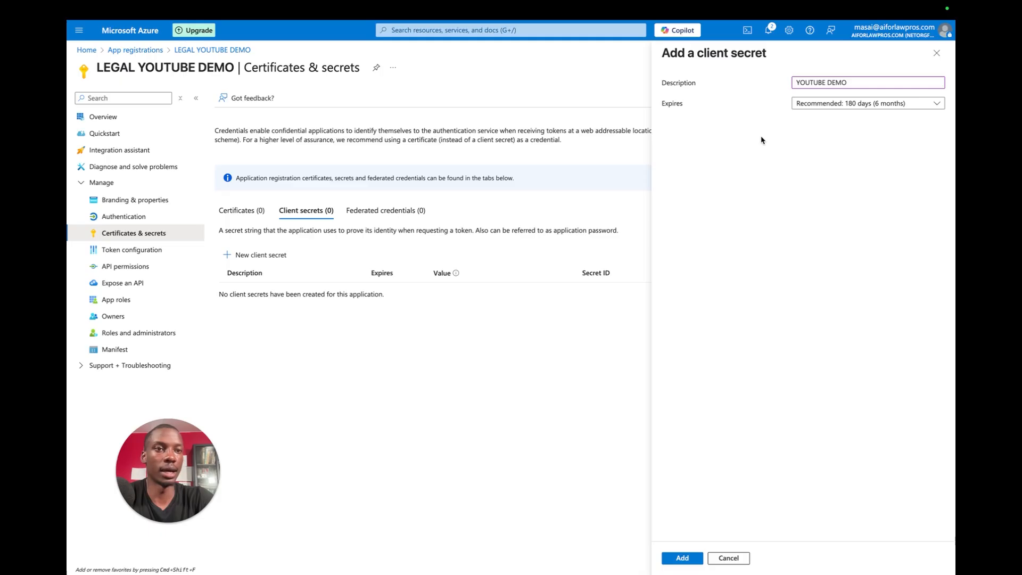
{"action": "left_click", "coordinate": [811, 103]}
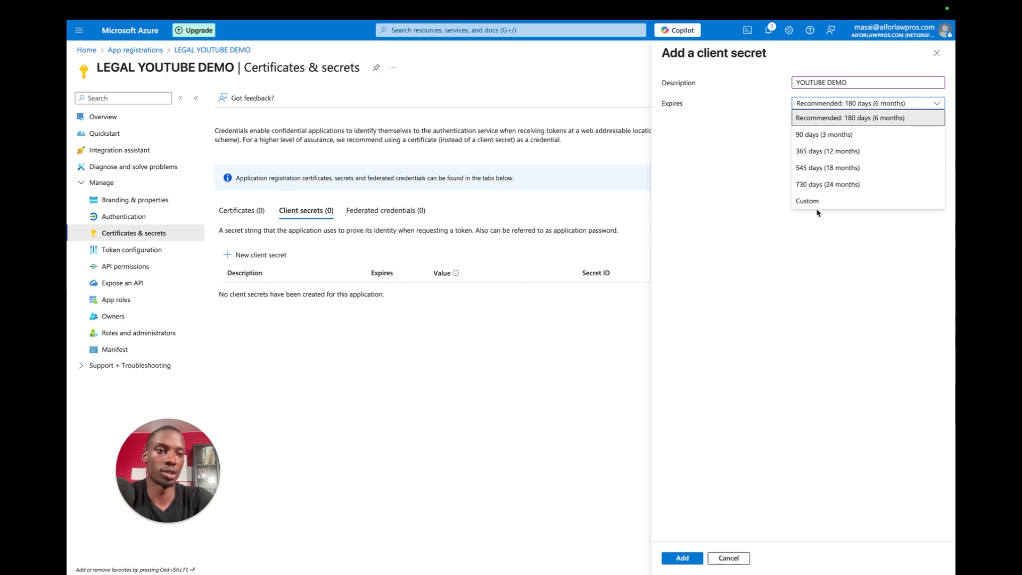
{"action": "left_click", "coordinate": [800, 269]}
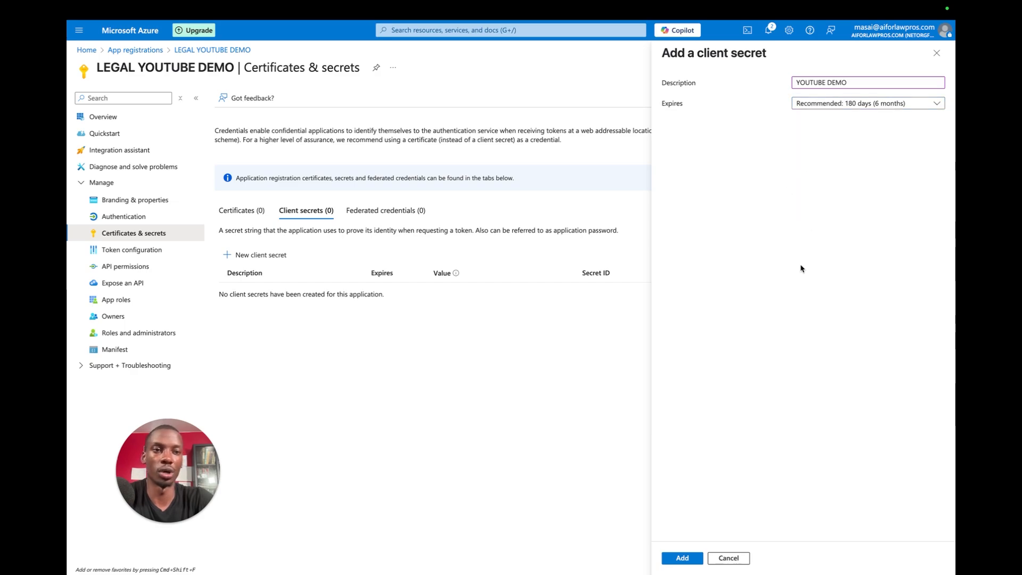
{"action": "left_click", "coordinate": [682, 559]}
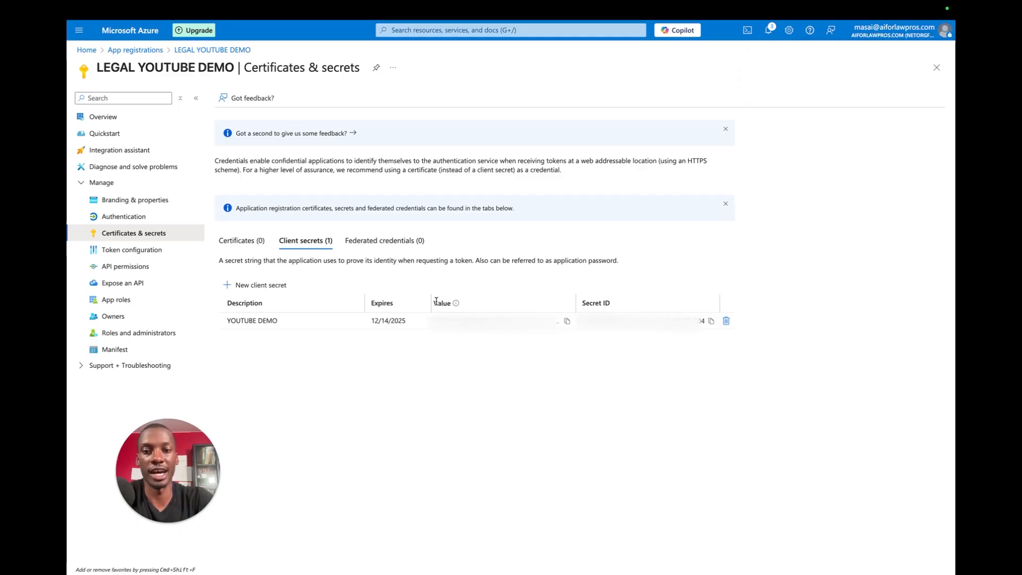
{"action": "left_click", "coordinate": [567, 321]}
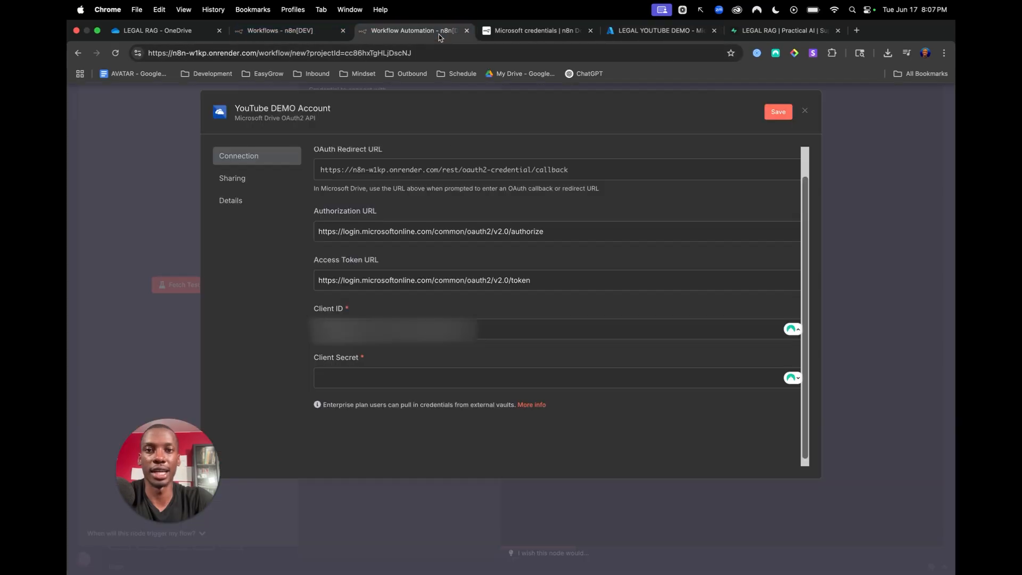
Step: Paste the client secret, then sign in to the Microsoft account and accept the requested permissions
{"action": "left_click", "coordinate": [409, 31]}
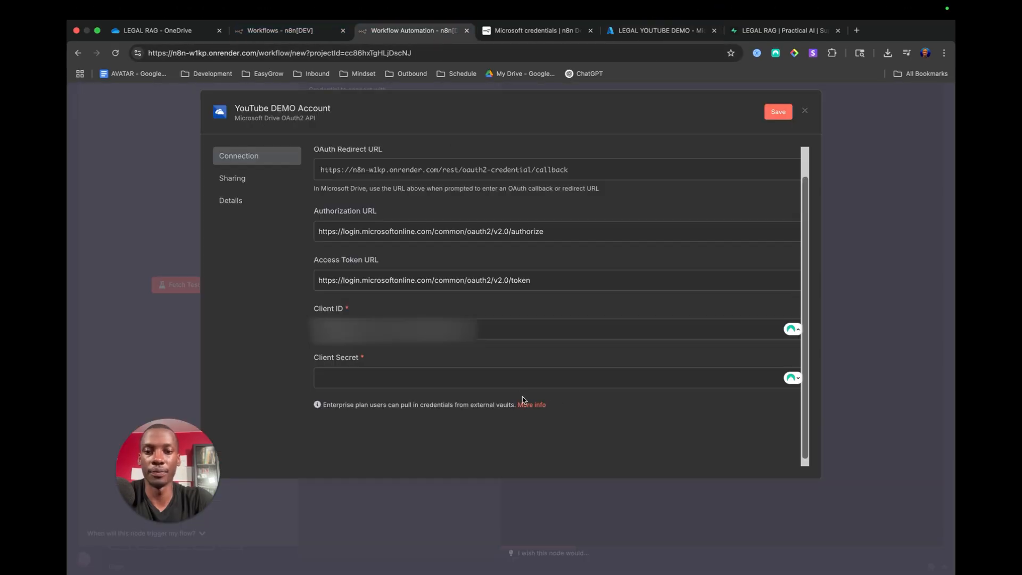
{"action": "left_click", "coordinate": [518, 378]}
{"action": "key", "text": "super+v"}
{"action": "left_click", "coordinate": [370, 416]}
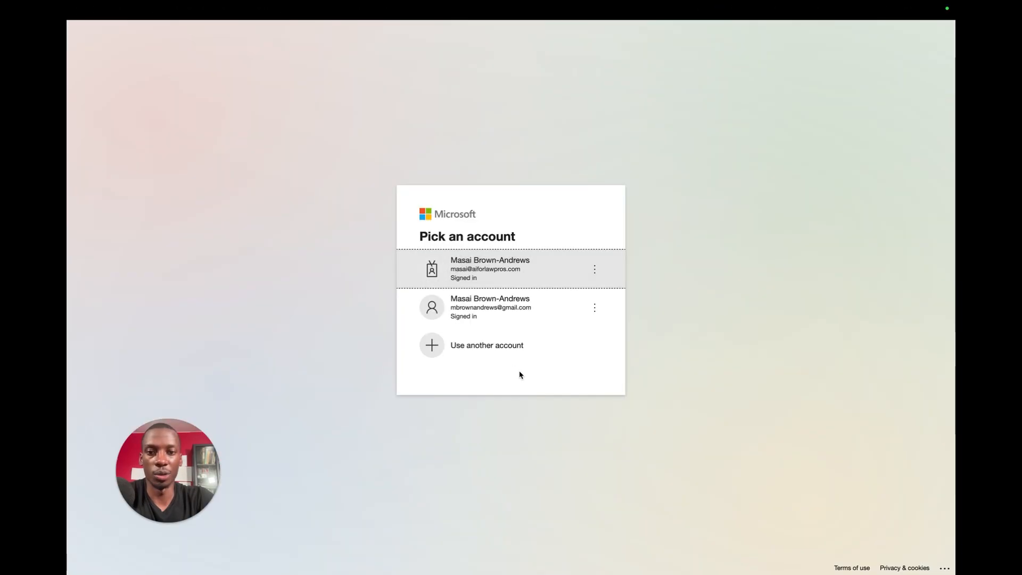
{"action": "left_click", "coordinate": [525, 308]}
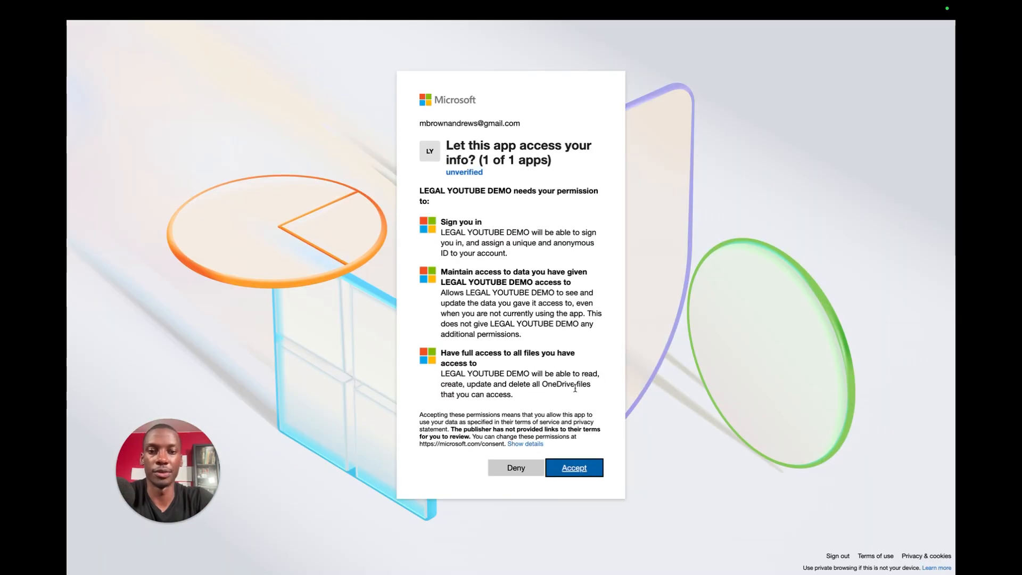
{"action": "left_click", "coordinate": [574, 467]}
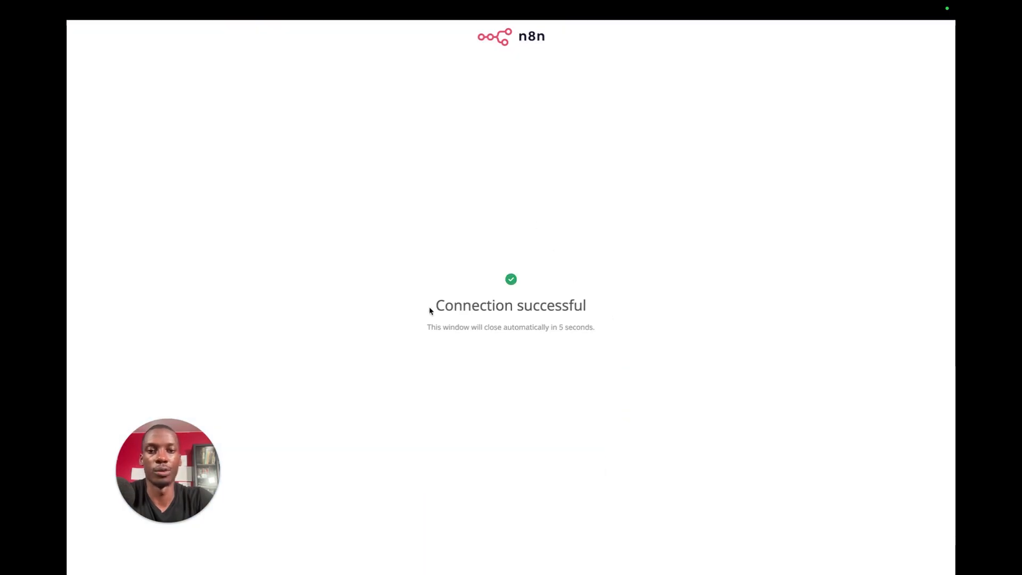
{"action": "left_click_drag", "start_coordinate": [431, 311], "coordinate": [635, 326]}
{"action": "left_click", "coordinate": [617, 333]}
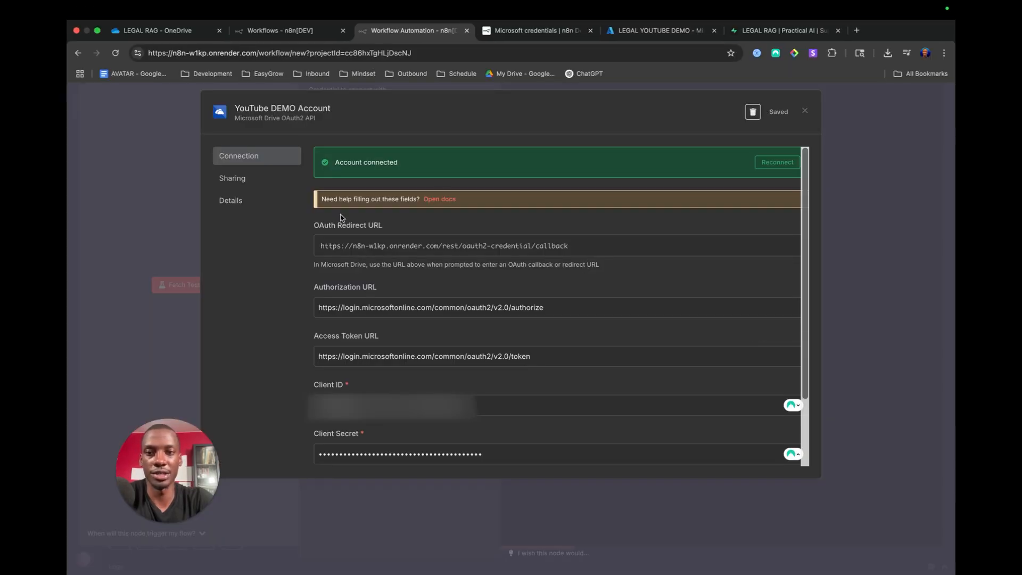
Step: Confirm the YouTube DEMO Account credential shows Account connected, close it, and return to the canvas
{"action": "left_click_drag", "start_coordinate": [400, 162], "coordinate": [317, 163]}
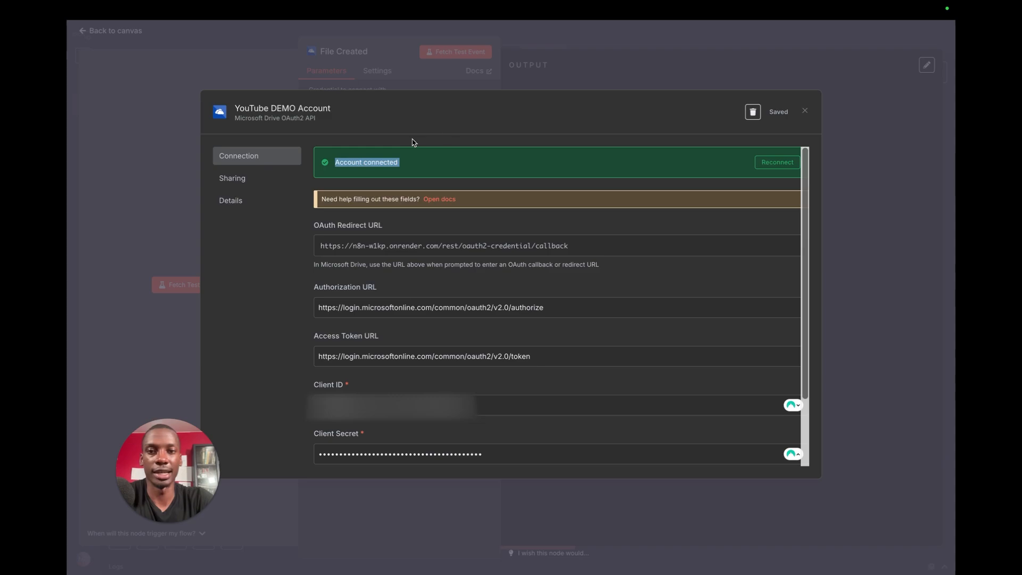
{"action": "left_click", "coordinate": [478, 116]}
{"action": "left_click", "coordinate": [531, 70]}
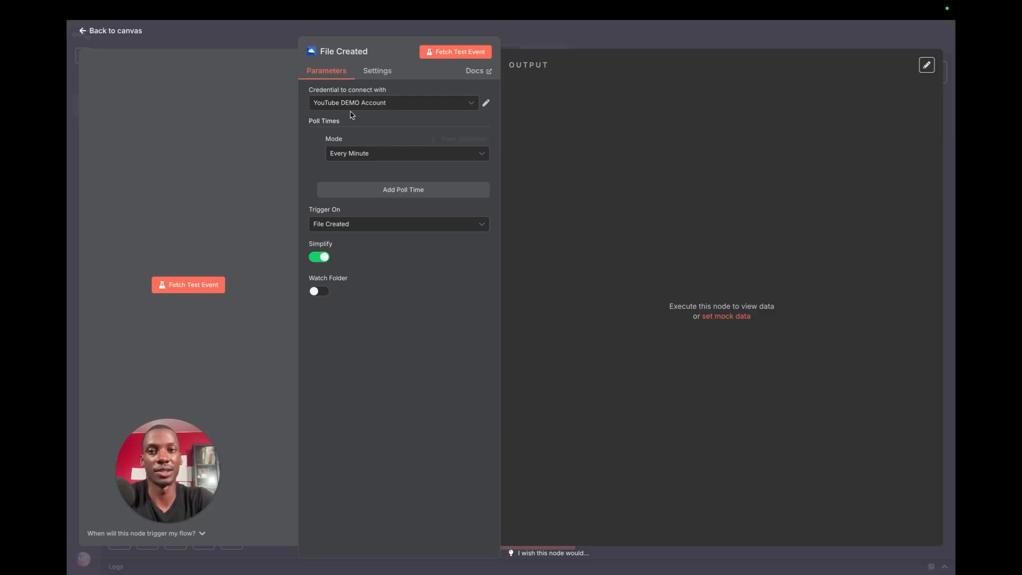
{"action": "left_click", "coordinate": [658, 43]}
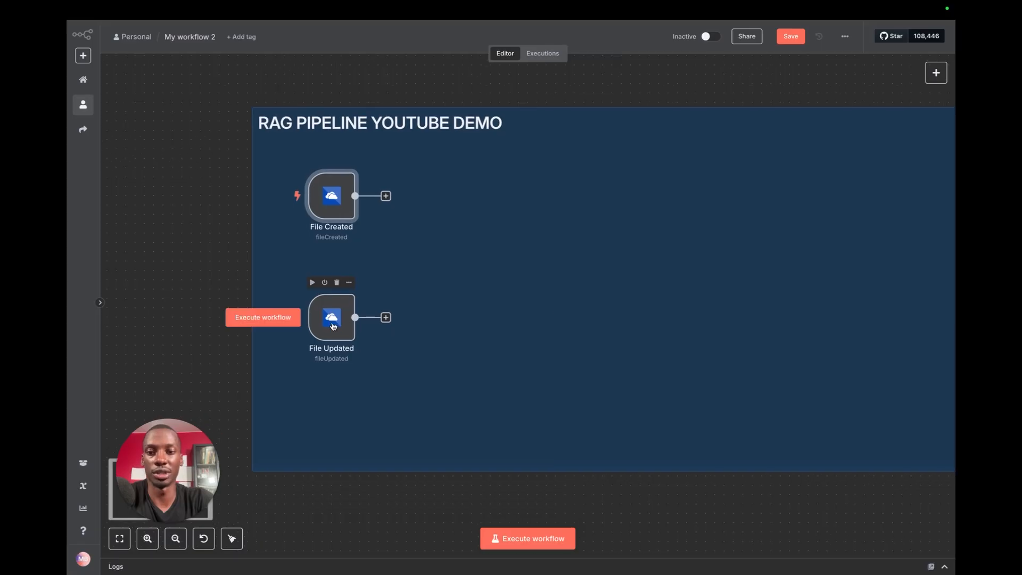
Step: Review the File Updated trigger's settings, then close them
{"action": "double_click", "coordinate": [333, 322]}
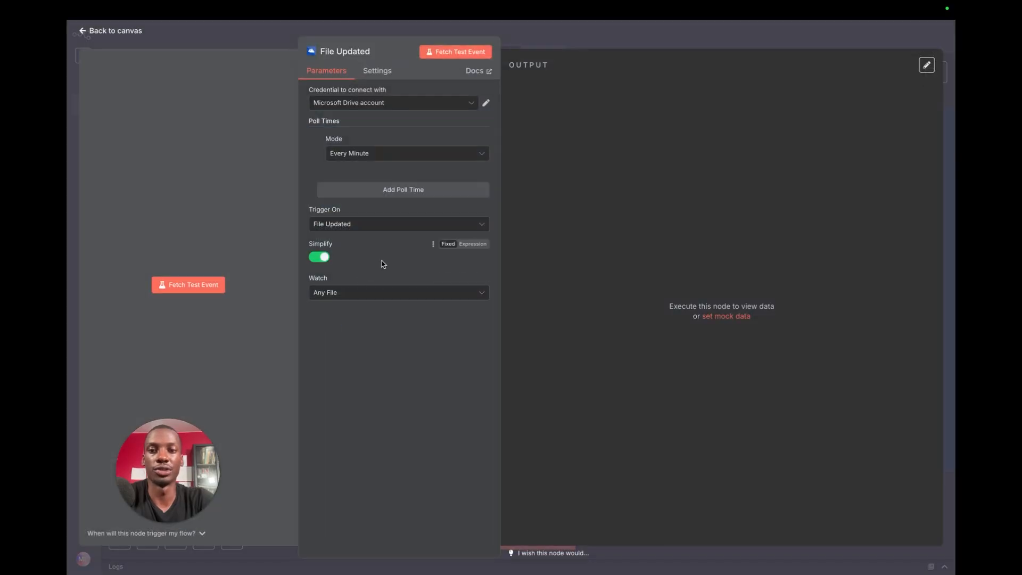
{"action": "left_click", "coordinate": [644, 46]}
{"action": "scroll", "coordinate": [708, 229], "scroll_direction": "right", "scroll_amount": 2}
Step: Open a new blank browser tab next to the Supabase tab, ready for a web address
{"action": "mouse_move", "coordinate": [683, 3]}
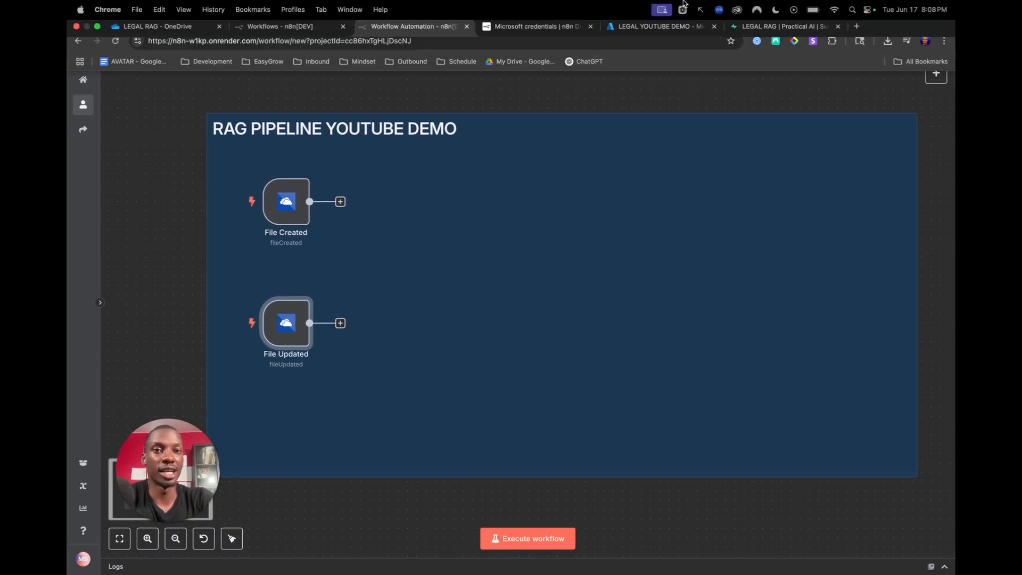
{"action": "left_click", "coordinate": [778, 31]}
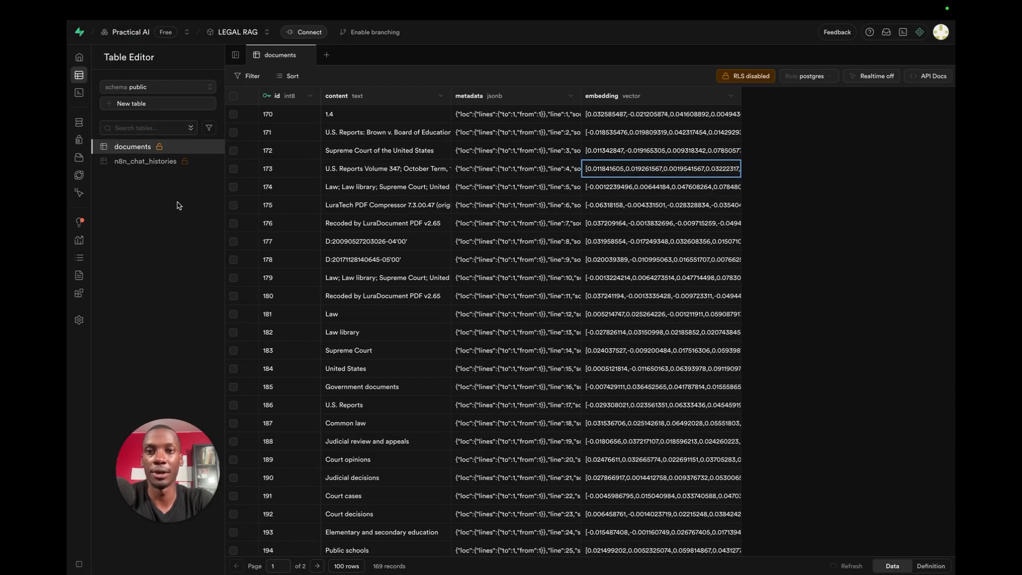
{"action": "key", "text": "super+t"}
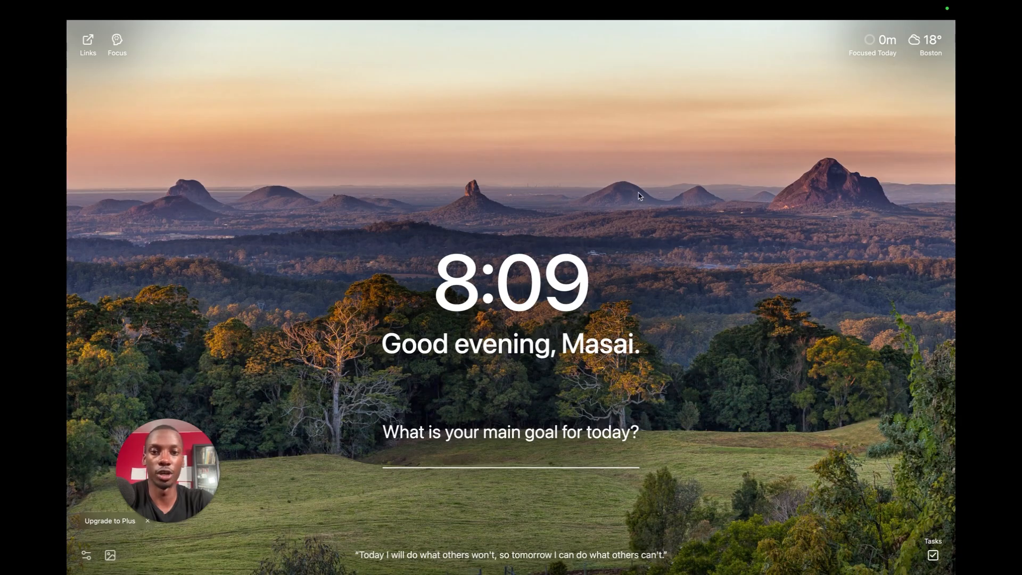
{"action": "left_click", "coordinate": [633, 53]}
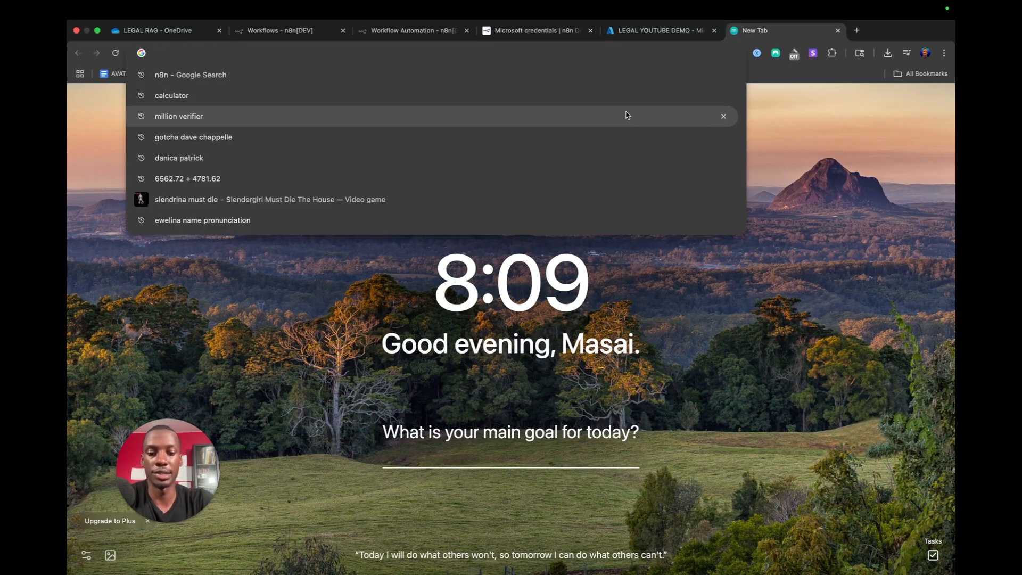
Step: Load supabase.com, go to the Dashboard, and open the Practical AI organization's projects
{"action": "type", "text": "supabase"}
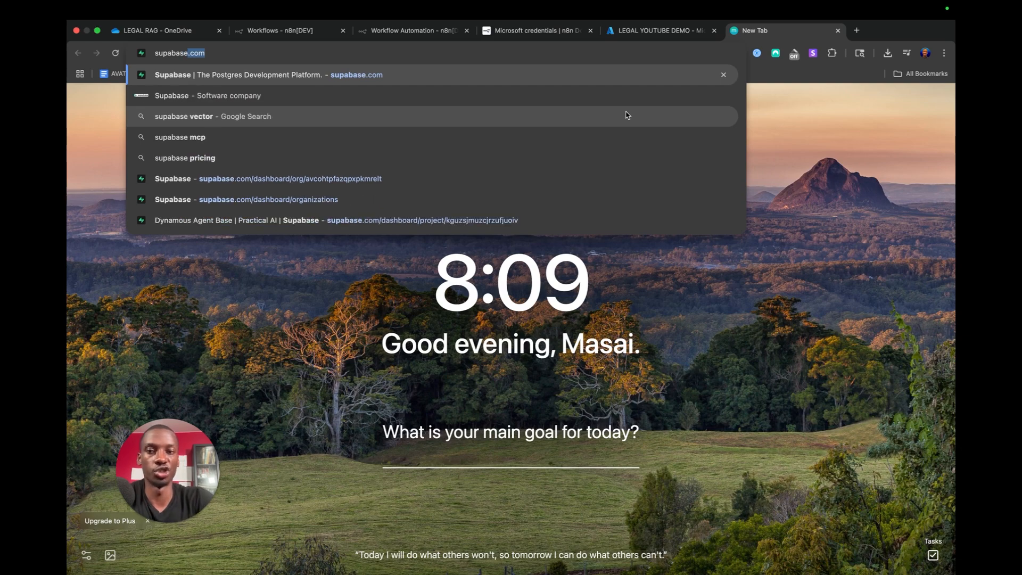
{"action": "type", "text": ".com"}
{"action": "key", "text": "Return"}
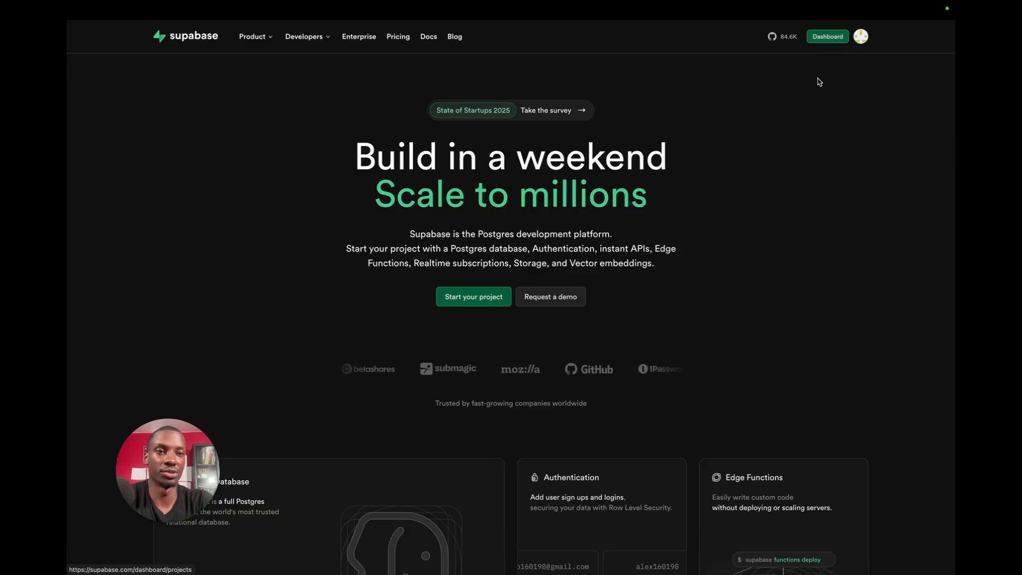
{"action": "left_click", "coordinate": [830, 39]}
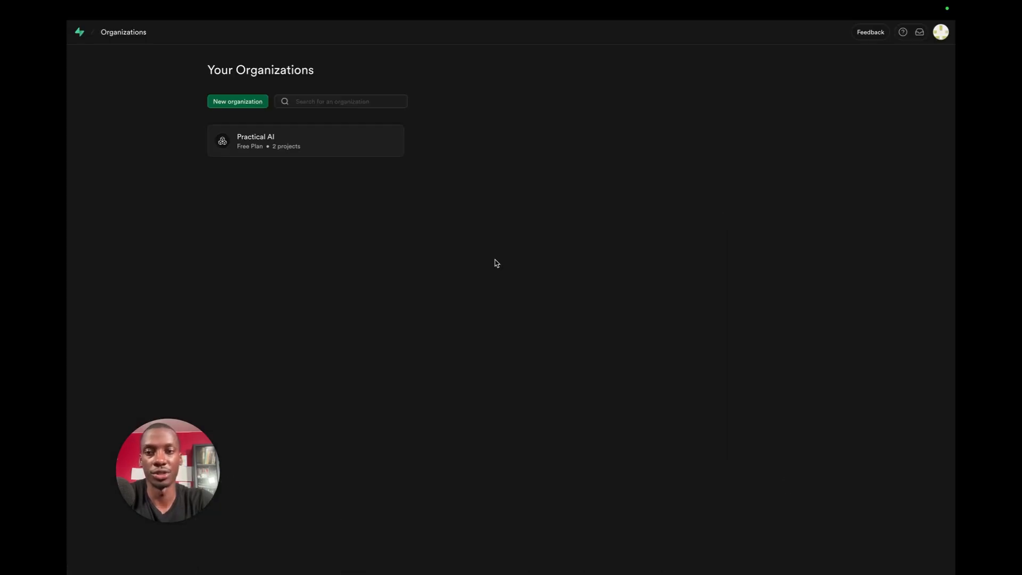
{"action": "left_click", "coordinate": [333, 148]}
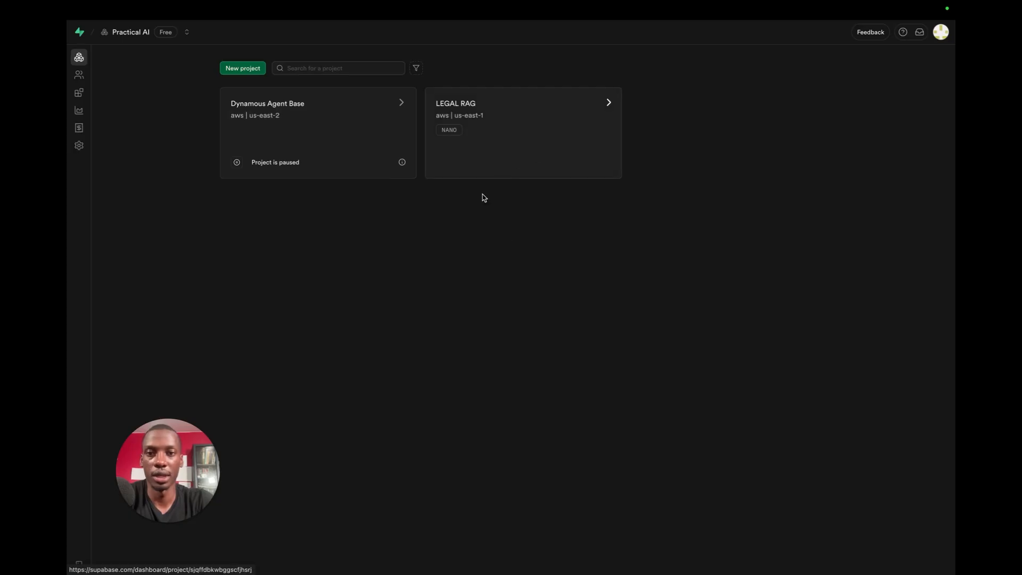
Step: Create project 'YOUTUBE DEMO' in East US (North Virginia) with a pasted strong database password
{"action": "left_click", "coordinate": [242, 69]}
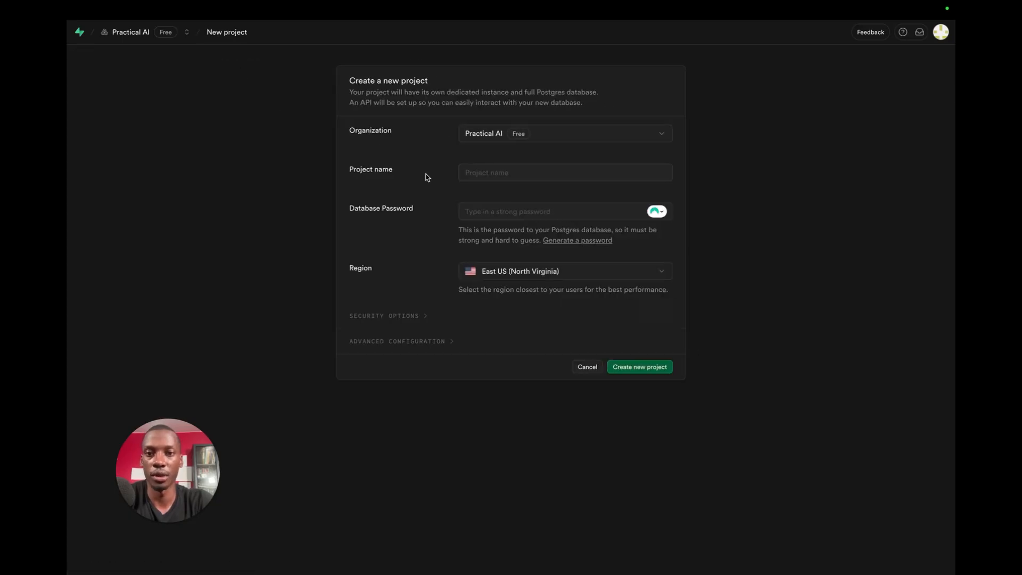
{"action": "left_click", "coordinate": [531, 175]}
{"action": "type", "text": "YOUTUBE DEMO"}
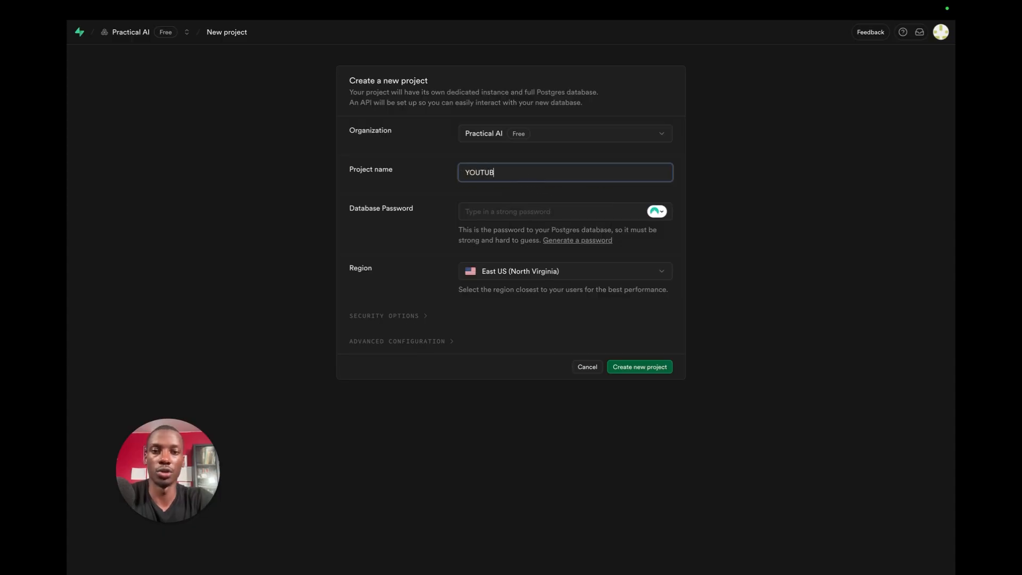
{"action": "left_click", "coordinate": [549, 211]}
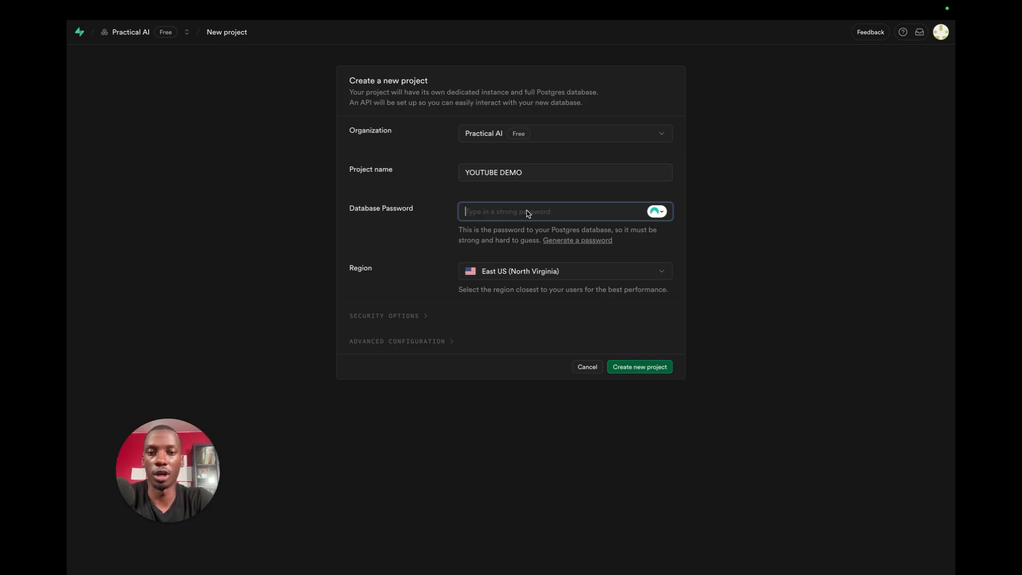
{"action": "key", "text": "ctrl+v"}
{"action": "left_click", "coordinate": [398, 245]}
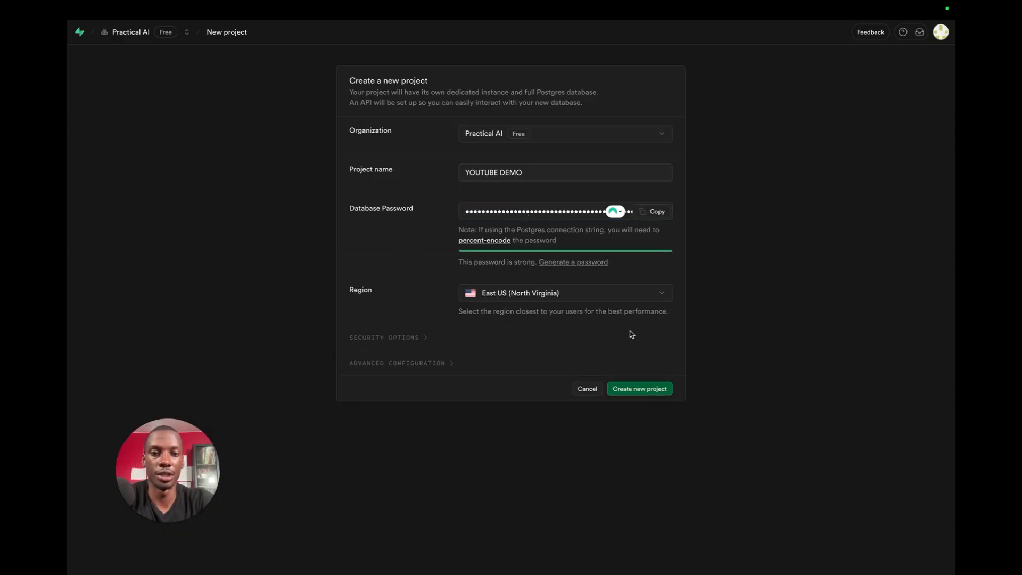
{"action": "left_click", "coordinate": [649, 389]}
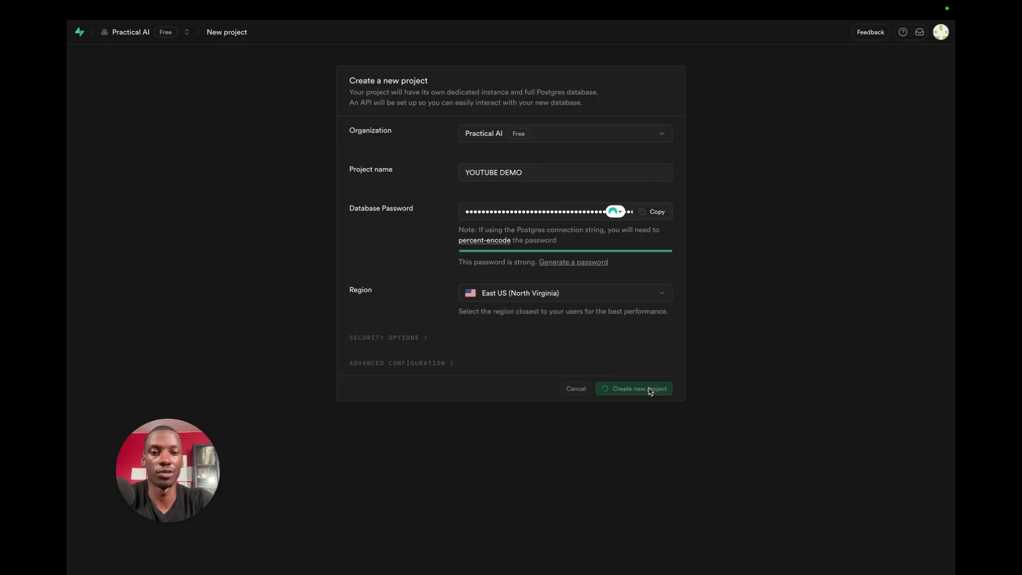
{"action": "left_click_drag", "start_coordinate": [186, 87], "coordinate": [305, 79]}
{"action": "left_click", "coordinate": [334, 133]}
{"action": "scroll", "coordinate": [299, 160], "scroll_direction": "up", "scroll_amount": 1}
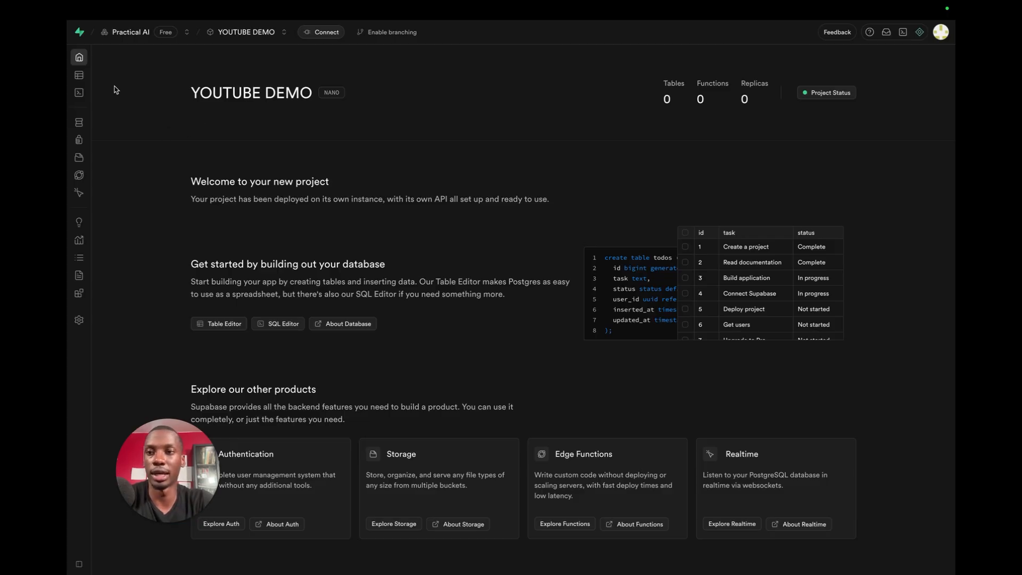
Step: Open the SQL Editor and paste the pgvector setup script into a new snippet
{"action": "mouse_move", "coordinate": [93, 80]}
{"action": "left_click", "coordinate": [97, 95]}
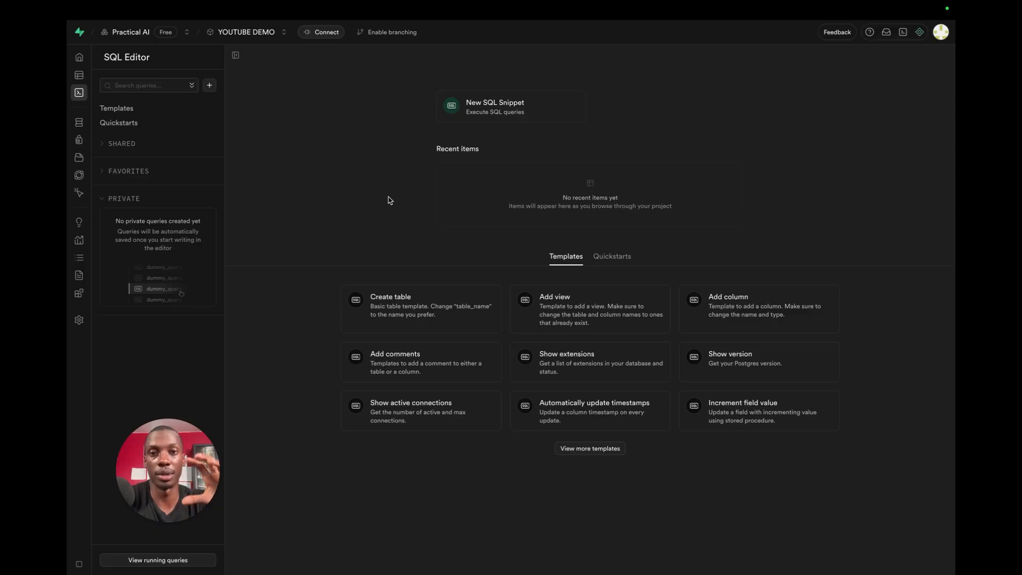
{"action": "left_click", "coordinate": [474, 107]}
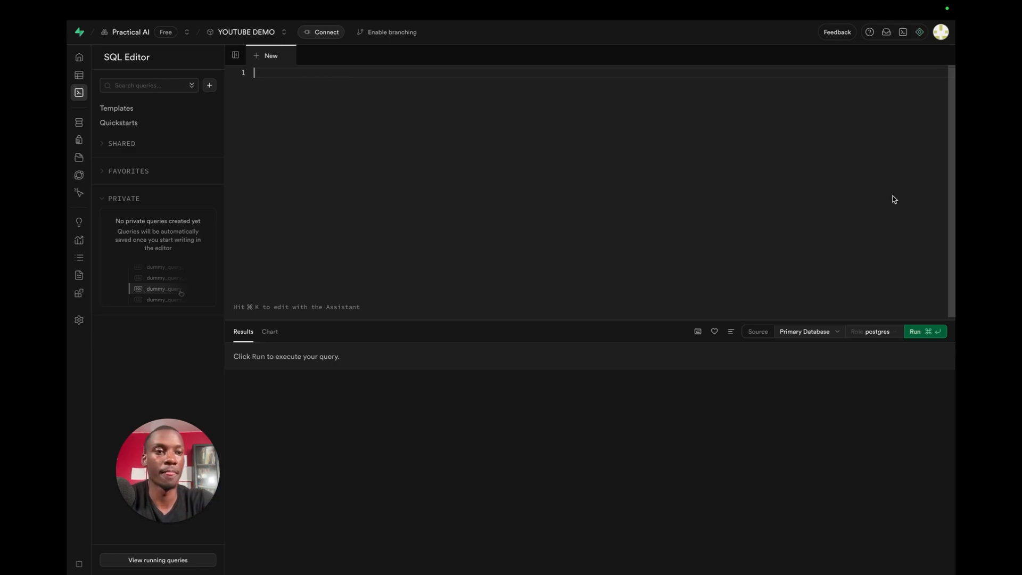
{"action": "key", "text": "super+v"}
Step: Review the script's documents table, bigserial id and 1536-dimension embedding, then run it successfully
{"action": "scroll", "coordinate": [344, 164], "scroll_direction": "down", "scroll_amount": 1}
{"action": "scroll", "coordinate": [343, 164], "scroll_direction": "up", "scroll_amount": 1}
{"action": "double_click", "coordinate": [326, 114]}
{"action": "double_click", "coordinate": [294, 125]}
{"action": "scroll", "coordinate": [328, 130], "scroll_direction": "down", "scroll_amount": 1}
{"action": "left_click_drag", "start_coordinate": [262, 142], "coordinate": [352, 142]}
{"action": "double_click", "coordinate": [340, 142]}
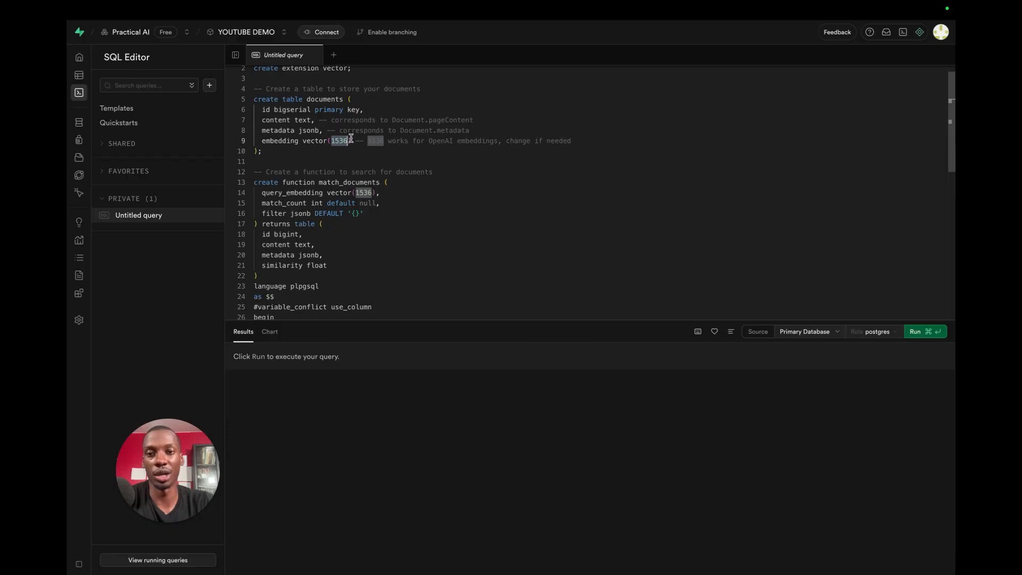
{"action": "left_click", "coordinate": [365, 148]}
{"action": "scroll", "coordinate": [337, 165], "scroll_direction": "down", "scroll_amount": 7}
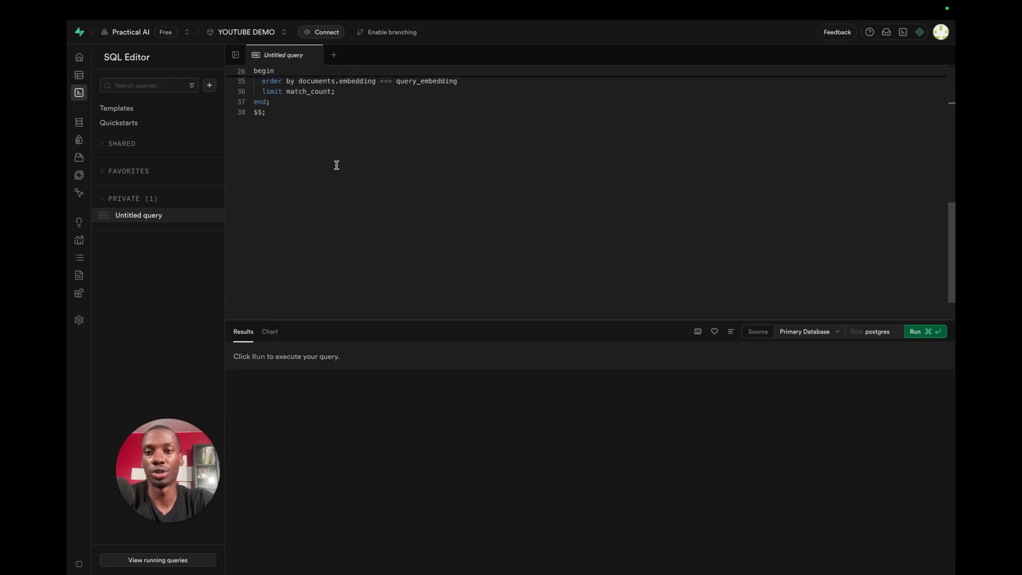
{"action": "scroll", "coordinate": [336, 165], "scroll_direction": "up", "scroll_amount": 7}
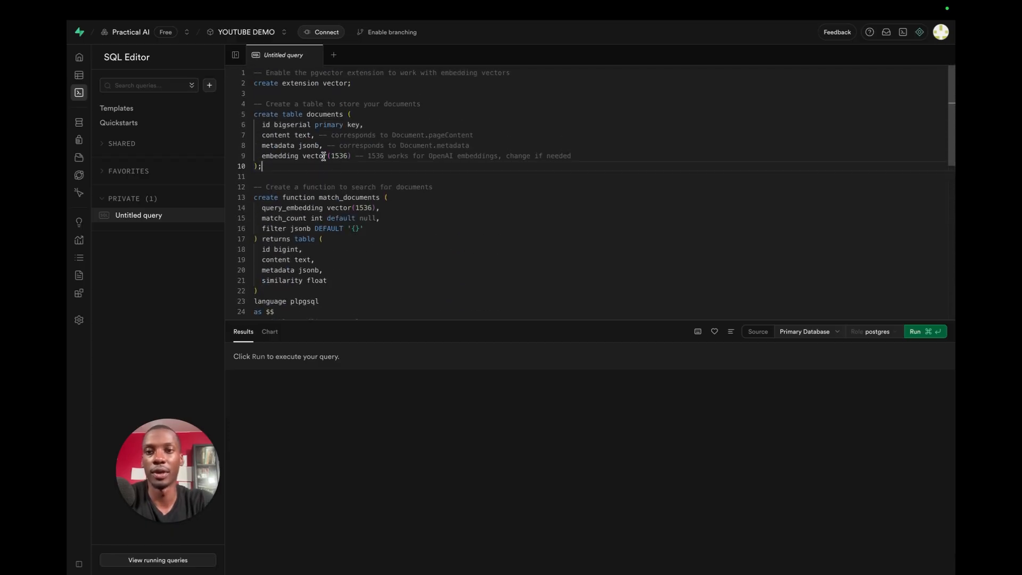
{"action": "scroll", "coordinate": [356, 142], "scroll_direction": "down", "scroll_amount": 1}
{"action": "scroll", "coordinate": [340, 134], "scroll_direction": "up", "scroll_amount": 1}
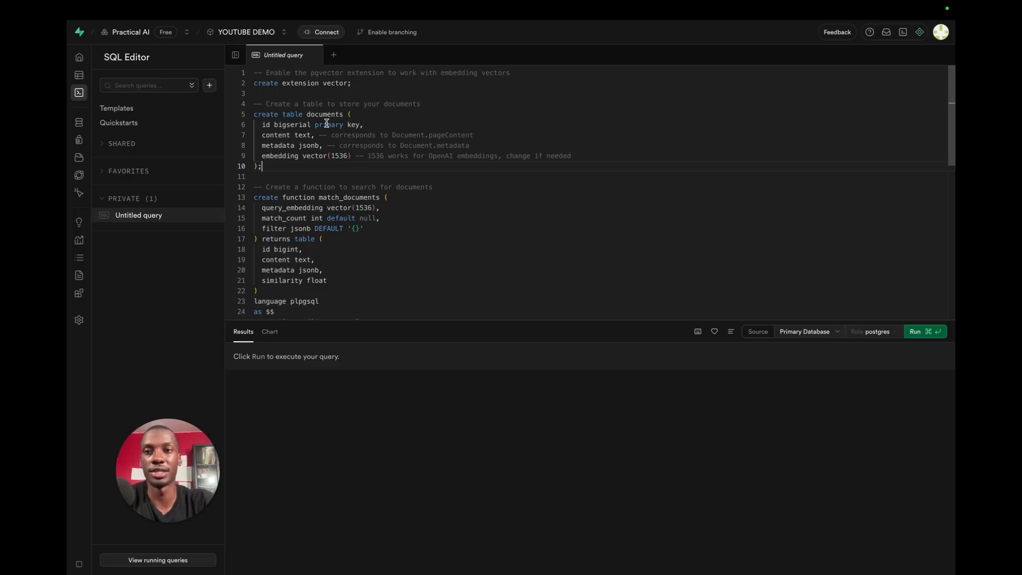
{"action": "left_click", "coordinate": [923, 333]}
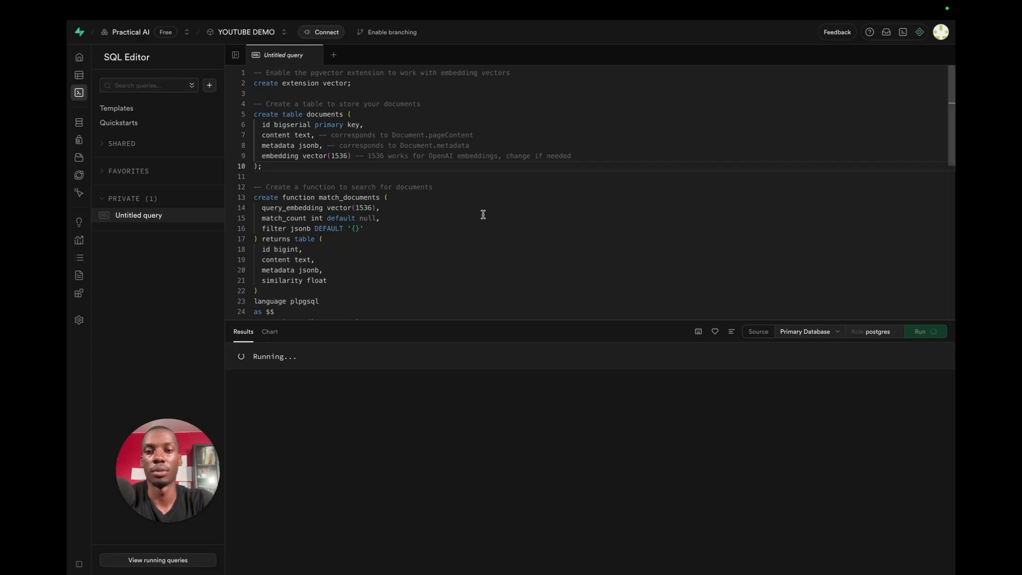
{"action": "scroll", "coordinate": [375, 213], "scroll_direction": "down", "scroll_amount": 2}
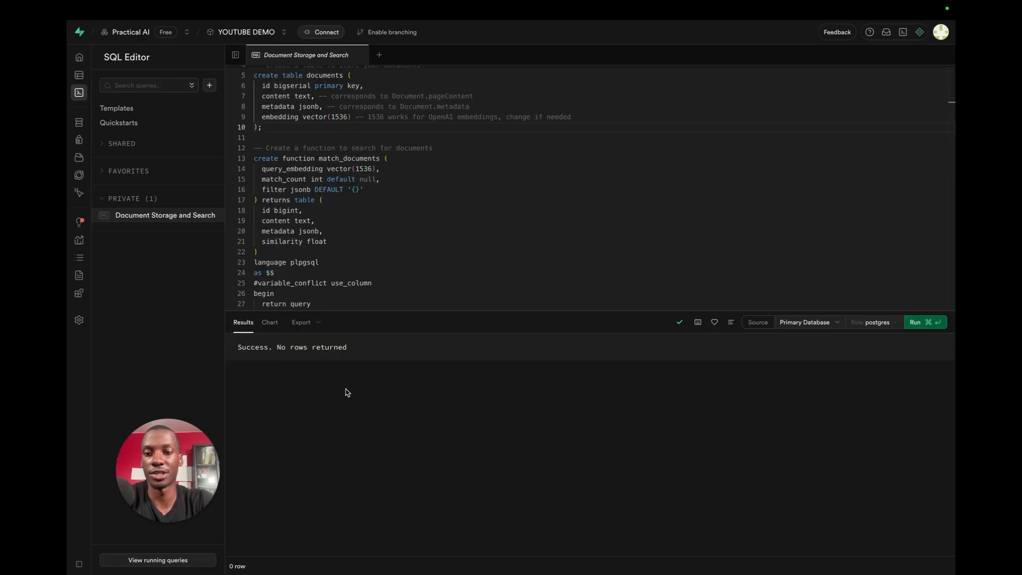
Step: In the Table Editor, open the documents table showing id, content, metadata and embedding columns
{"action": "mouse_move", "coordinate": [90, 122]}
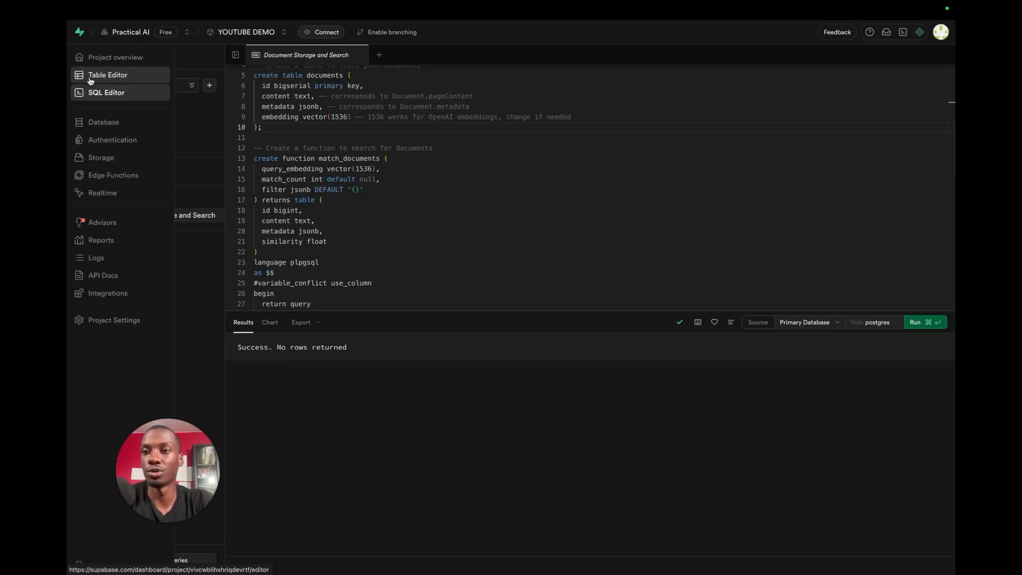
{"action": "left_click", "coordinate": [115, 78]}
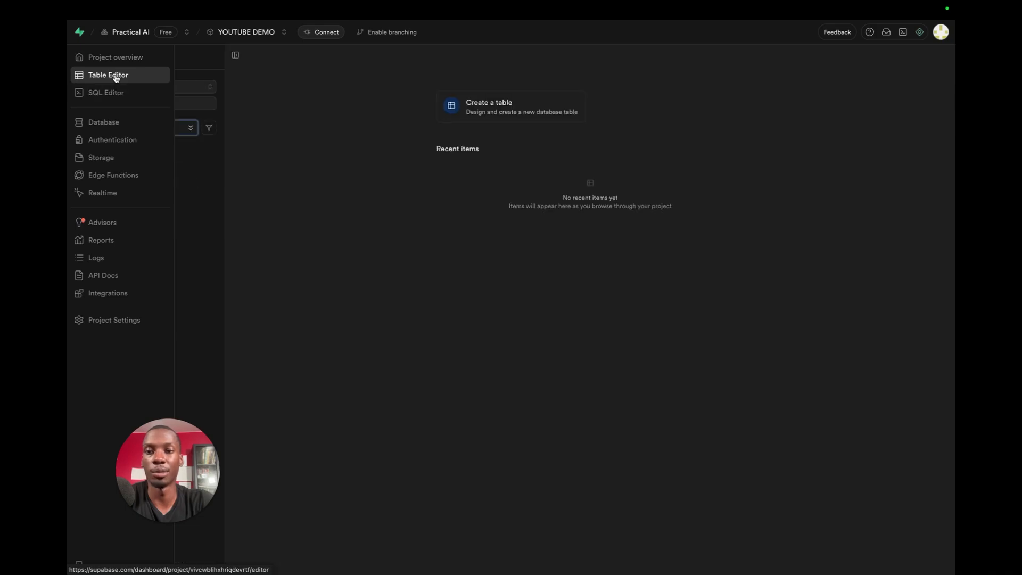
{"action": "left_click", "coordinate": [133, 148]}
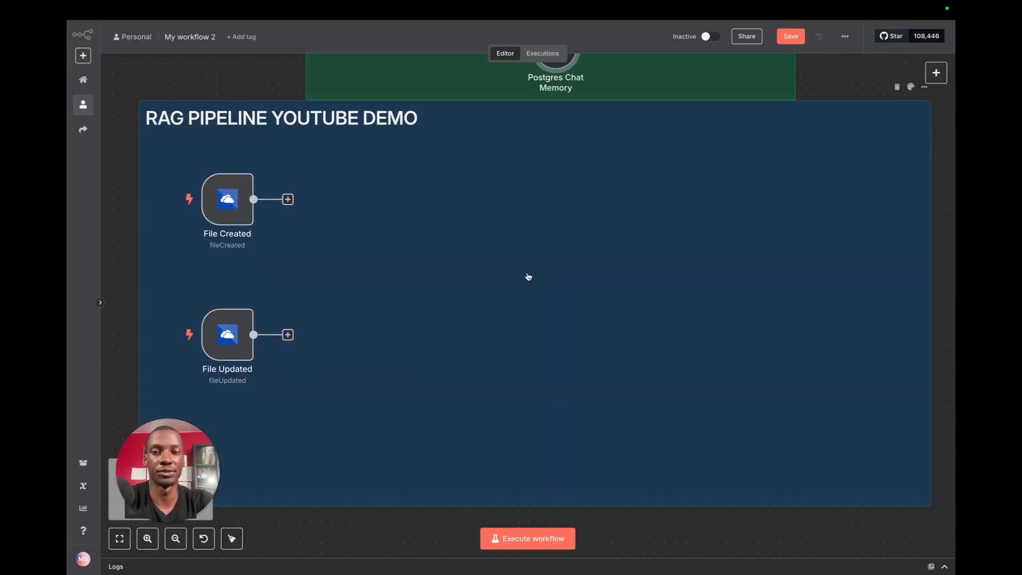
Step: Add a Supabase 'Delete a row' node and move it into the pipeline group
{"action": "scroll", "coordinate": [547, 162], "scroll_direction": "down", "scroll_amount": 1}
{"action": "mouse_move", "coordinate": [634, 4]}
{"action": "left_click", "coordinate": [742, 31]}
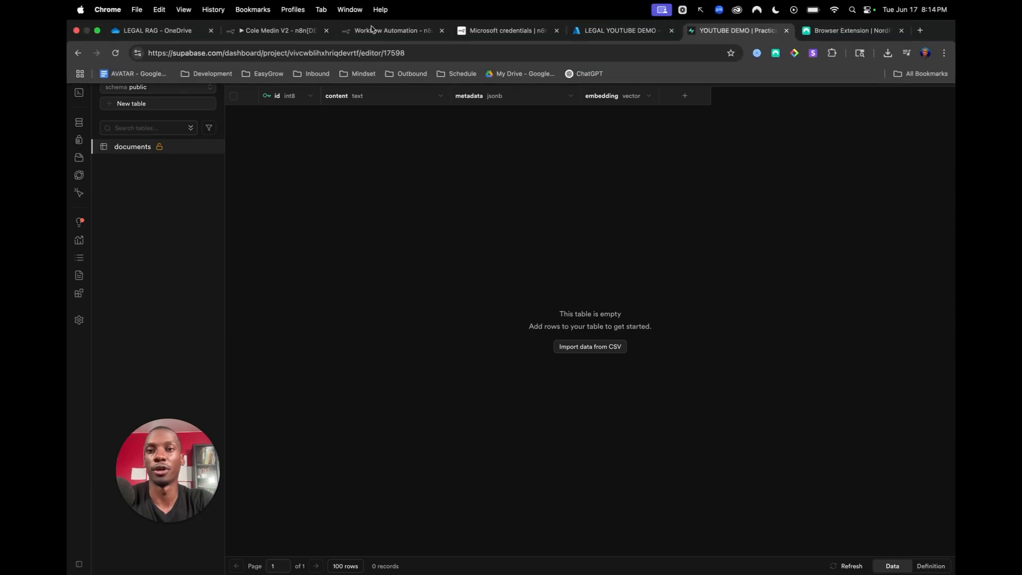
{"action": "left_click", "coordinate": [389, 30]}
{"action": "scroll", "coordinate": [476, 326], "scroll_direction": "up", "scroll_amount": 1}
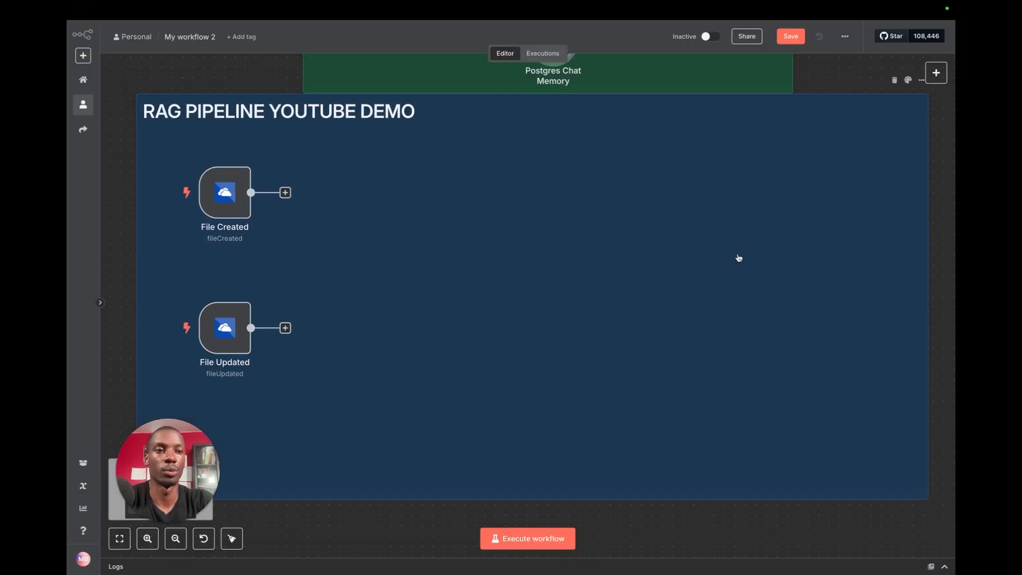
{"action": "left_click", "coordinate": [935, 95]}
{"action": "type", "text": "supa"}
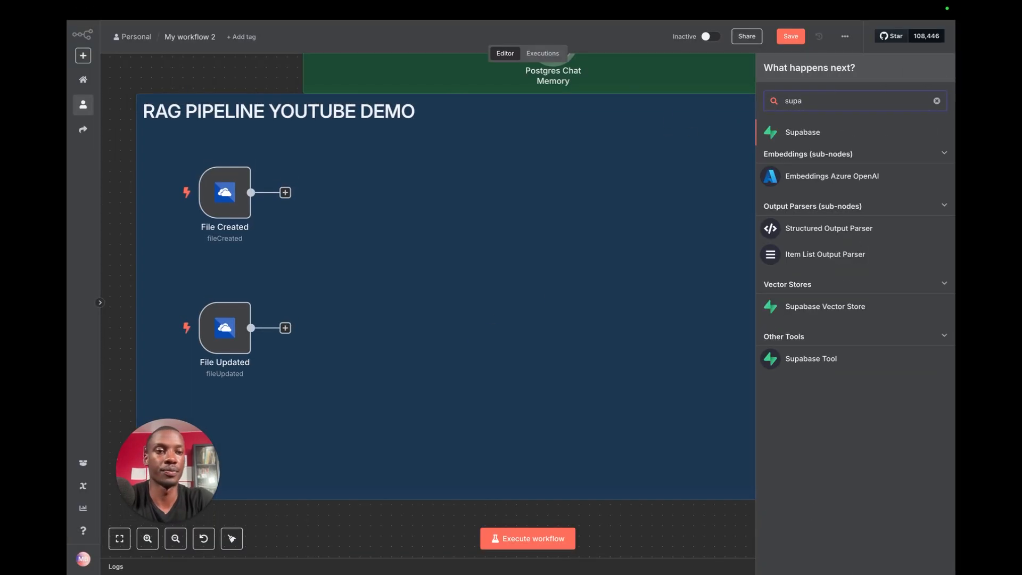
{"action": "key", "text": "Return"}
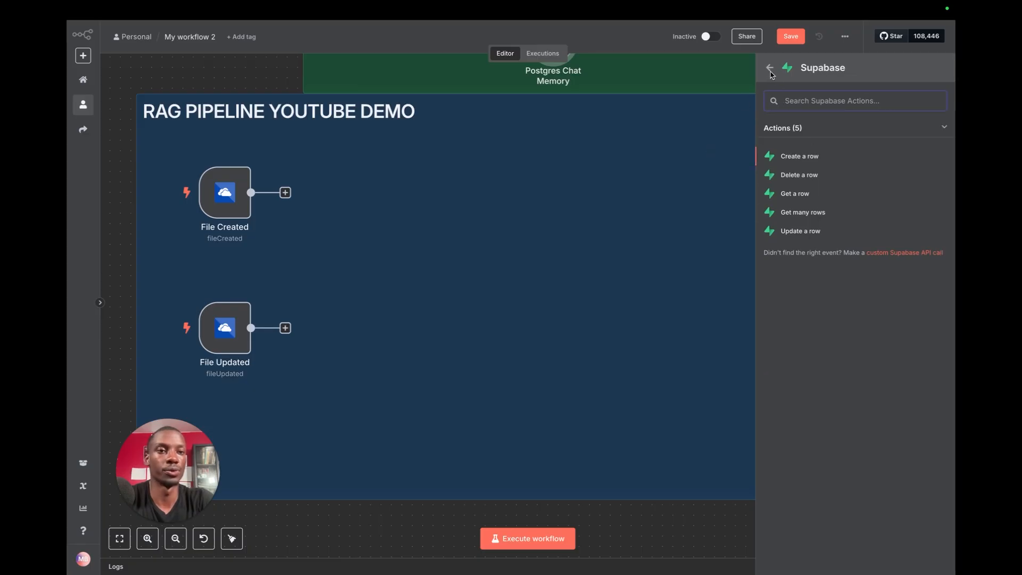
{"action": "left_click", "coordinate": [808, 175]}
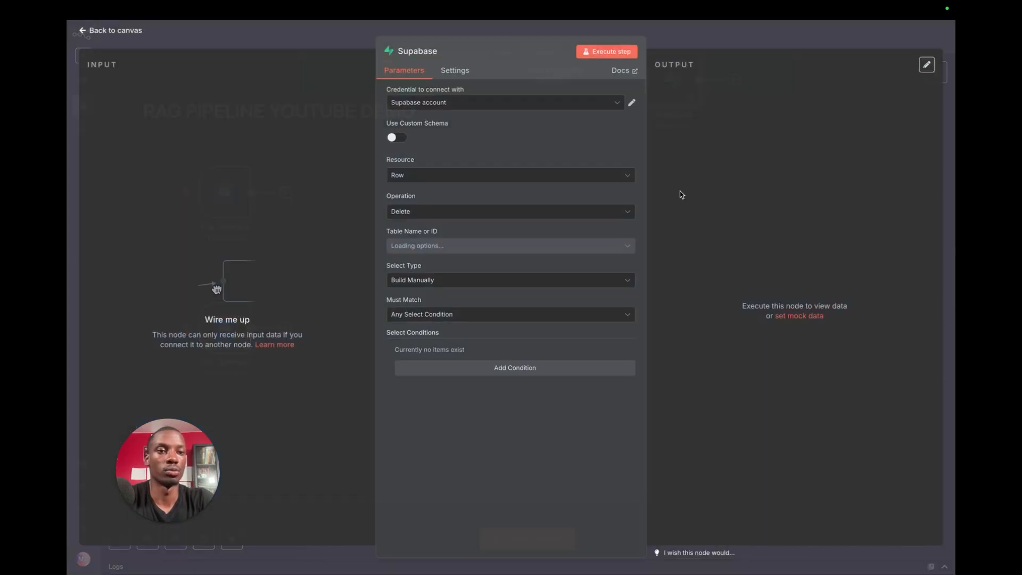
{"action": "left_click", "coordinate": [767, 44]}
{"action": "left_click_drag", "start_coordinate": [678, 87], "coordinate": [512, 231]}
Step: Start a new Supabase credential named 'YOUTUBE DEMO', then go to the Supabase project dashboard
{"action": "double_click", "coordinate": [514, 230]}
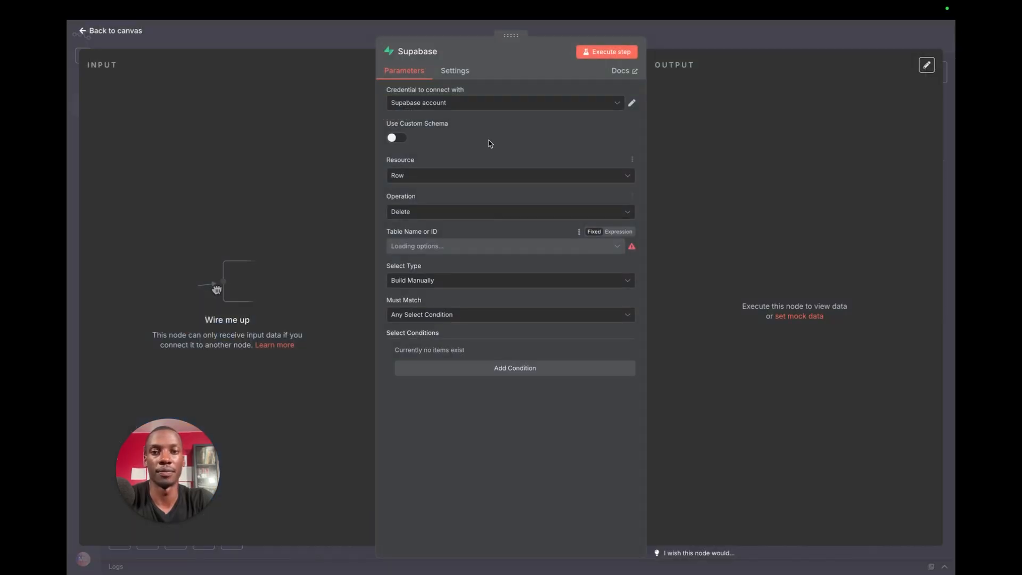
{"action": "left_click", "coordinate": [490, 102]}
{"action": "left_click", "coordinate": [461, 183]}
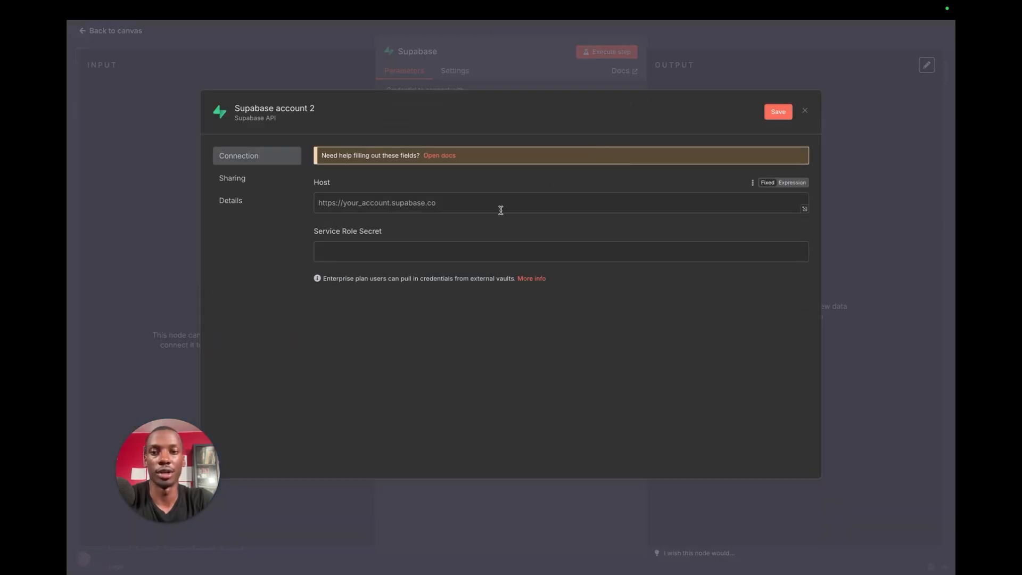
{"action": "left_click", "coordinate": [296, 109]}
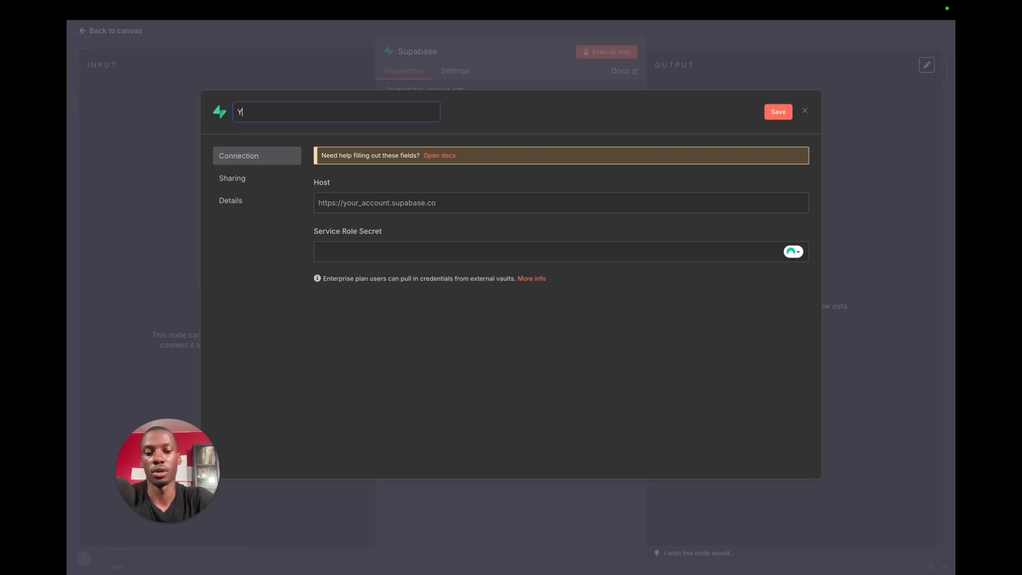
{"action": "type", "text": "YOUTUBE DEMO"}
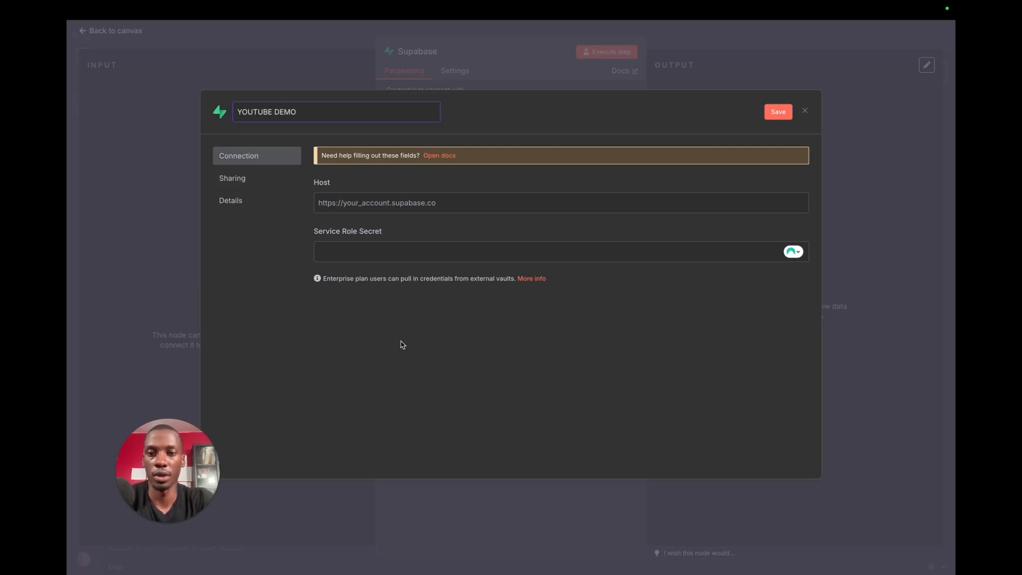
{"action": "left_click", "coordinate": [400, 341]}
{"action": "left_click", "coordinate": [397, 257]}
{"action": "left_click", "coordinate": [408, 378]}
{"action": "mouse_move", "coordinate": [458, 5]}
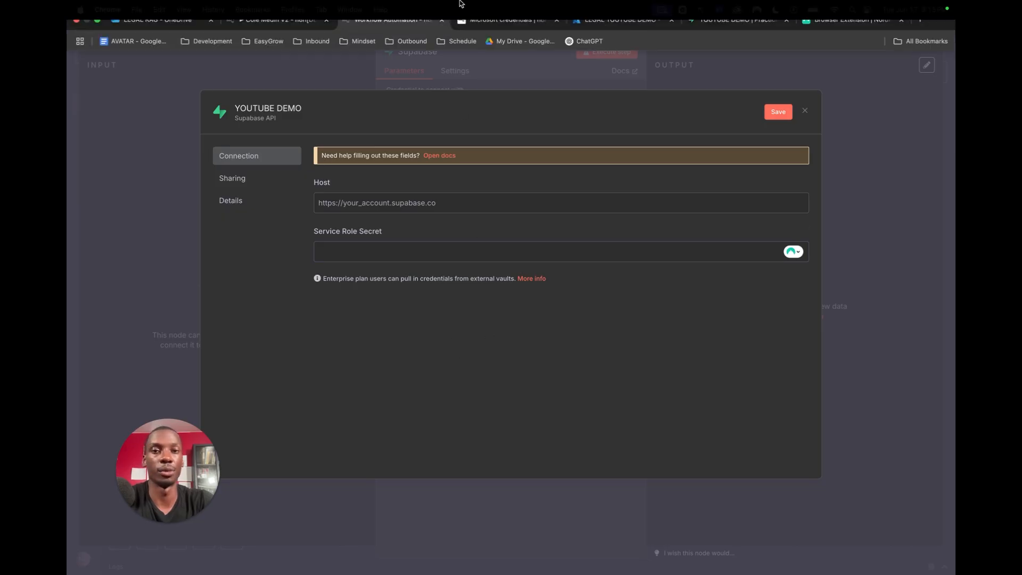
{"action": "left_click", "coordinate": [643, 36]}
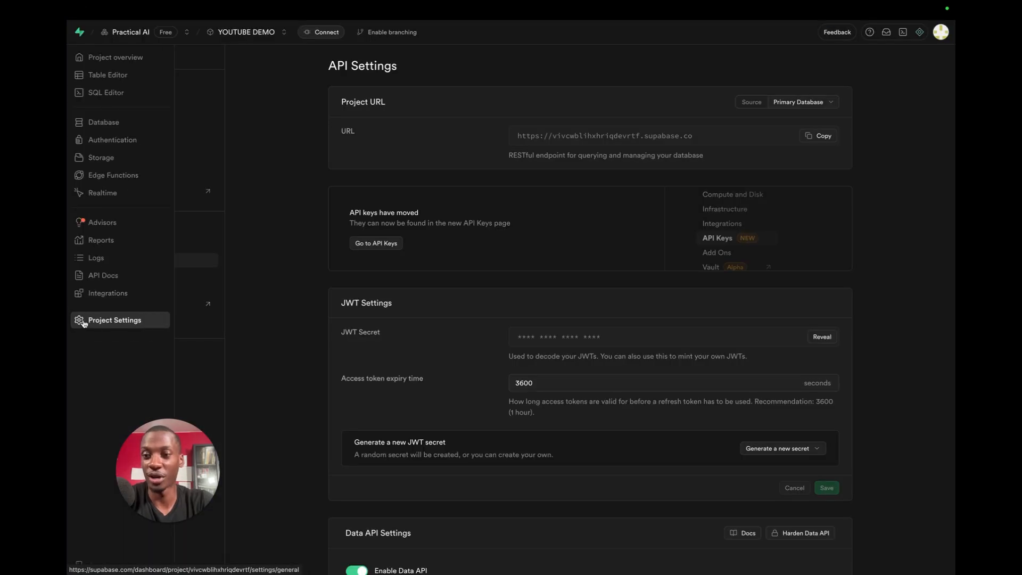
Step: Copy the project URL from Supabase's Data API settings into the credential's Host field
{"action": "left_click", "coordinate": [82, 321]}
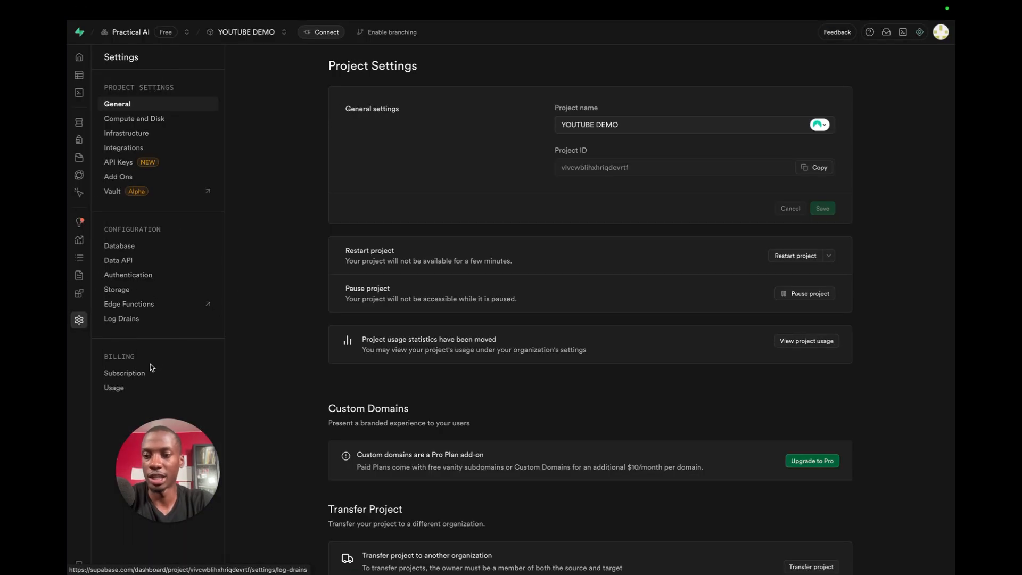
{"action": "left_click", "coordinate": [148, 263]}
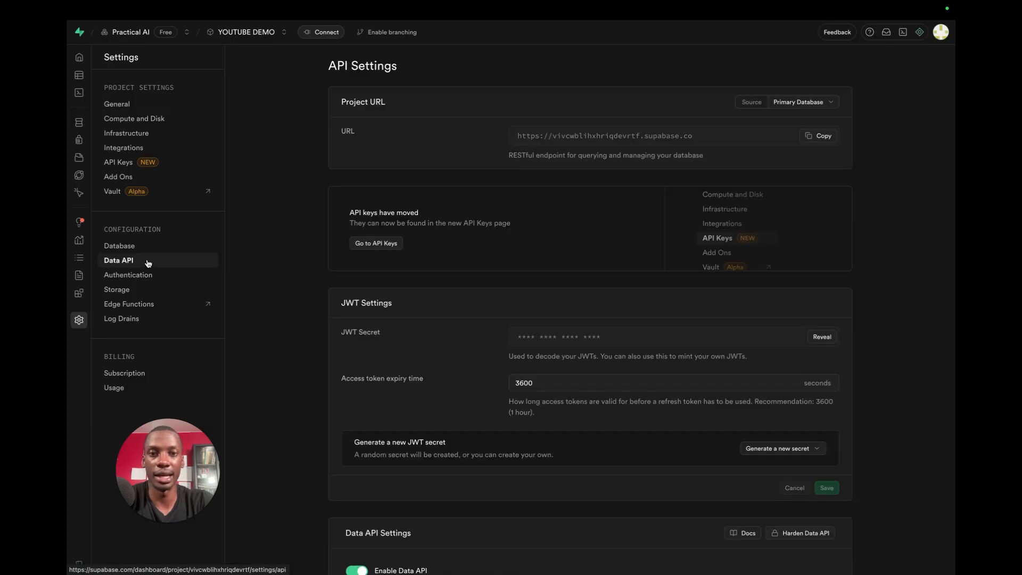
{"action": "left_click_drag", "start_coordinate": [395, 107], "coordinate": [325, 107]}
{"action": "left_click", "coordinate": [468, 134]}
{"action": "left_click", "coordinate": [817, 137]}
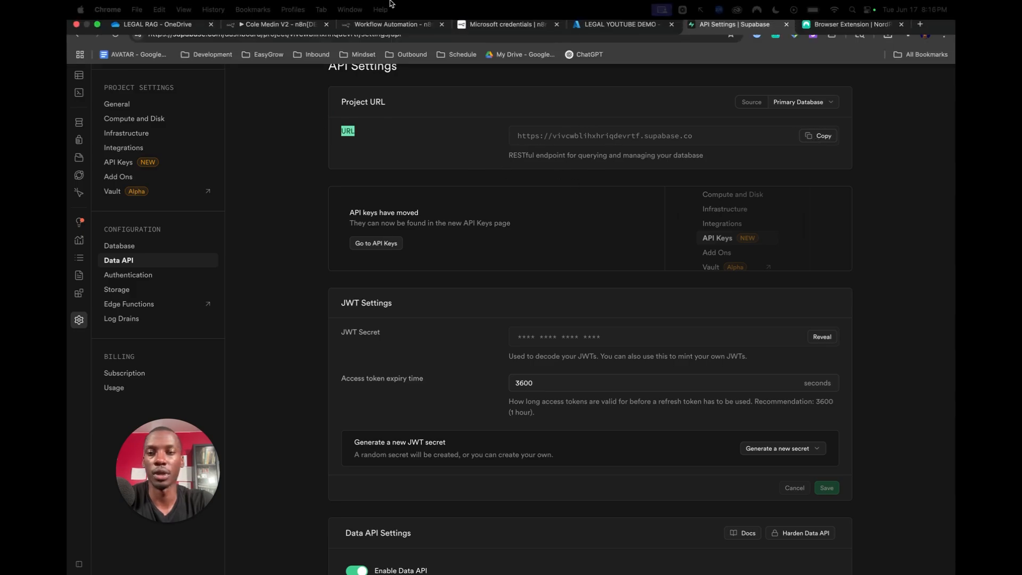
{"action": "left_click", "coordinate": [391, 31]}
{"action": "left_click", "coordinate": [397, 202]}
{"action": "key", "text": "ctrl+v"}
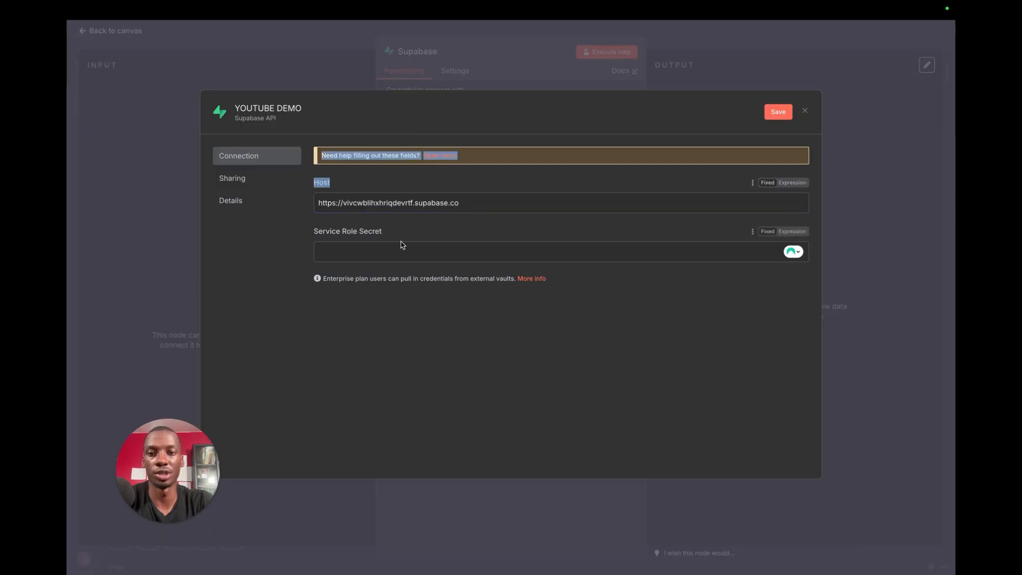
Step: Copy the service_role secret key from Supabase's API keys page into the Service Role Secret field
{"action": "left_click", "coordinate": [400, 243]}
{"action": "left_click", "coordinate": [484, 223]}
{"action": "mouse_move", "coordinate": [442, 3]}
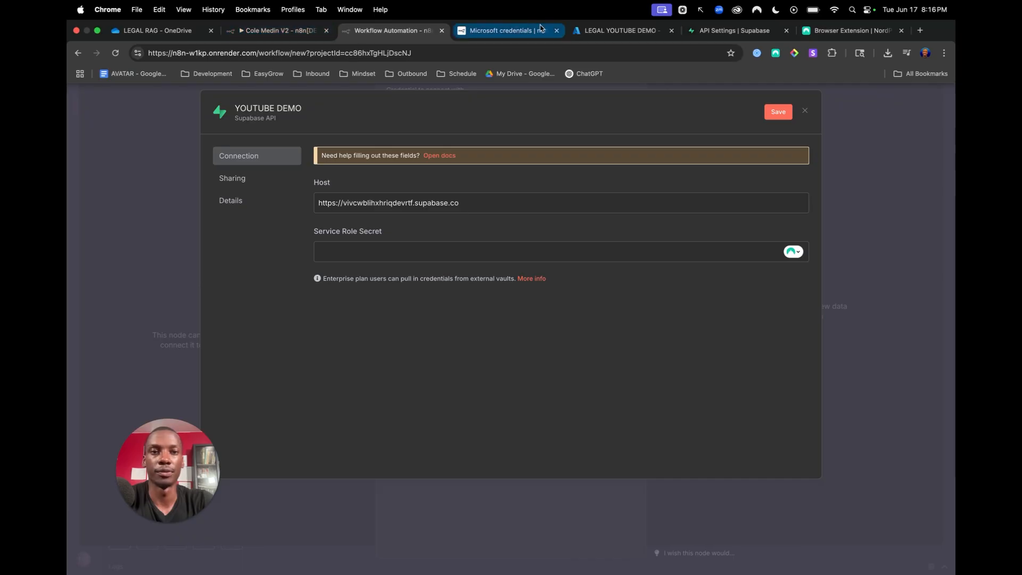
{"action": "left_click", "coordinate": [732, 30]}
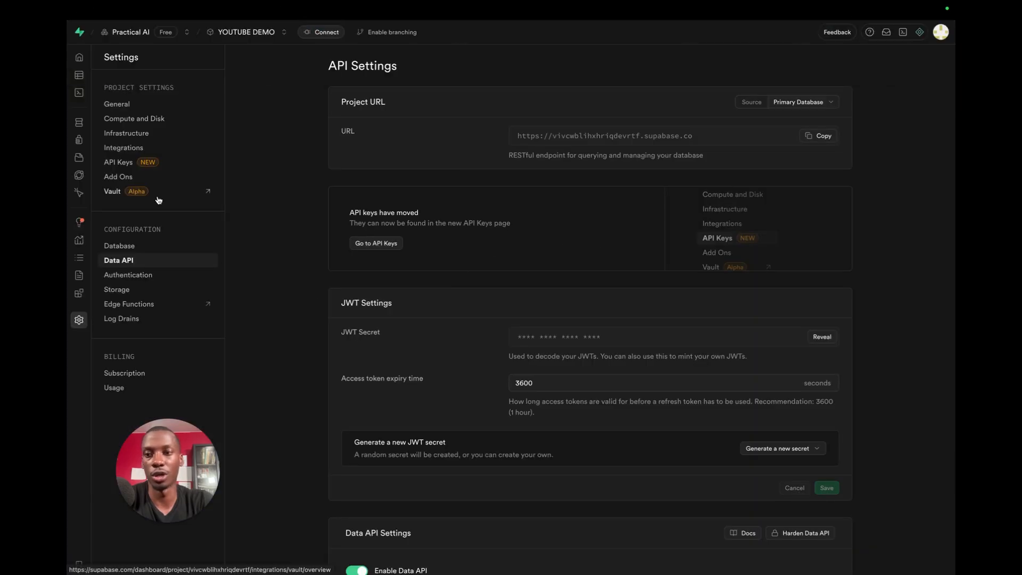
{"action": "left_click", "coordinate": [129, 163]}
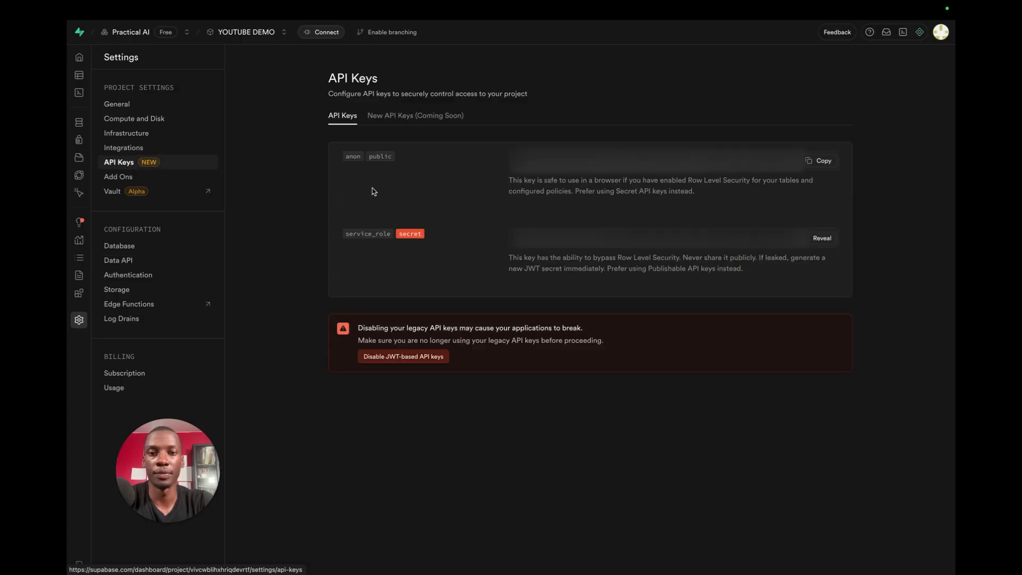
{"action": "left_click", "coordinate": [820, 242]}
{"action": "left_click", "coordinate": [820, 242]}
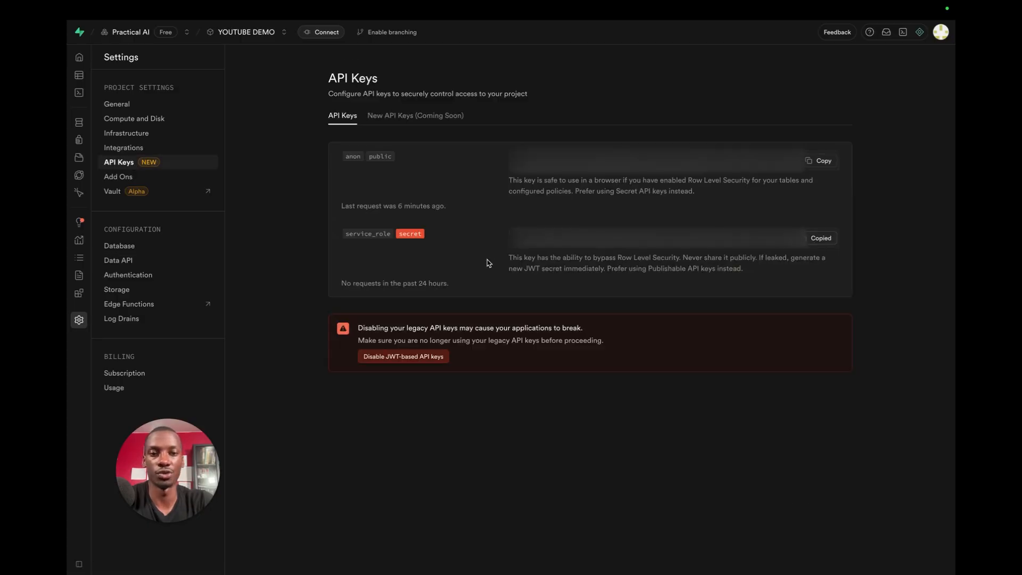
{"action": "left_click", "coordinate": [394, 31]}
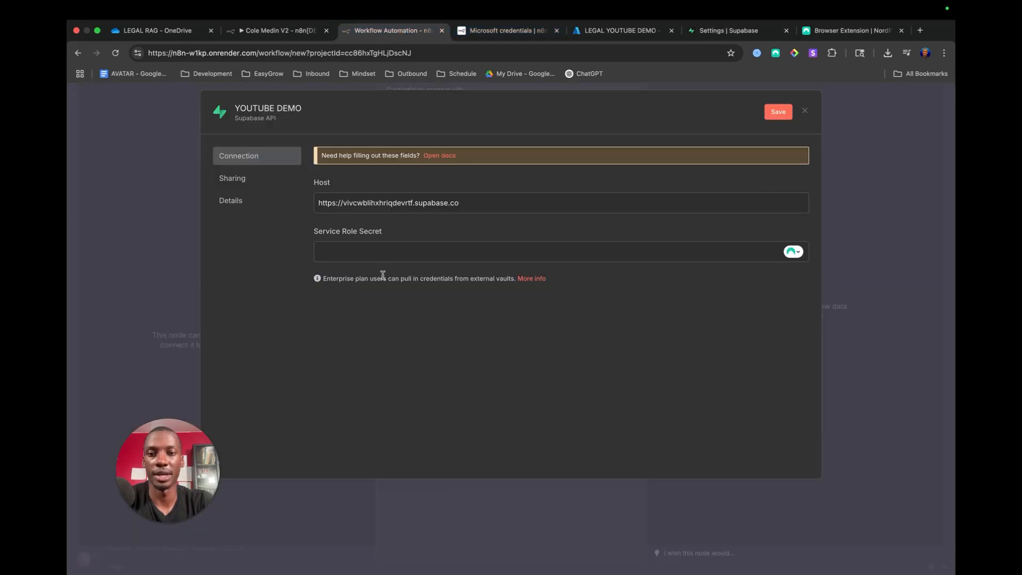
{"action": "left_click", "coordinate": [381, 252]}
{"action": "key", "text": "super+v"}
Step: Save the YOUTUBE DEMO credential, confirm the successful connection test, and close it
{"action": "left_click", "coordinate": [784, 114]}
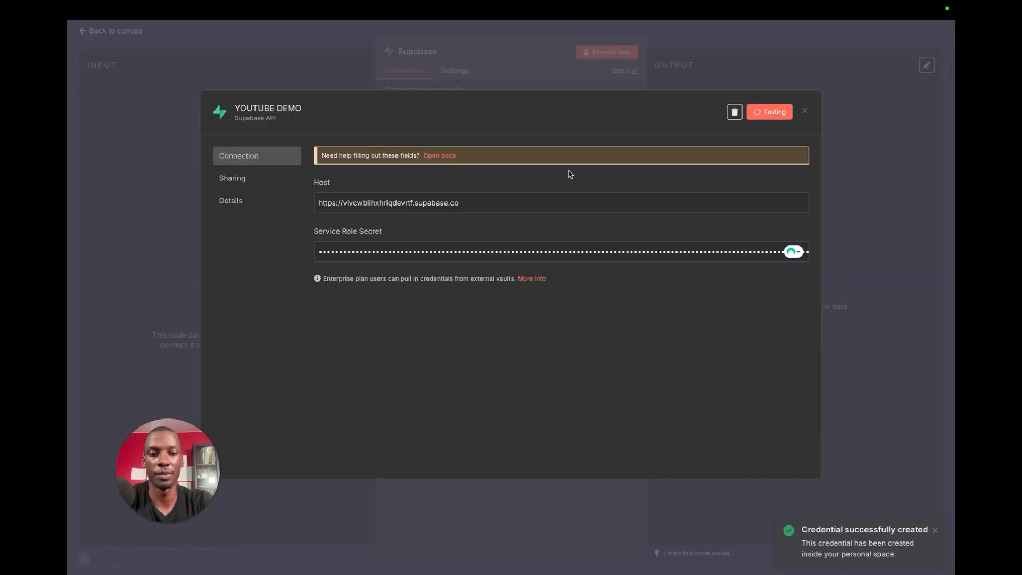
{"action": "left_click_drag", "start_coordinate": [436, 162], "coordinate": [339, 156]}
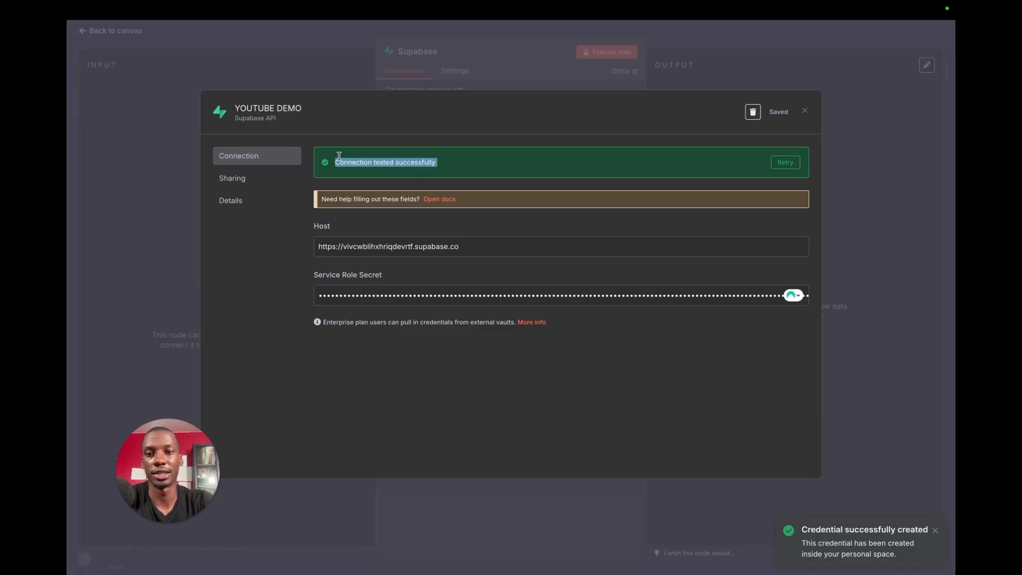
{"action": "left_click", "coordinate": [494, 67]}
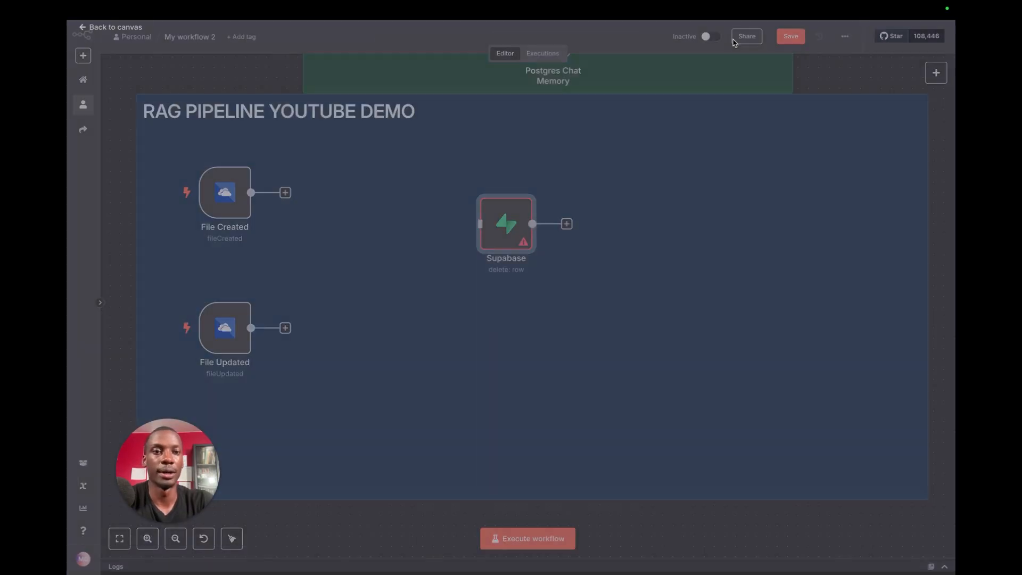
Step: Back on the canvas, nudge the Supabase delete node slightly down
{"action": "left_click", "coordinate": [738, 48]}
{"action": "left_click_drag", "start_coordinate": [471, 279], "coordinate": [471, 290]}
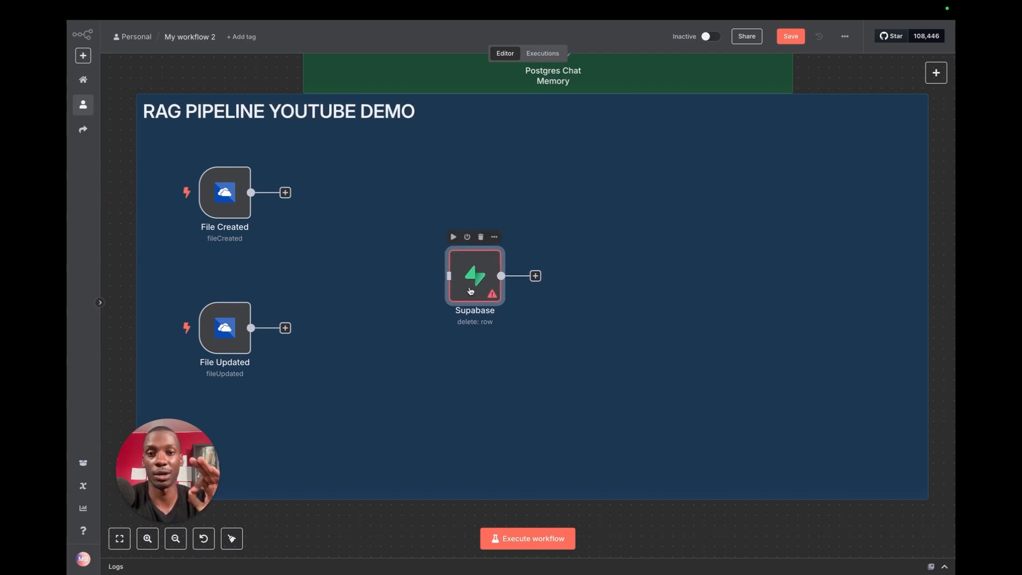
{"action": "scroll", "coordinate": [582, 244], "scroll_direction": "up", "scroll_amount": 5}
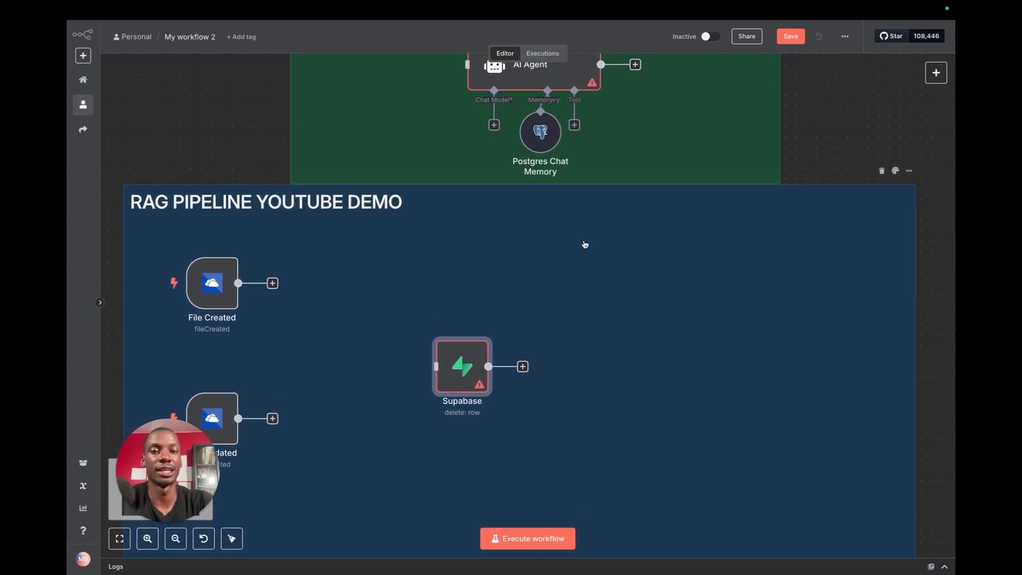
{"action": "scroll", "coordinate": [515, 223], "scroll_direction": "up", "scroll_amount": 2}
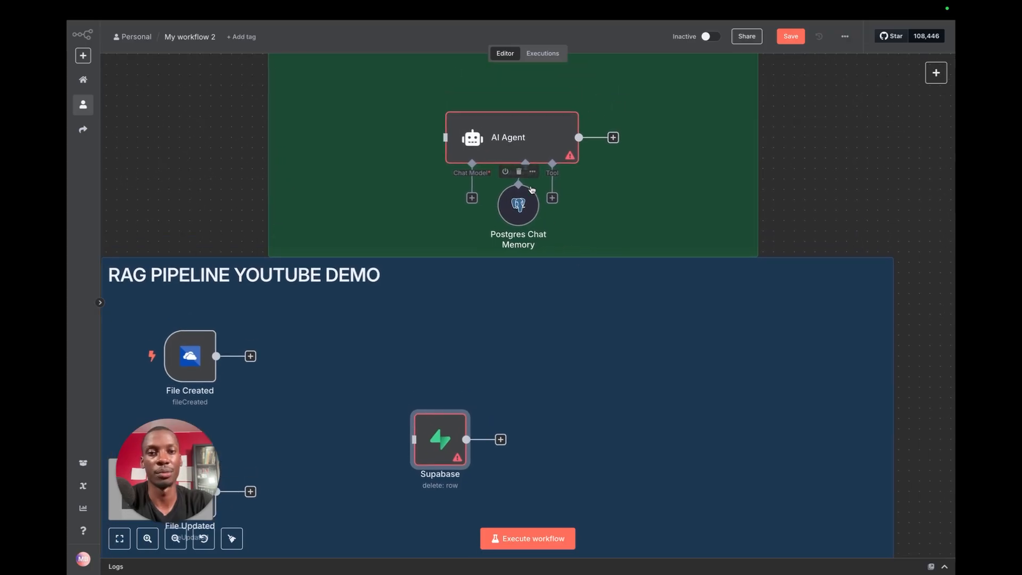
{"action": "scroll", "coordinate": [542, 138], "scroll_direction": "up", "scroll_amount": 2}
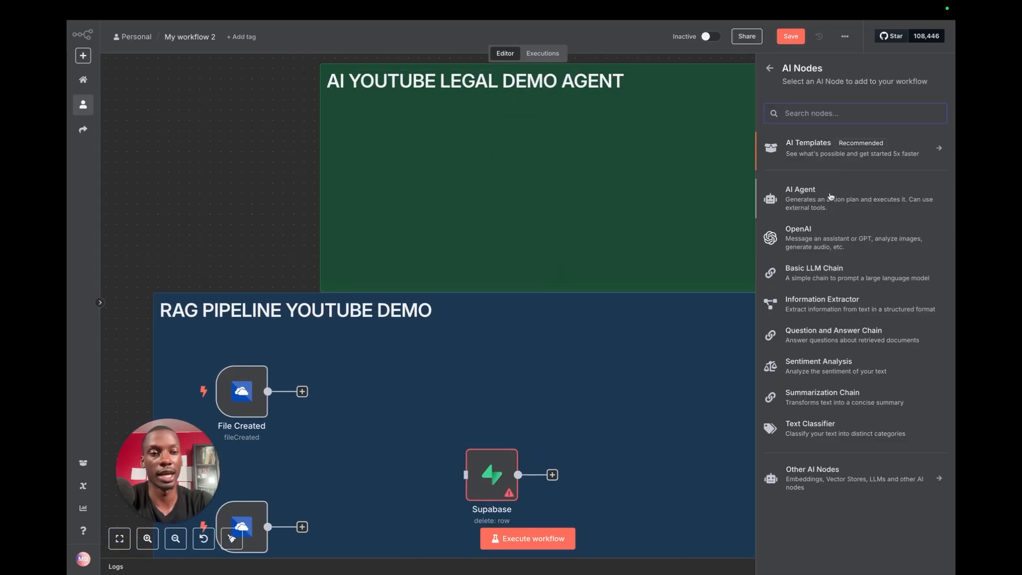
Step: Add an AI Agent node inside the AI YOUTUBE LEGAL DEMO AGENT area and open its memory choices
{"action": "left_click", "coordinate": [830, 194]}
{"action": "left_click", "coordinate": [769, 41]}
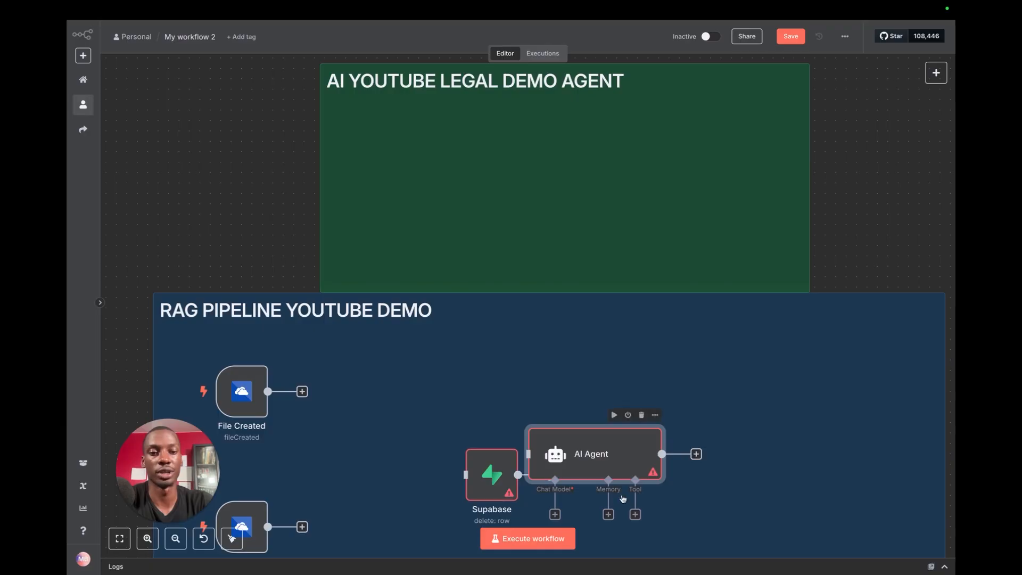
{"action": "left_click_drag", "start_coordinate": [585, 476], "coordinate": [545, 159]}
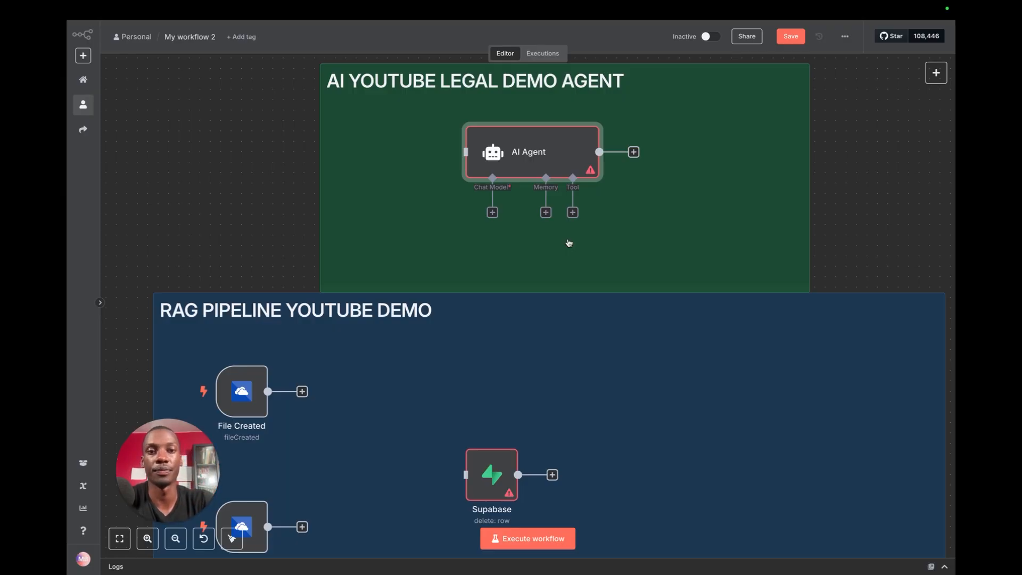
{"action": "left_click", "coordinate": [545, 213]}
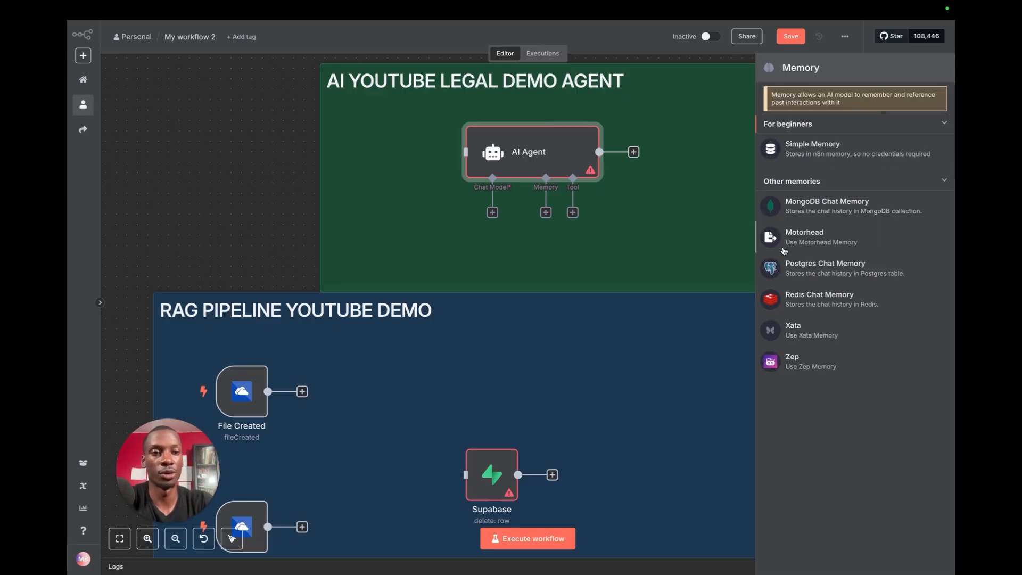
Step: Attach a Postgres Chat Memory to the AI Agent
{"action": "left_click", "coordinate": [829, 282]}
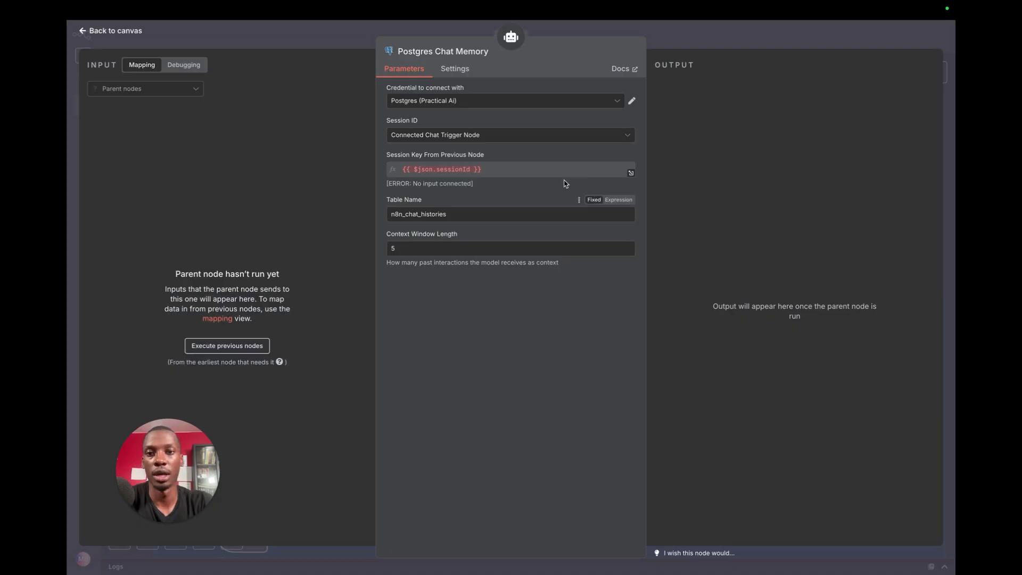
{"action": "left_click", "coordinate": [444, 102]}
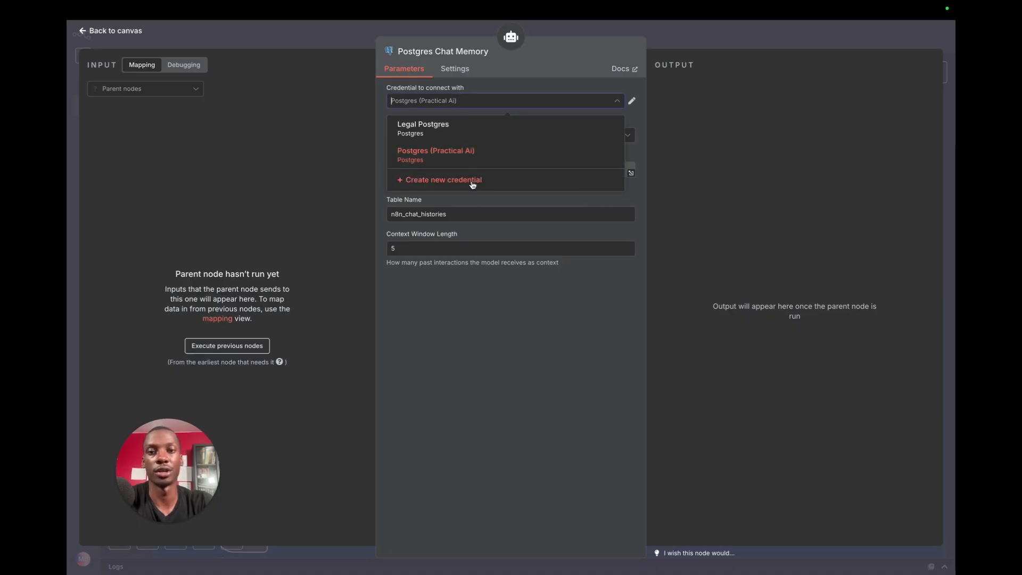
{"action": "left_click", "coordinate": [478, 346]}
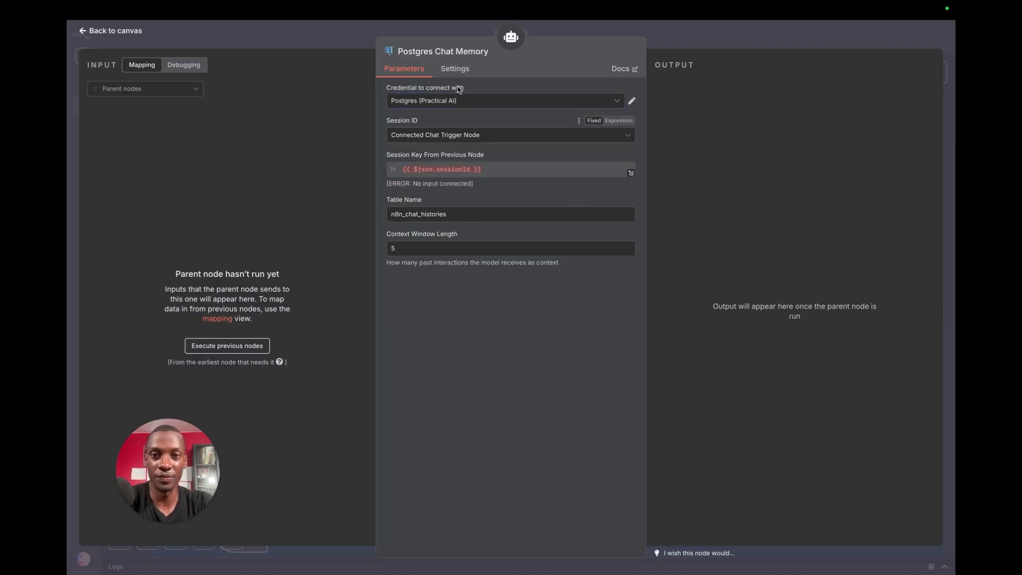
Step: Create a new Postgres account credential and review its form (host localhost, database postgres)
{"action": "left_click", "coordinate": [484, 102]}
{"action": "left_click", "coordinate": [470, 181]}
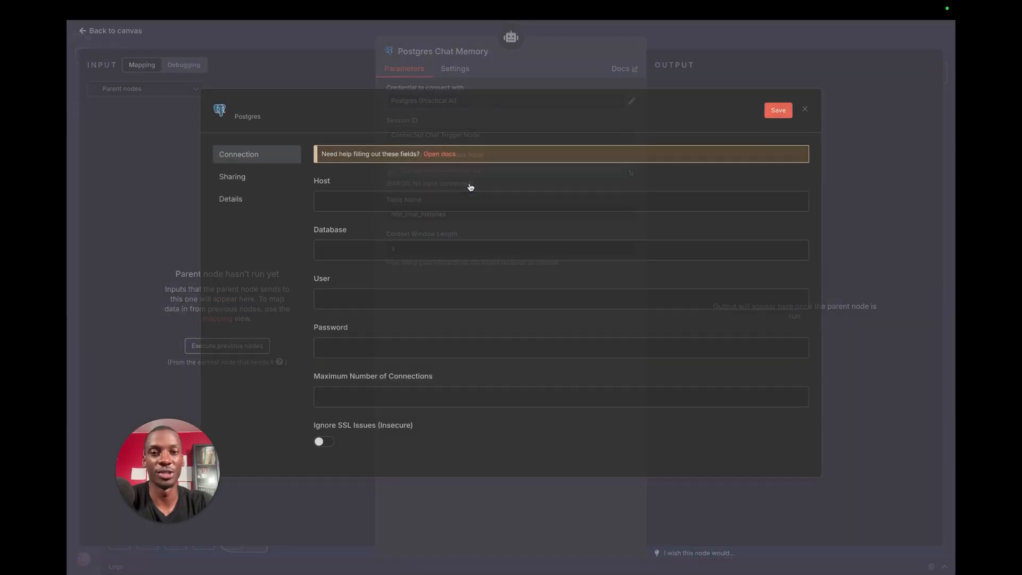
{"action": "scroll", "coordinate": [553, 272], "scroll_direction": "down", "scroll_amount": 3}
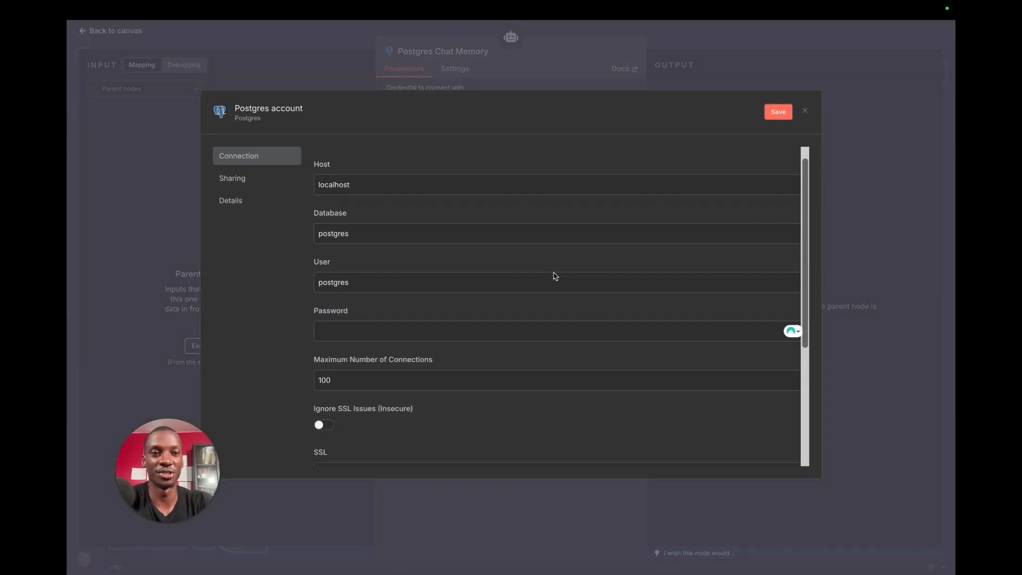
{"action": "scroll", "coordinate": [553, 273], "scroll_direction": "up", "scroll_amount": 3}
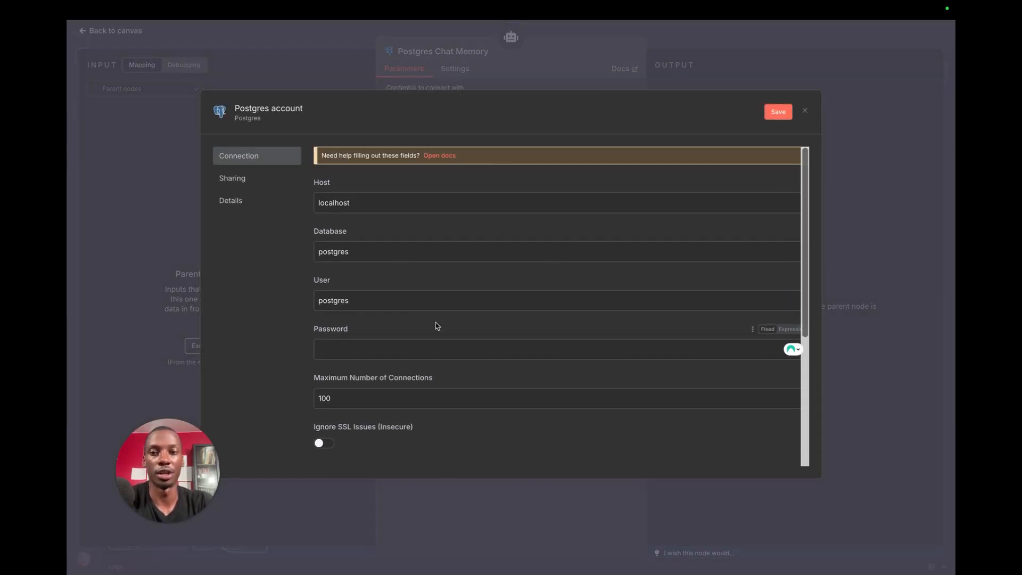
{"action": "scroll", "coordinate": [510, 365], "scroll_direction": "down", "scroll_amount": 5}
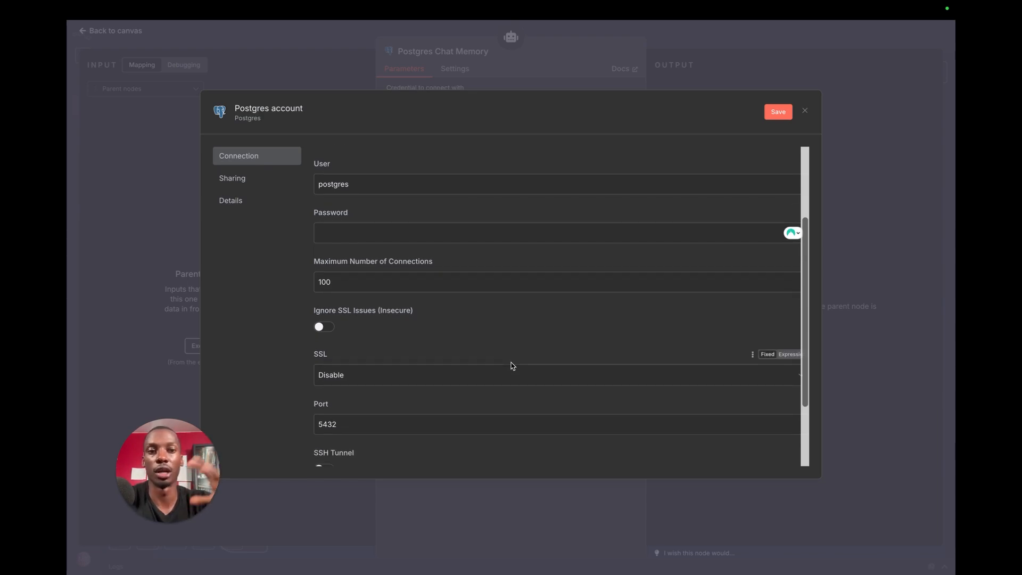
{"action": "scroll", "coordinate": [506, 315], "scroll_direction": "down", "scroll_amount": 3}
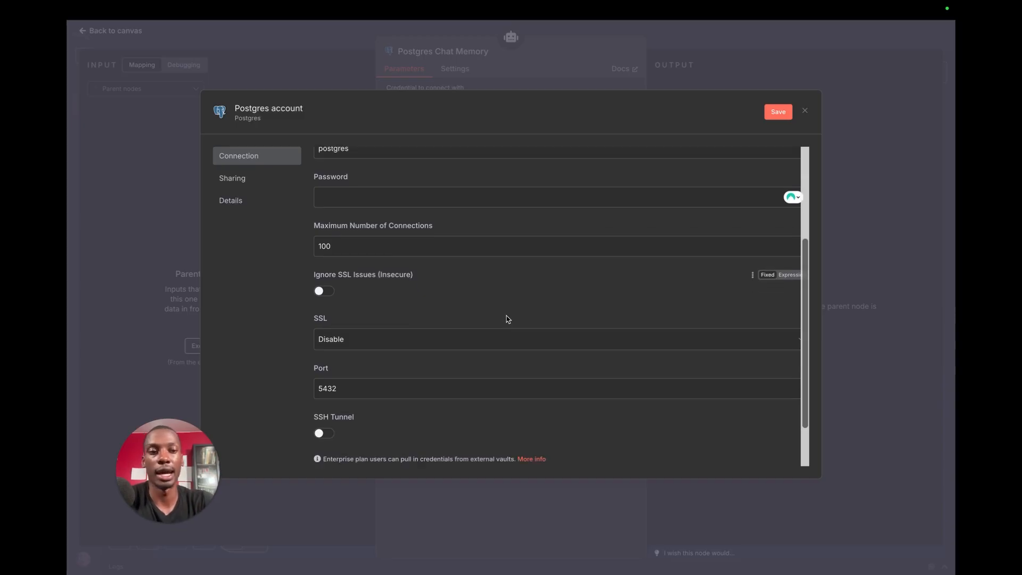
{"action": "scroll", "coordinate": [506, 315], "scroll_direction": "up", "scroll_amount": 5}
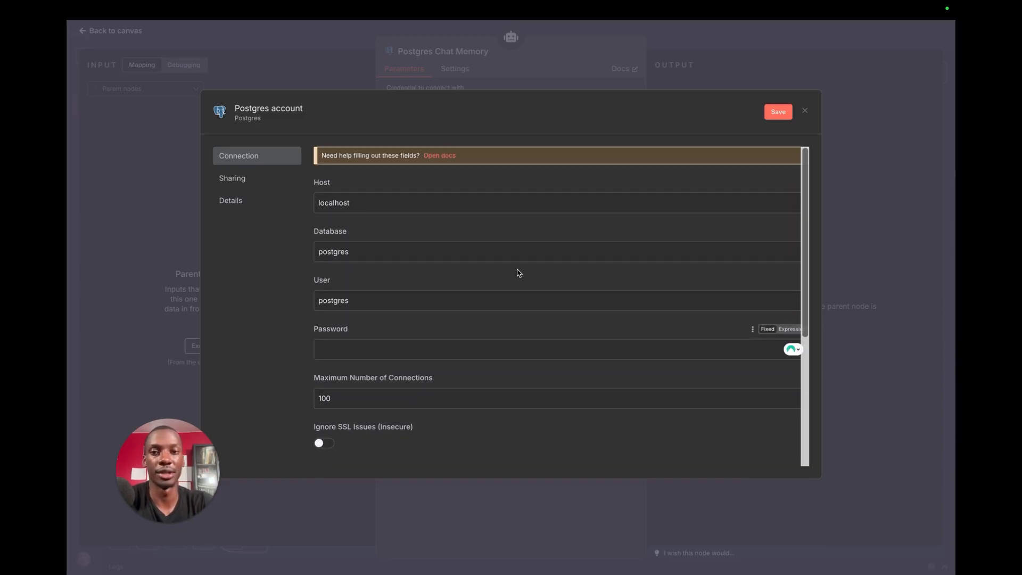
{"action": "mouse_move", "coordinate": [562, 3]}
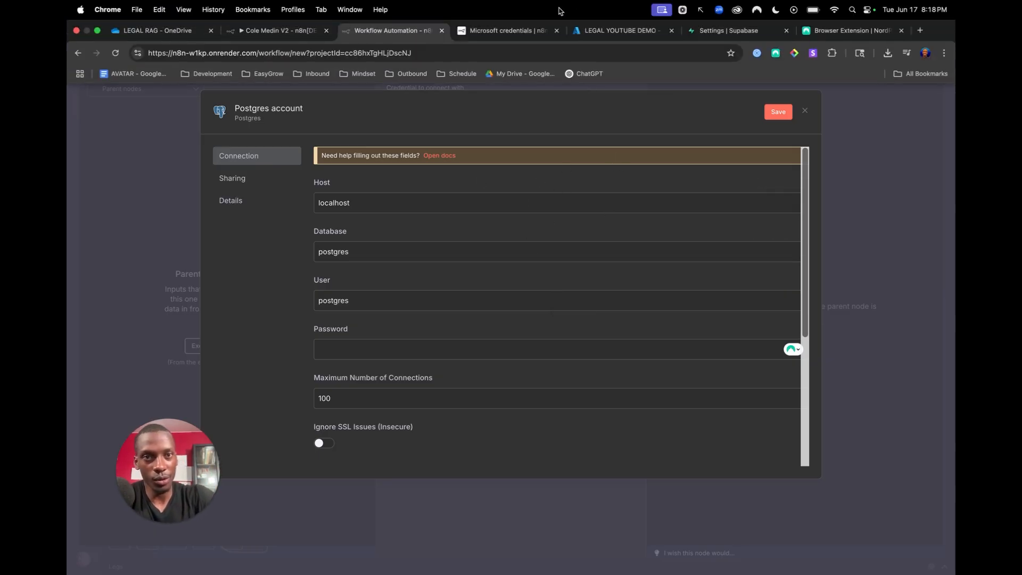
Step: Paste Supabase's transaction pooler host, aws-0-us-east-1.pooler.supabase.com, into the Postgres credential's Host field
{"action": "left_click", "coordinate": [671, 33]}
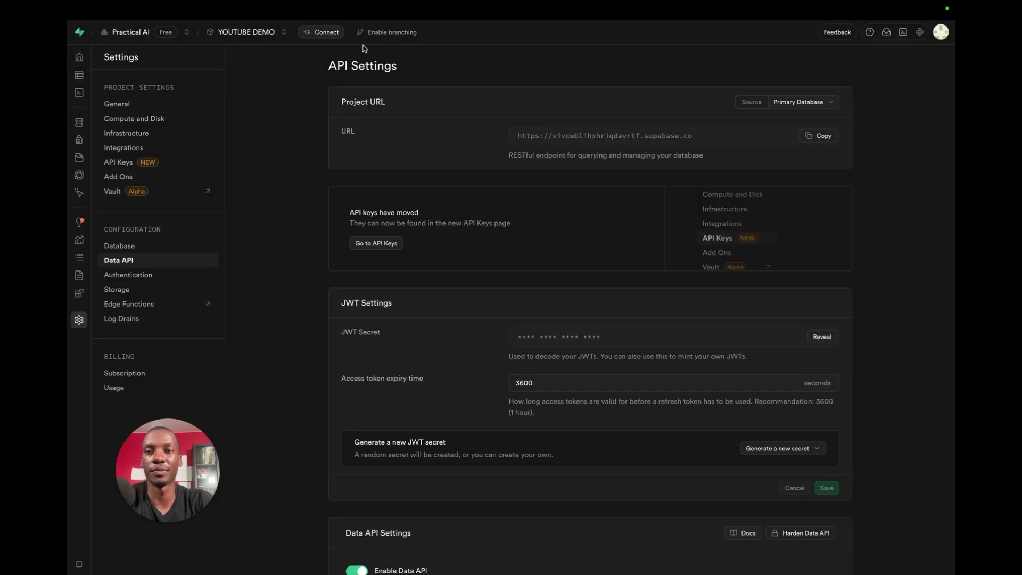
{"action": "left_click", "coordinate": [325, 39]}
{"action": "scroll", "coordinate": [411, 266], "scroll_direction": "down", "scroll_amount": 2}
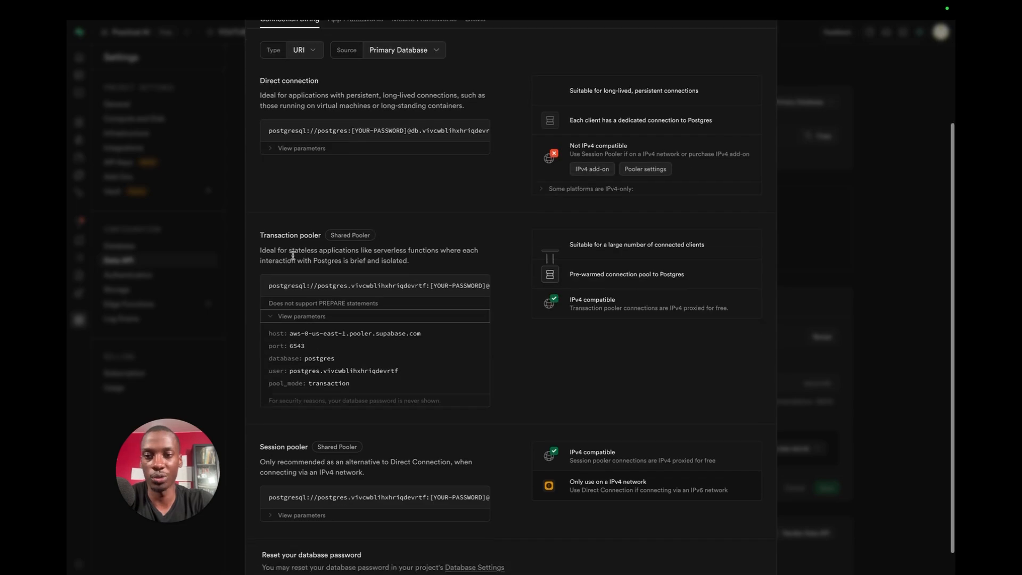
{"action": "left_click_drag", "start_coordinate": [261, 235], "coordinate": [322, 237]}
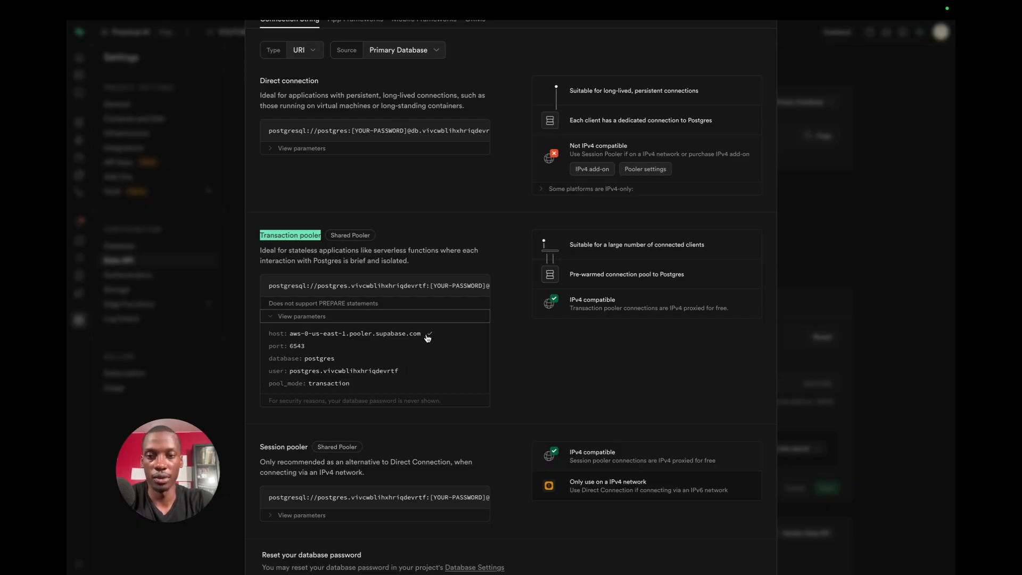
{"action": "left_click", "coordinate": [407, 30]}
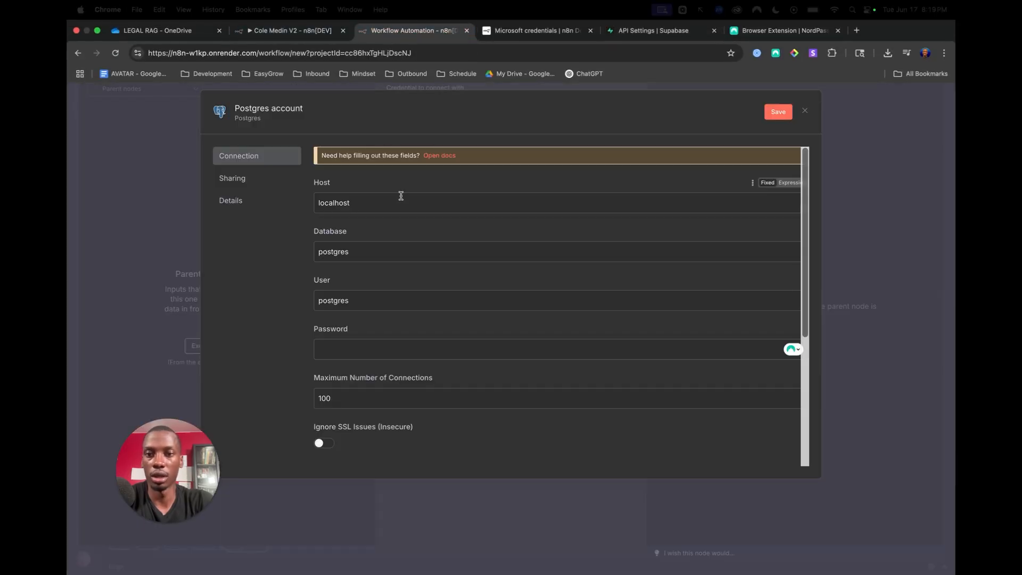
{"action": "double_click", "coordinate": [376, 202]}
{"action": "type", "text": "aws-0-us-east-1.pooler.supabase.com"}
{"action": "left_click", "coordinate": [401, 256]}
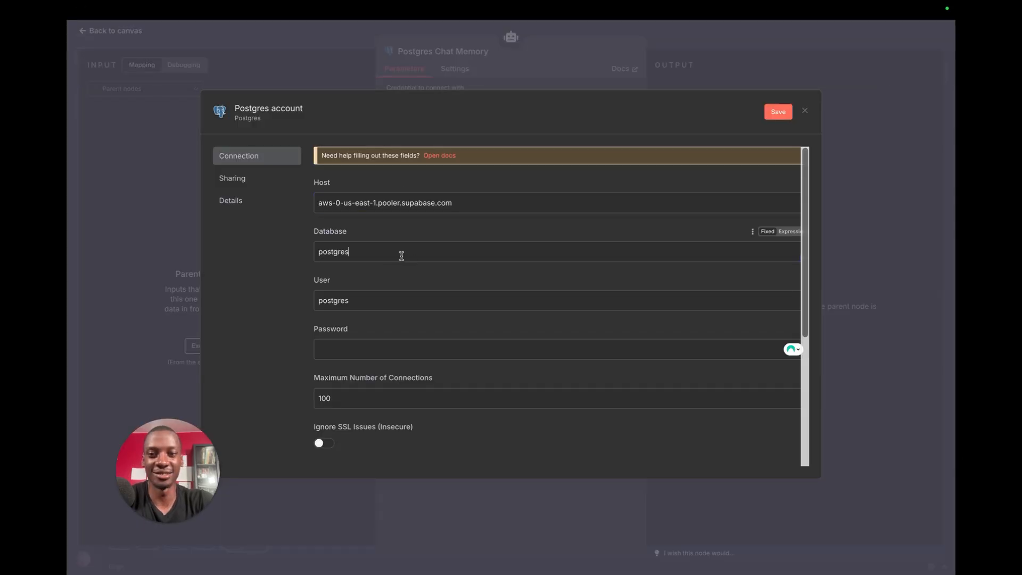
Step: Set the credential's port to the Supabase pooler port 6543
{"action": "left_click", "coordinate": [683, 36]}
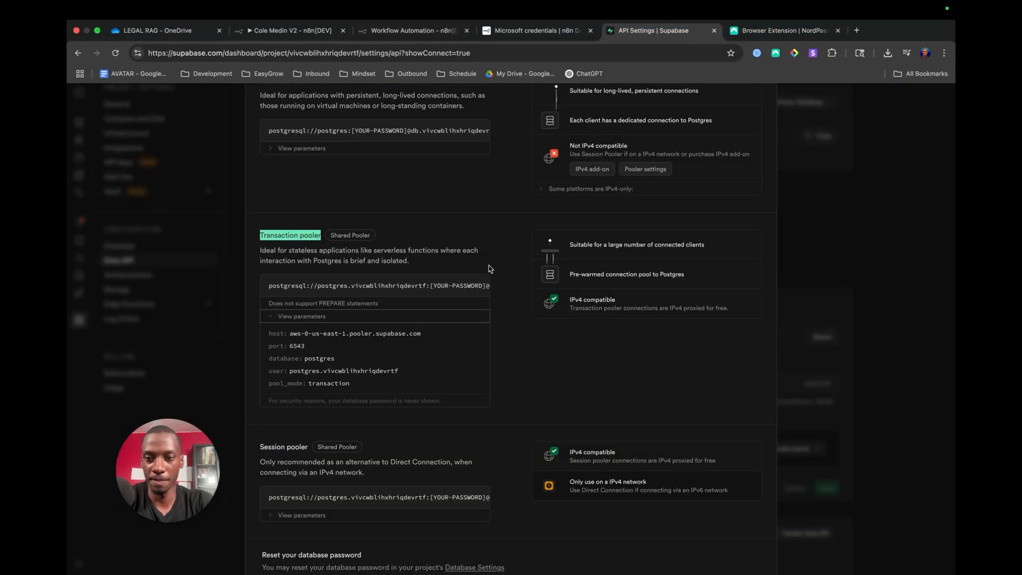
{"action": "mouse_move", "coordinate": [313, 348]}
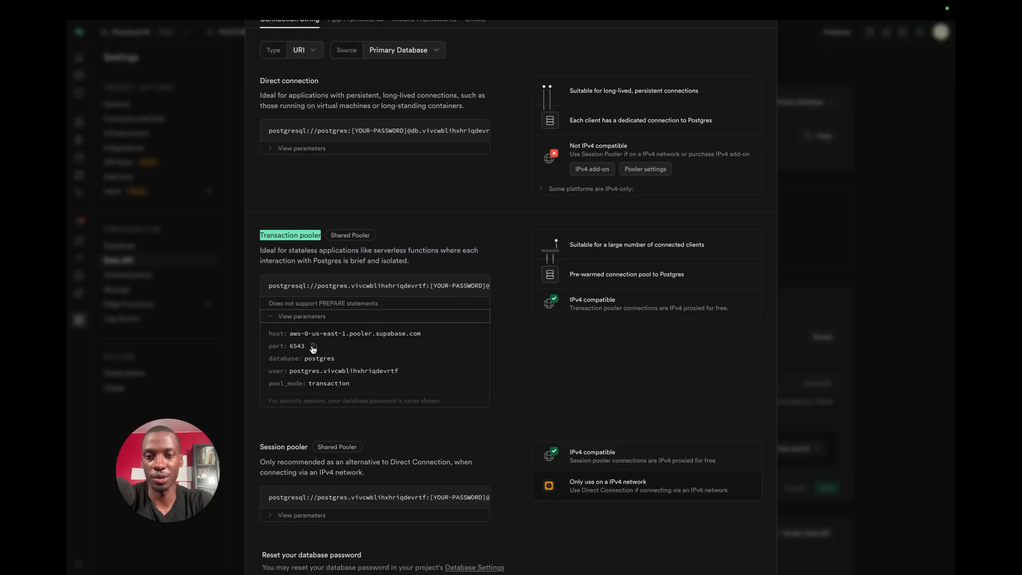
{"action": "left_click", "coordinate": [392, 32]}
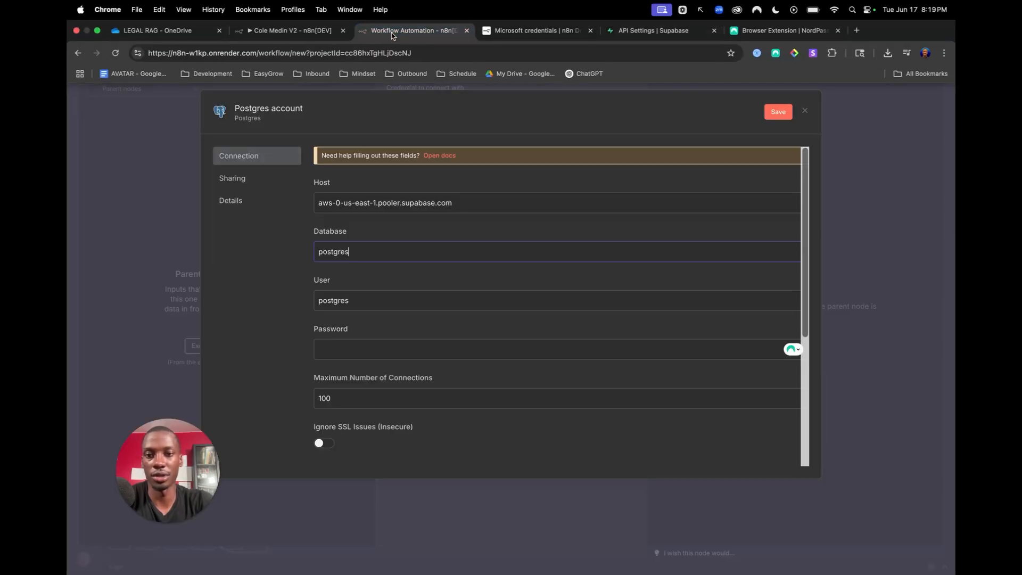
{"action": "scroll", "coordinate": [369, 342], "scroll_direction": "down", "scroll_amount": 4}
{"action": "double_click", "coordinate": [424, 327]}
{"action": "key", "text": "super+v"}
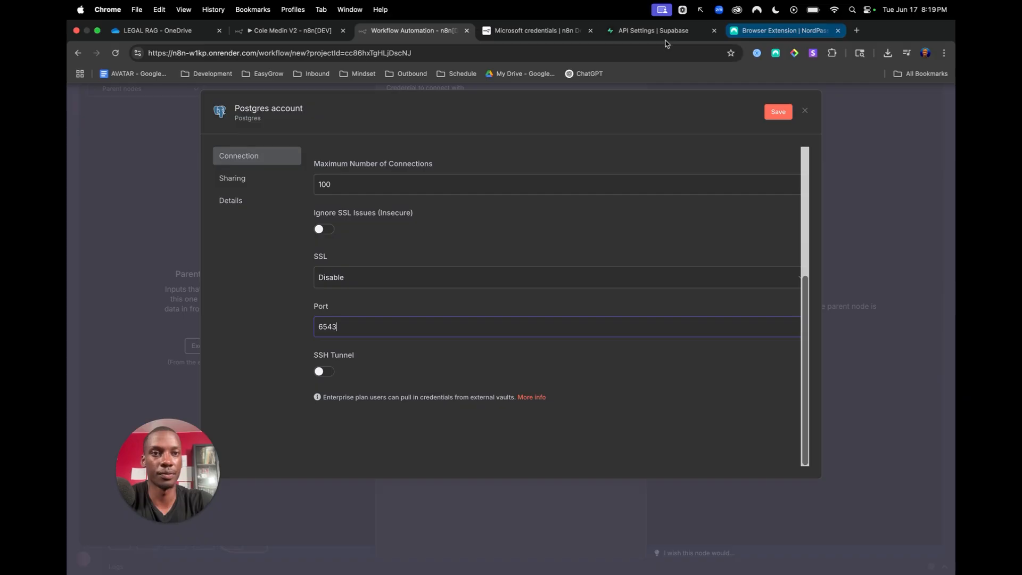
Step: Replace the credential's User value with the Supabase pooler user name
{"action": "left_click", "coordinate": [664, 32]}
{"action": "left_click", "coordinate": [407, 372]}
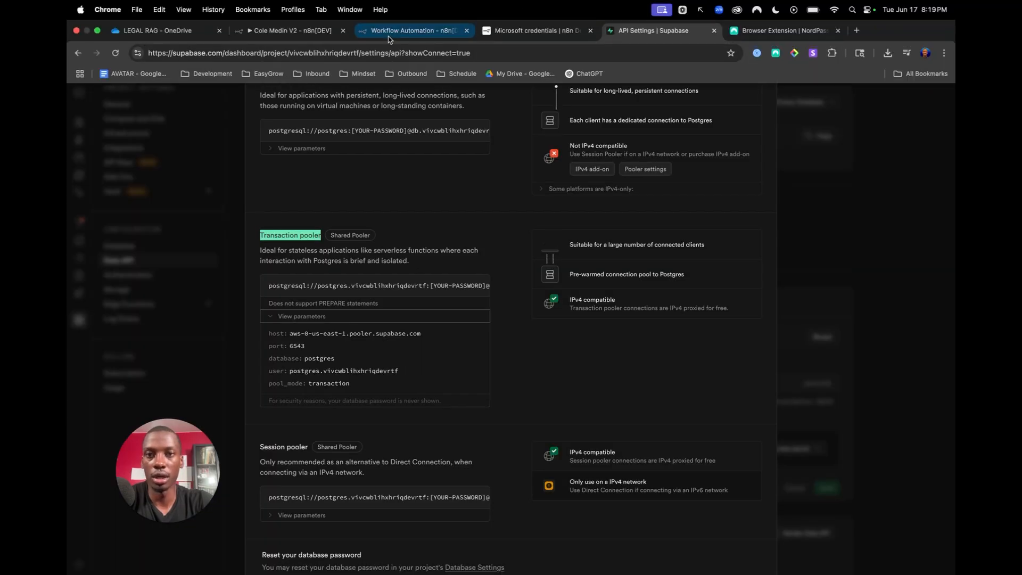
{"action": "left_click", "coordinate": [388, 32]}
{"action": "scroll", "coordinate": [383, 251], "scroll_direction": "up", "scroll_amount": 5}
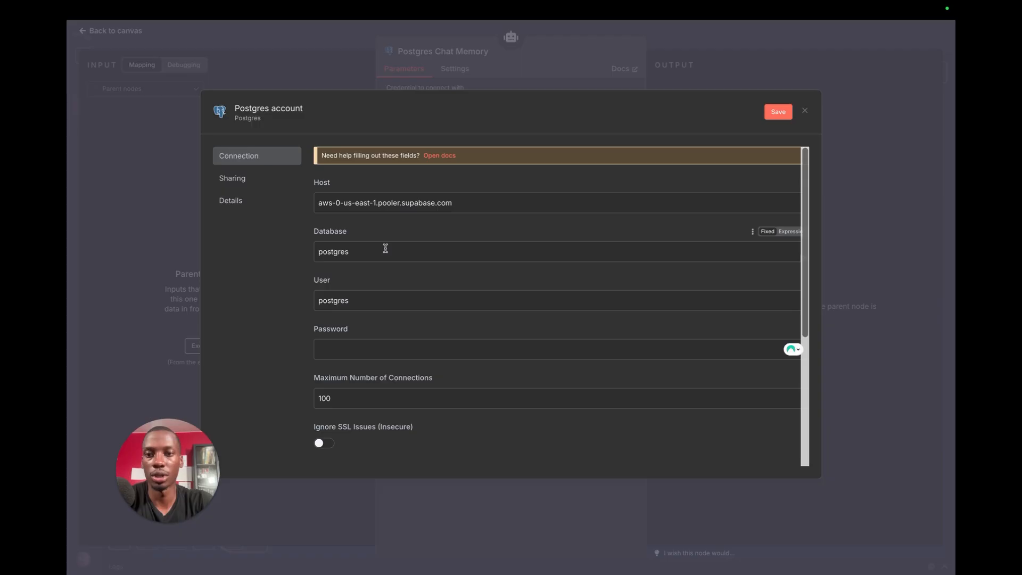
{"action": "double_click", "coordinate": [360, 299]}
{"action": "key", "text": "ctrl+v"}
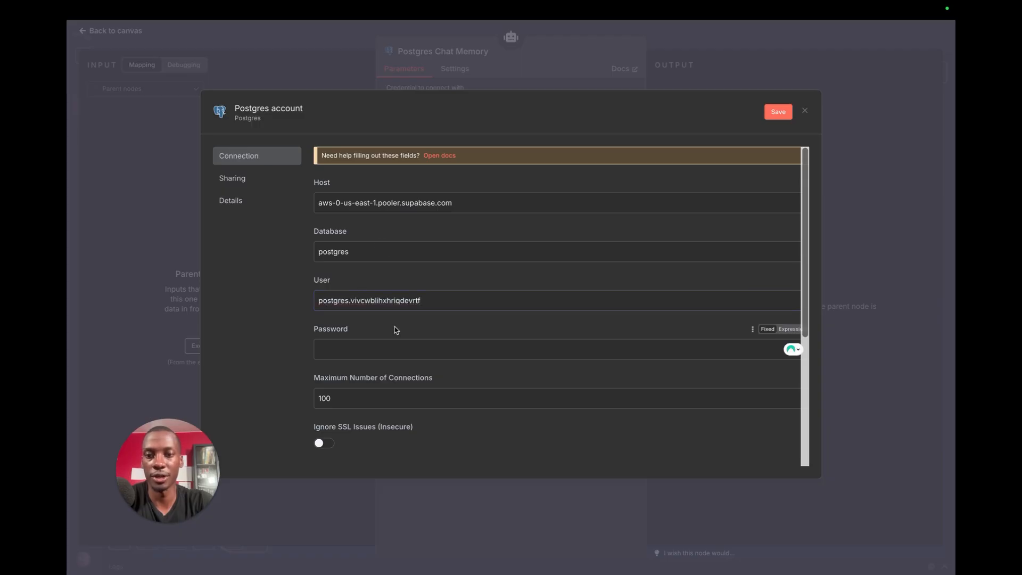
{"action": "scroll", "coordinate": [396, 330], "scroll_direction": "down", "scroll_amount": 2}
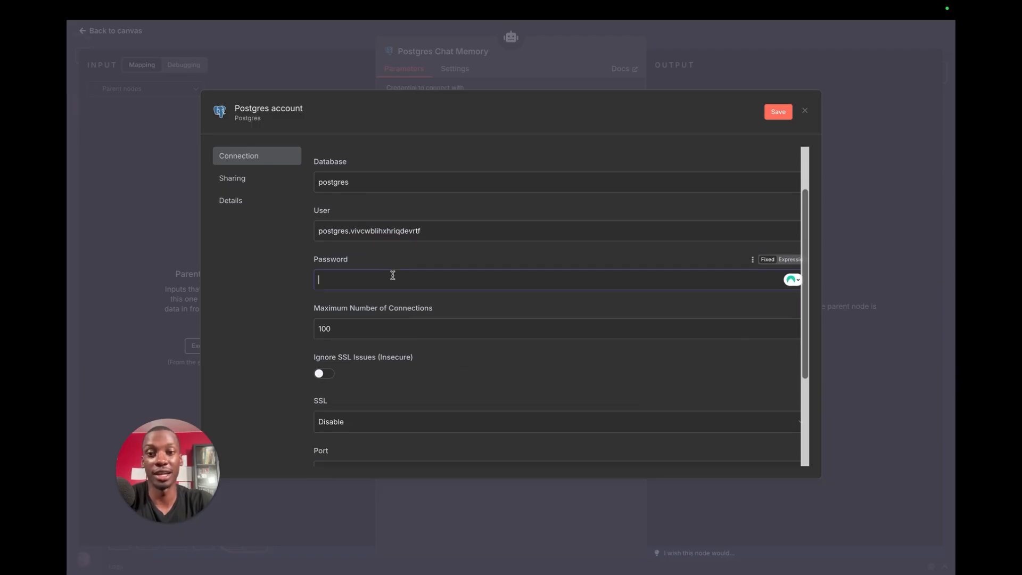
Step: Paste the database password into the Postgres credential's Password field
{"action": "left_click", "coordinate": [280, 300]}
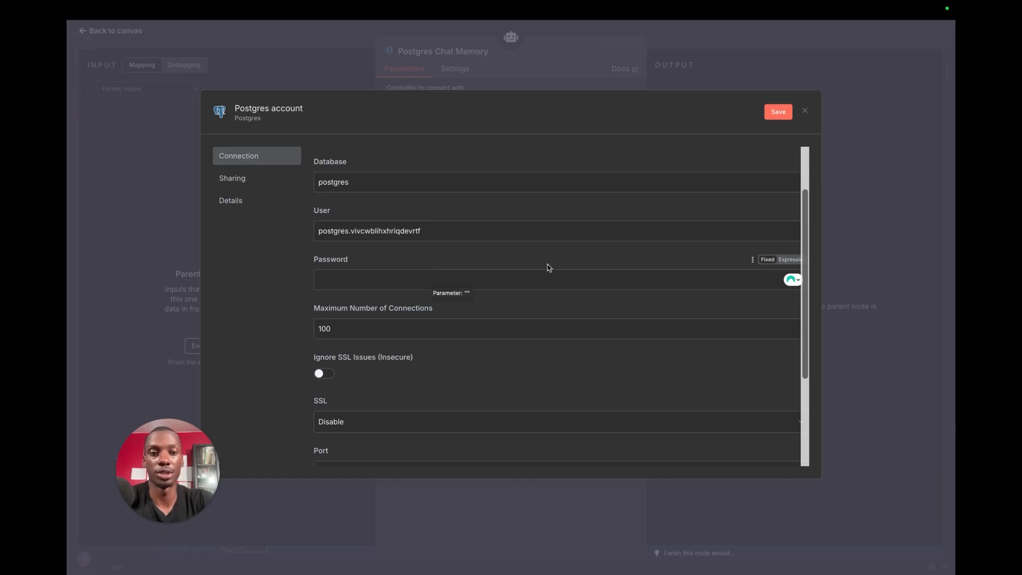
{"action": "scroll", "coordinate": [546, 267], "scroll_direction": "up", "scroll_amount": 3}
{"action": "scroll", "coordinate": [545, 266], "scroll_direction": "down", "scroll_amount": 5}
{"action": "mouse_move", "coordinate": [694, 4]}
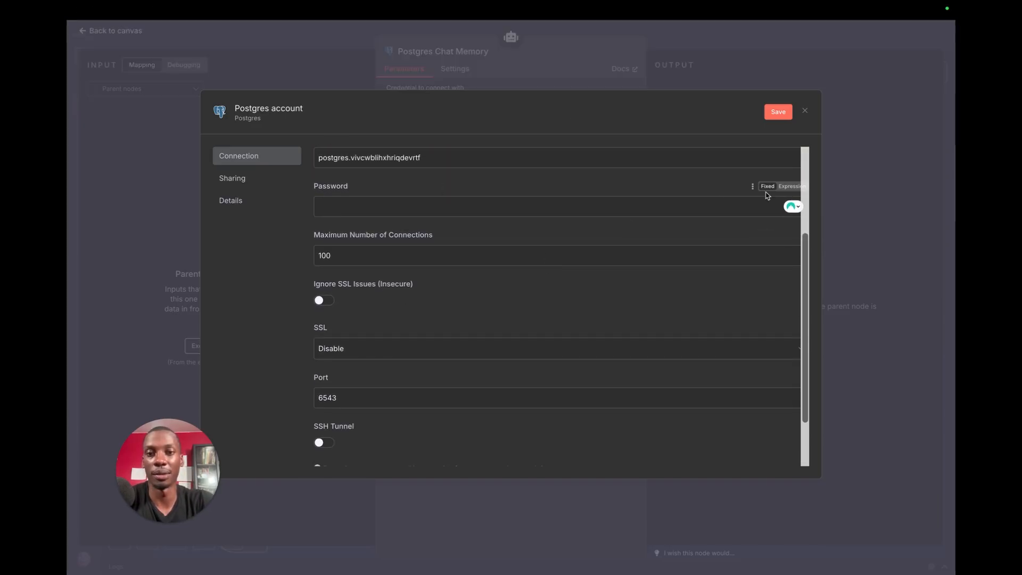
{"action": "key", "text": "ctrl+v"}
Step: Save the Postgres account credential, confirm the successful connection test, and return to the workflow
{"action": "scroll", "coordinate": [533, 188], "scroll_direction": "up", "scroll_amount": 1}
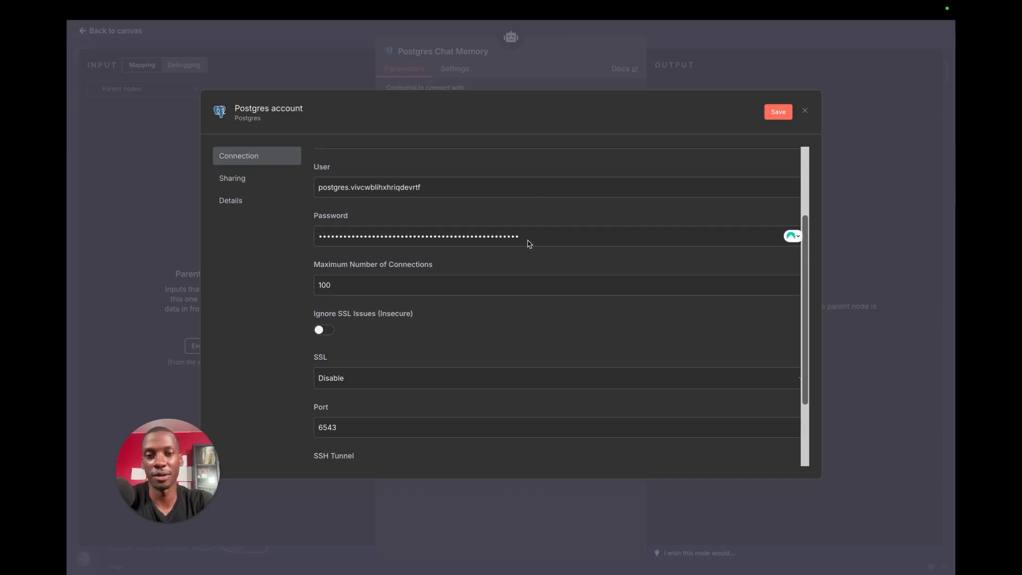
{"action": "scroll", "coordinate": [529, 243], "scroll_direction": "up", "scroll_amount": 2}
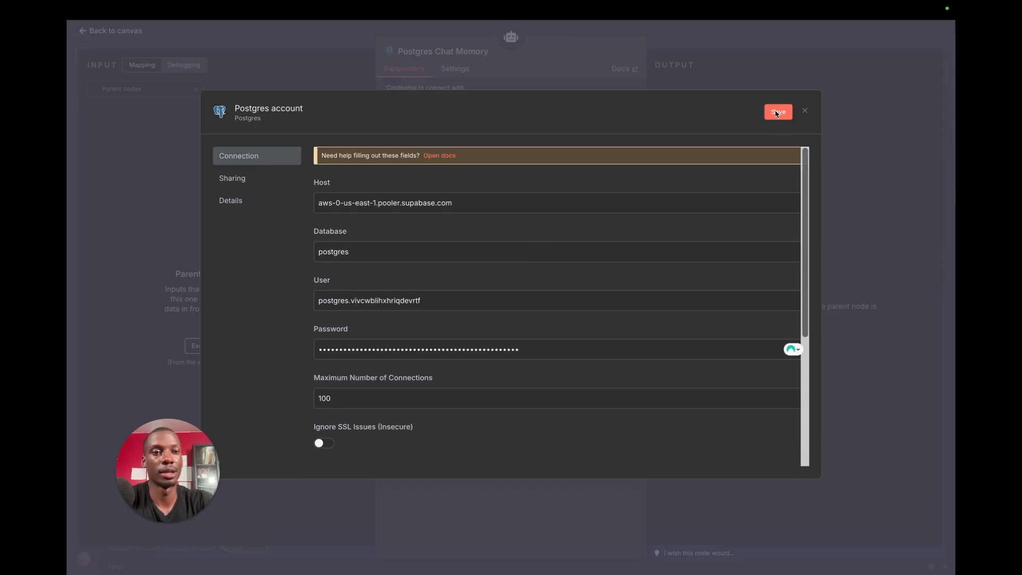
{"action": "left_click", "coordinate": [778, 113]}
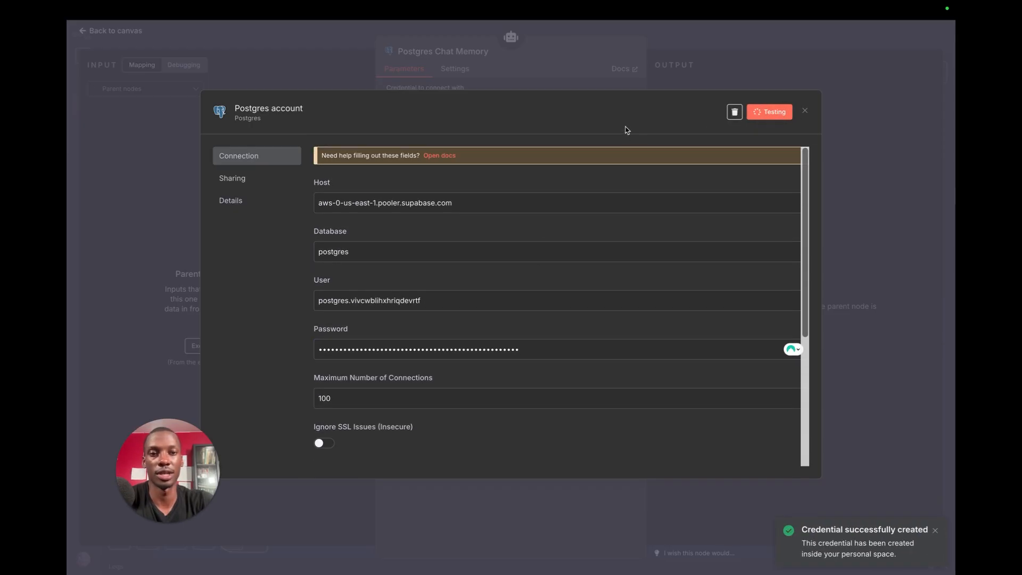
{"action": "left_click_drag", "start_coordinate": [452, 163], "coordinate": [320, 162]}
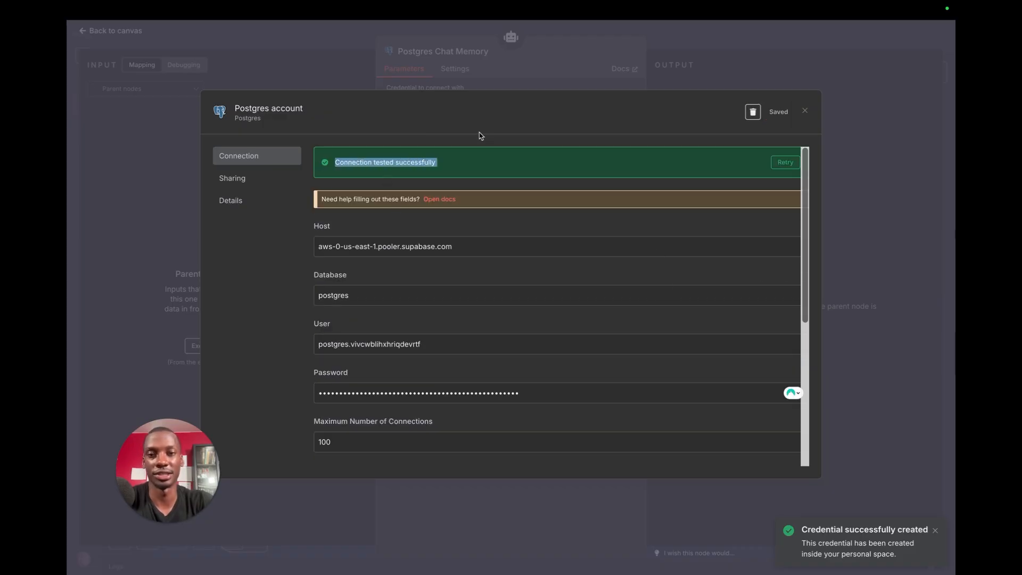
{"action": "left_click", "coordinate": [474, 79]}
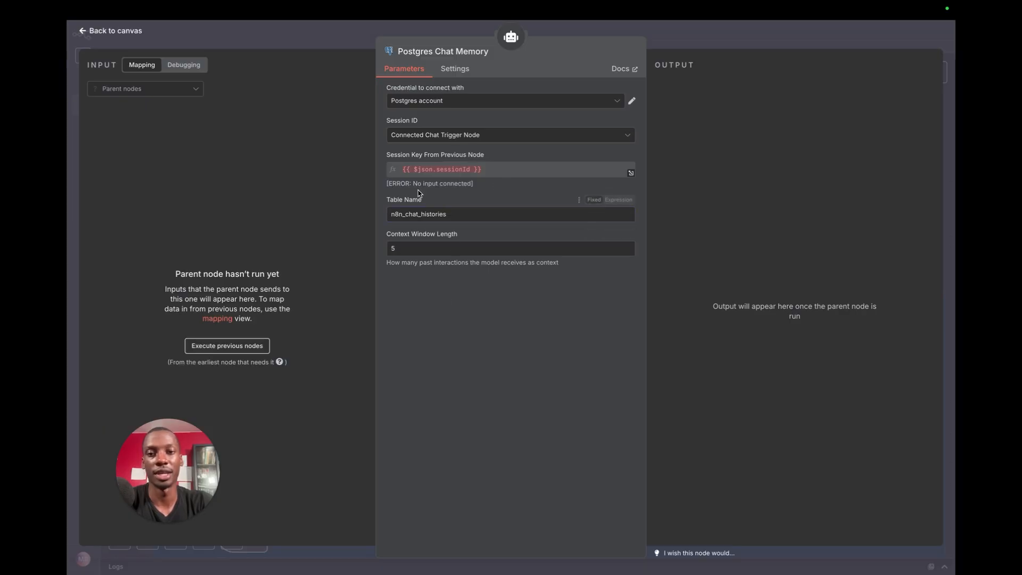
{"action": "left_click", "coordinate": [749, 38]}
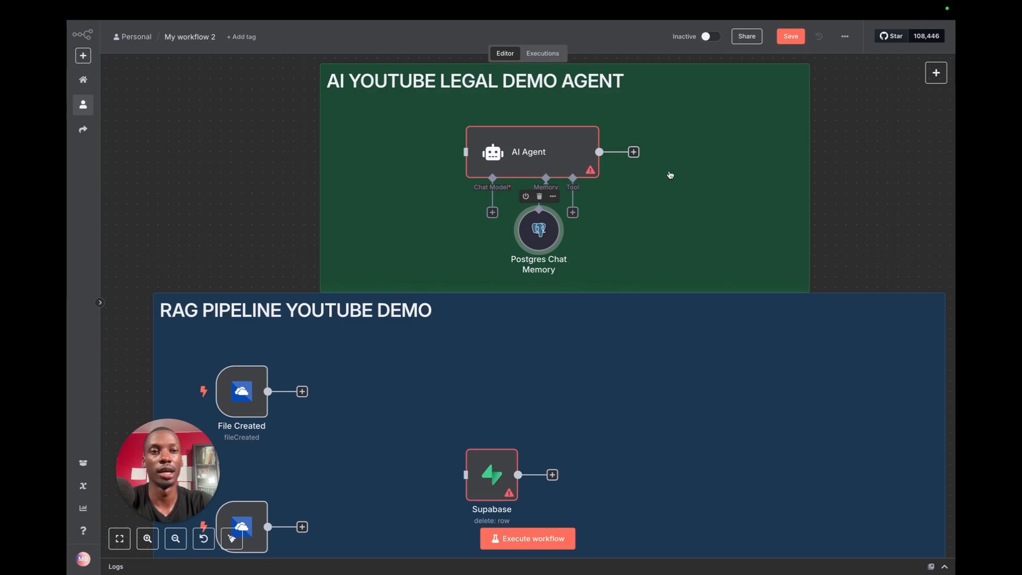
Step: Save the workflow and move the Supabase delete-row node up and right inside the RAG pipeline note
{"action": "left_click", "coordinate": [791, 36]}
{"action": "scroll", "coordinate": [638, 247], "scroll_direction": "down", "scroll_amount": 2}
{"action": "left_click_drag", "start_coordinate": [494, 428], "coordinate": [534, 384]}
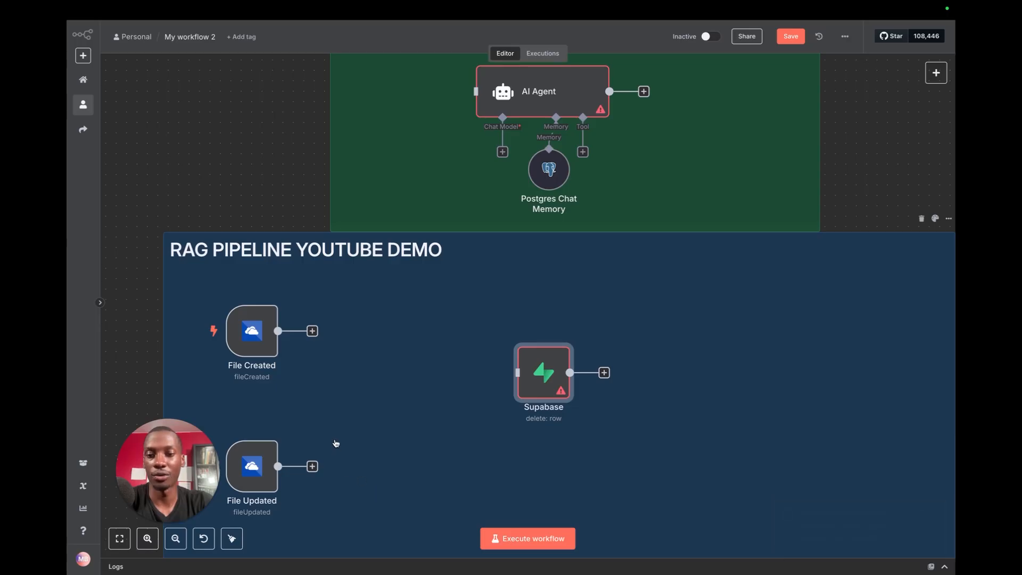
{"action": "scroll", "coordinate": [463, 417], "scroll_direction": "up", "scroll_amount": 2}
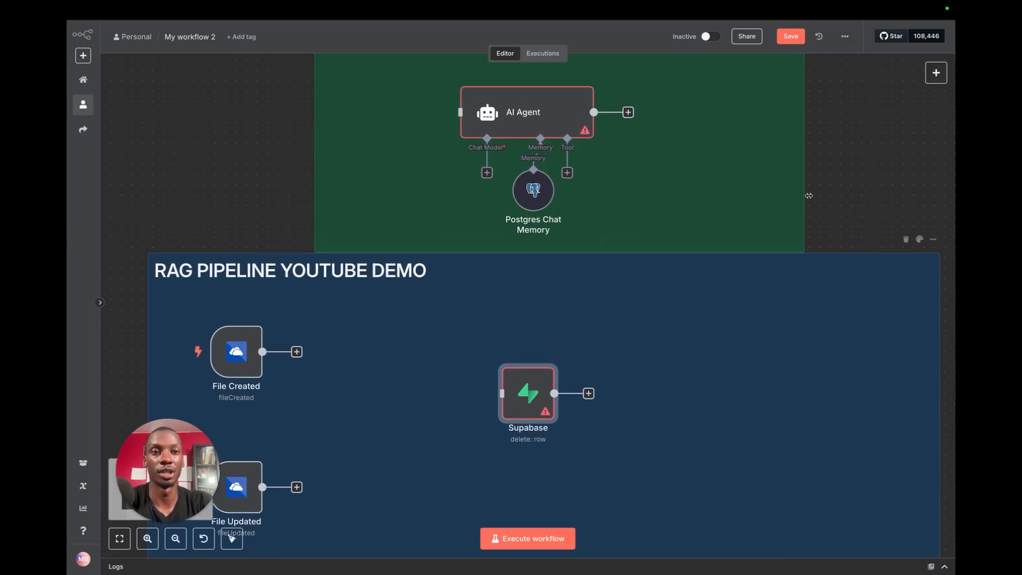
{"action": "scroll", "coordinate": [797, 218], "scroll_direction": "down", "scroll_amount": 2}
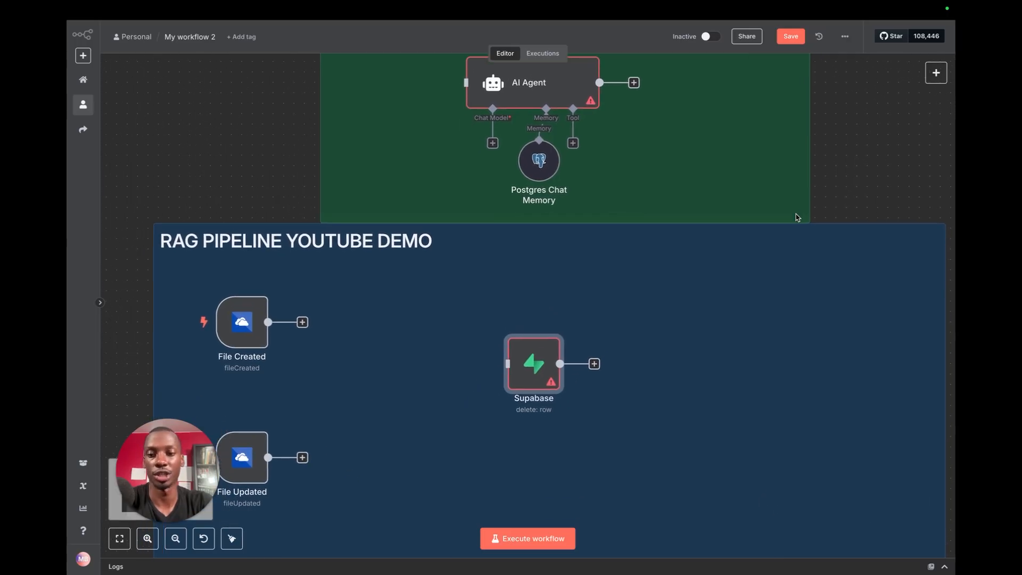
{"action": "scroll", "coordinate": [797, 218], "scroll_direction": "down", "scroll_amount": 4}
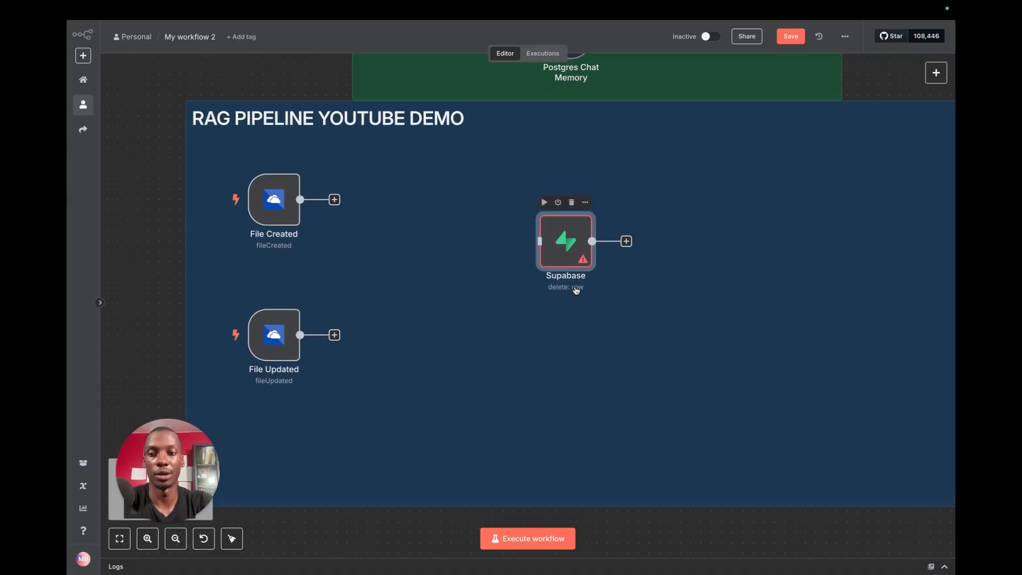
{"action": "scroll", "coordinate": [686, 261], "scroll_direction": "up", "scroll_amount": 1}
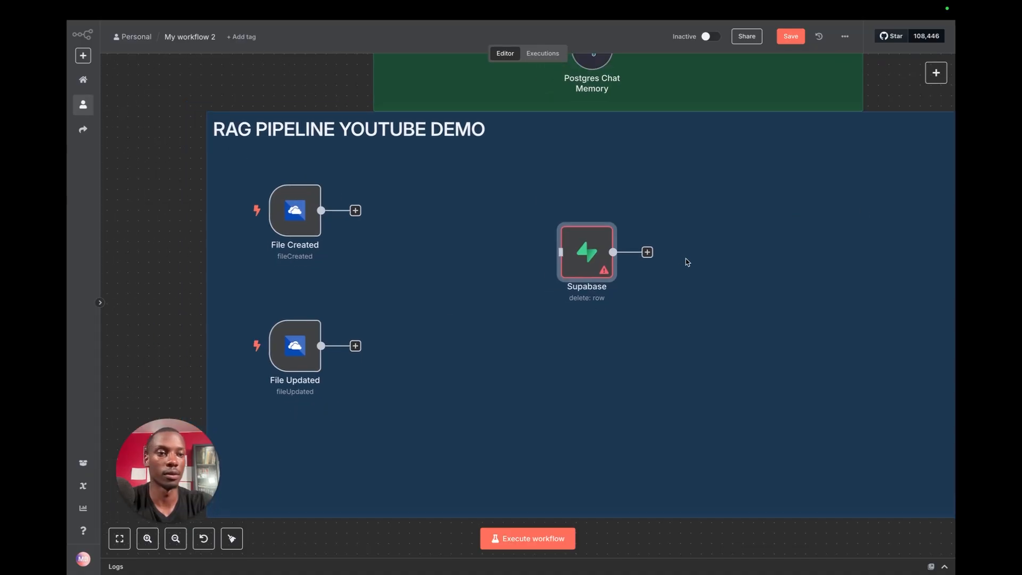
{"action": "scroll", "coordinate": [456, 281], "scroll_direction": "up", "scroll_amount": 1}
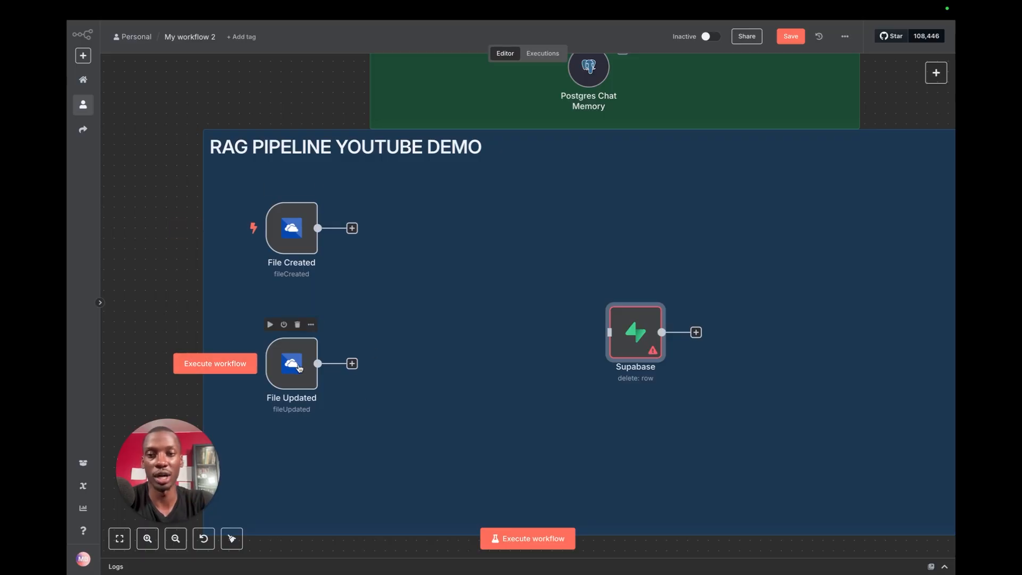
Step: Turn on Watch Folder in the File Created trigger, keeping the folder identified By ID
{"action": "double_click", "coordinate": [291, 237]}
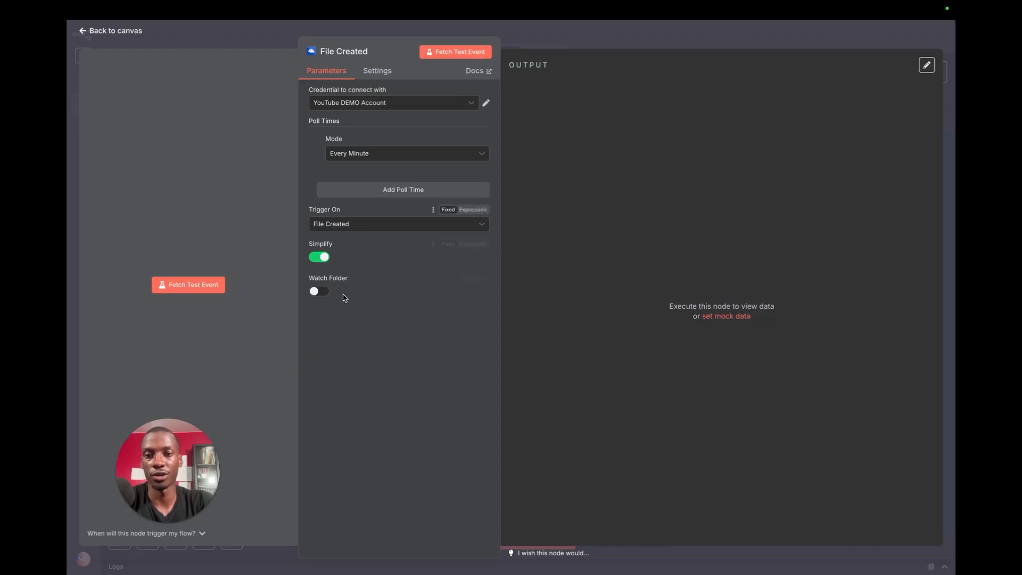
{"action": "left_click", "coordinate": [319, 291]}
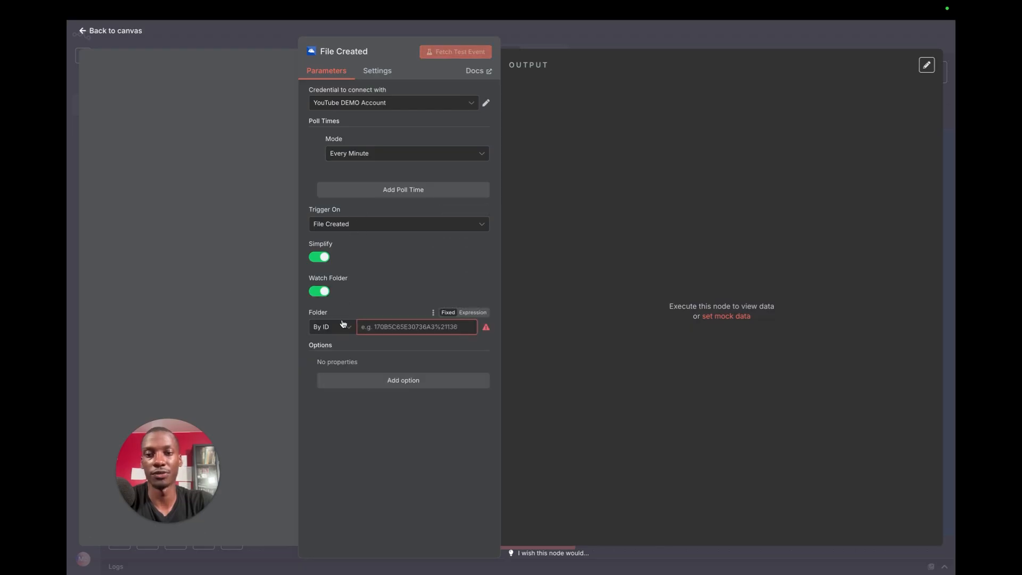
{"action": "left_click", "coordinate": [404, 329]}
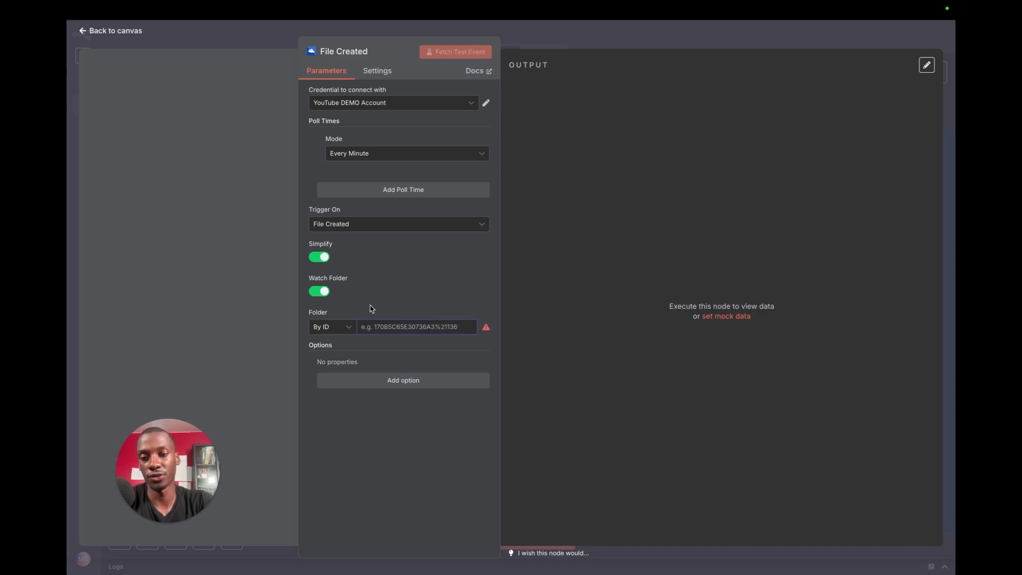
{"action": "left_click", "coordinate": [349, 327]}
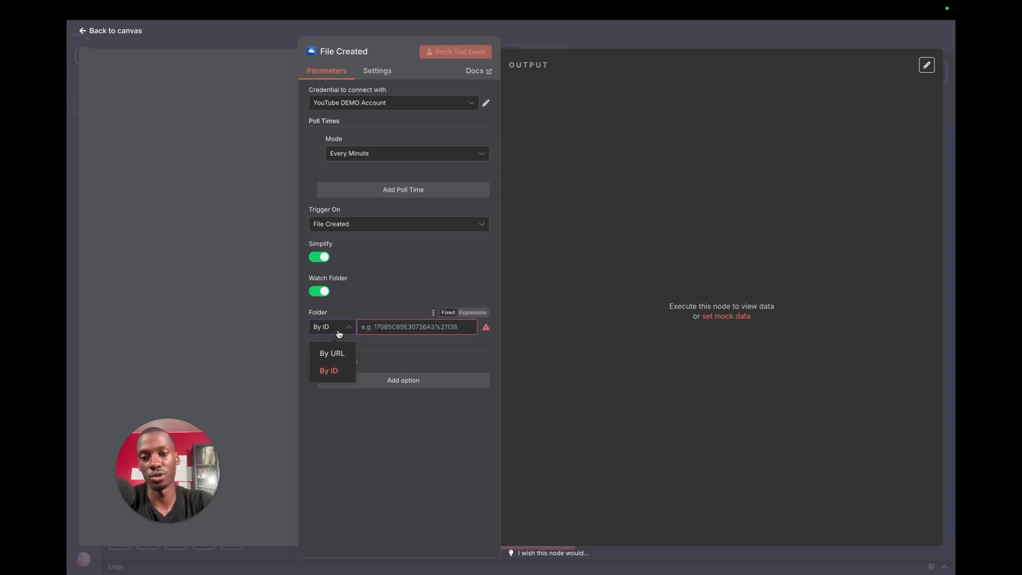
{"action": "left_click", "coordinate": [386, 349]}
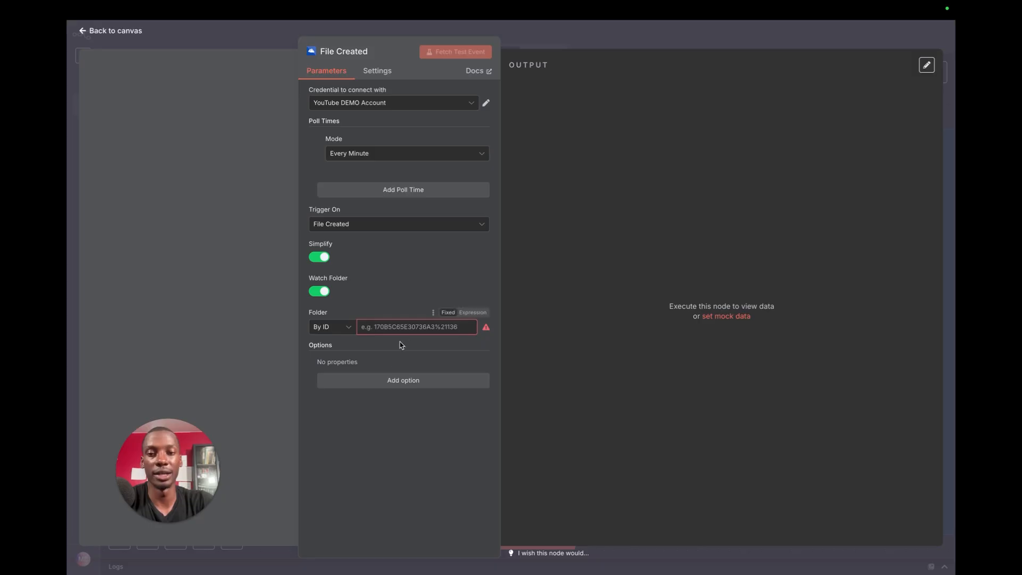
Step: Copy the LEGAL RAG folder's ID from its OneDrive web address
{"action": "mouse_move", "coordinate": [159, 3]}
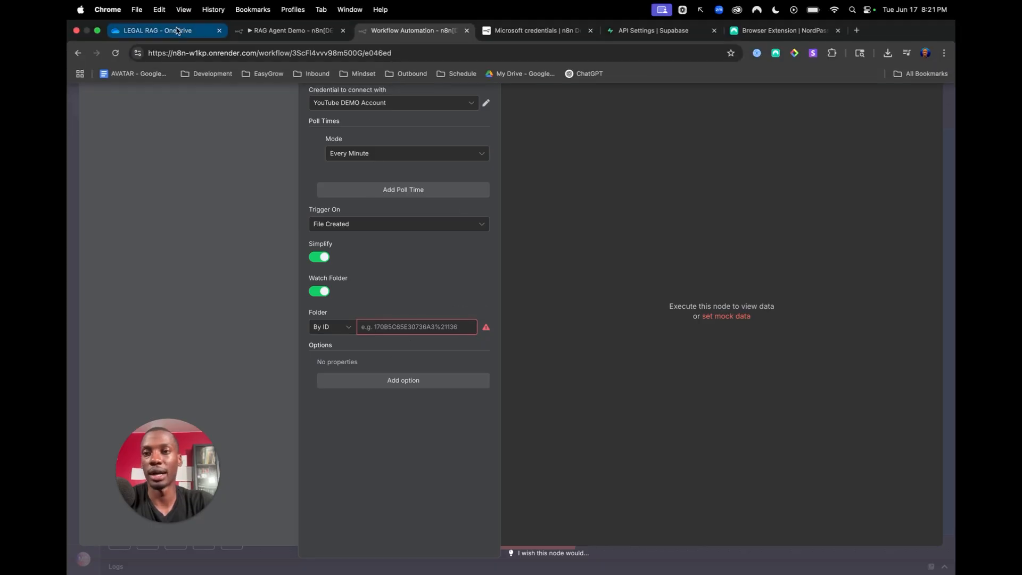
{"action": "left_click", "coordinate": [159, 30]}
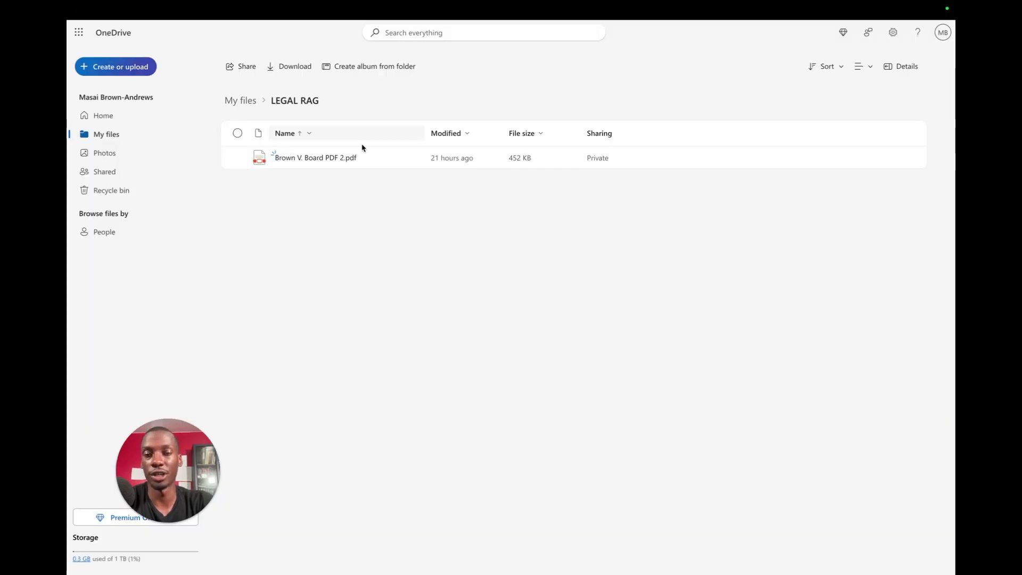
{"action": "left_click", "coordinate": [298, 53]}
{"action": "left_click", "coordinate": [300, 55]}
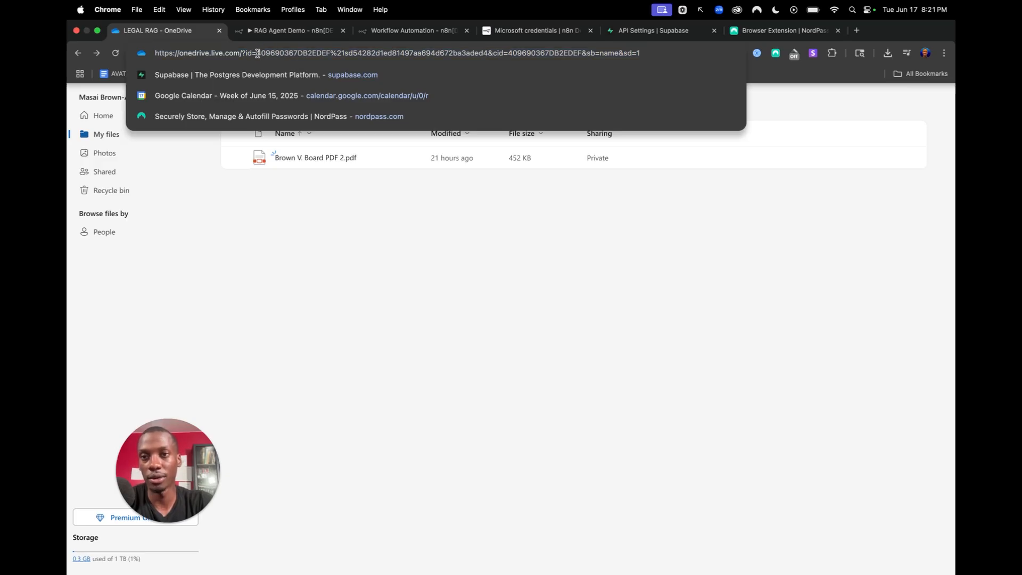
{"action": "left_click_drag", "start_coordinate": [257, 53], "coordinate": [489, 57]}
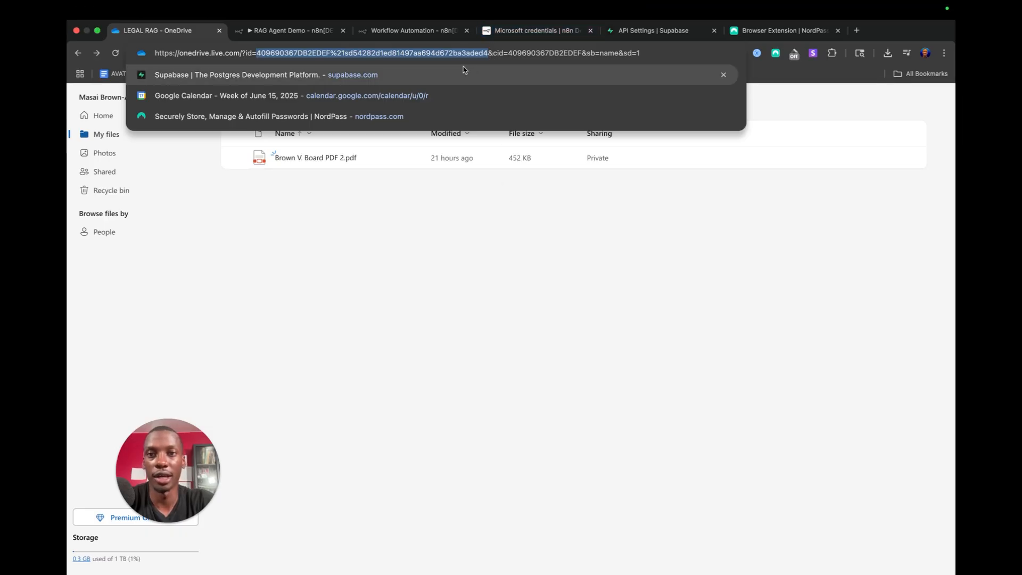
{"action": "left_click", "coordinate": [414, 34]}
Step: Paste the LEGAL RAG folder ID into the File Created trigger's folder field
{"action": "left_click", "coordinate": [402, 326]}
{"action": "type", "text": "I54282d1ed81497aa694d672ba3aded4"}
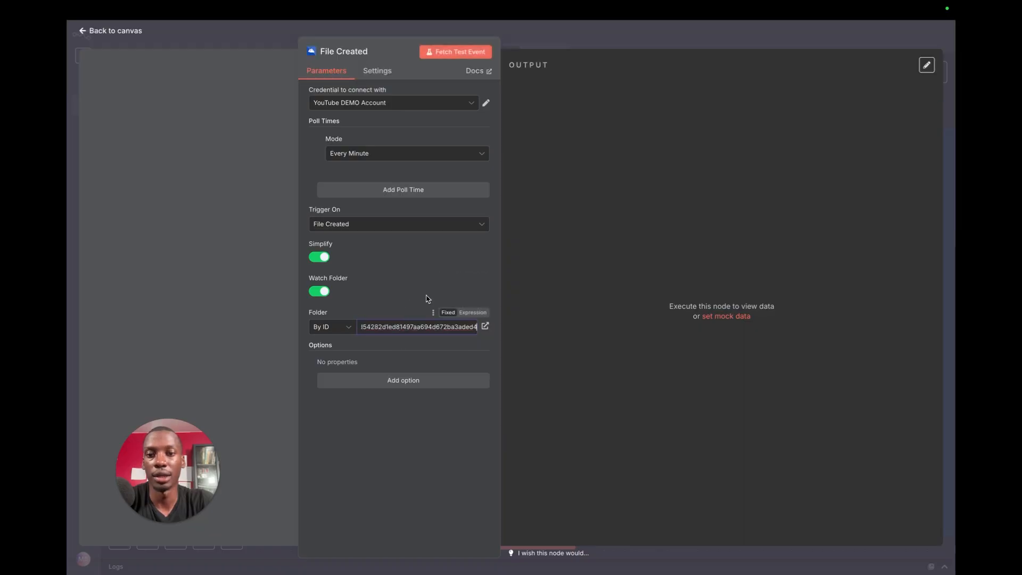
{"action": "left_click", "coordinate": [401, 290]}
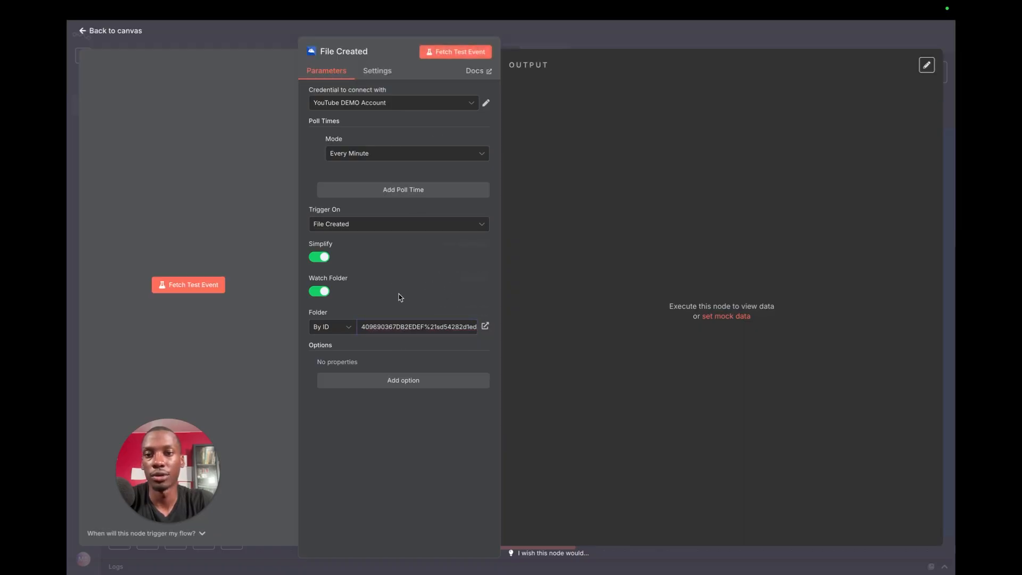
Step: Fetch a test event returning Brown V. Board PDF 2.pdf and select the folder ID value
{"action": "left_click", "coordinate": [456, 52]}
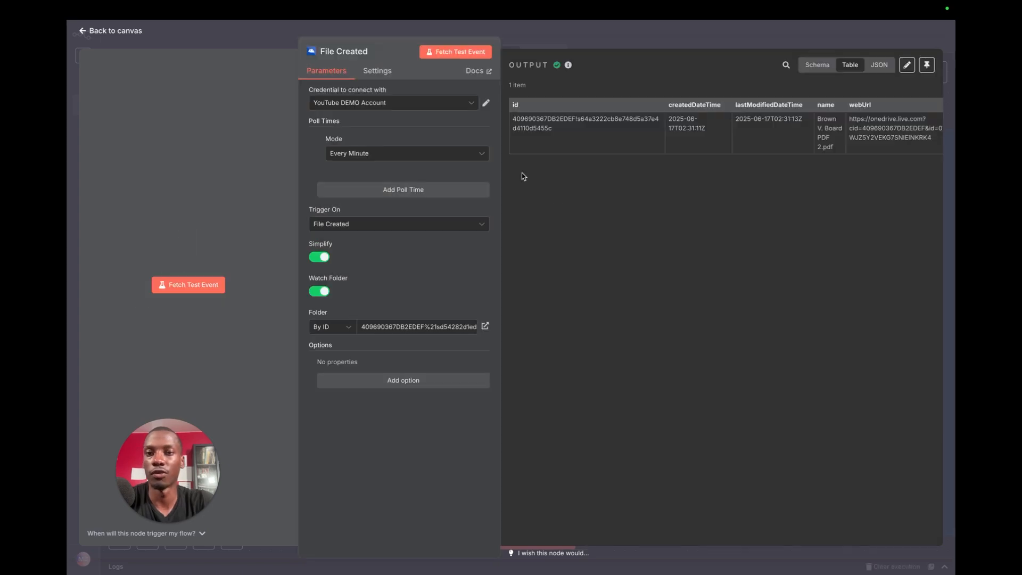
{"action": "scroll", "coordinate": [606, 207], "scroll_direction": "right", "scroll_amount": 3}
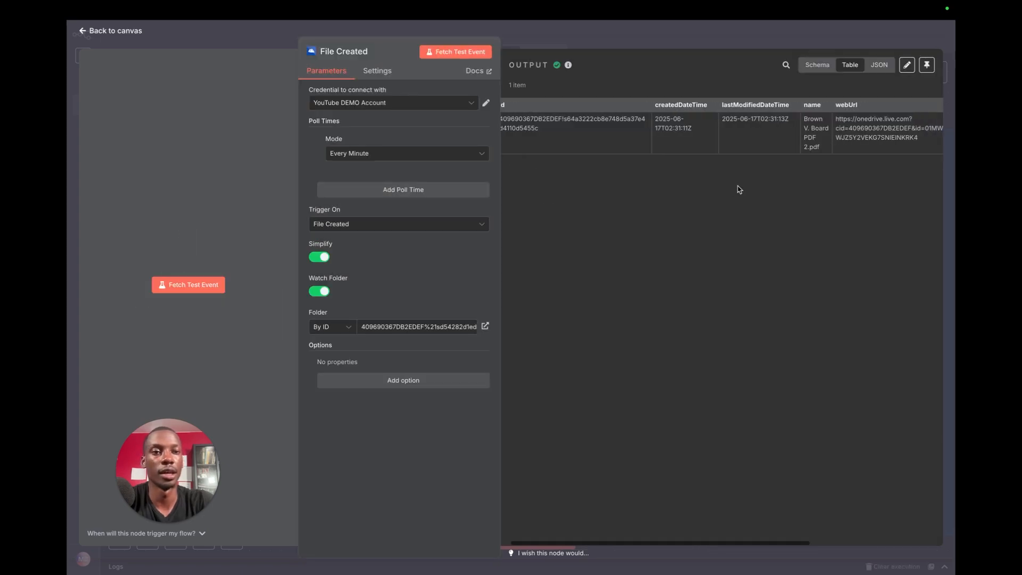
{"action": "scroll", "coordinate": [739, 189], "scroll_direction": "left", "scroll_amount": 2}
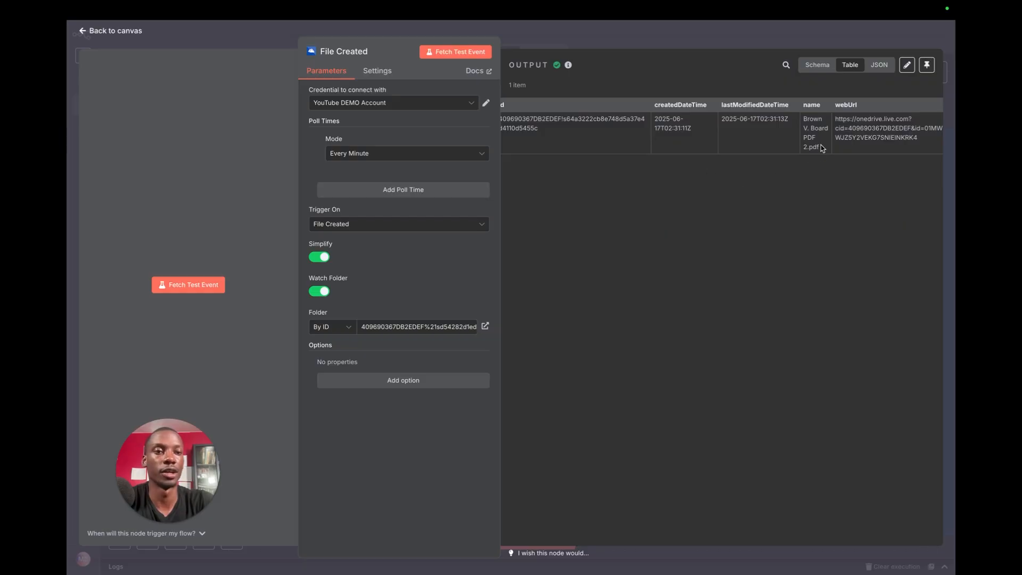
{"action": "scroll", "coordinate": [813, 167], "scroll_direction": "right", "scroll_amount": 5}
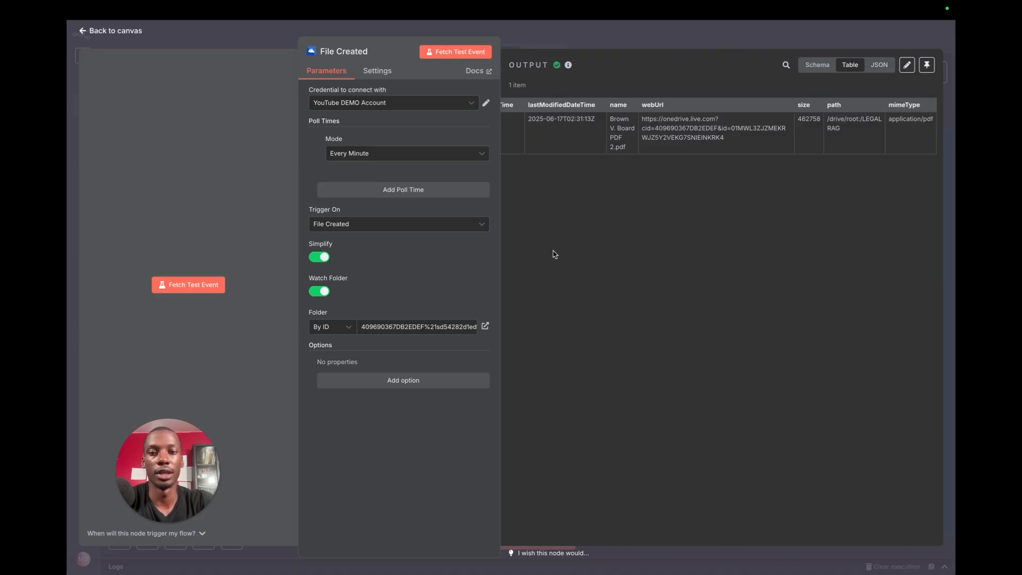
{"action": "double_click", "coordinate": [423, 328]}
{"action": "left_click", "coordinate": [422, 328]}
{"action": "triple_click", "coordinate": [421, 327]}
{"action": "key", "text": "ctrl+c"}
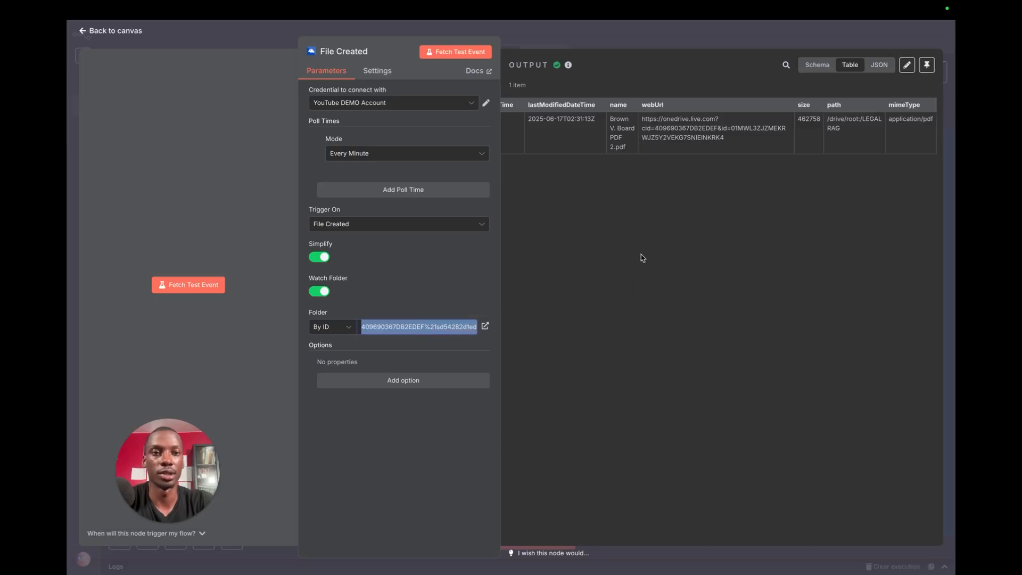
{"action": "left_click", "coordinate": [625, 48]}
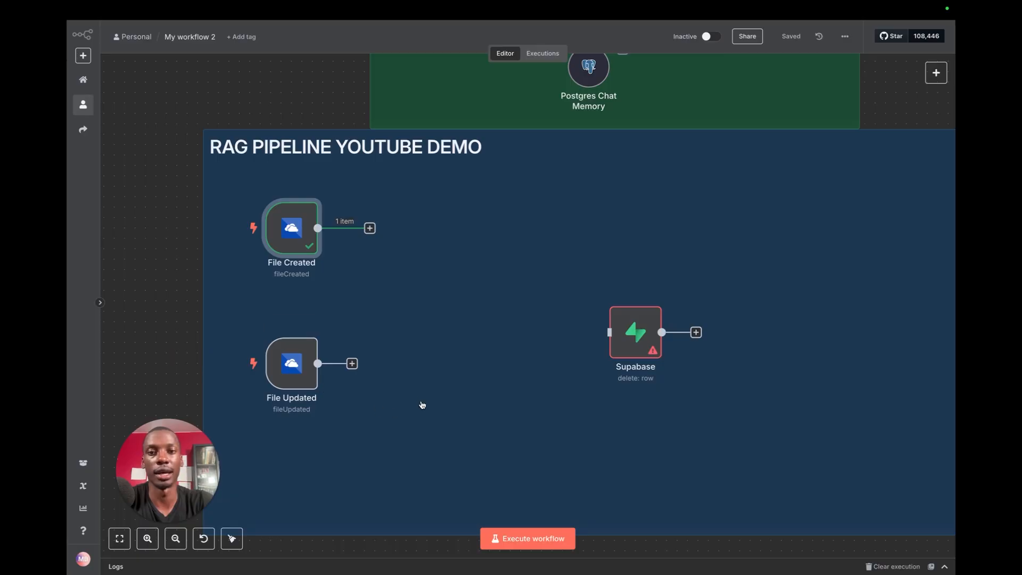
Step: Set File Updated to watch Inside a Folder with the LEGAL RAG folder ID, then save
{"action": "mouse_move", "coordinate": [294, 371]}
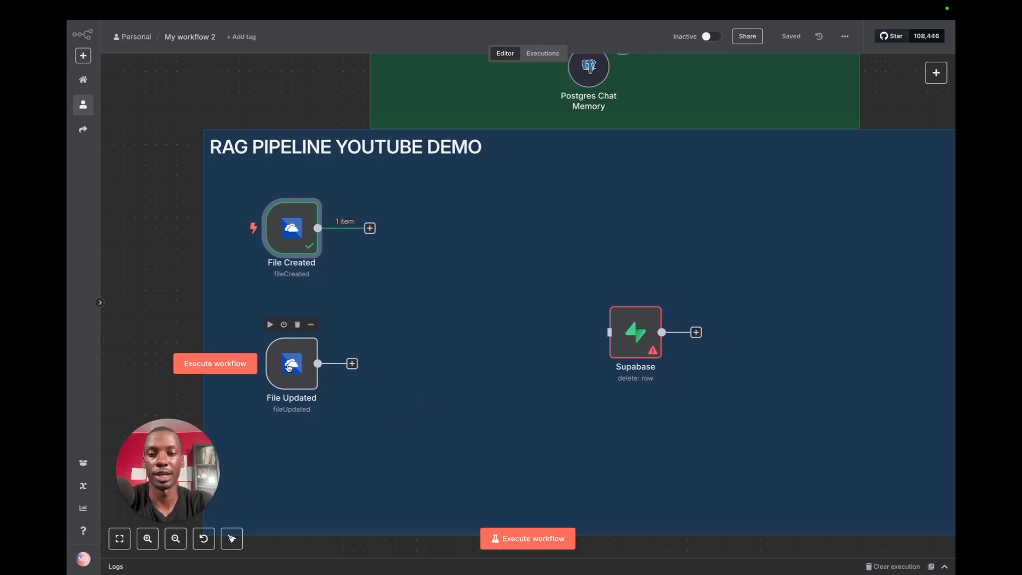
{"action": "double_click", "coordinate": [289, 367]}
{"action": "left_click", "coordinate": [365, 292]}
{"action": "left_click", "coordinate": [365, 353]}
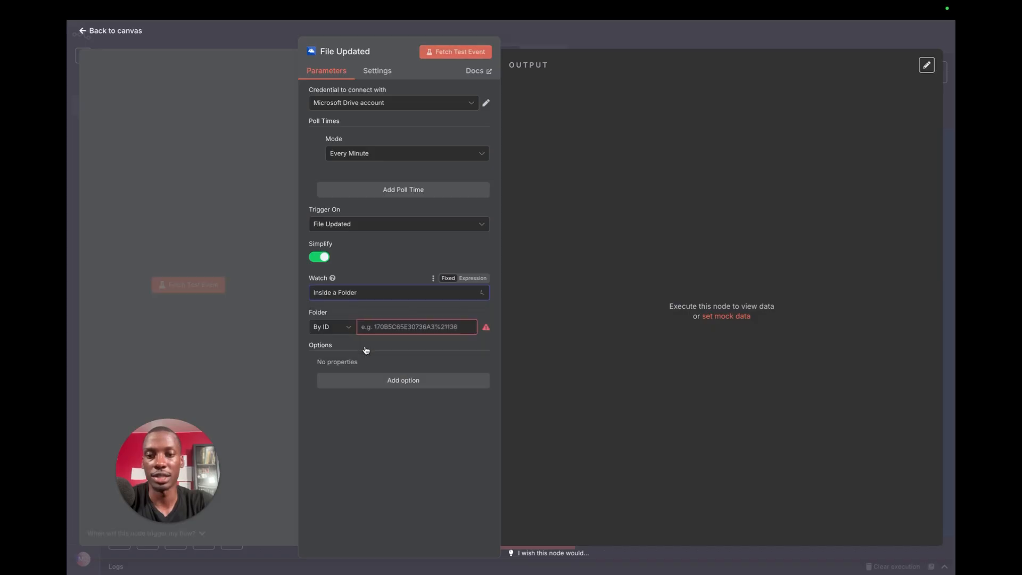
{"action": "left_click", "coordinate": [388, 326]}
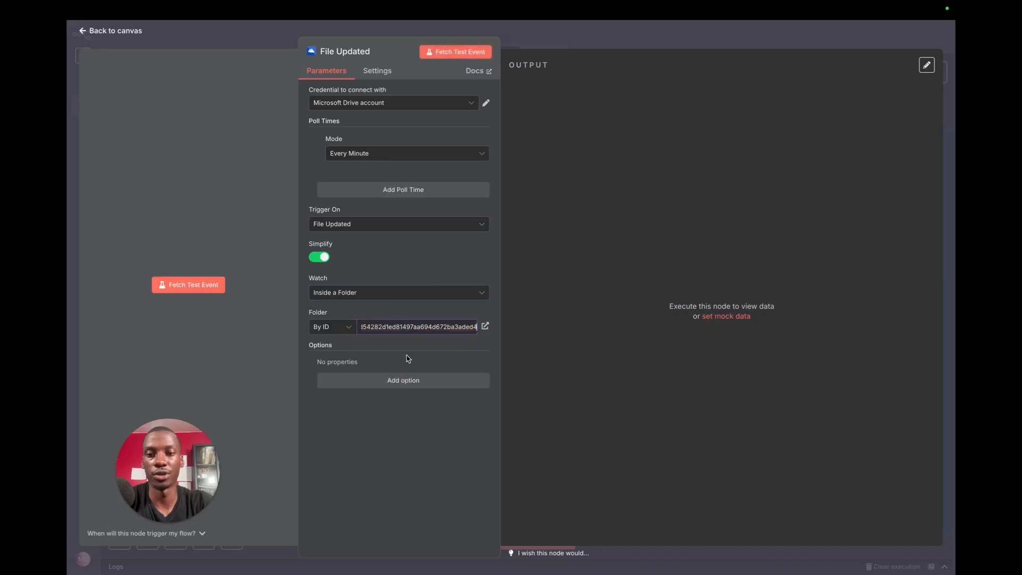
{"action": "key", "text": "ctrl+v"}
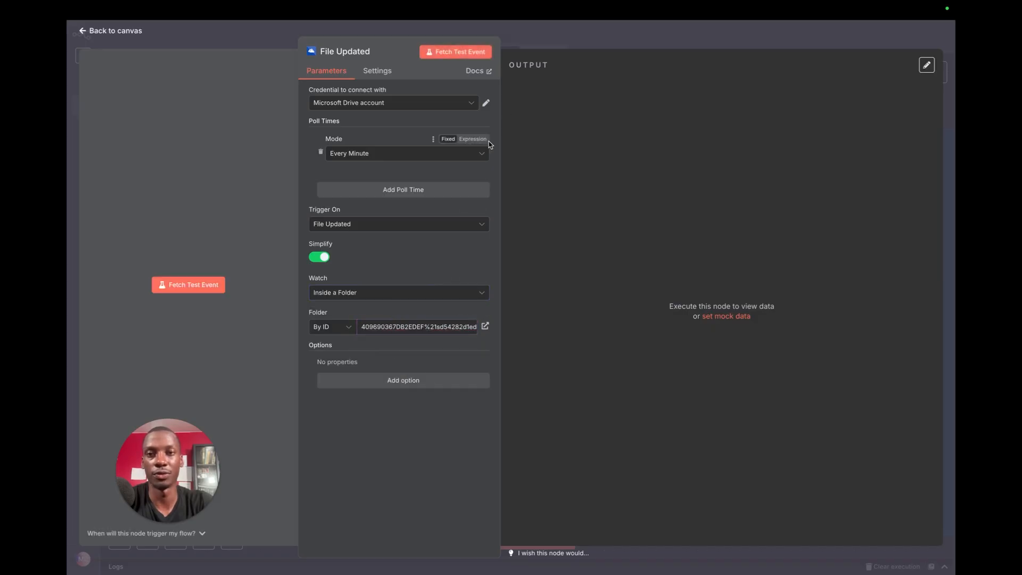
{"action": "left_click", "coordinate": [557, 39]}
{"action": "left_click", "coordinate": [796, 39]}
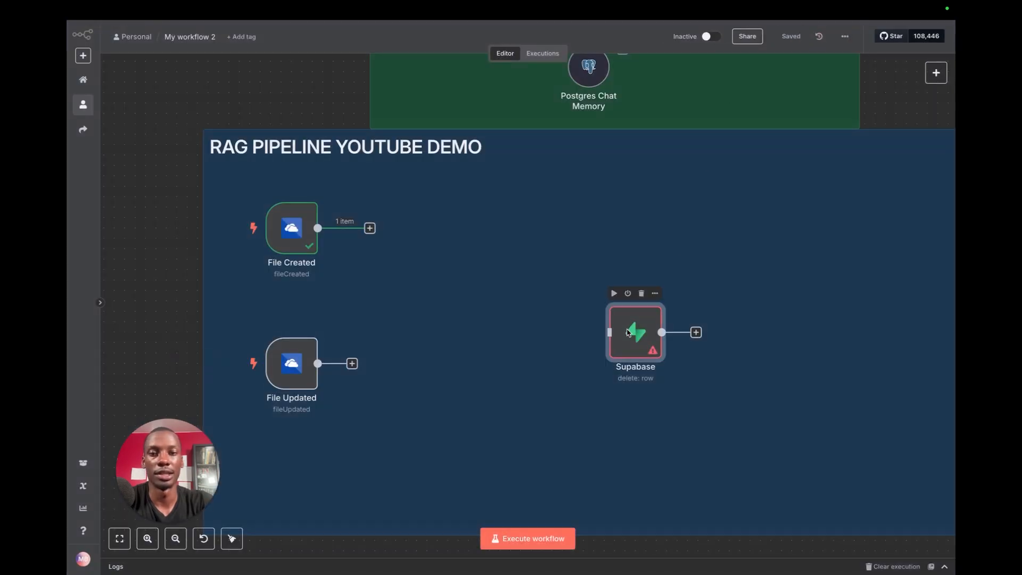
Step: Add a Loop Over Items node after File Created and delete the Replace Me placeholder and its loop-back link
{"action": "left_click_drag", "start_coordinate": [628, 332], "coordinate": [648, 332]}
{"action": "left_click", "coordinate": [370, 228]}
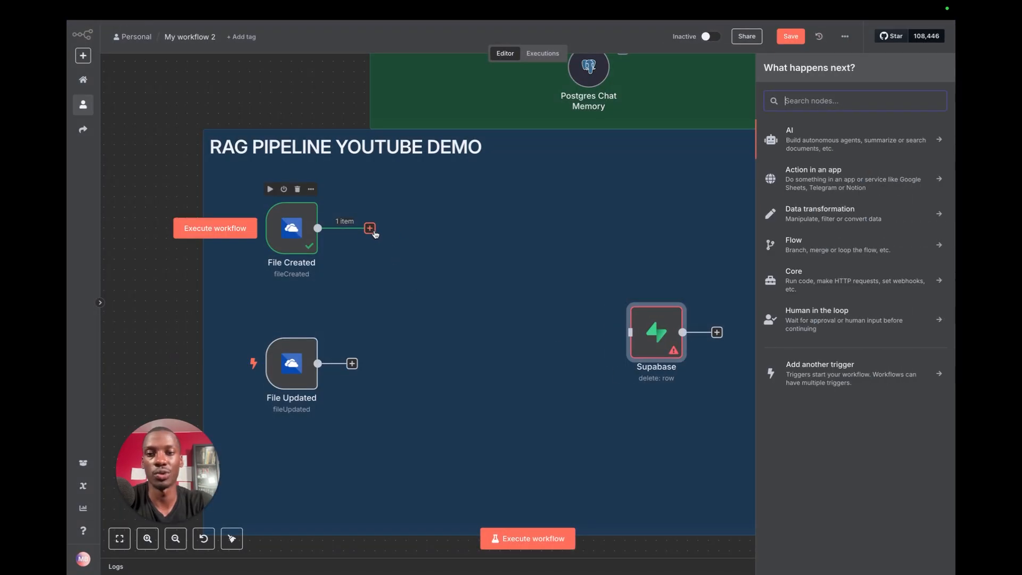
{"action": "type", "text": "loop"}
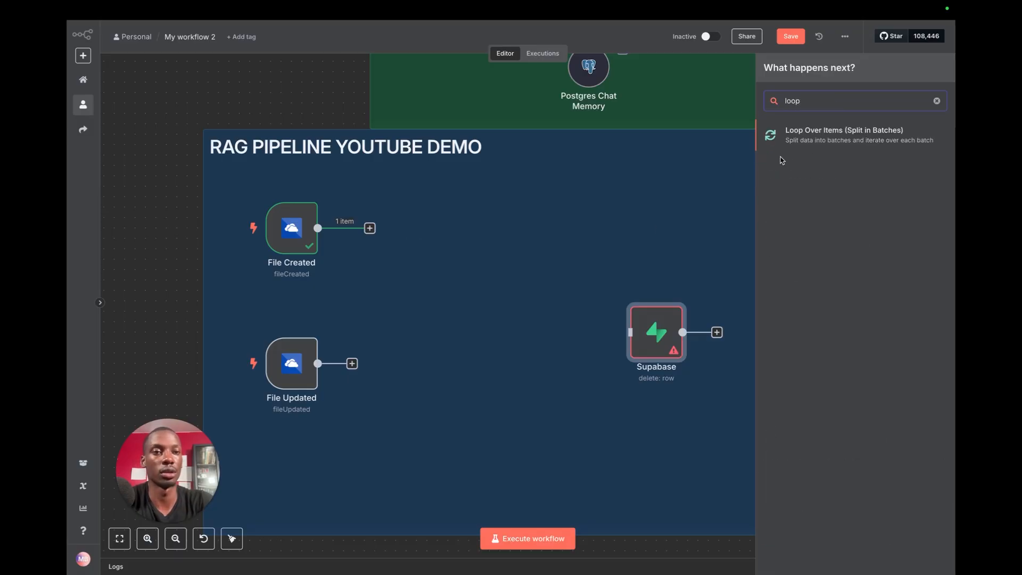
{"action": "left_click", "coordinate": [824, 144]}
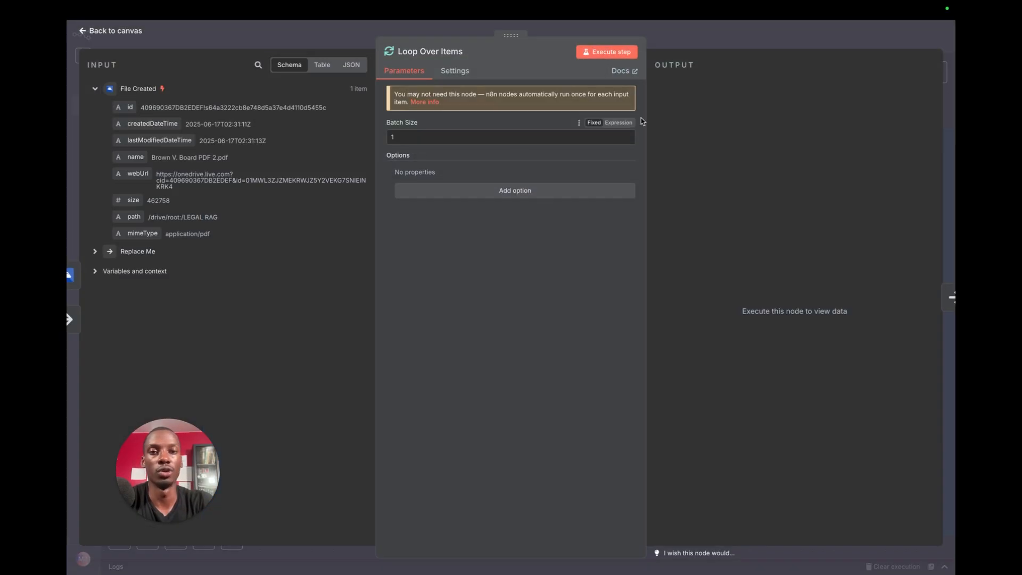
{"action": "left_click", "coordinate": [723, 45]}
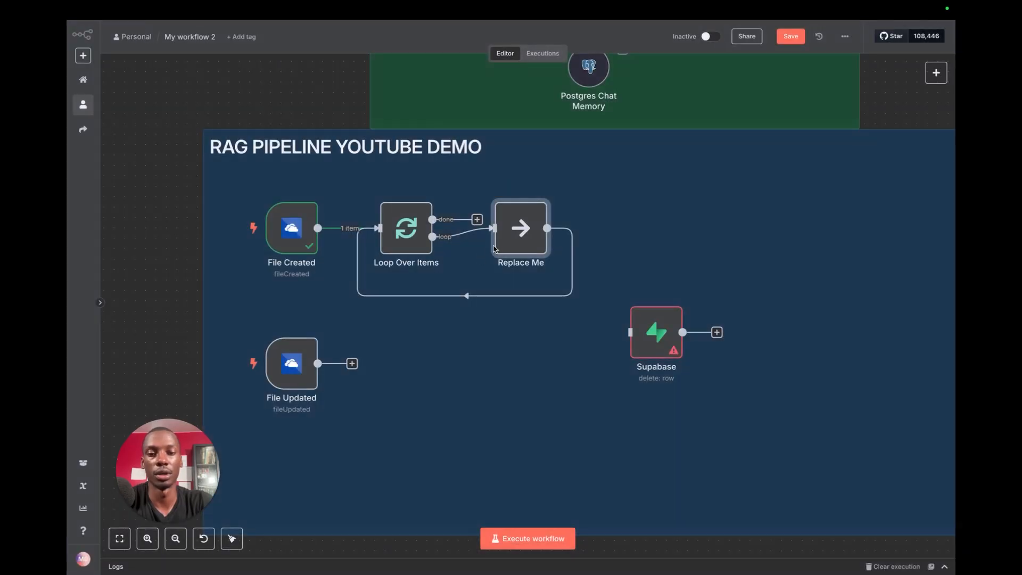
{"action": "left_click", "coordinate": [527, 190]}
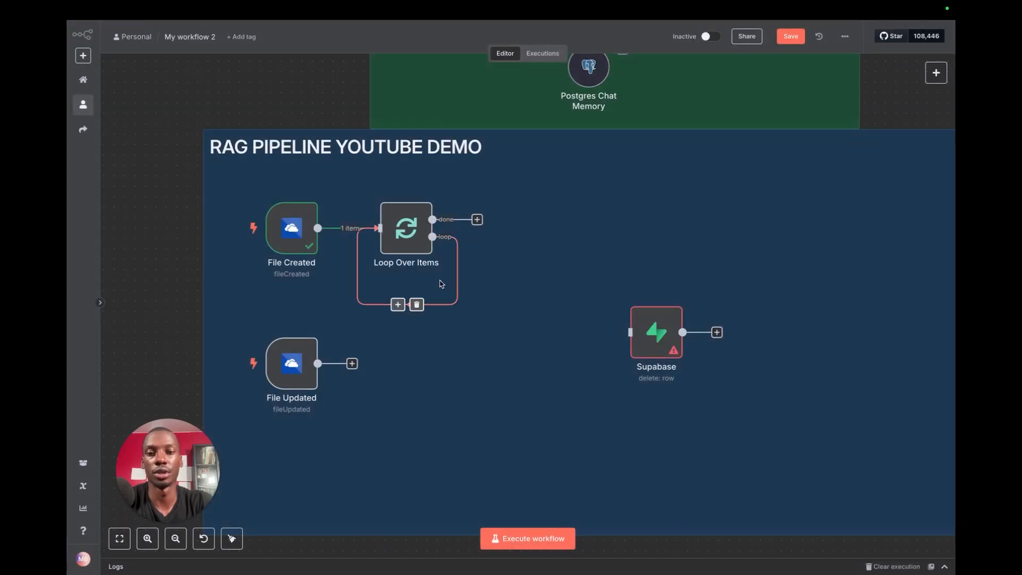
{"action": "left_click", "coordinate": [420, 303]}
{"action": "left_click_drag", "start_coordinate": [417, 235], "coordinate": [449, 235]}
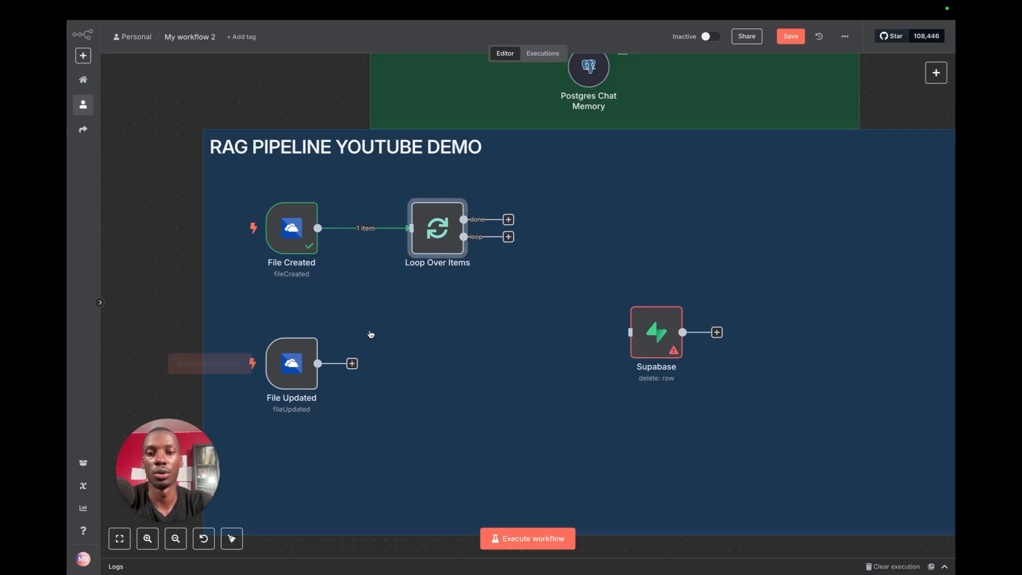
Step: Connect File Updated into Loop Over Items, confirm batch size 1, and raise the Supabase node beside the loop
{"action": "left_click_drag", "start_coordinate": [353, 368], "coordinate": [411, 232]}
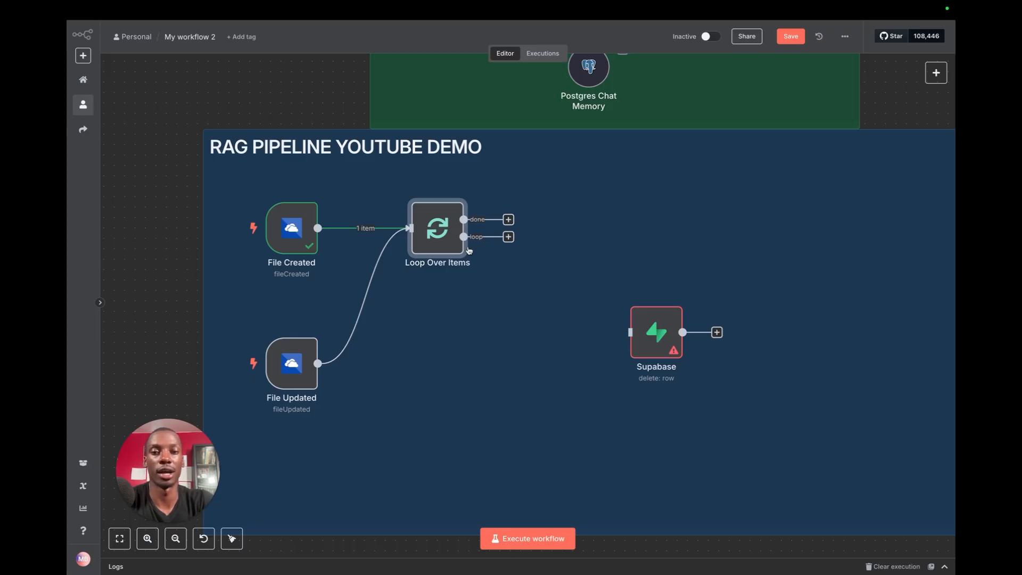
{"action": "double_click", "coordinate": [433, 238]}
{"action": "left_click", "coordinate": [401, 137]}
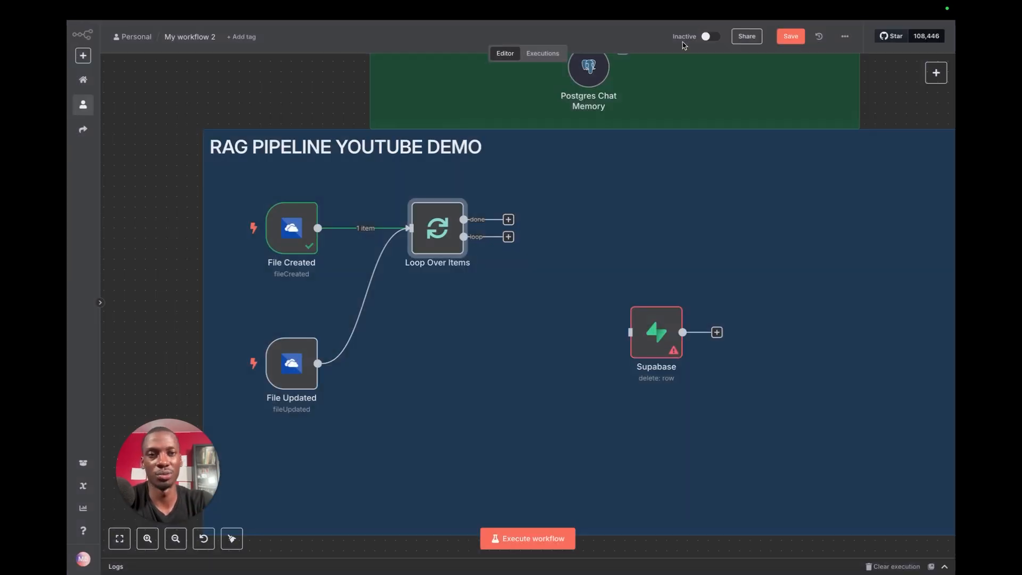
{"action": "left_click", "coordinate": [689, 43]}
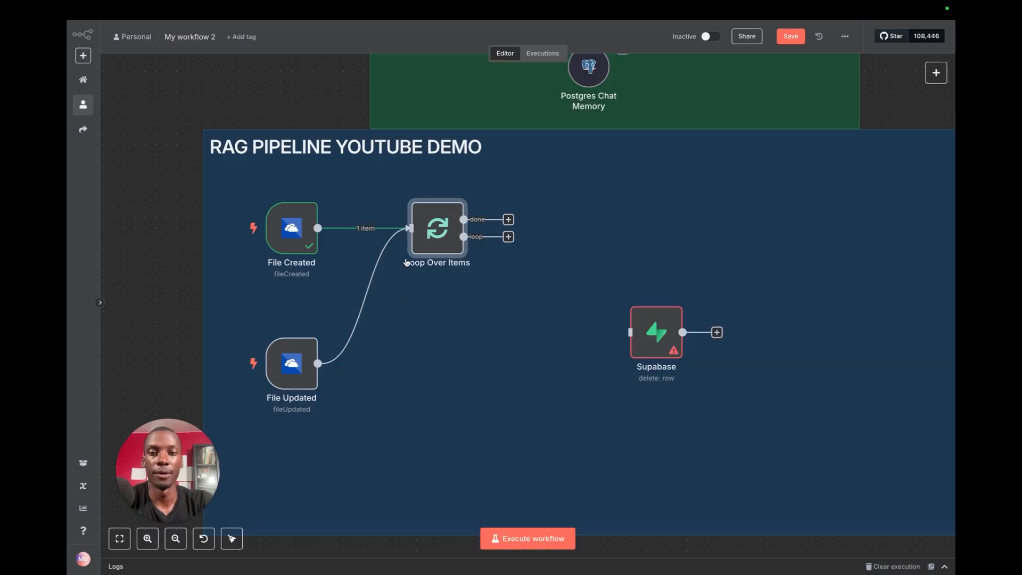
{"action": "left_click_drag", "start_coordinate": [657, 332], "coordinate": [666, 240]}
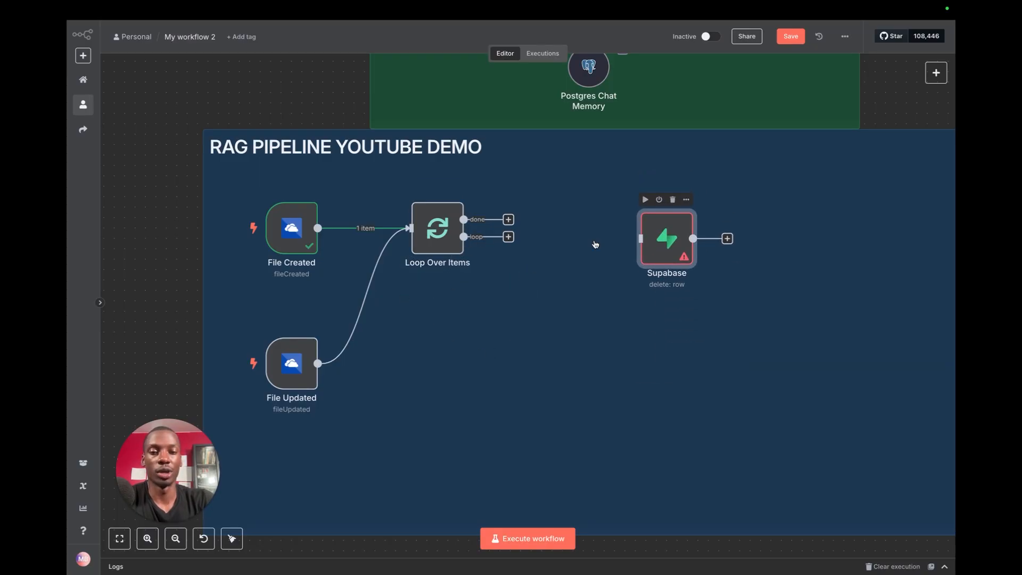
Step: Add an Edit Fields node on the loop output with one blank field, running previous nodes for input
{"action": "left_click", "coordinate": [508, 236]}
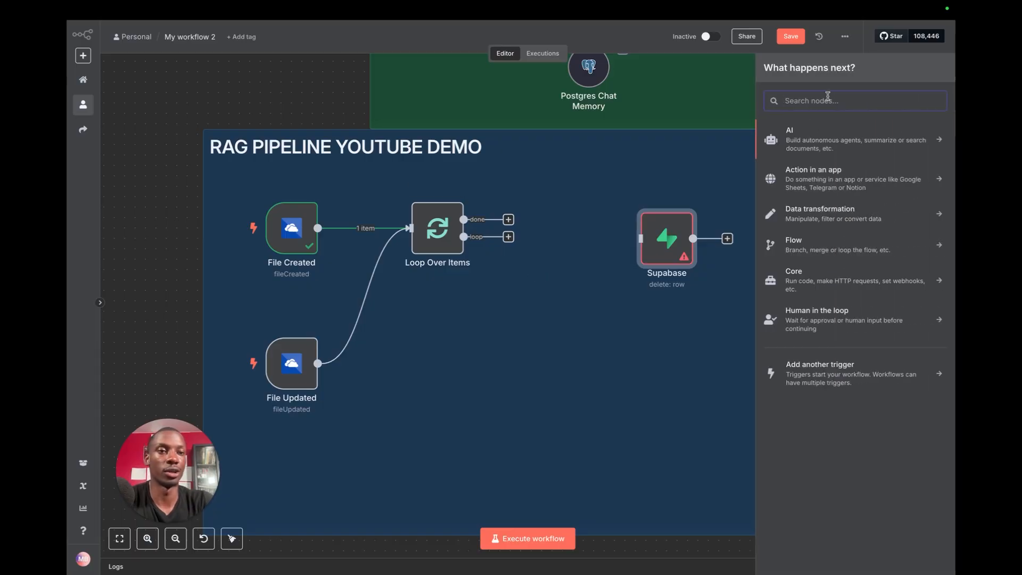
{"action": "type", "text": "set"}
{"action": "key", "text": "Return"}
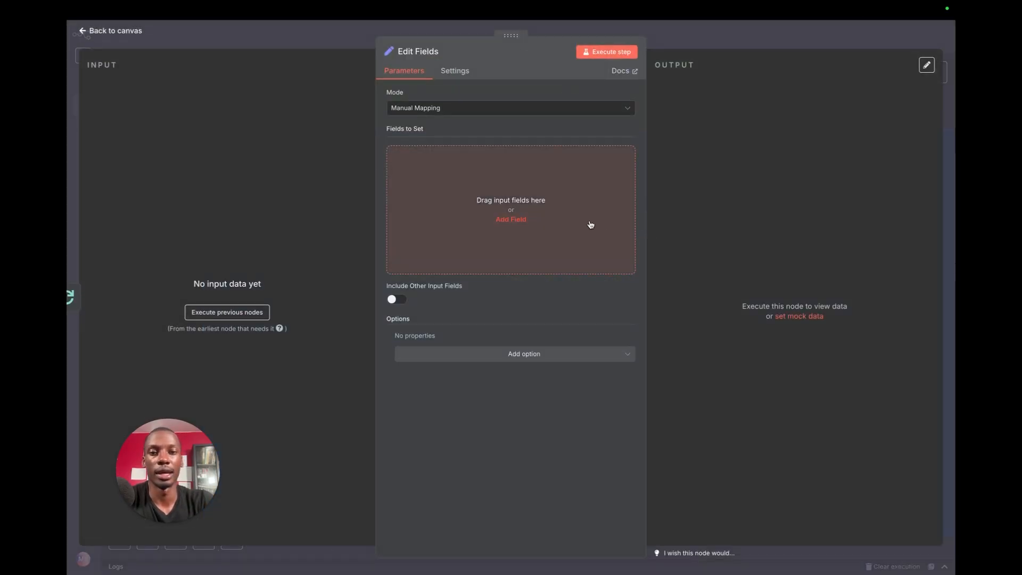
{"action": "left_click", "coordinate": [567, 227]}
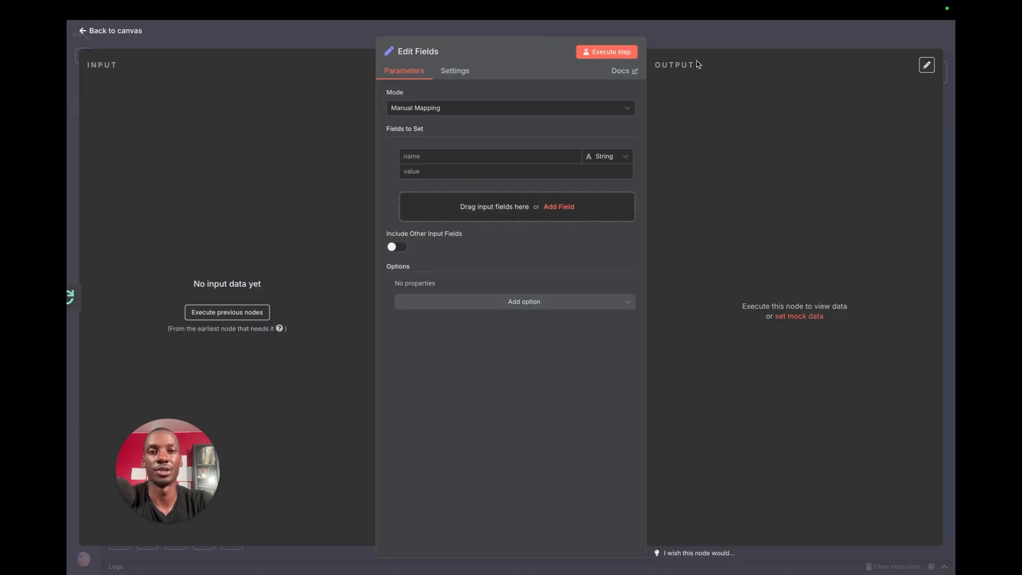
{"action": "left_click", "coordinate": [250, 314]}
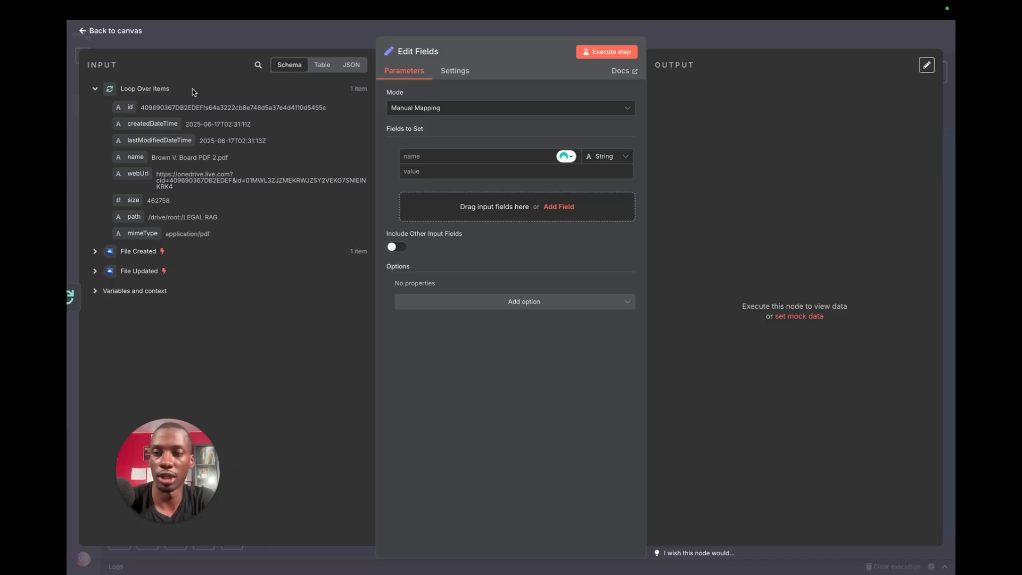
Step: Highlight the incoming file id, name and path data in the Edit Fields view
{"action": "left_click_drag", "start_coordinate": [83, 51], "coordinate": [375, 337]}
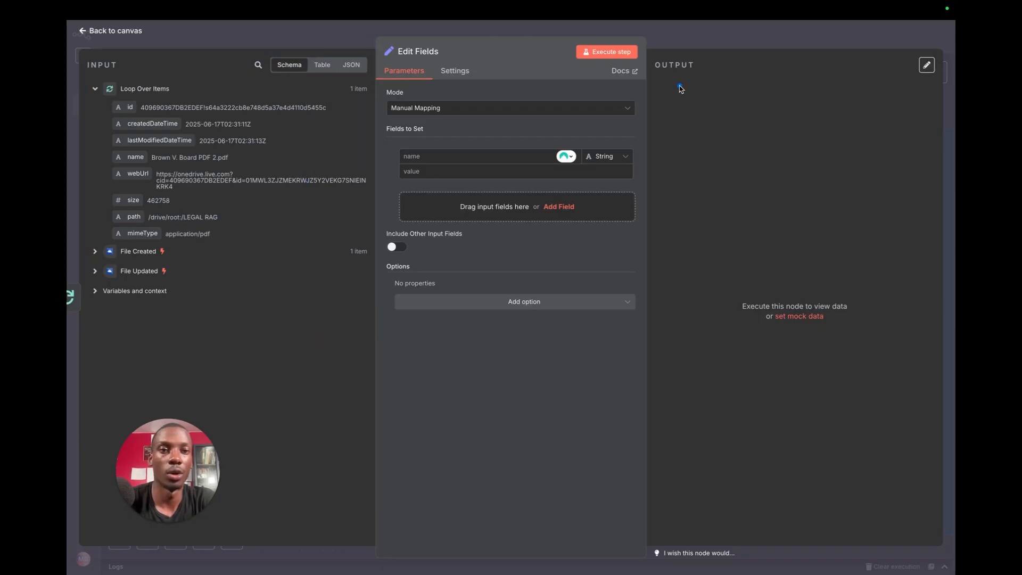
{"action": "mouse_move", "coordinate": [647, 48]}
{"action": "left_mouse_down"}
{"action": "mouse_move", "coordinate": [709, 163]}
{"action": "mouse_move", "coordinate": [951, 365]}
{"action": "mouse_move", "coordinate": [942, 358]}
{"action": "left_mouse_up"}
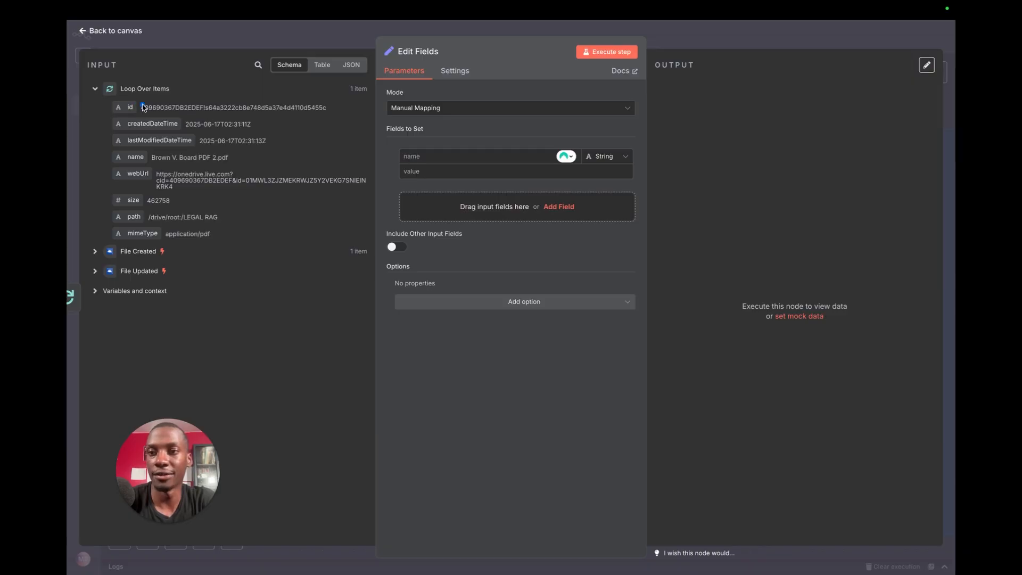
{"action": "mouse_move", "coordinate": [141, 102]}
{"action": "left_mouse_down"}
{"action": "mouse_move", "coordinate": [184, 124]}
{"action": "mouse_move", "coordinate": [335, 122]}
{"action": "left_mouse_up"}
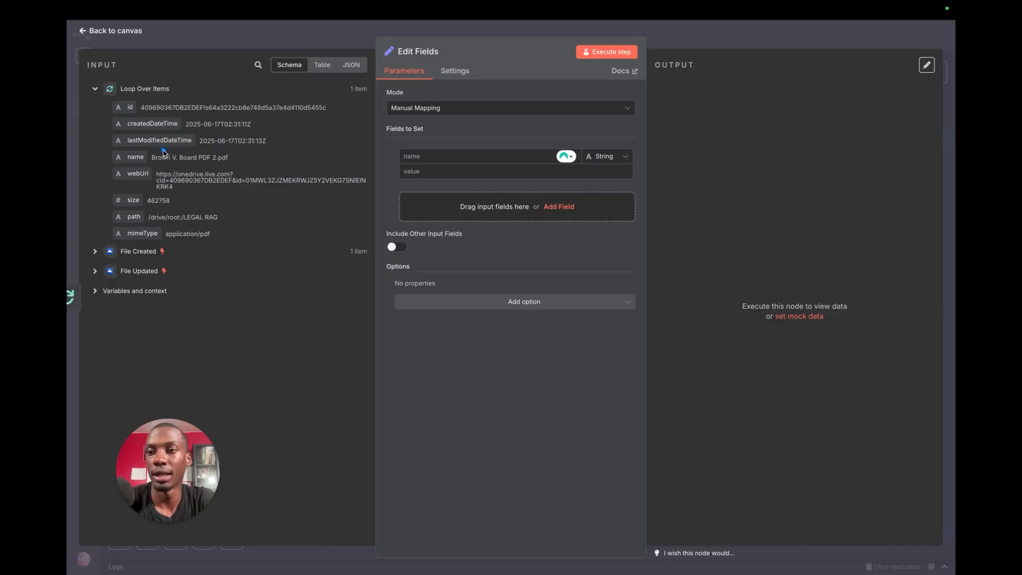
{"action": "left_click_drag", "start_coordinate": [149, 150], "coordinate": [243, 162]}
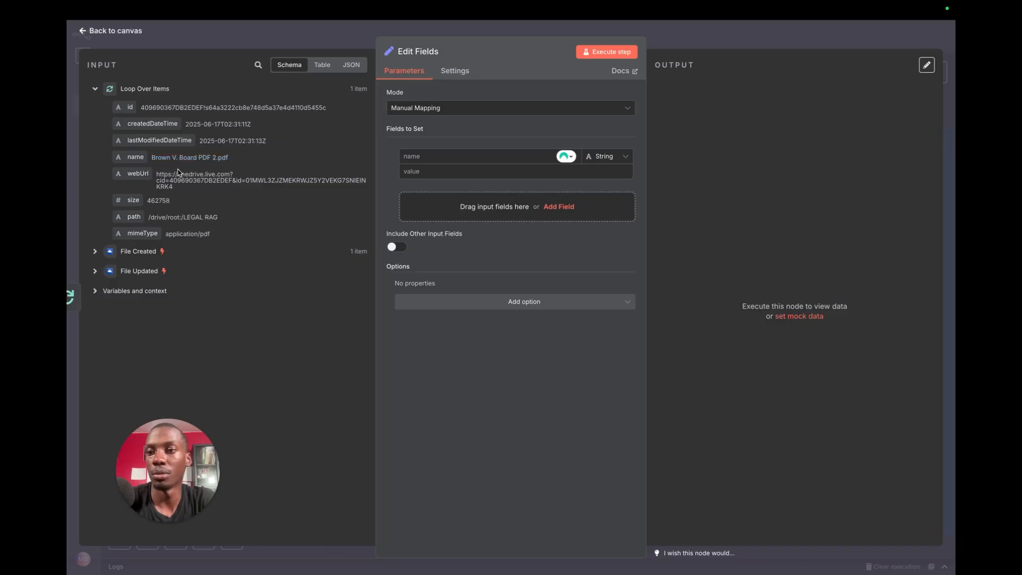
{"action": "mouse_move", "coordinate": [156, 168]}
{"action": "left_mouse_down"}
{"action": "mouse_move", "coordinate": [192, 182]}
{"action": "mouse_move", "coordinate": [388, 182]}
{"action": "mouse_move", "coordinate": [370, 202]}
{"action": "left_mouse_up"}
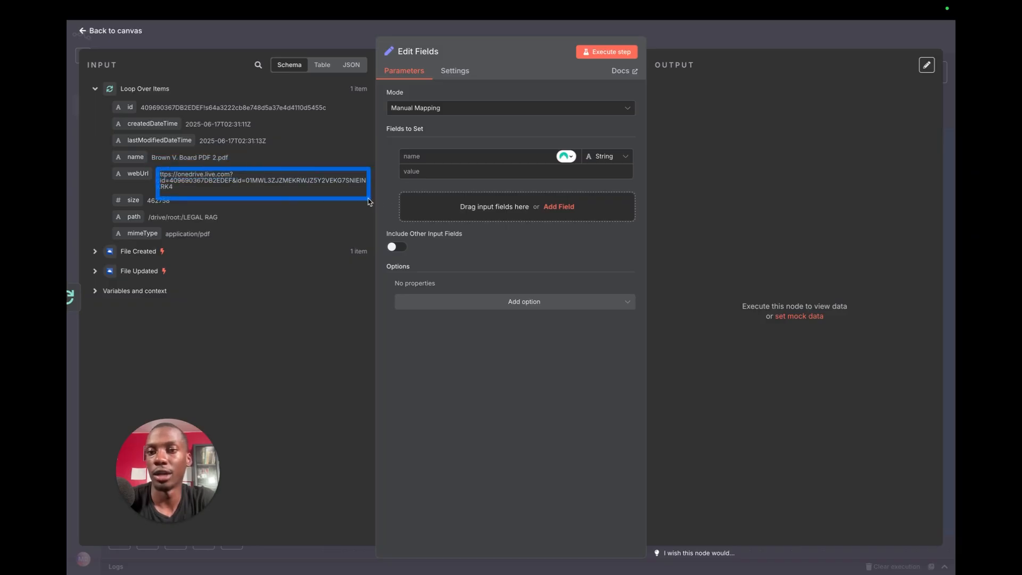
{"action": "mouse_move", "coordinate": [165, 226]}
{"action": "left_mouse_down"}
{"action": "mouse_move", "coordinate": [176, 242]}
{"action": "mouse_move", "coordinate": [233, 247]}
{"action": "left_mouse_up"}
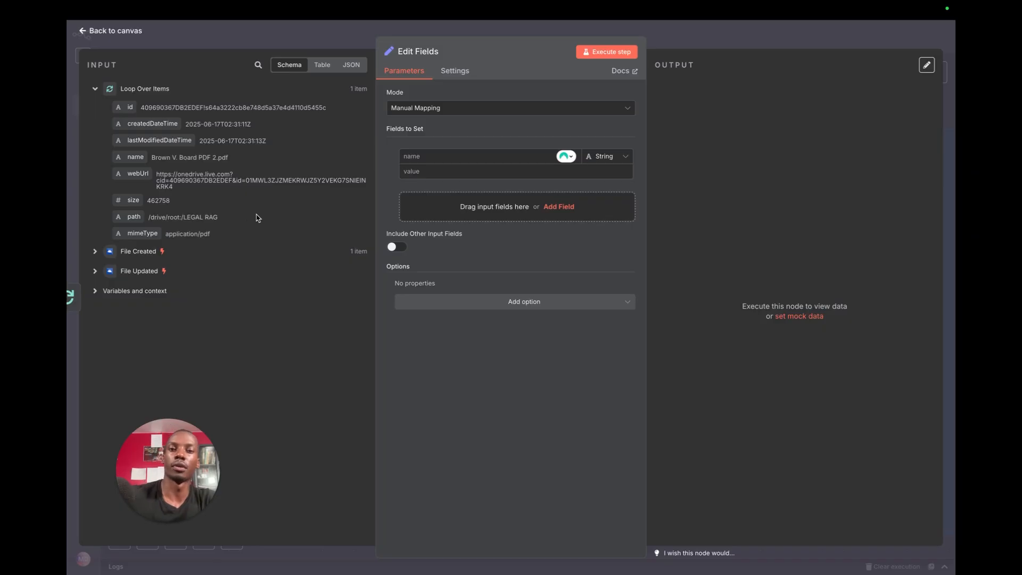
Step: Map the file_id and file_name fields from the item's file id and name
{"action": "left_click", "coordinate": [422, 157]}
{"action": "type", "text": "file_id"}
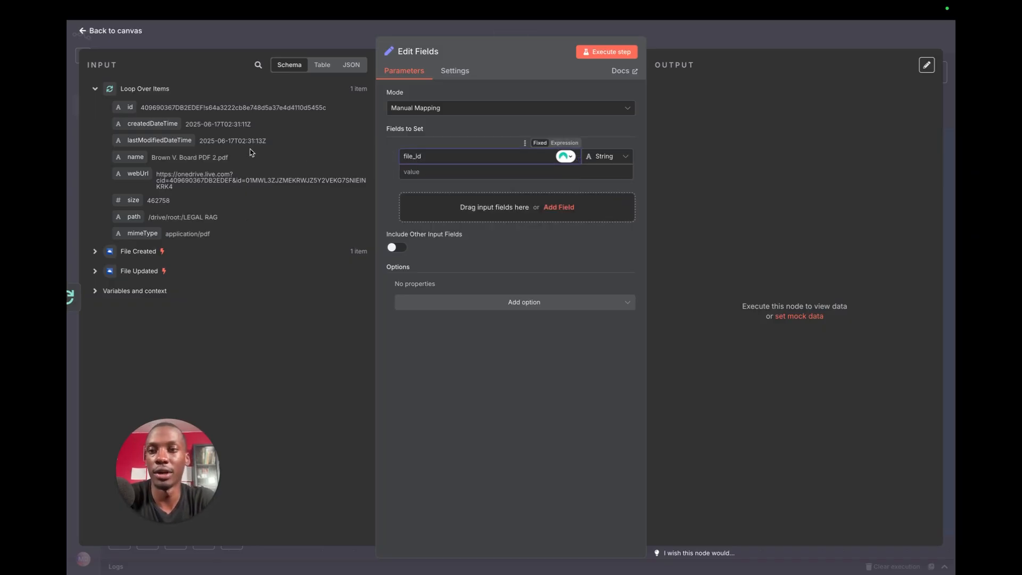
{"action": "left_click_drag", "start_coordinate": [129, 107], "coordinate": [428, 182]}
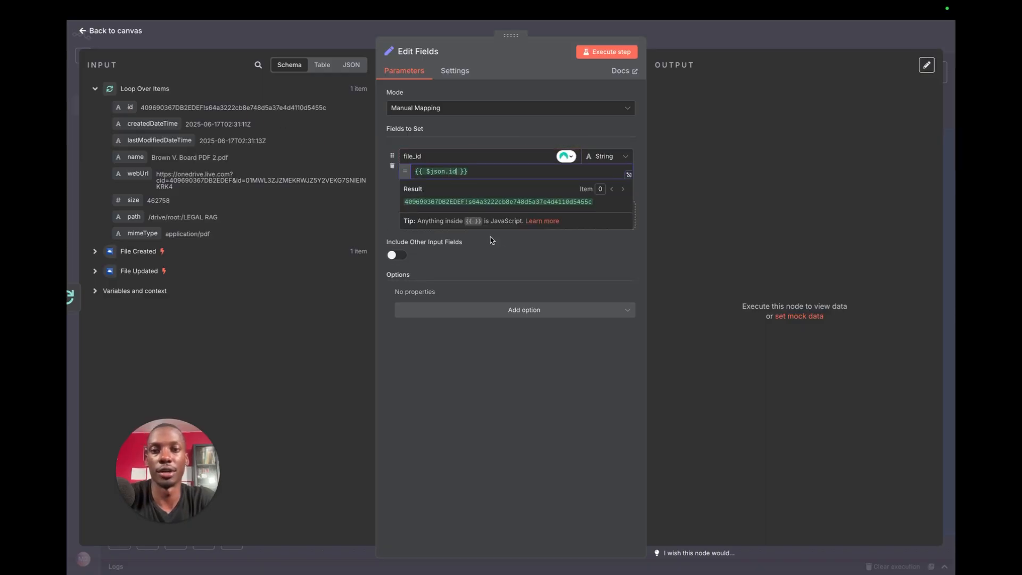
{"action": "left_click", "coordinate": [491, 217]}
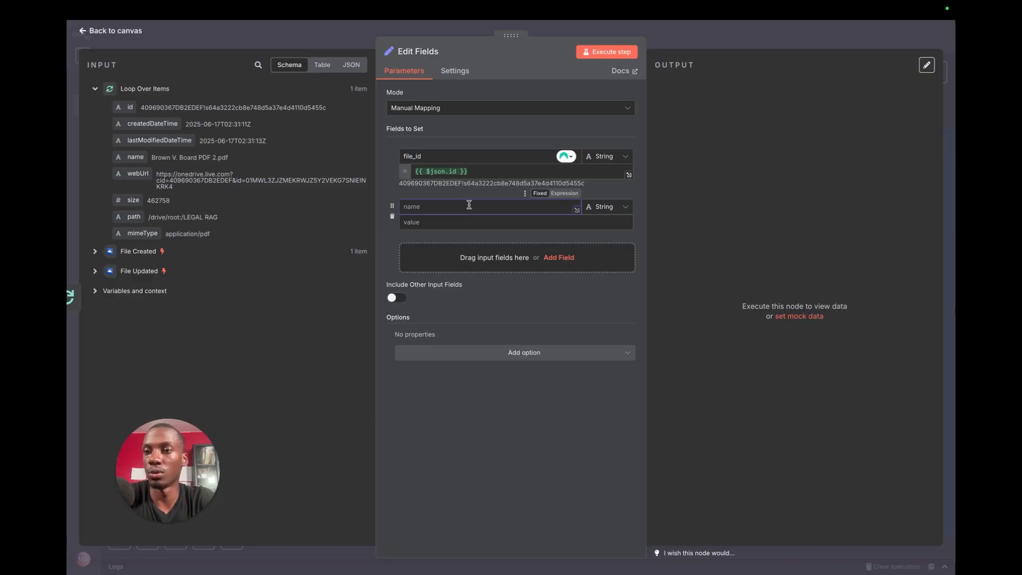
{"action": "type", "text": "file_name"}
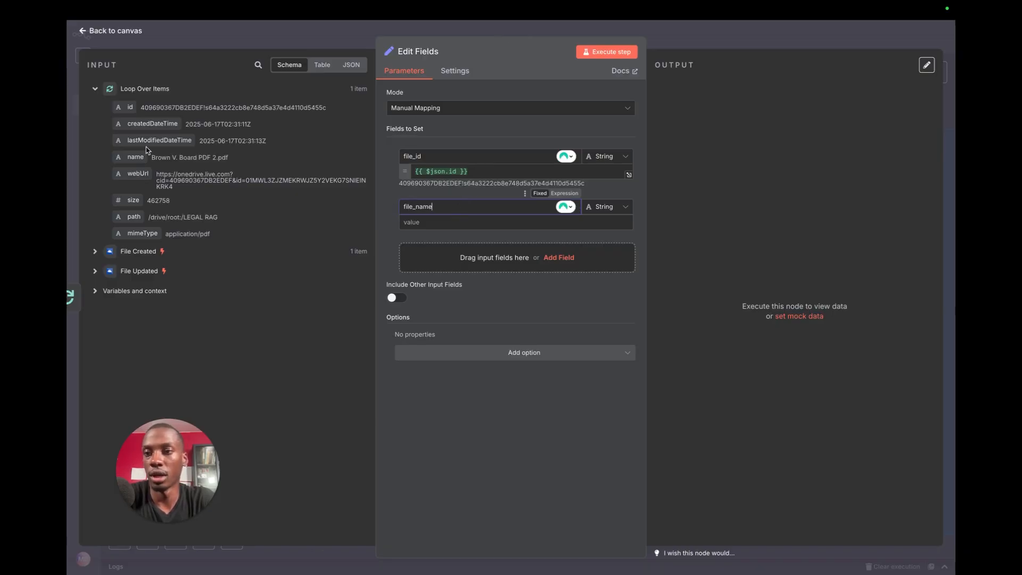
{"action": "left_click_drag", "start_coordinate": [147, 164], "coordinate": [424, 228]}
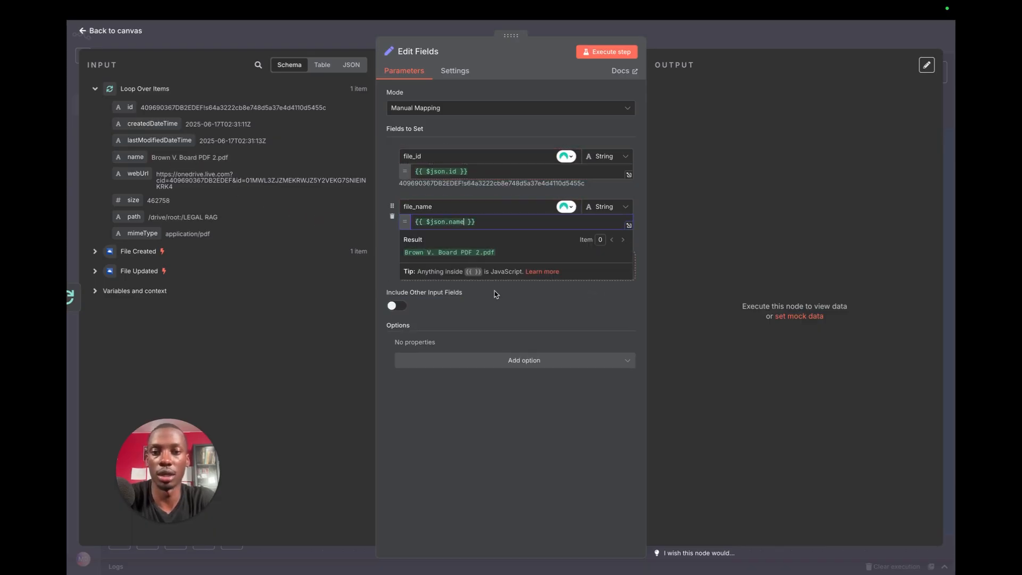
Step: Add file_url from webUrl and file_type from mimeType, then test-run Edit Fields
{"action": "left_click", "coordinate": [558, 265]}
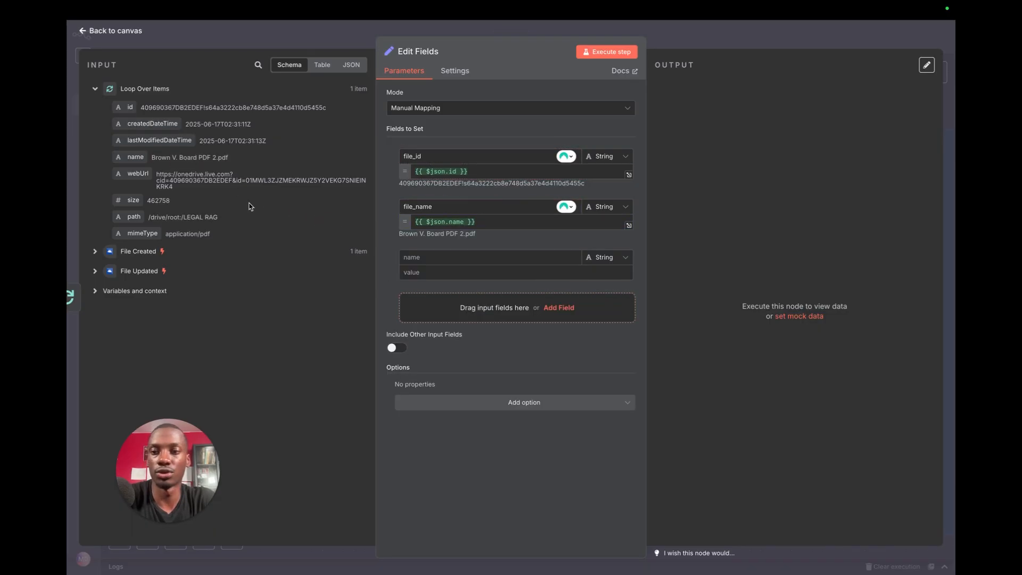
{"action": "left_click", "coordinate": [436, 261]}
{"action": "type", "text": "file_url"}
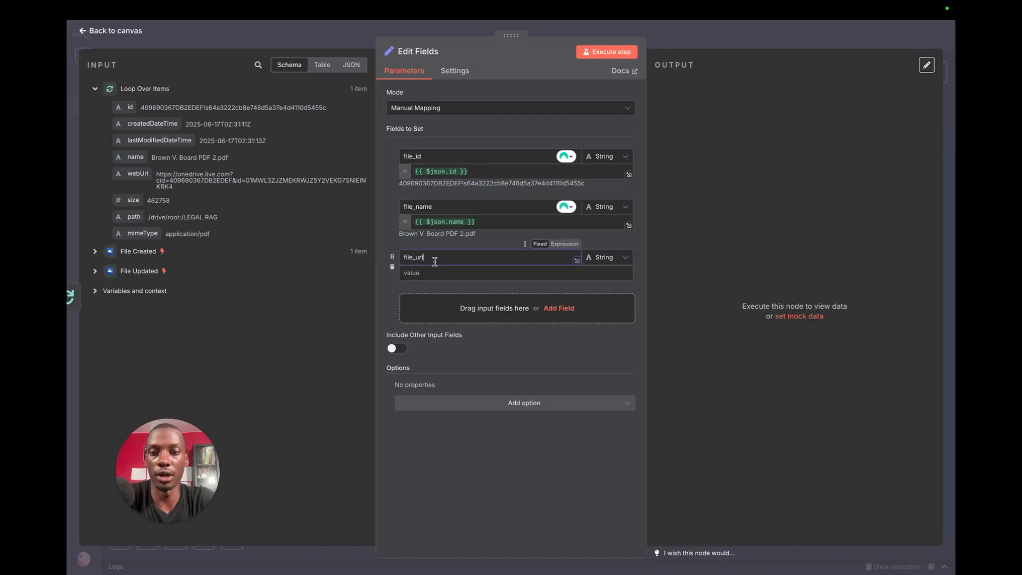
{"action": "left_click_drag", "start_coordinate": [138, 173], "coordinate": [419, 279]}
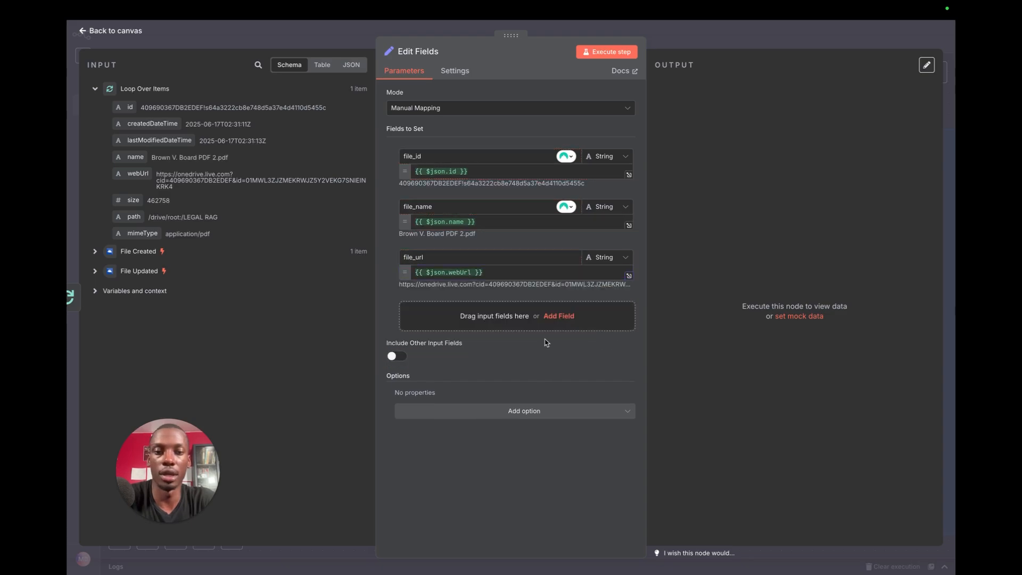
{"action": "left_click", "coordinate": [551, 317]}
{"action": "left_click", "coordinate": [473, 308]}
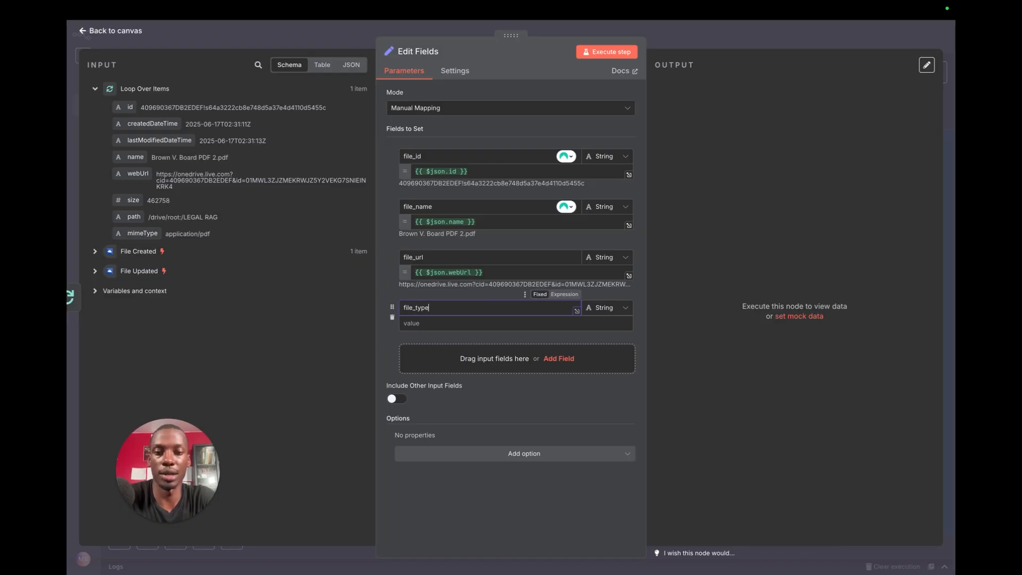
{"action": "left_click_drag", "start_coordinate": [139, 233], "coordinate": [483, 329]}
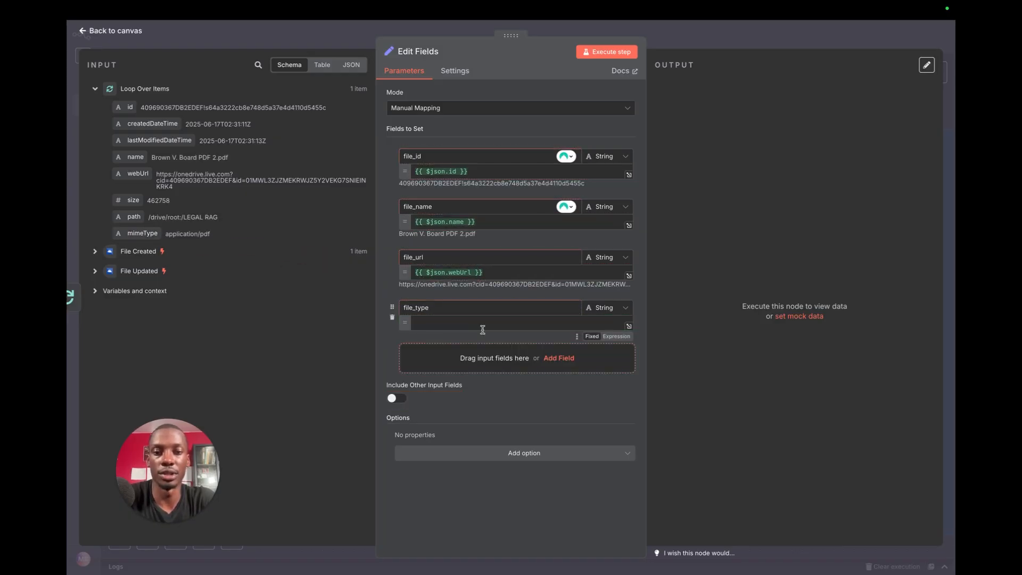
{"action": "left_click", "coordinate": [613, 53]}
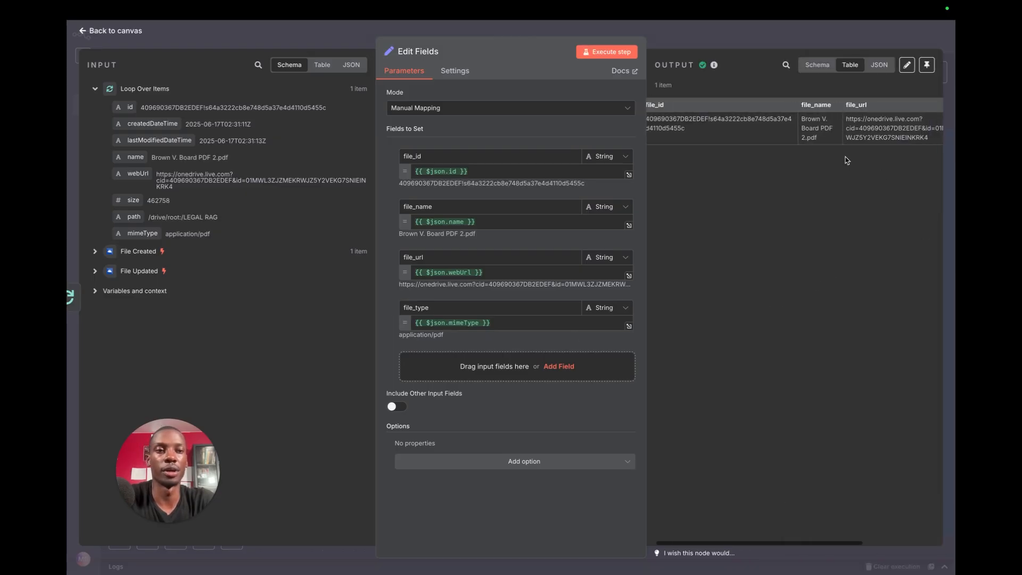
Step: Scroll the output table right to confirm file_type reads application/pdf
{"action": "scroll", "coordinate": [752, 139], "scroll_direction": "right", "scroll_amount": 5}
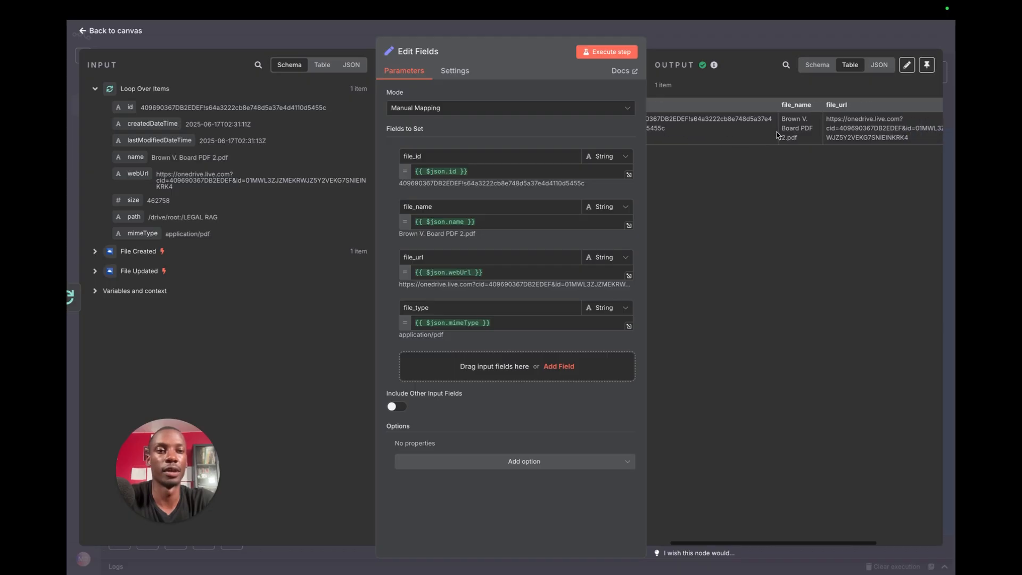
{"action": "scroll", "coordinate": [852, 130], "scroll_direction": "right", "scroll_amount": 2}
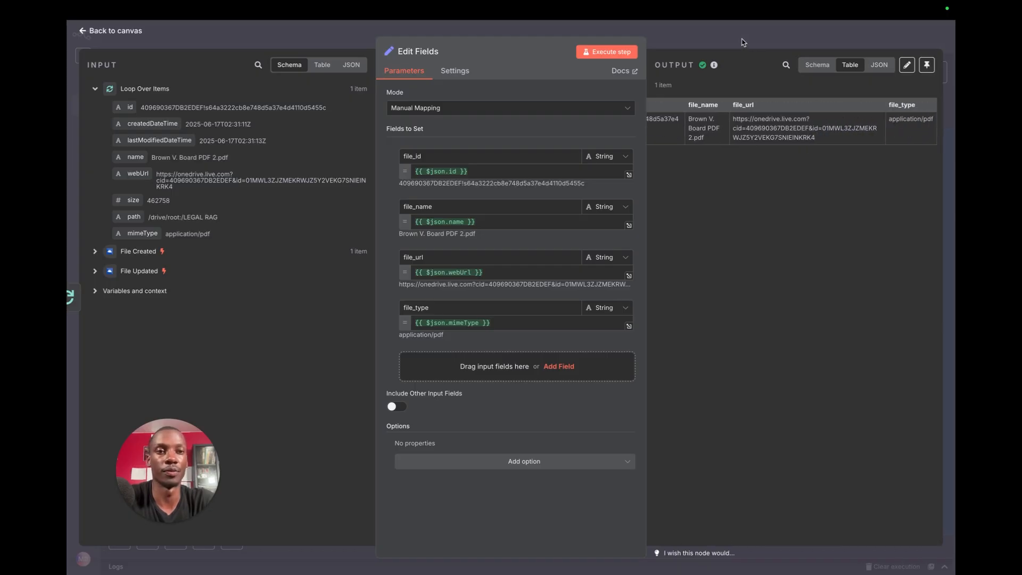
Step: Back on the canvas, delete the old Supabase node from the pipeline
{"action": "left_click", "coordinate": [708, 40]}
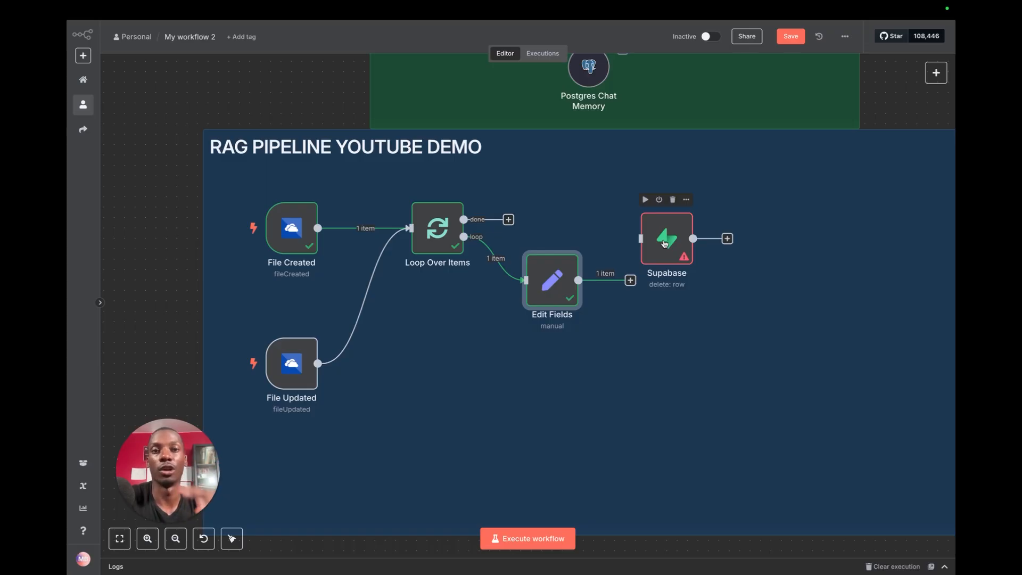
{"action": "left_click_drag", "start_coordinate": [657, 246], "coordinate": [677, 236]}
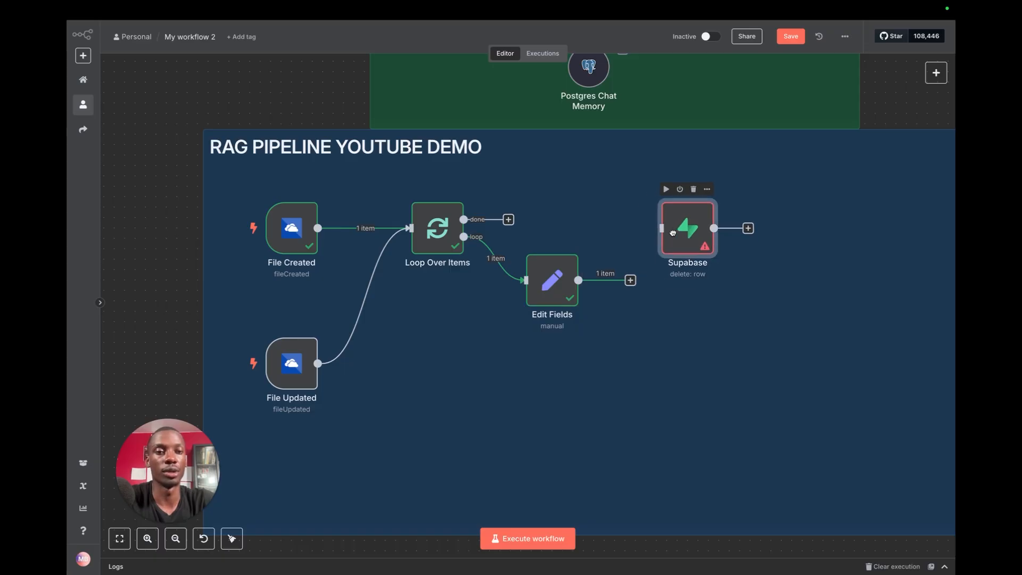
{"action": "left_click", "coordinate": [694, 189]}
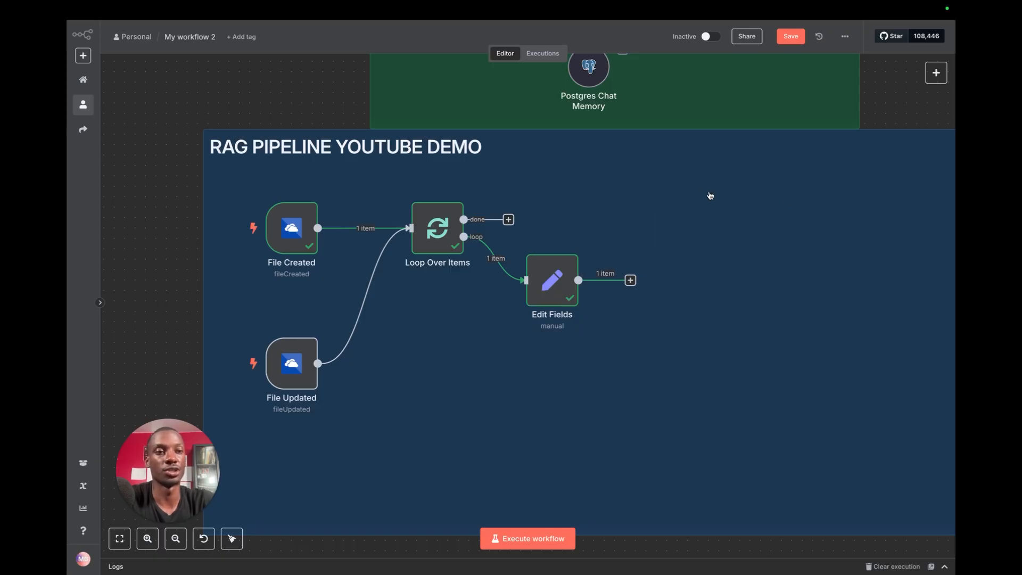
Step: Add a new Supabase node with the Delete a row action
{"action": "left_click", "coordinate": [935, 74]}
{"action": "type", "text": "suap"}
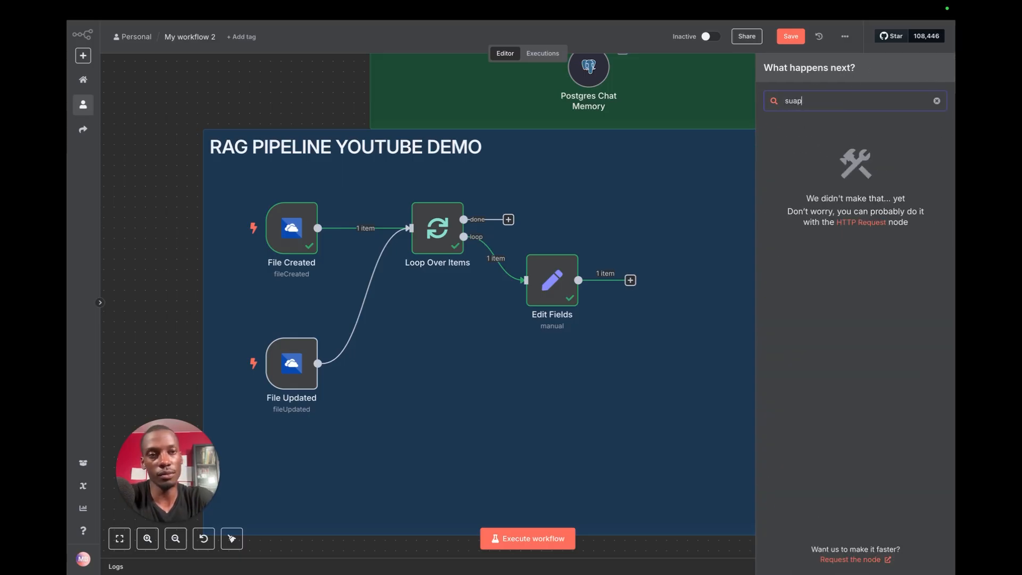
{"action": "key", "text": "BackSpace"}
{"action": "key", "text": "BackSpace"}
{"action": "left_click", "coordinate": [805, 140]}
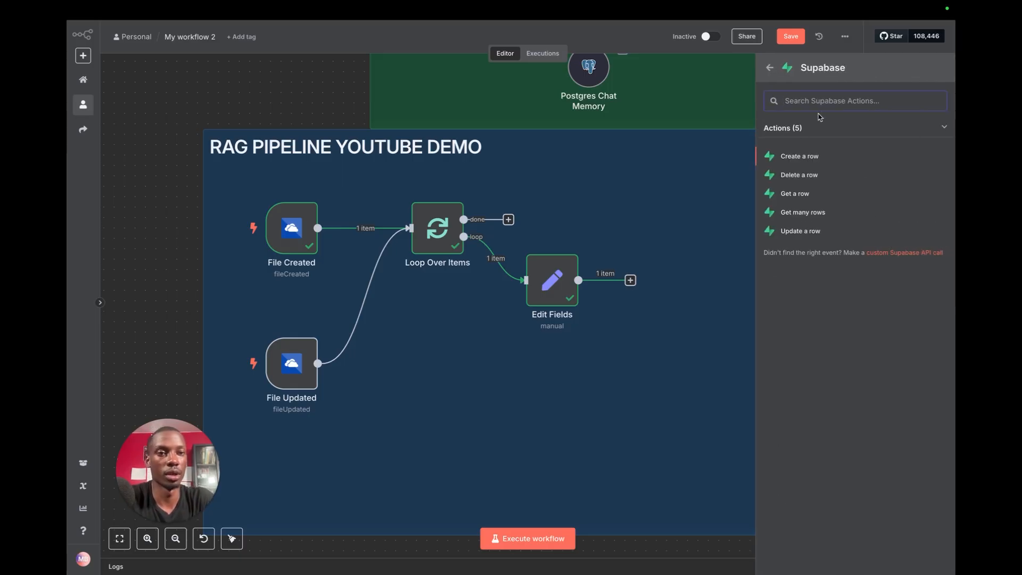
{"action": "type", "text": "delet"}
{"action": "left_click", "coordinate": [817, 159]}
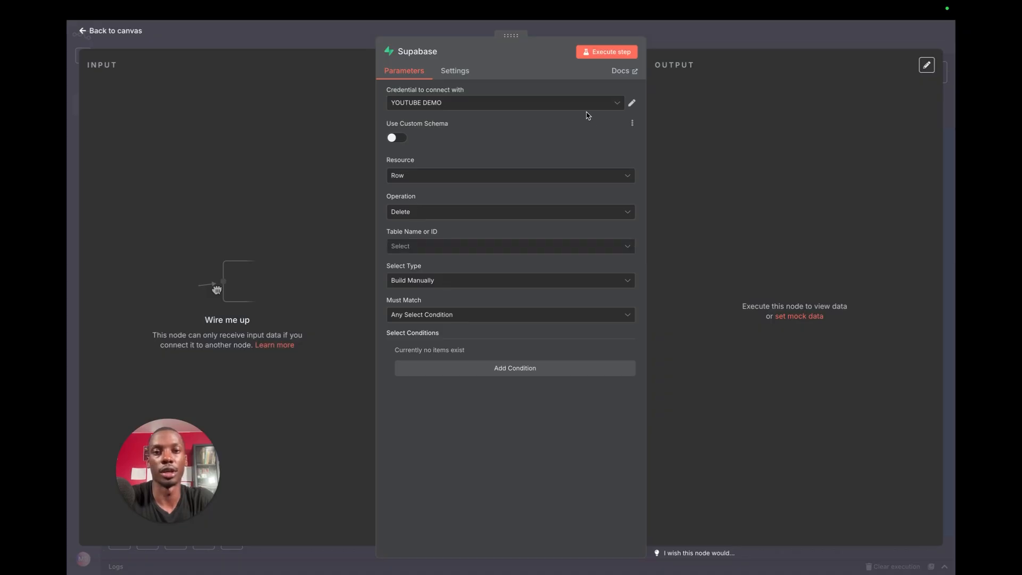
Step: Keep the YOUTUBE DEMO credential, choose the documents table and String select type
{"action": "left_click", "coordinate": [584, 110]}
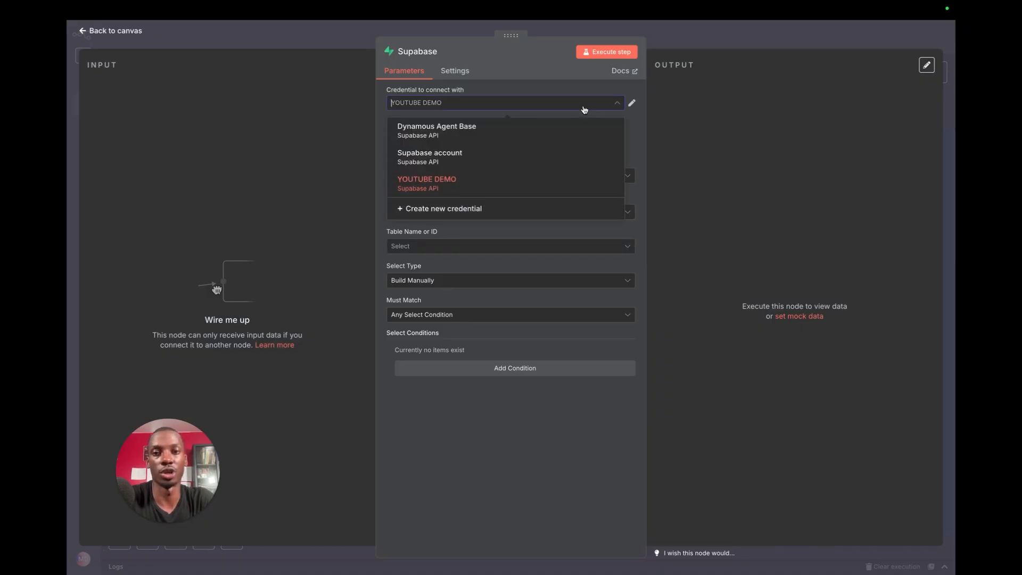
{"action": "left_click", "coordinate": [584, 109]}
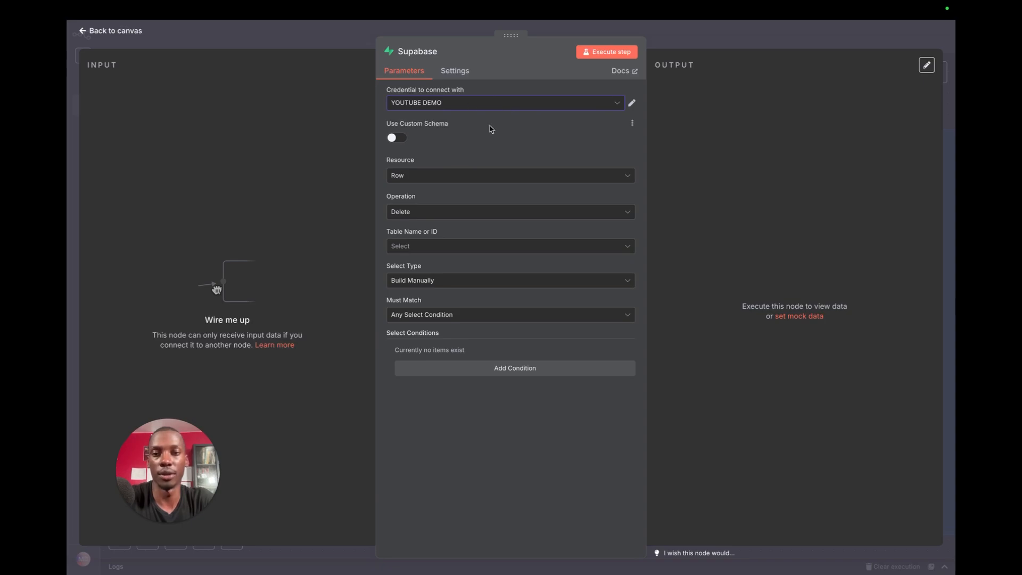
{"action": "left_click", "coordinate": [434, 247]}
{"action": "left_click", "coordinate": [433, 272]}
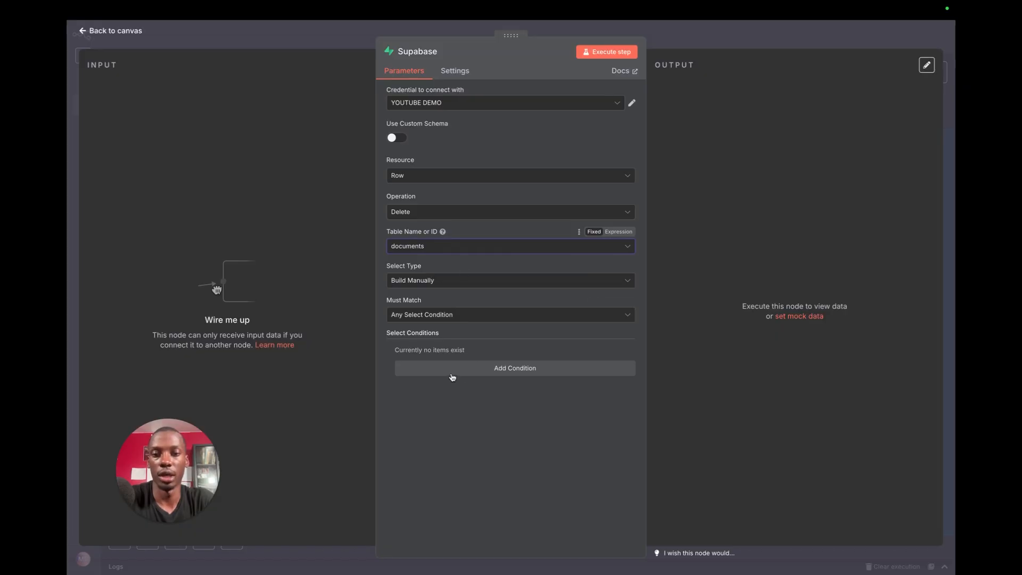
{"action": "left_click", "coordinate": [440, 282]}
{"action": "left_click", "coordinate": [442, 326]}
Step: Paste the filter metadata->>file_id=like.*{{ $json.file_id }}* into Filters
{"action": "left_click", "coordinate": [422, 339]}
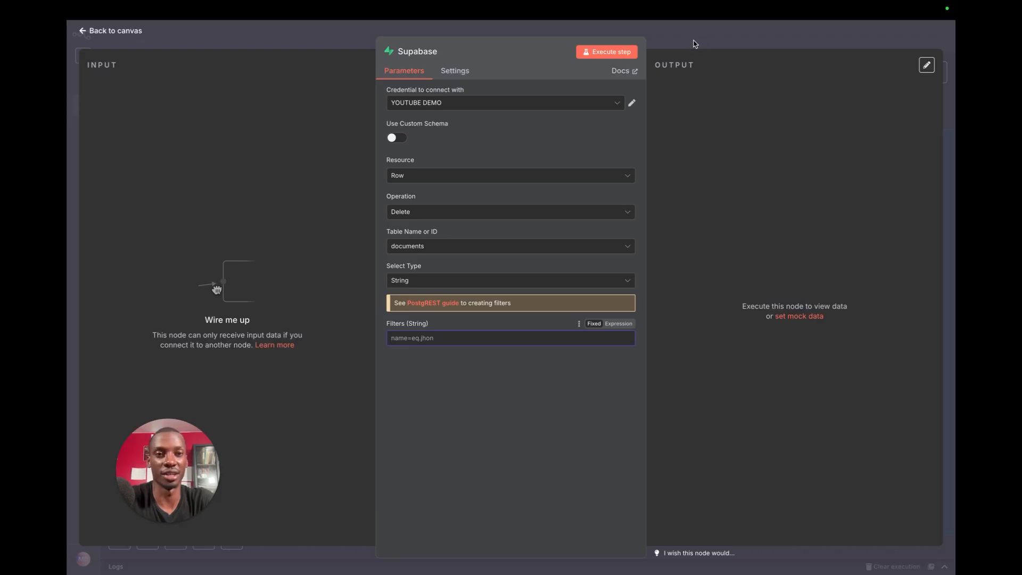
{"action": "type", "text": "metadata->>file_id=like.*{{ $json.file_id }}*"}
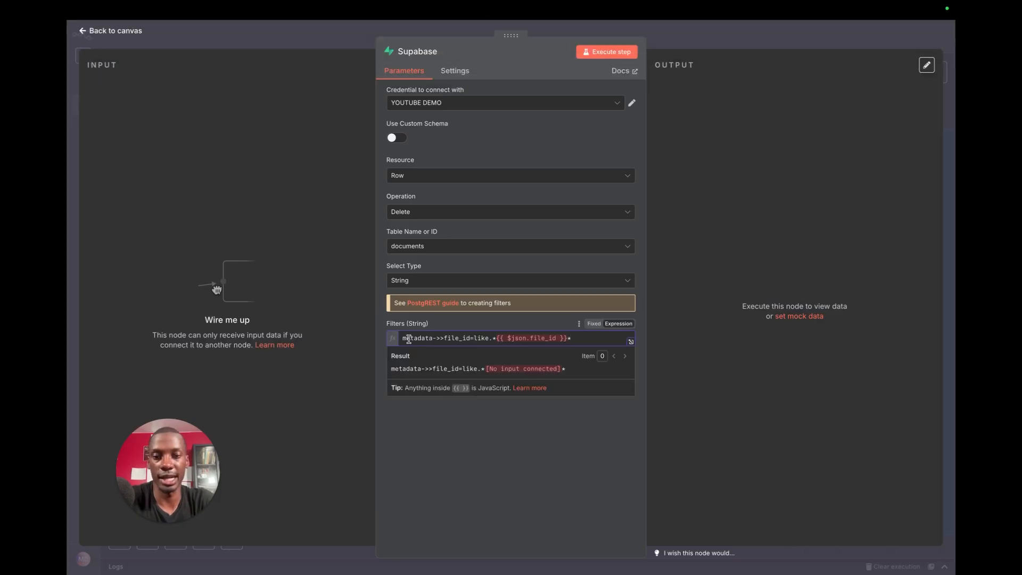
{"action": "left_click", "coordinate": [425, 338]}
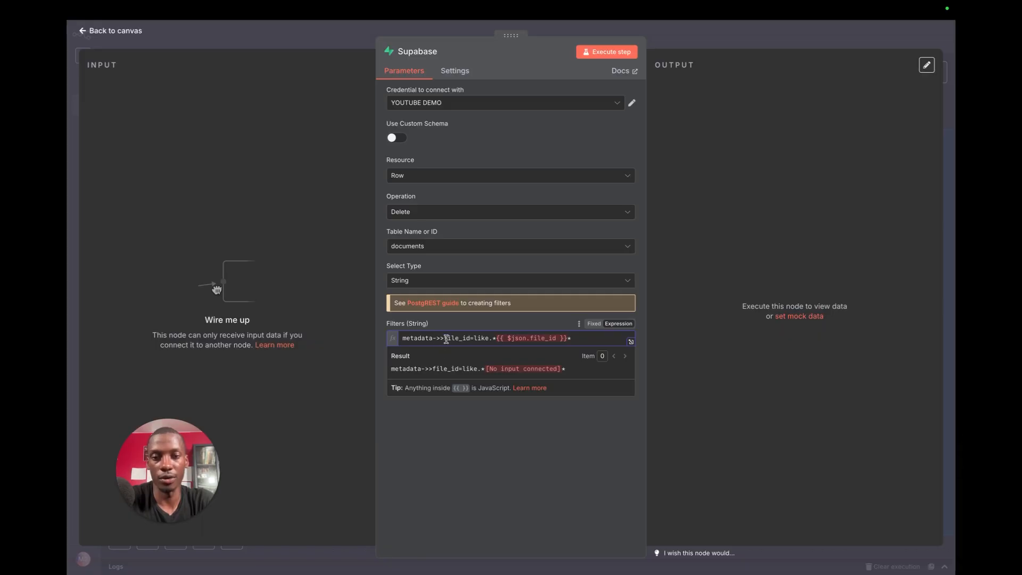
{"action": "left_click", "coordinate": [492, 338]}
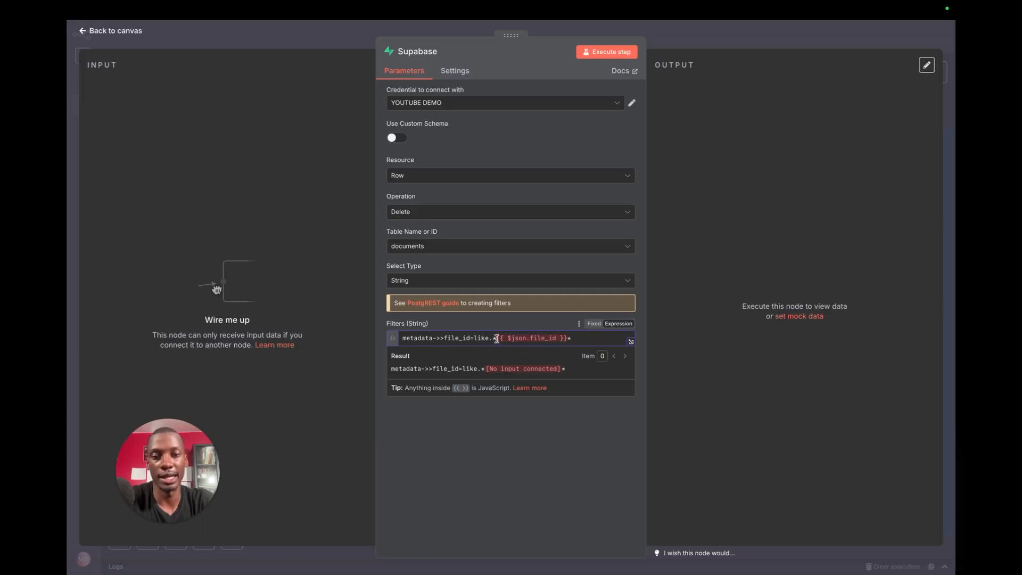
{"action": "left_click_drag", "start_coordinate": [496, 339], "coordinate": [569, 341]}
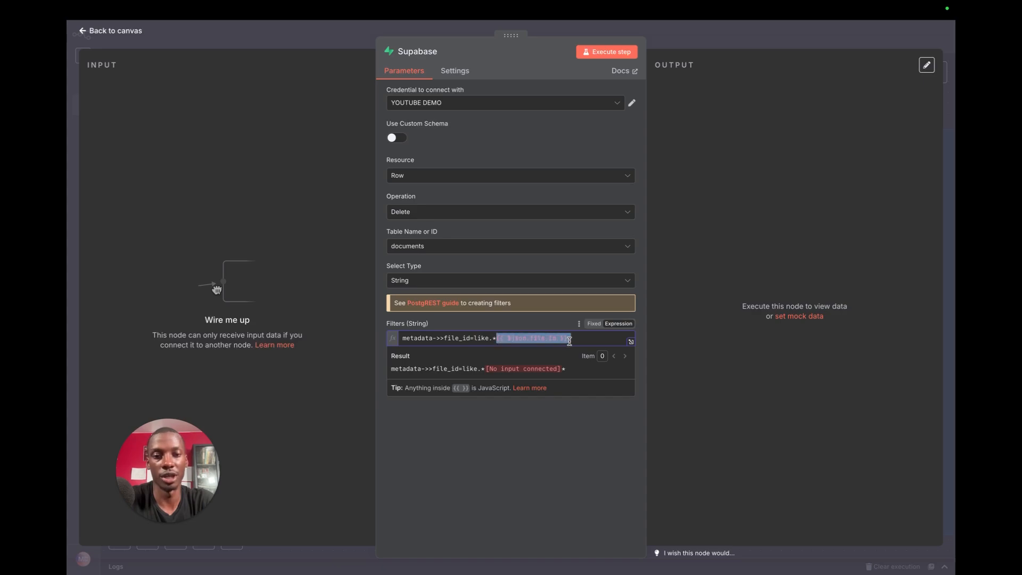
{"action": "left_click", "coordinate": [564, 341]}
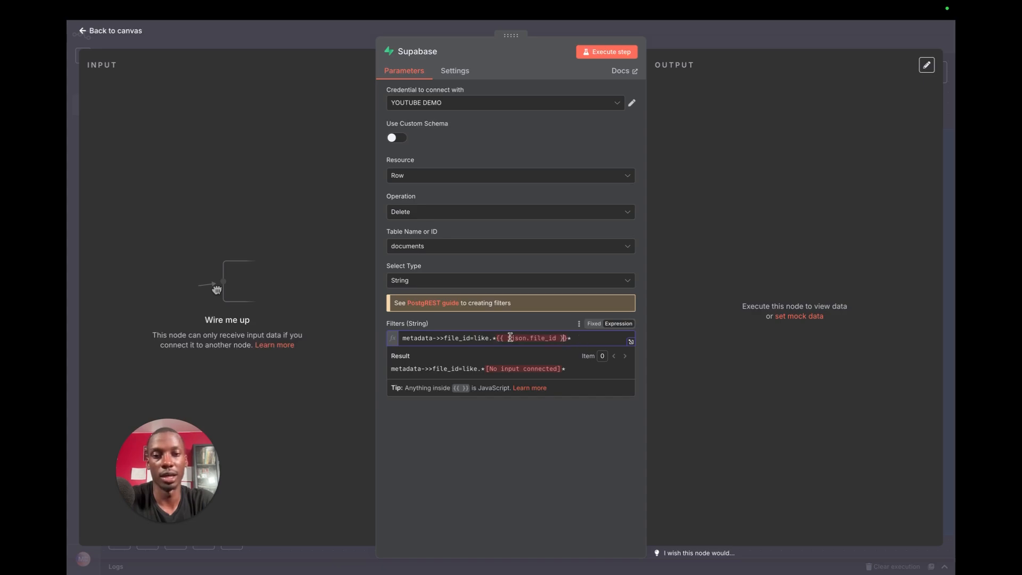
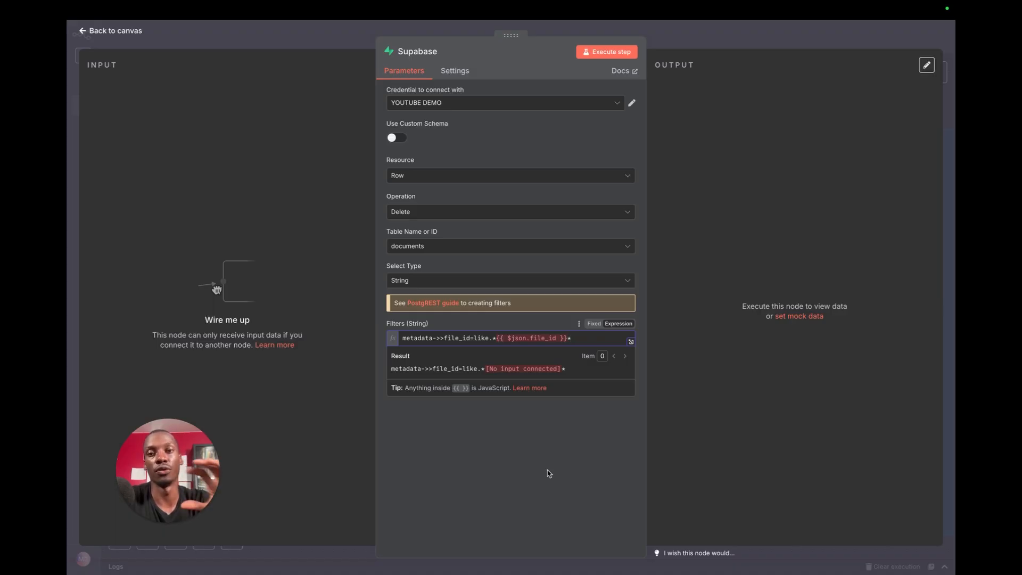
Step: Finish the file_id filter and close the Supabase delete-row node
{"action": "left_click", "coordinate": [569, 494]}
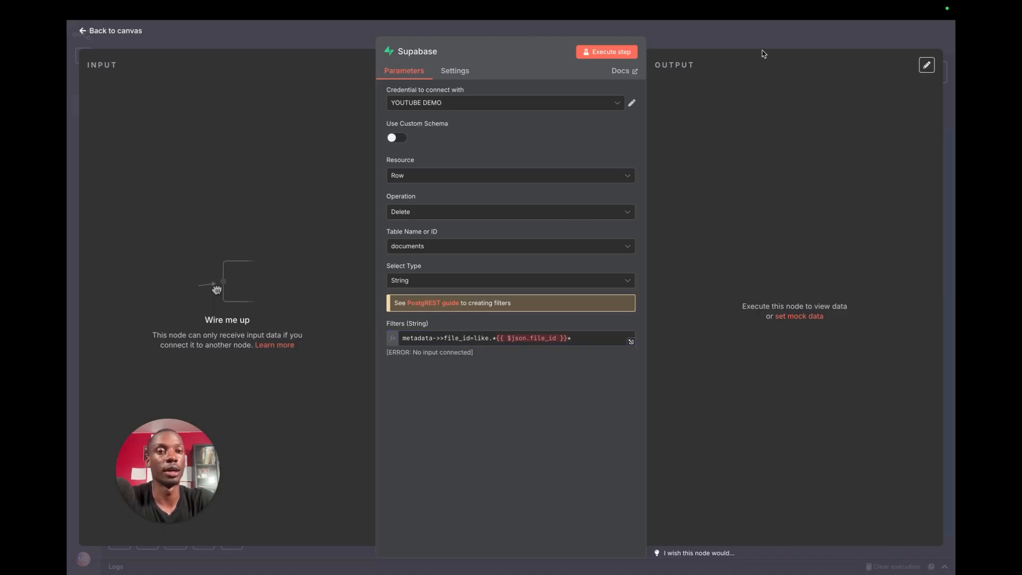
{"action": "left_click", "coordinate": [763, 41]}
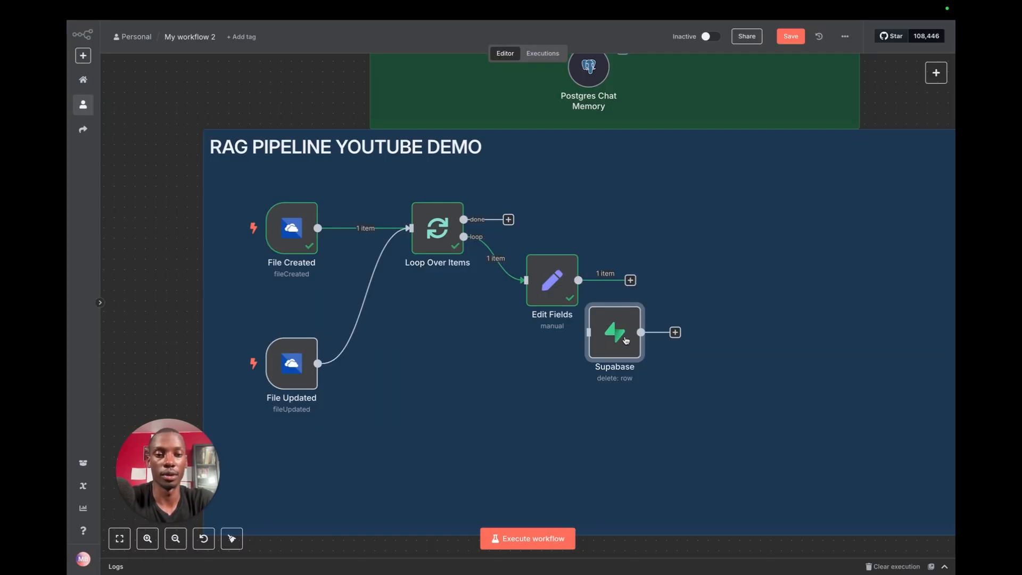
Step: Wire Edit Fields into the Supabase delete node, then add a OneDrive 'Download a file' step
{"action": "mouse_move", "coordinate": [669, 246]}
{"action": "left_mouse_down"}
{"action": "mouse_move", "coordinate": [677, 185]}
{"action": "mouse_move", "coordinate": [677, 228]}
{"action": "left_mouse_up"}
{"action": "left_click_drag", "start_coordinate": [631, 280], "coordinate": [652, 231]}
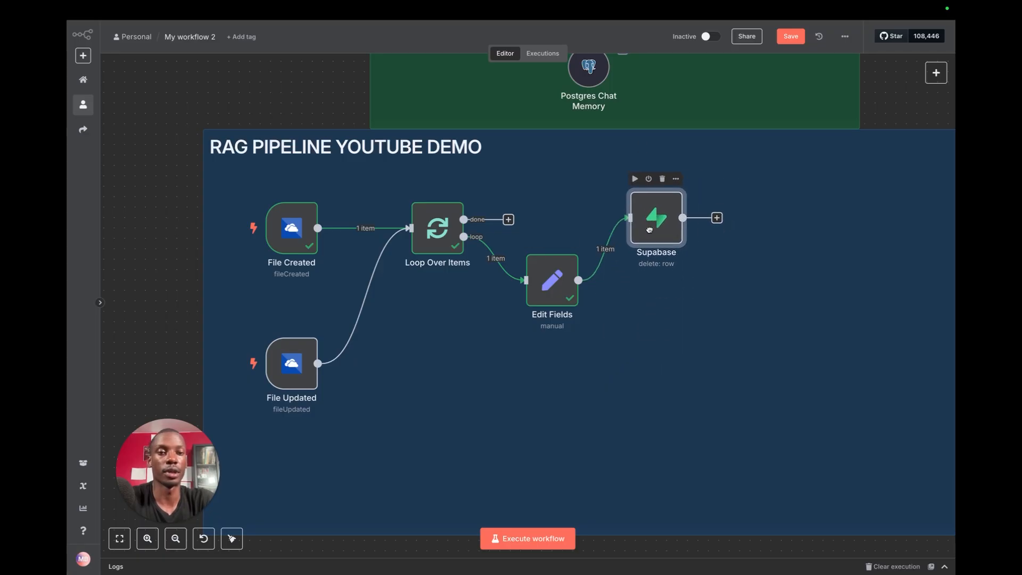
{"action": "left_click", "coordinate": [717, 220]}
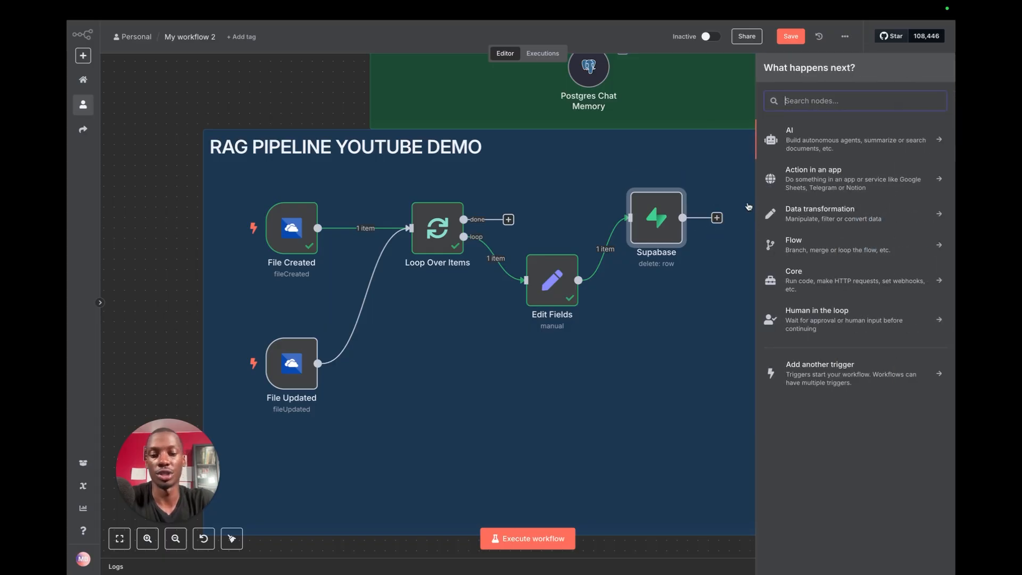
{"action": "type", "text": "onedrive"}
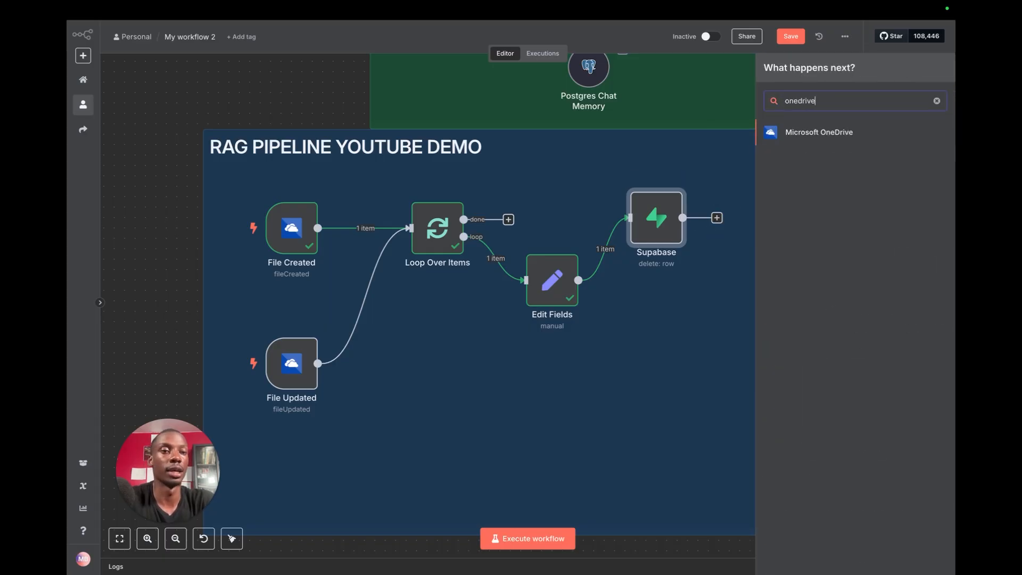
{"action": "key", "text": "Return"}
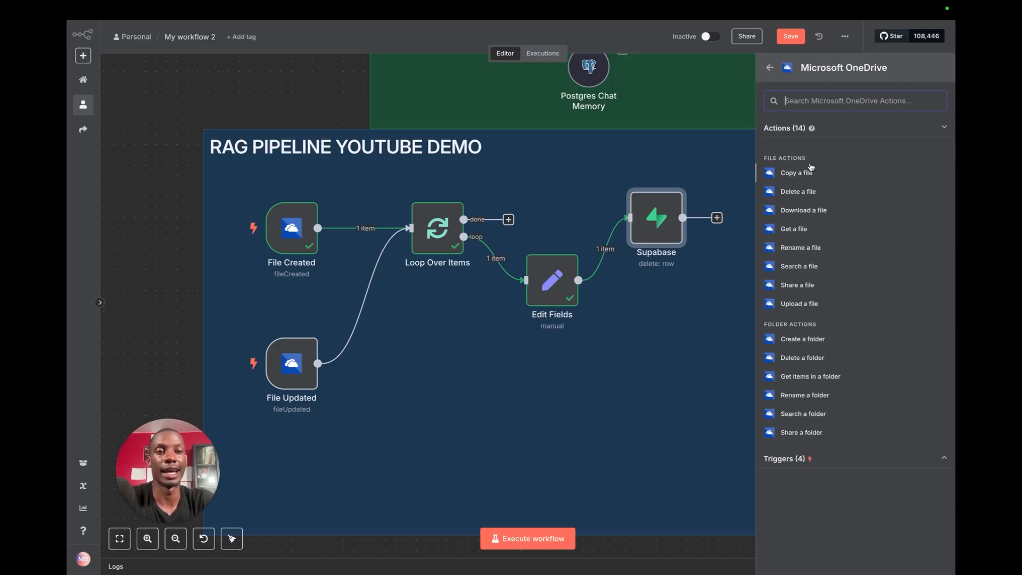
{"action": "left_click", "coordinate": [804, 211]}
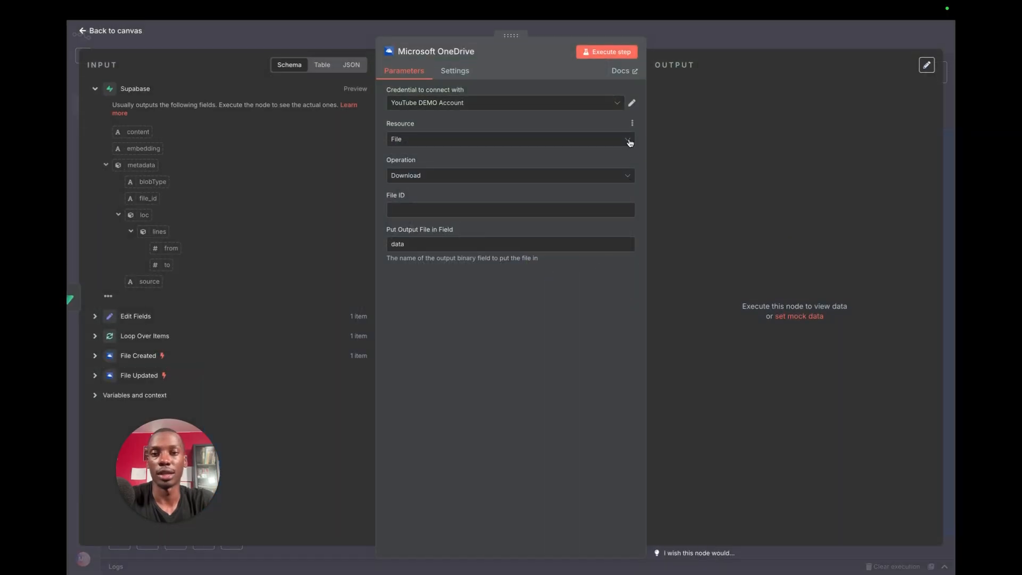
Step: Map Edit Fields' file_id into the OneDrive node's File ID field
{"action": "left_click", "coordinate": [492, 211]}
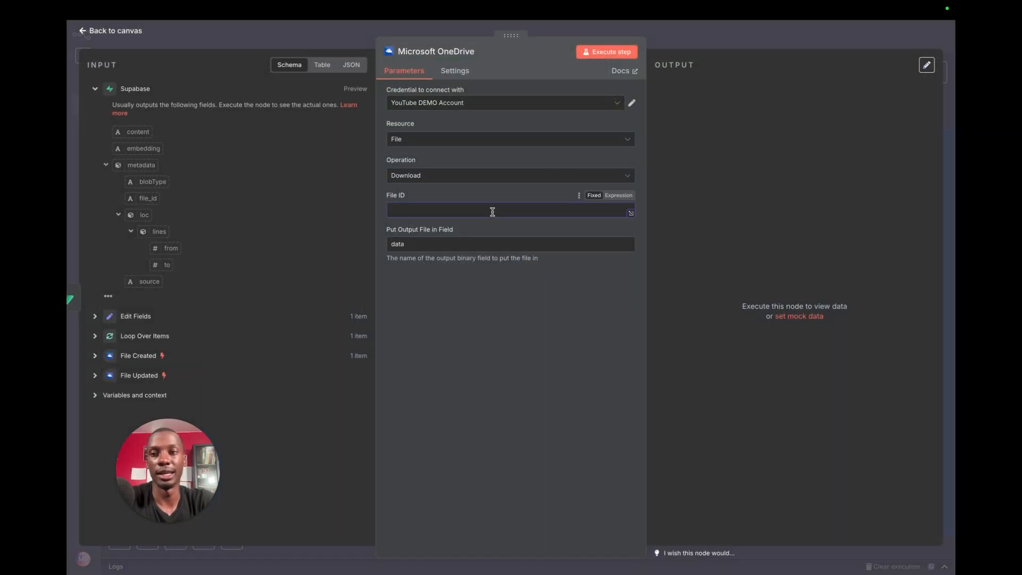
{"action": "left_click", "coordinate": [95, 316]}
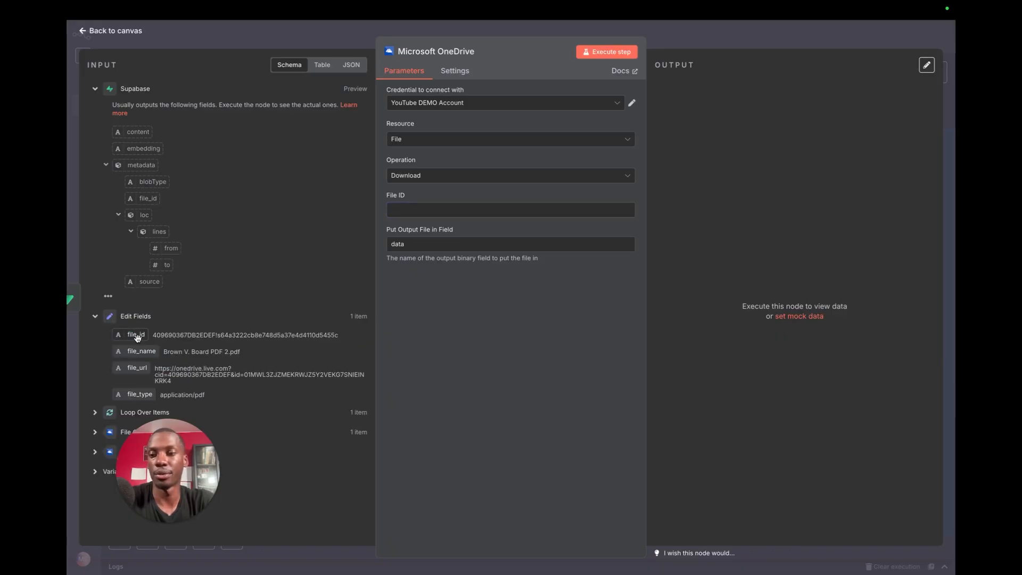
{"action": "left_click_drag", "start_coordinate": [135, 336], "coordinate": [468, 210]}
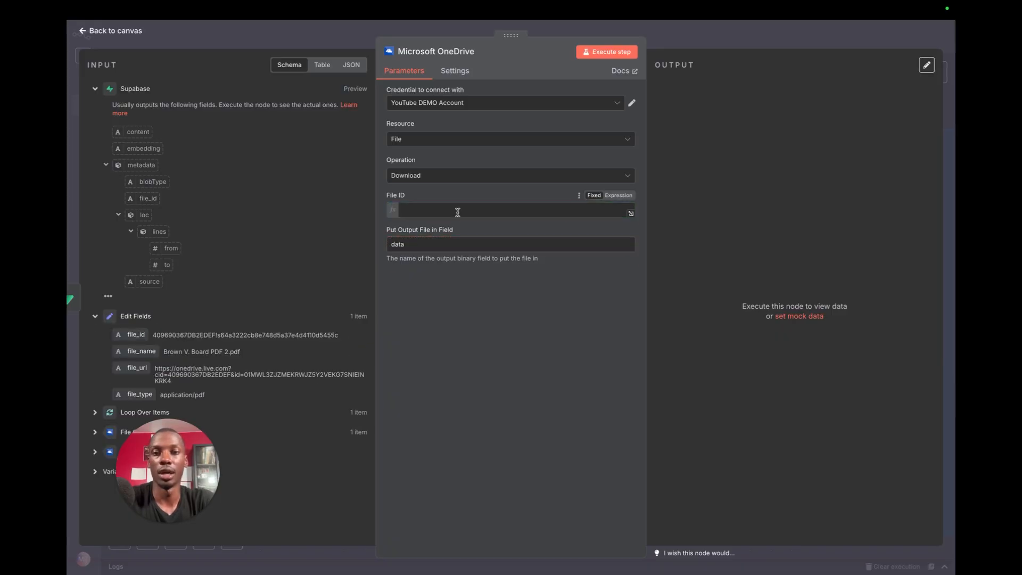
{"action": "left_click", "coordinate": [473, 323]}
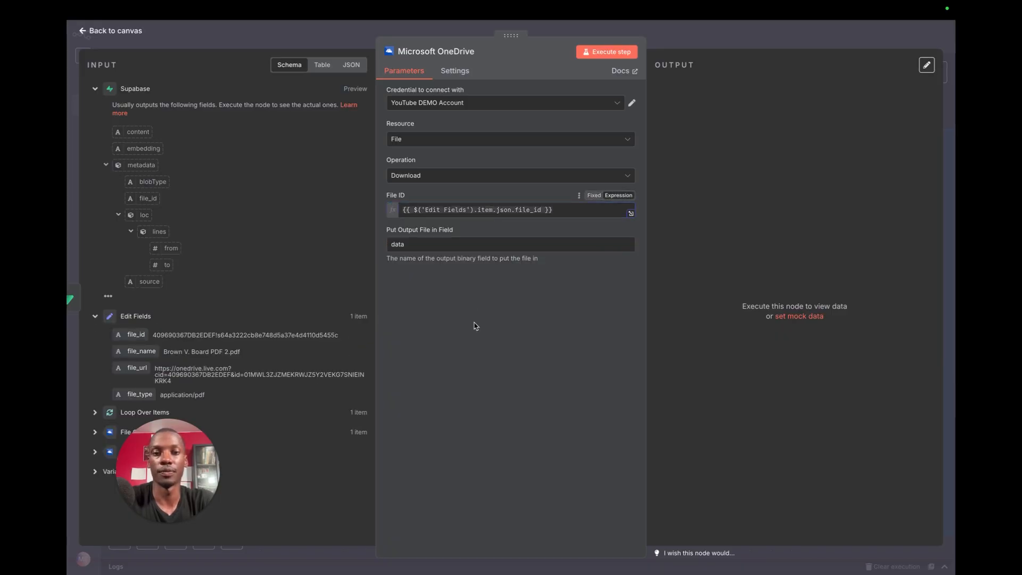
{"action": "left_click", "coordinate": [722, 42]}
Step: Place the OneDrive node after Supabase and rename it 'Download File'
{"action": "left_click_drag", "start_coordinate": [774, 213], "coordinate": [733, 286]}
{"action": "double_click", "coordinate": [734, 286]}
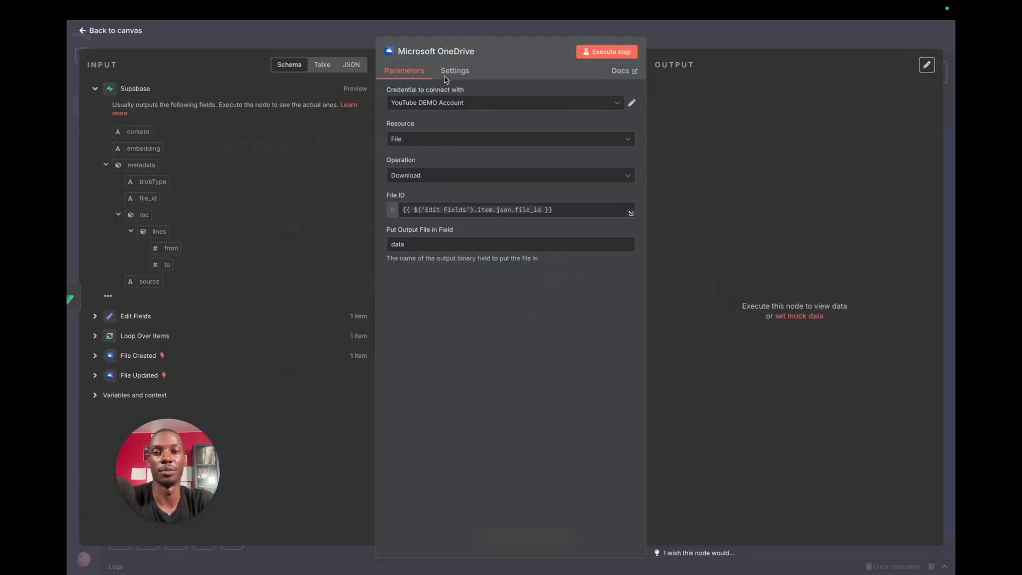
{"action": "left_click", "coordinate": [450, 53]}
{"action": "key", "text": "ctrl+a"}
{"action": "type", "text": "D"}
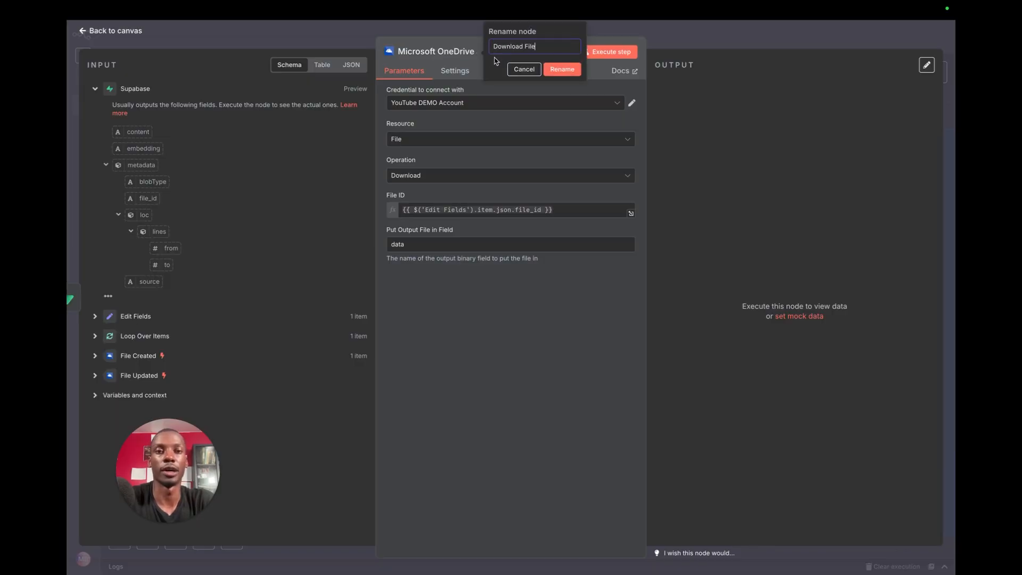
{"action": "left_click", "coordinate": [562, 69]}
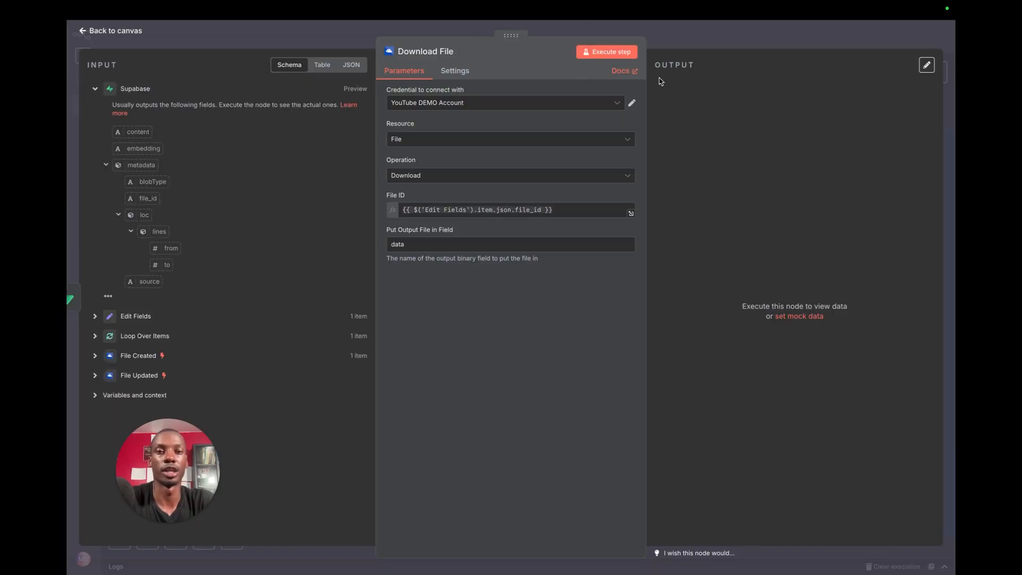
{"action": "left_click", "coordinate": [706, 37]}
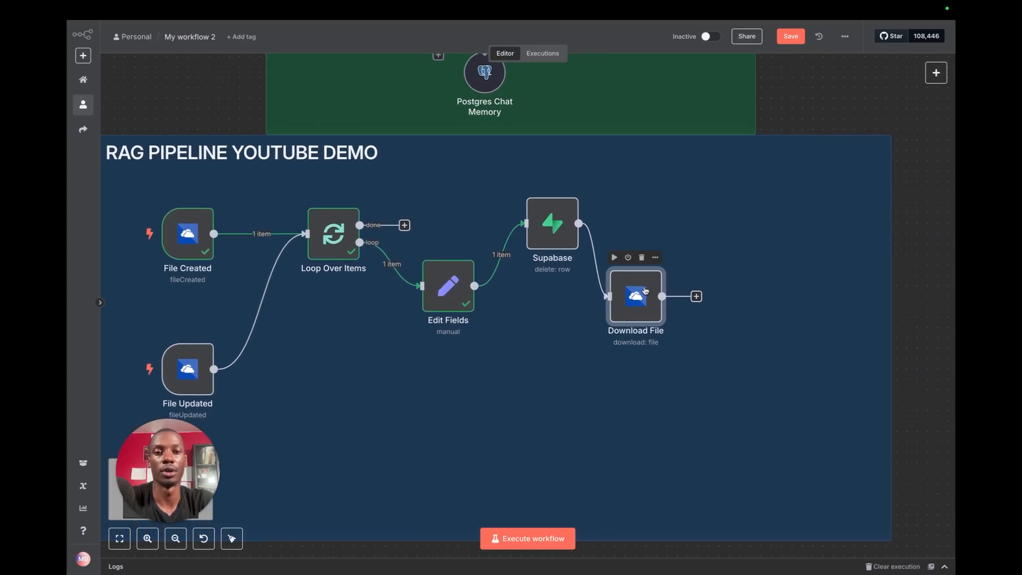
Step: After Download File, add Supabase Vector Store with the 'Add documents to vector store' action
{"action": "left_click_drag", "start_coordinate": [645, 290], "coordinate": [655, 289]}
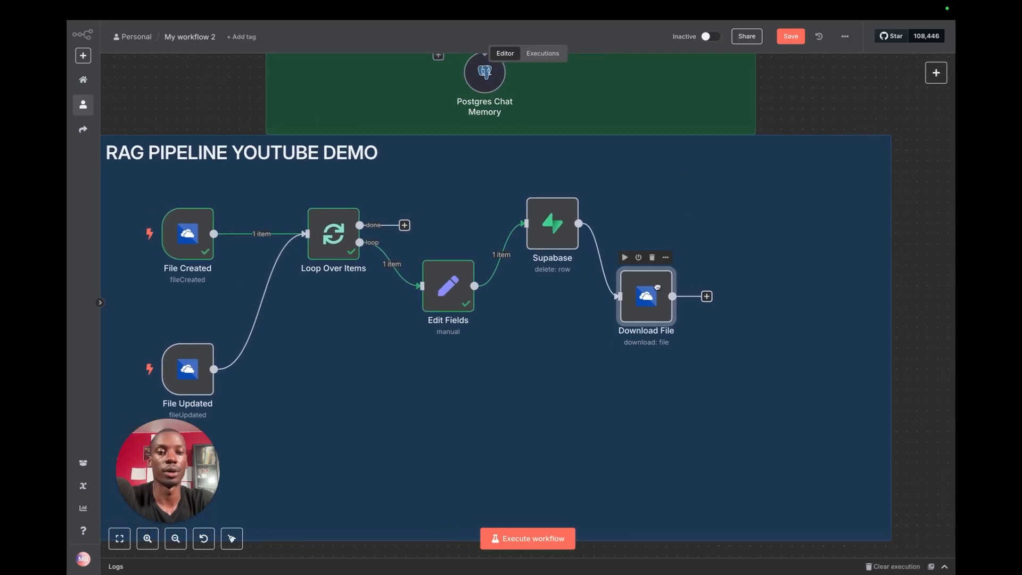
{"action": "left_click", "coordinate": [706, 296]}
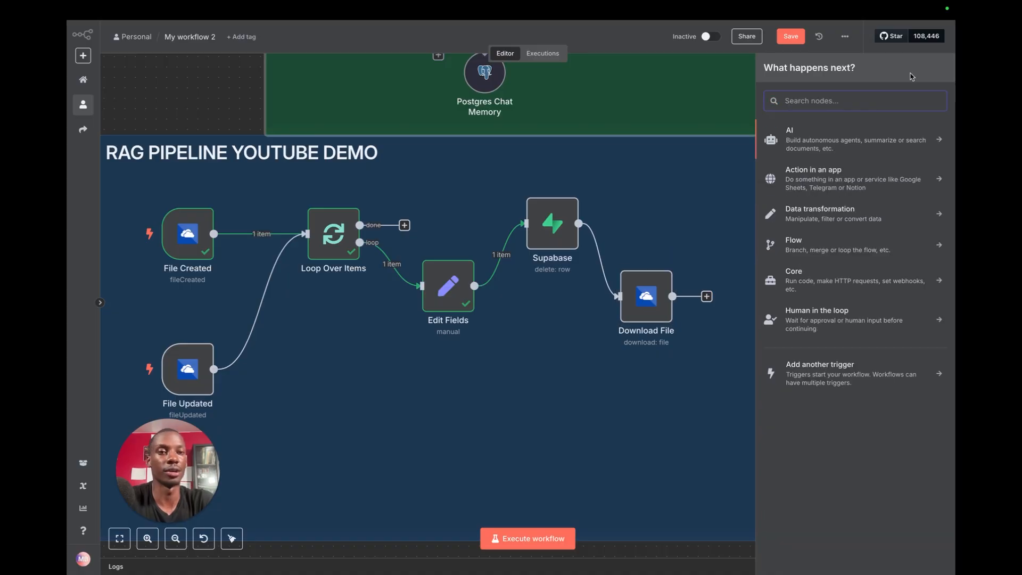
{"action": "type", "text": "supabase"}
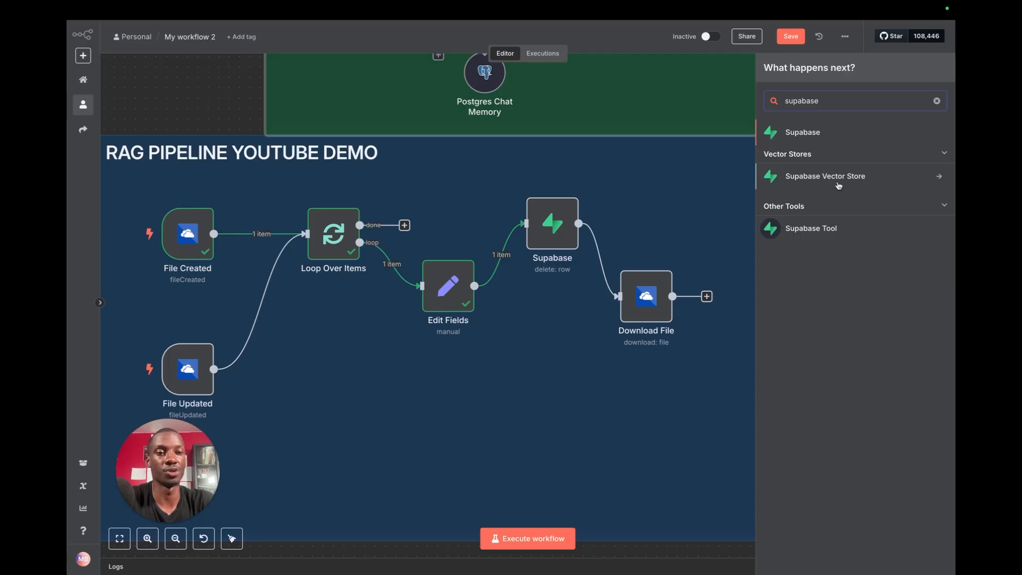
{"action": "left_click", "coordinate": [810, 179]}
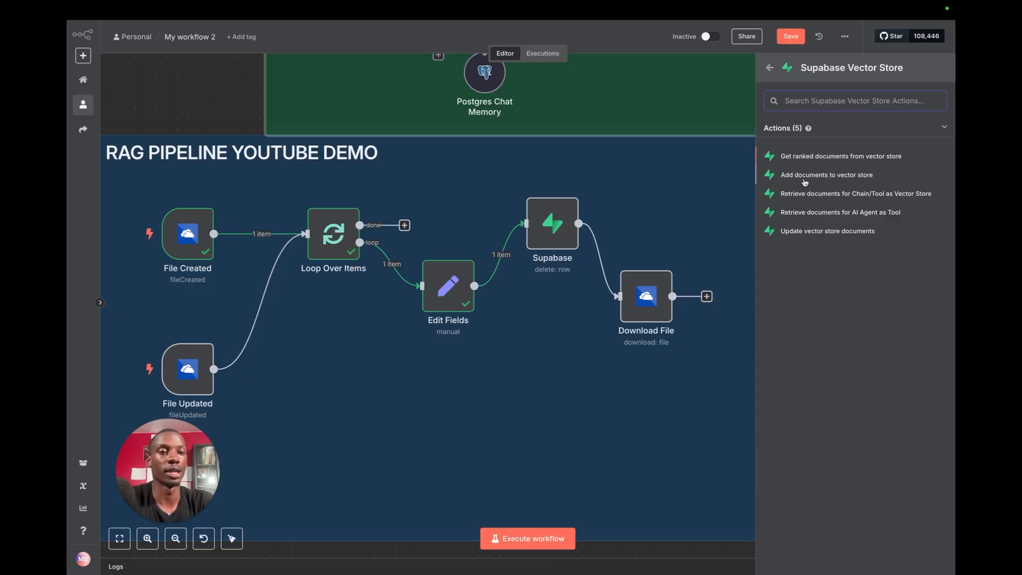
{"action": "left_click", "coordinate": [804, 177]}
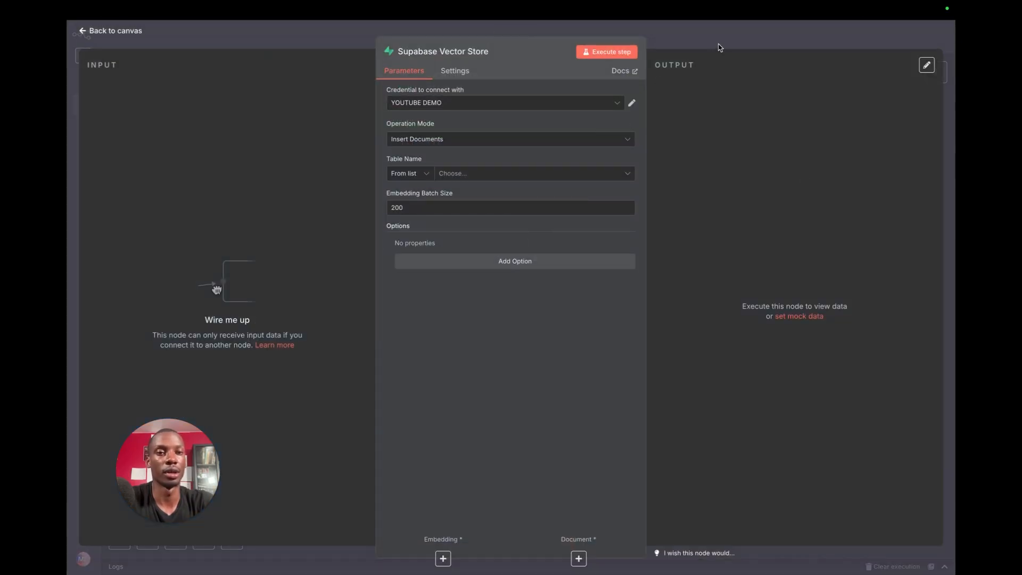
Step: Place the vector store node beside Download File and connect them
{"action": "left_click", "coordinate": [719, 48]}
{"action": "left_click_drag", "start_coordinate": [479, 91], "coordinate": [807, 226]}
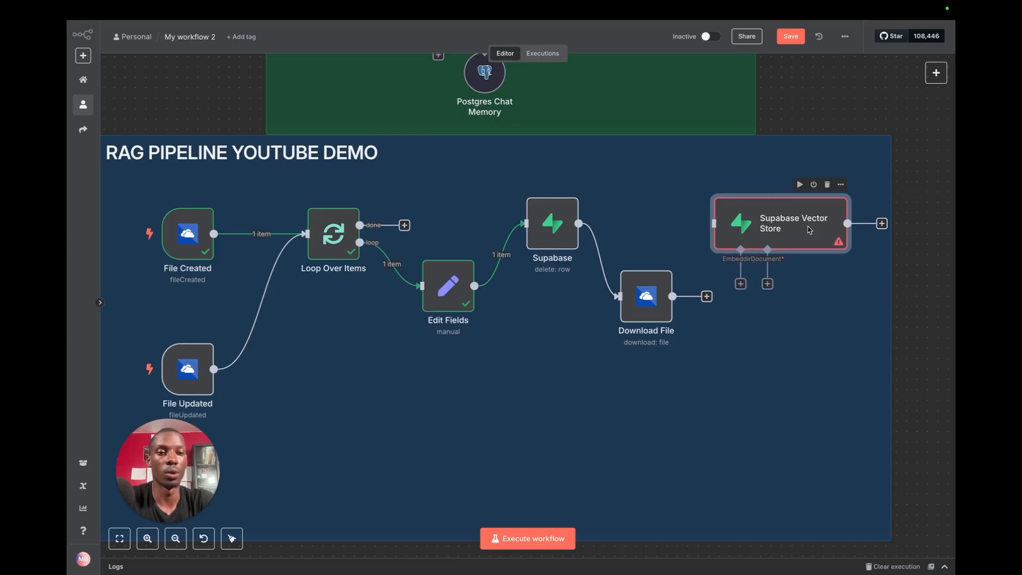
{"action": "left_click_drag", "start_coordinate": [707, 297], "coordinate": [715, 238]}
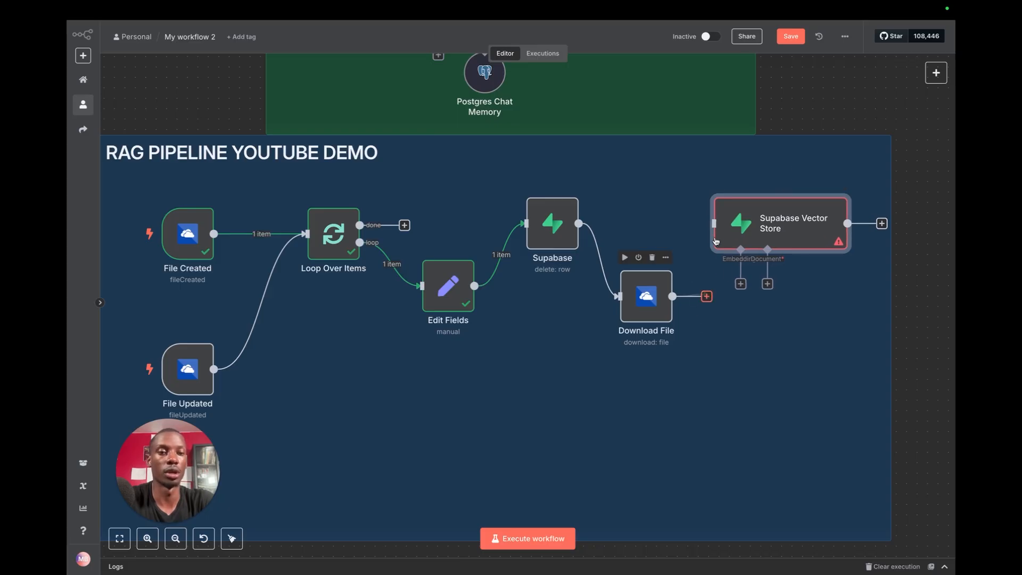
{"action": "scroll", "coordinate": [769, 226], "scroll_direction": "right", "scroll_amount": 3}
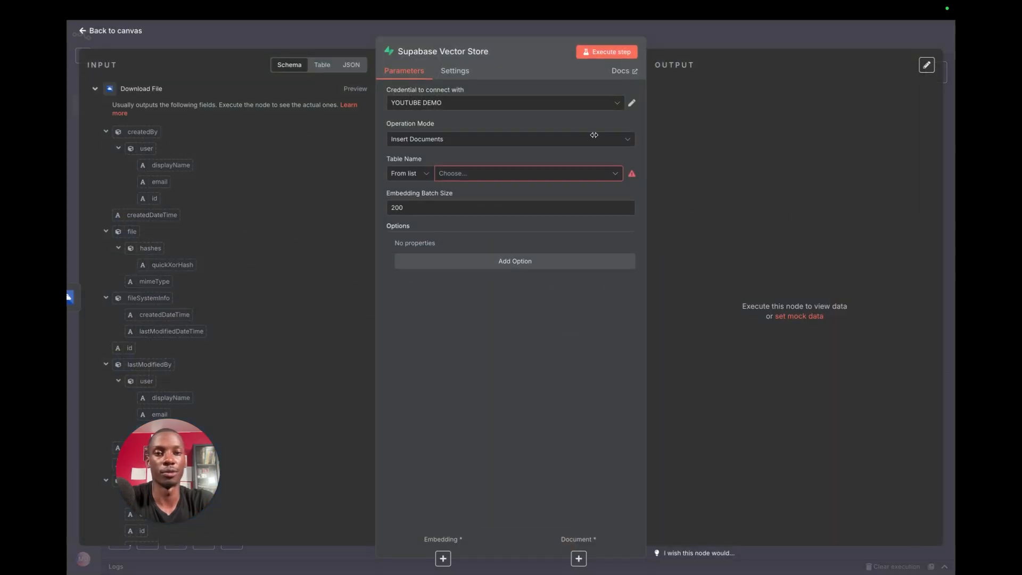
Step: Set the vector store's Table Name to documents
{"action": "double_click", "coordinate": [742, 219]}
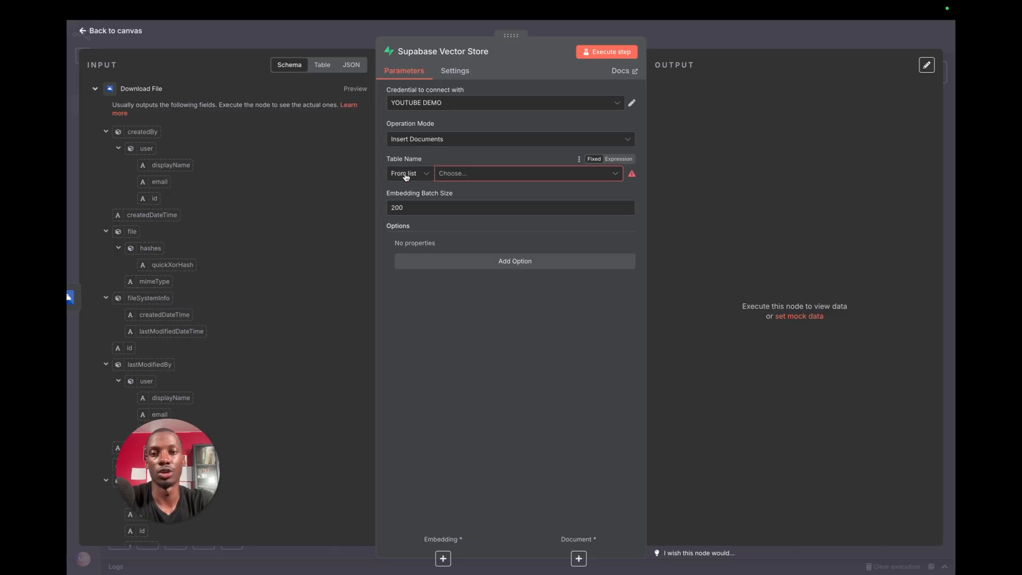
{"action": "left_click_drag", "start_coordinate": [432, 160], "coordinate": [382, 159]}
{"action": "left_click", "coordinate": [446, 164]}
{"action": "left_click", "coordinate": [477, 177]}
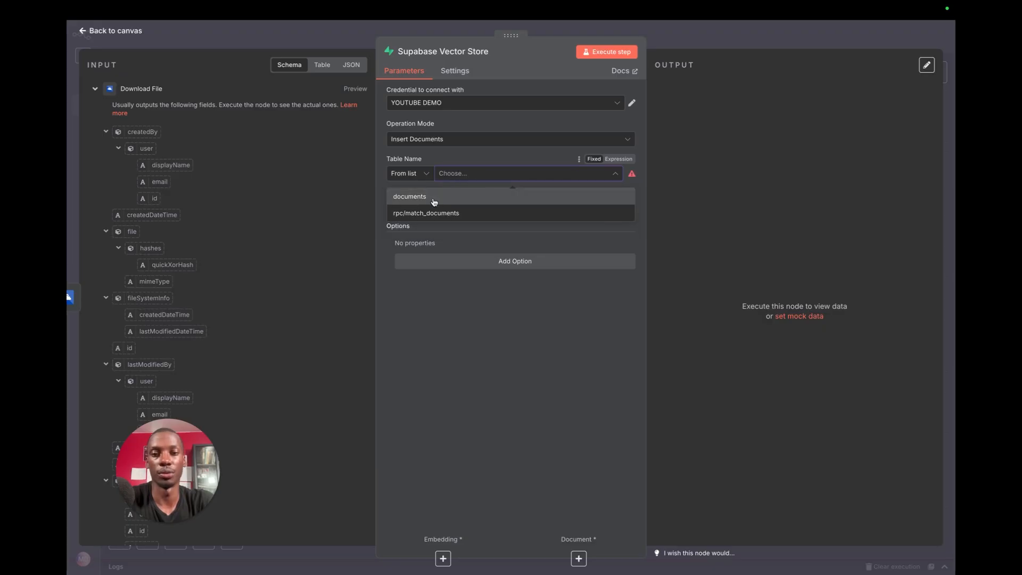
{"action": "left_click", "coordinate": [434, 201]}
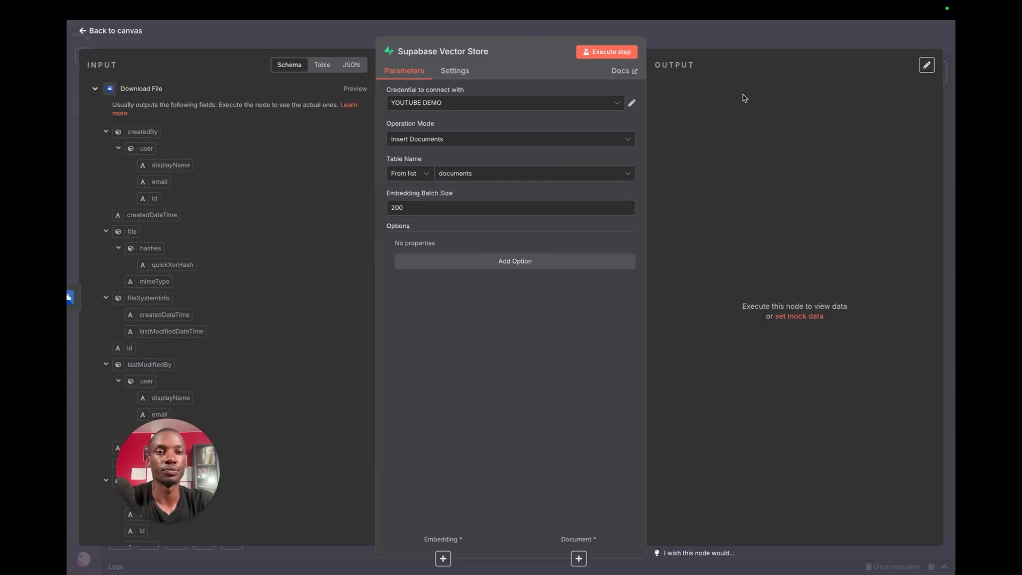
{"action": "left_click", "coordinate": [745, 42]}
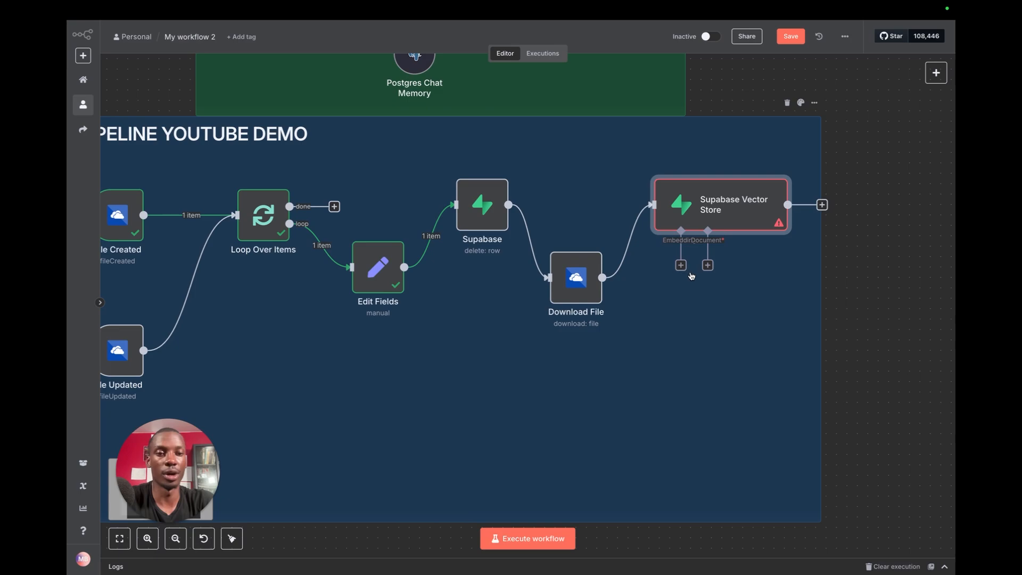
Step: Attach an Embeddings OpenAI model (text-embedding-3-small) to the vector store
{"action": "left_click", "coordinate": [680, 265]}
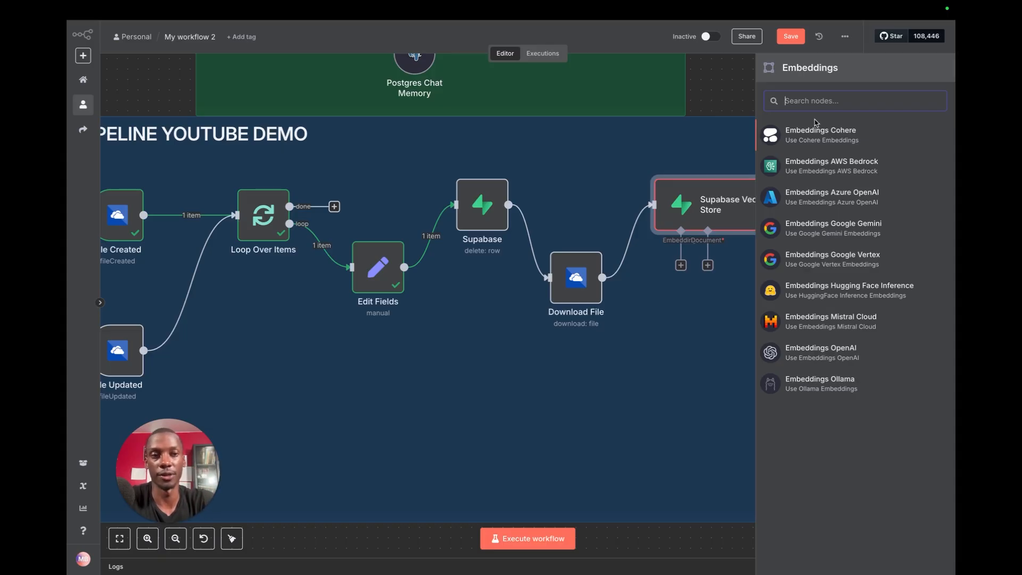
{"action": "left_click", "coordinate": [799, 353]}
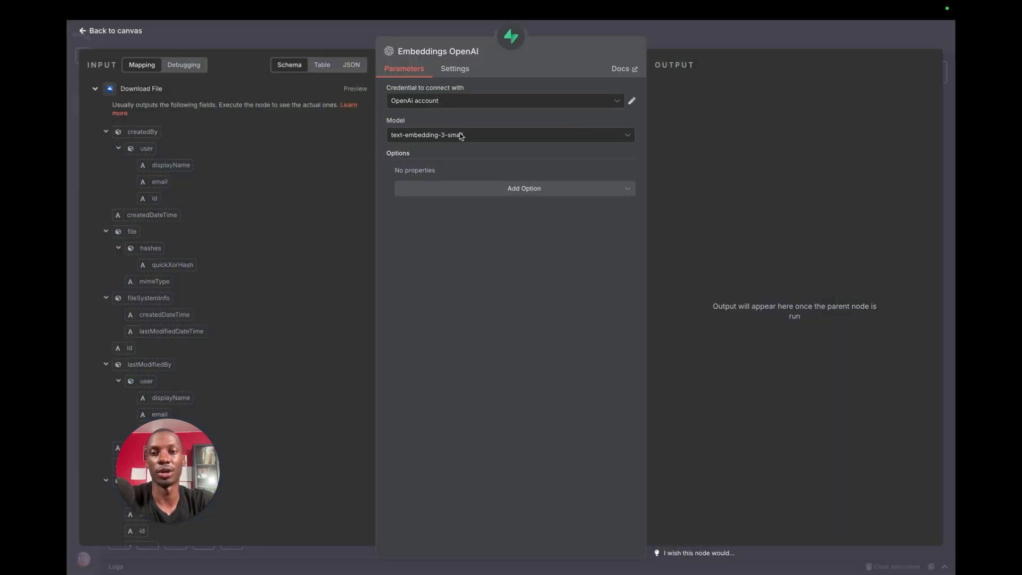
{"action": "left_click", "coordinate": [694, 36]}
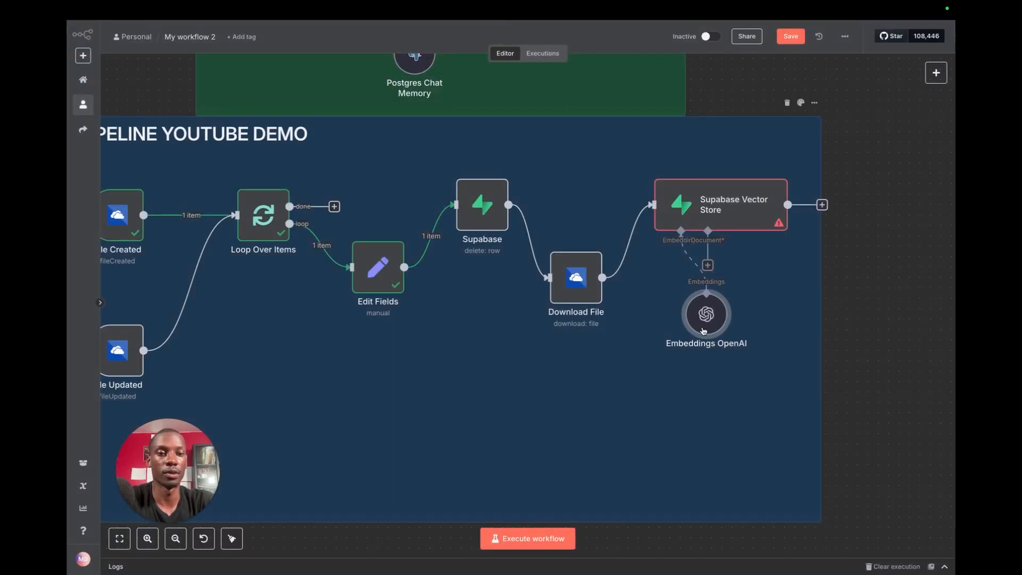
{"action": "left_click_drag", "start_coordinate": [702, 331], "coordinate": [671, 320]}
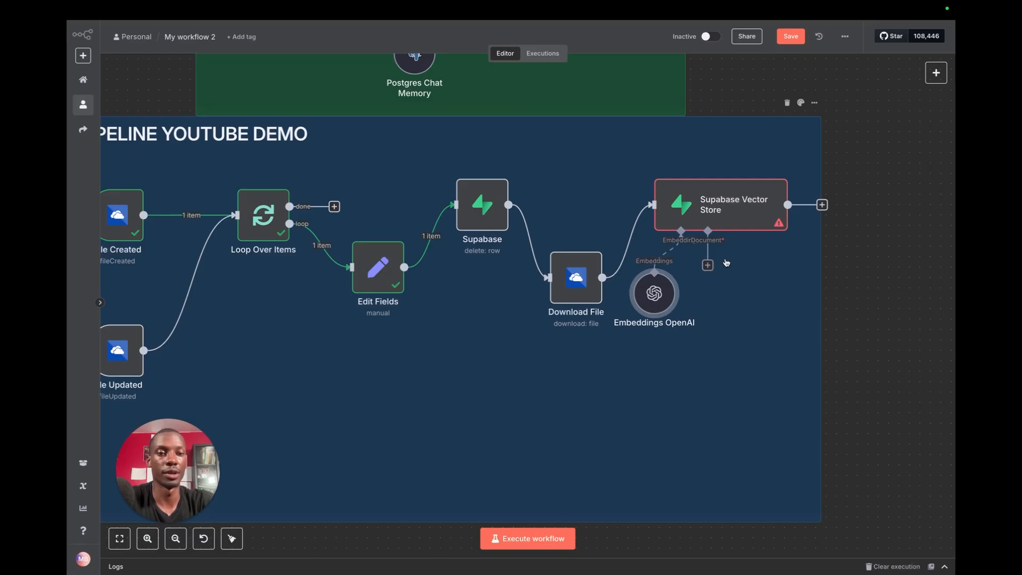
Step: Attach a Default Data Loader to the vector store and add its Metadata option
{"action": "left_click", "coordinate": [707, 265]}
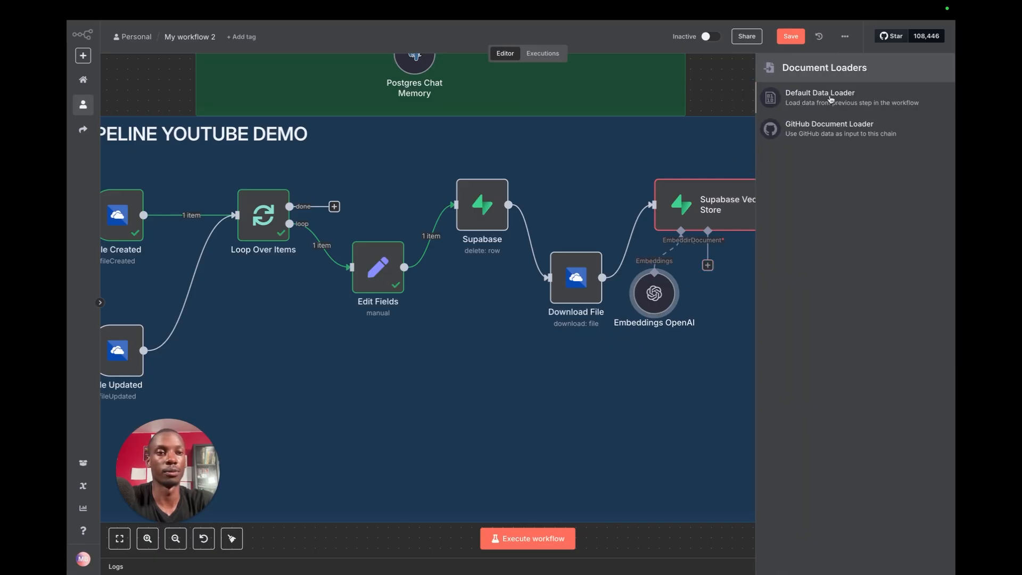
{"action": "left_click", "coordinate": [829, 98]}
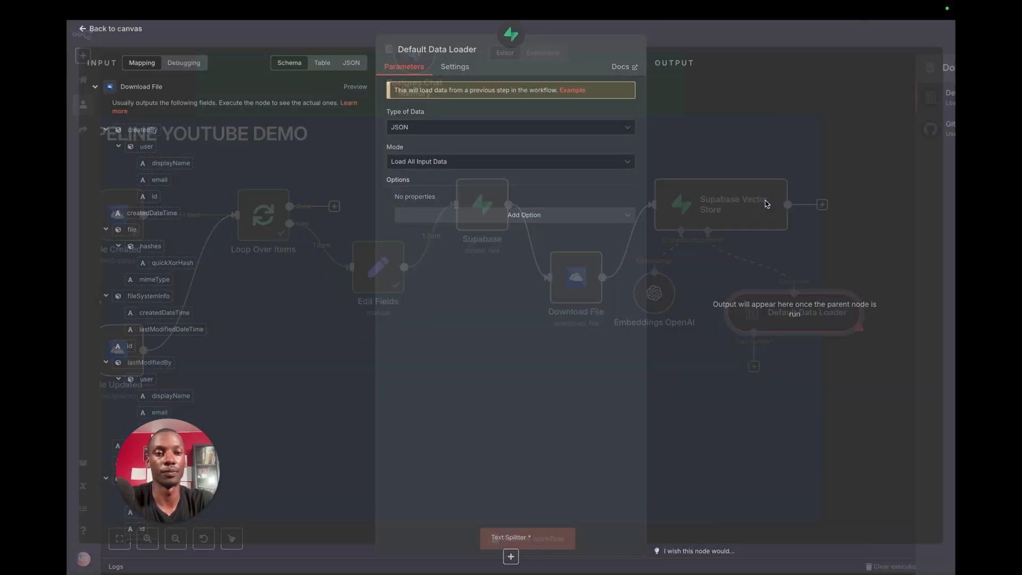
{"action": "left_click", "coordinate": [524, 216]}
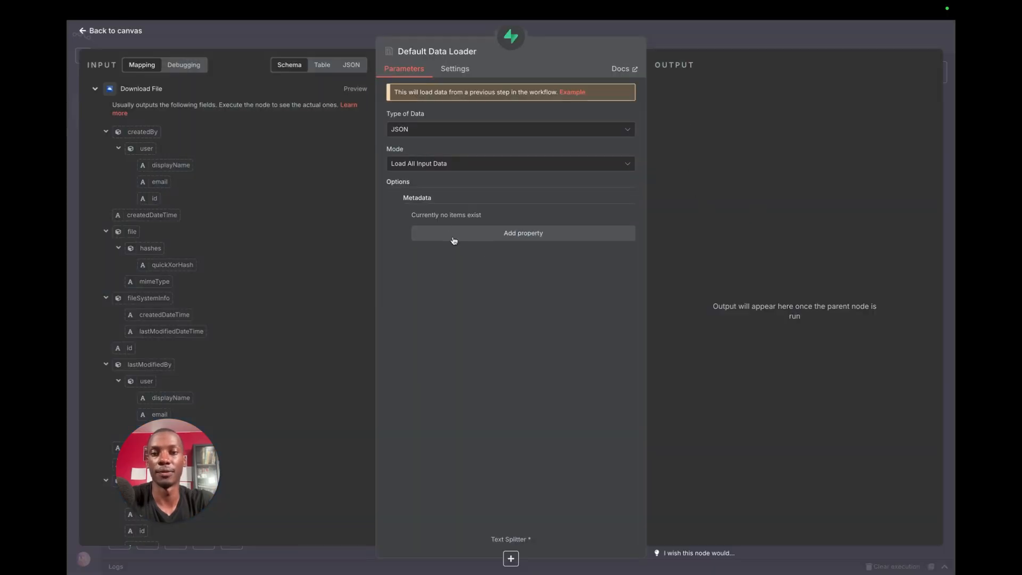
Step: In Supabase's Table Editor, view the documents table and confirm it has 0 records
{"action": "mouse_move", "coordinate": [524, 4]}
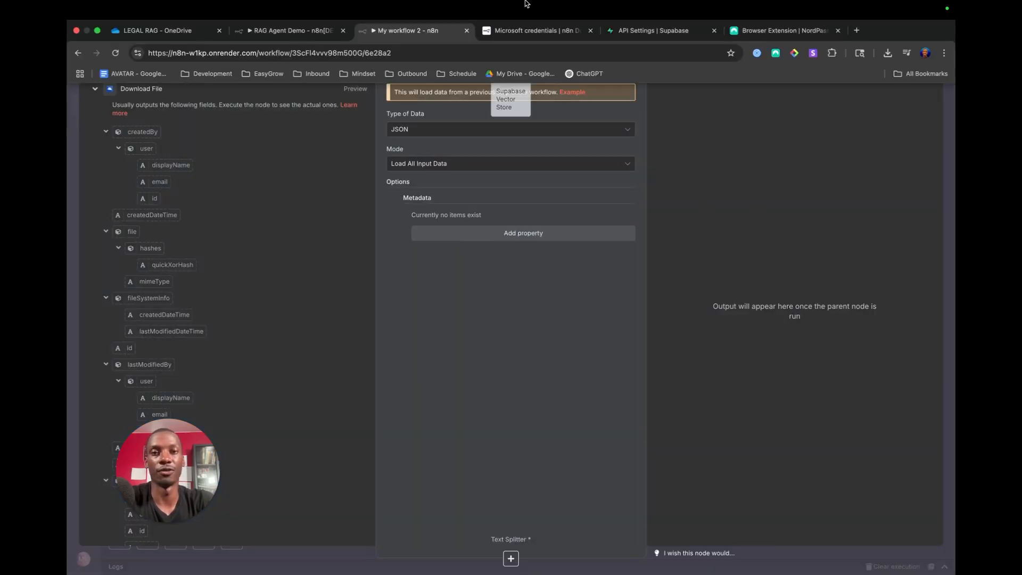
{"action": "left_click", "coordinate": [639, 32]}
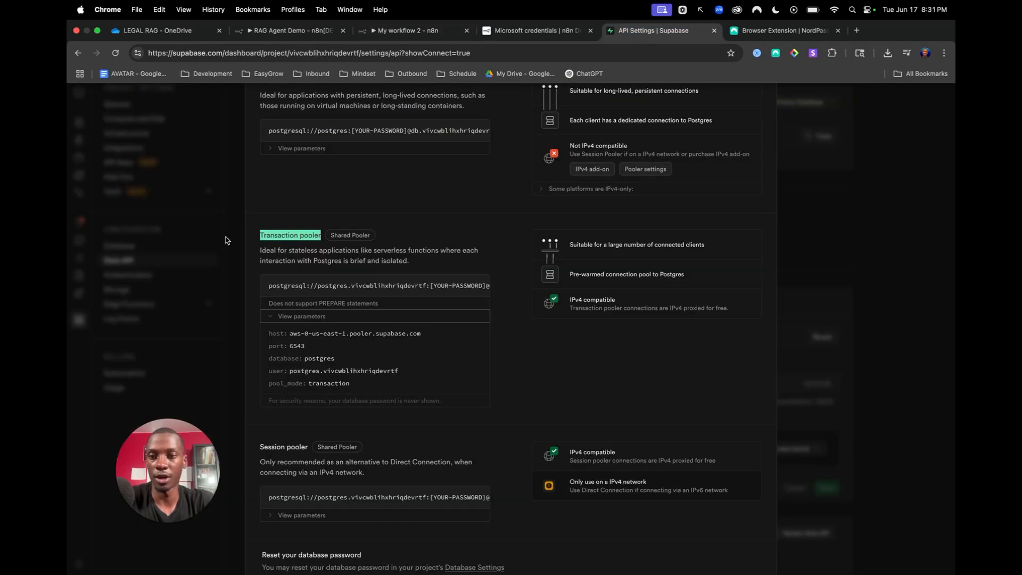
{"action": "left_click", "coordinate": [167, 228]}
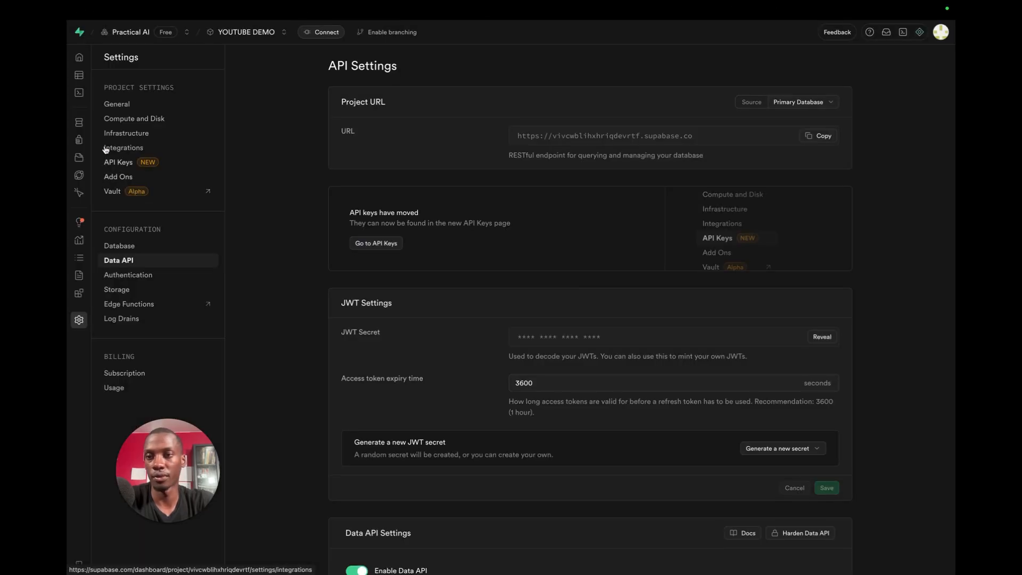
{"action": "left_click", "coordinate": [86, 81]}
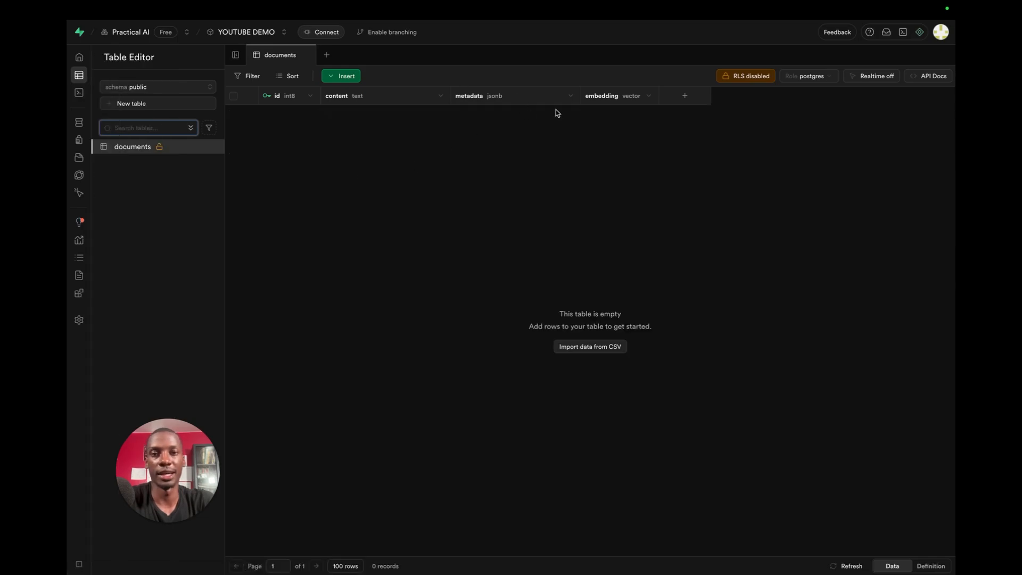
{"action": "left_click", "coordinate": [518, 136]}
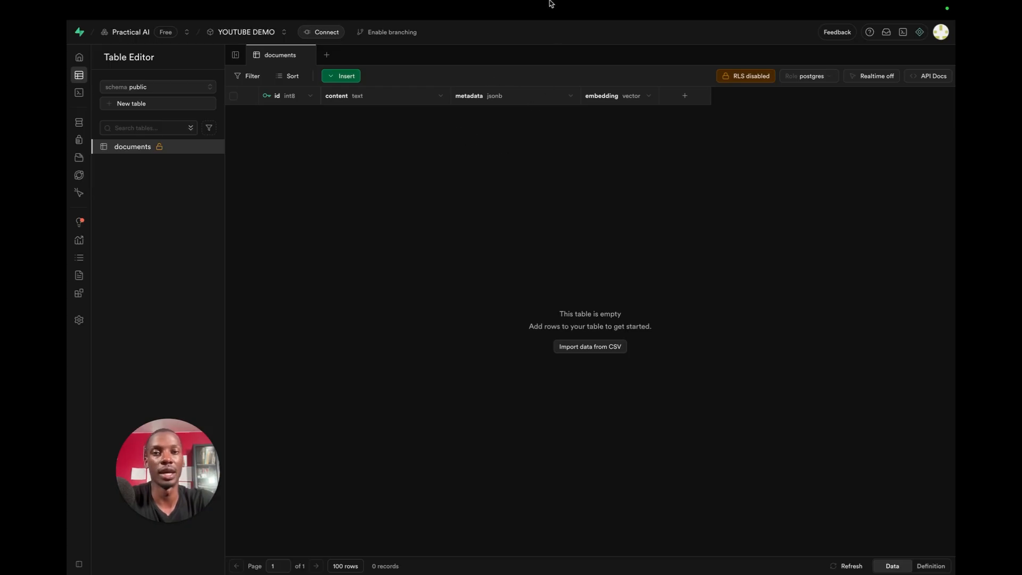
{"action": "mouse_move", "coordinate": [550, 3]}
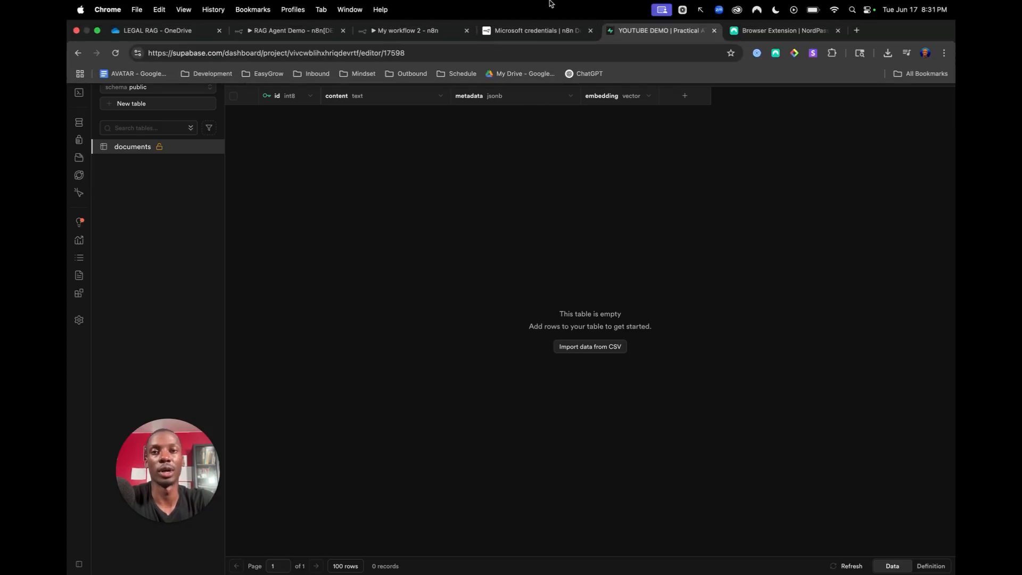
Step: Add a file_name metadata property to the Default Data Loader, valued from Edit Fields' file_name
{"action": "left_click", "coordinate": [414, 32]}
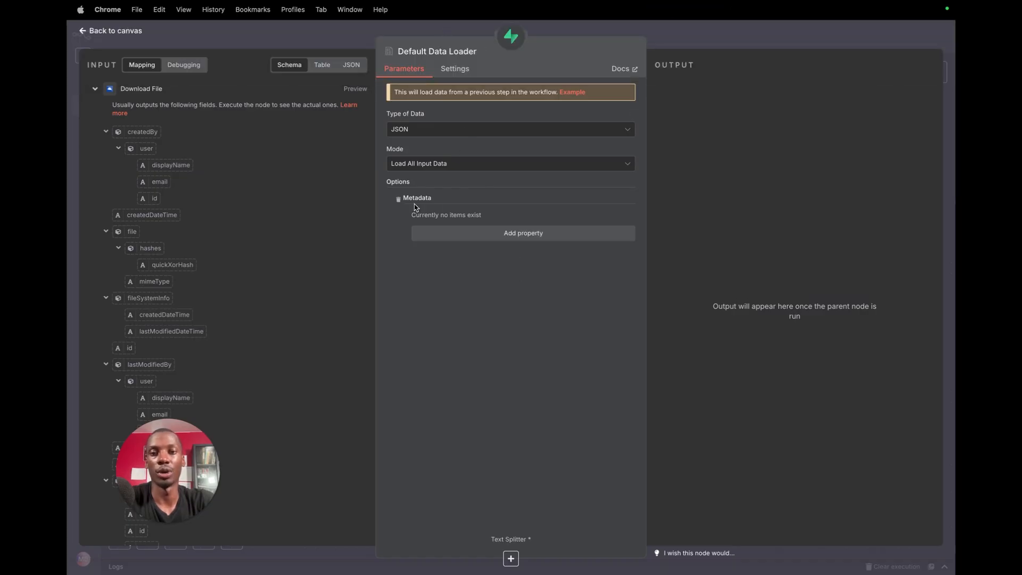
{"action": "left_click", "coordinate": [398, 198]}
{"action": "left_click", "coordinate": [514, 222]}
{"action": "left_click", "coordinate": [489, 249]}
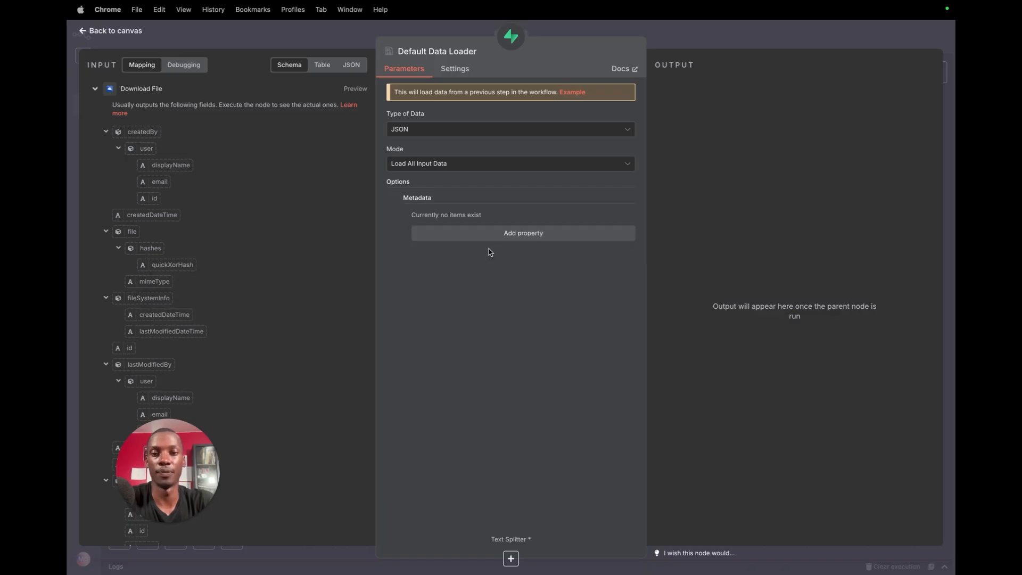
{"action": "left_click", "coordinate": [488, 235]}
{"action": "left_click", "coordinate": [480, 232]}
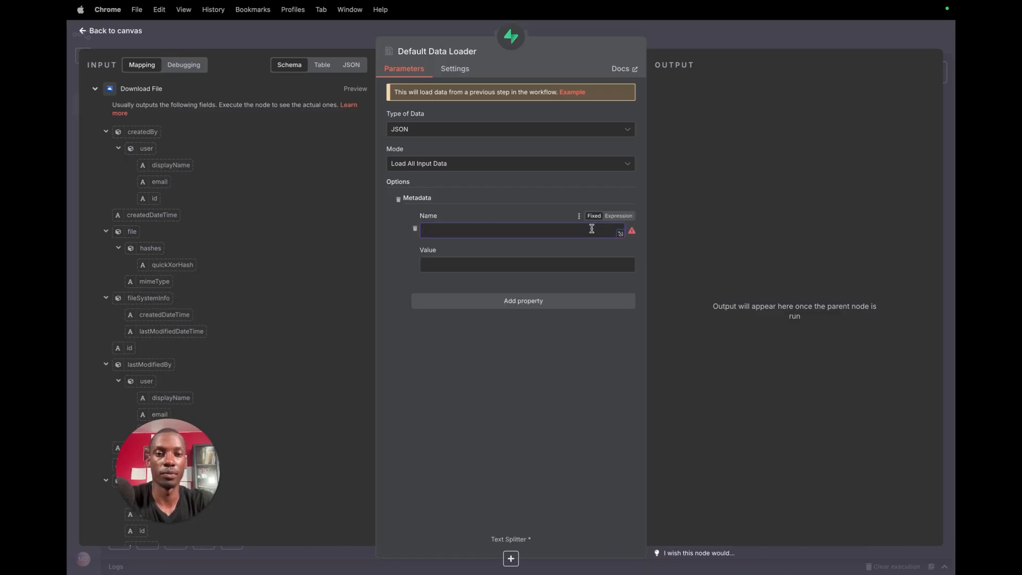
{"action": "type", "text": "file_name"}
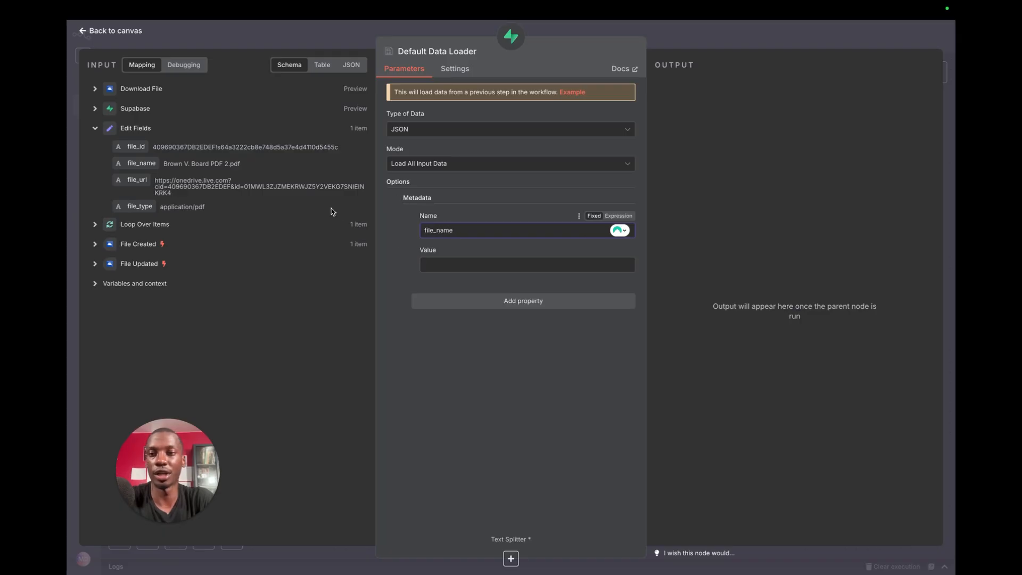
{"action": "left_click_drag", "start_coordinate": [141, 162], "coordinate": [445, 263]}
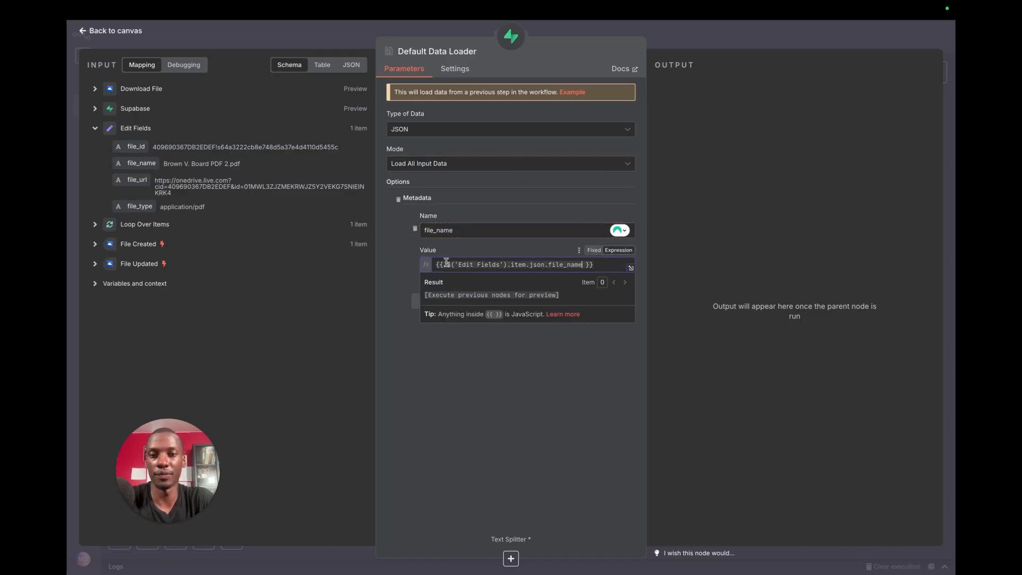
{"action": "left_click", "coordinate": [486, 310]}
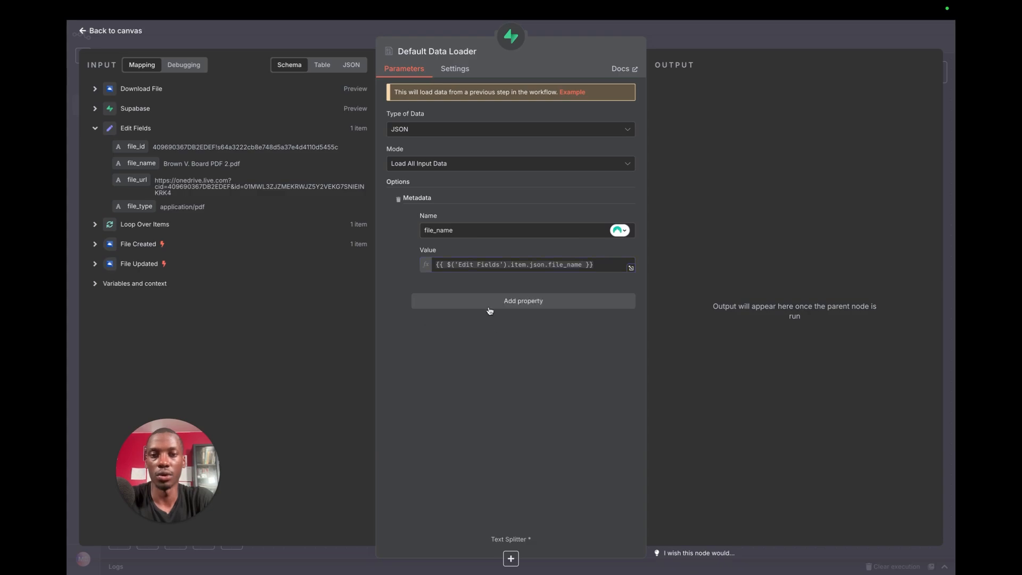
{"action": "key", "text": "Escape"}
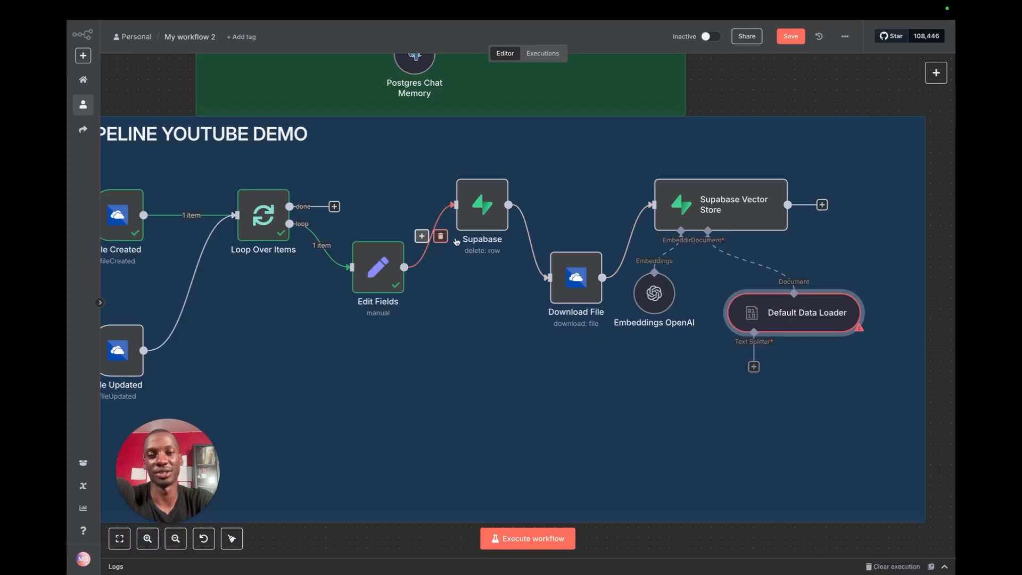
Step: Turn on Always Output Data for the Supabase delete-row node
{"action": "double_click", "coordinate": [481, 217]}
{"action": "left_click", "coordinate": [456, 71]}
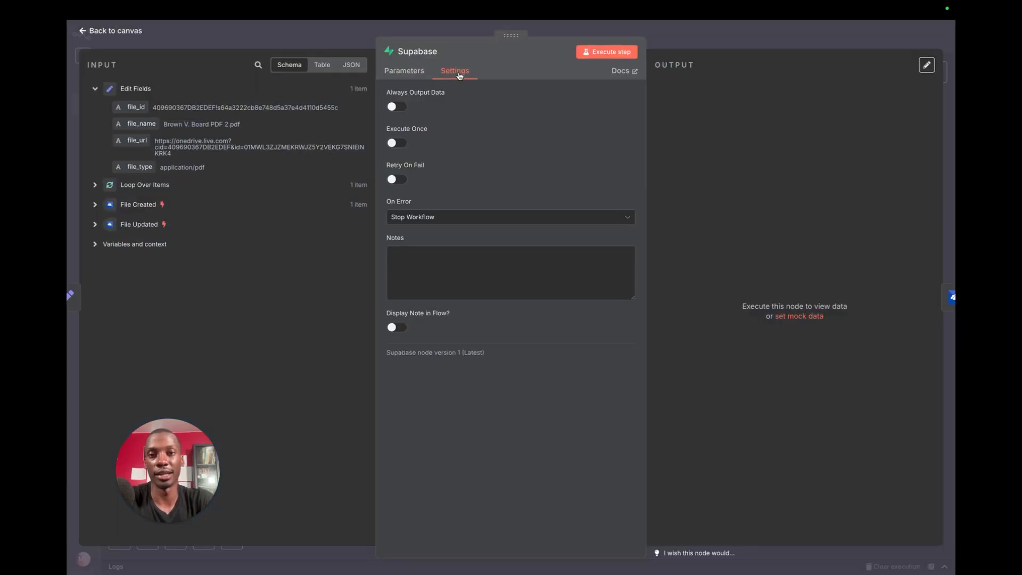
{"action": "left_click", "coordinate": [397, 107]}
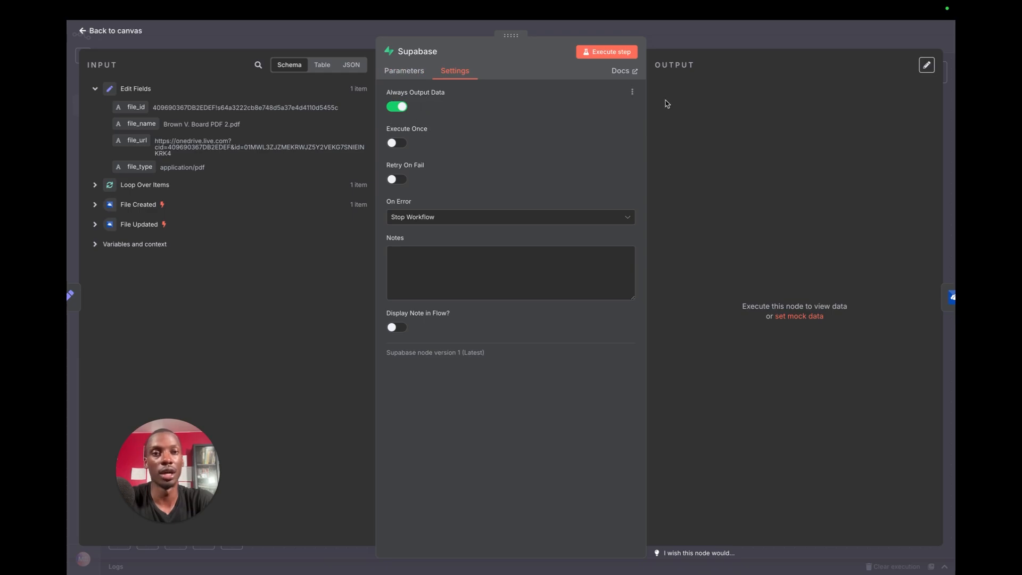
{"action": "left_click", "coordinate": [709, 52]}
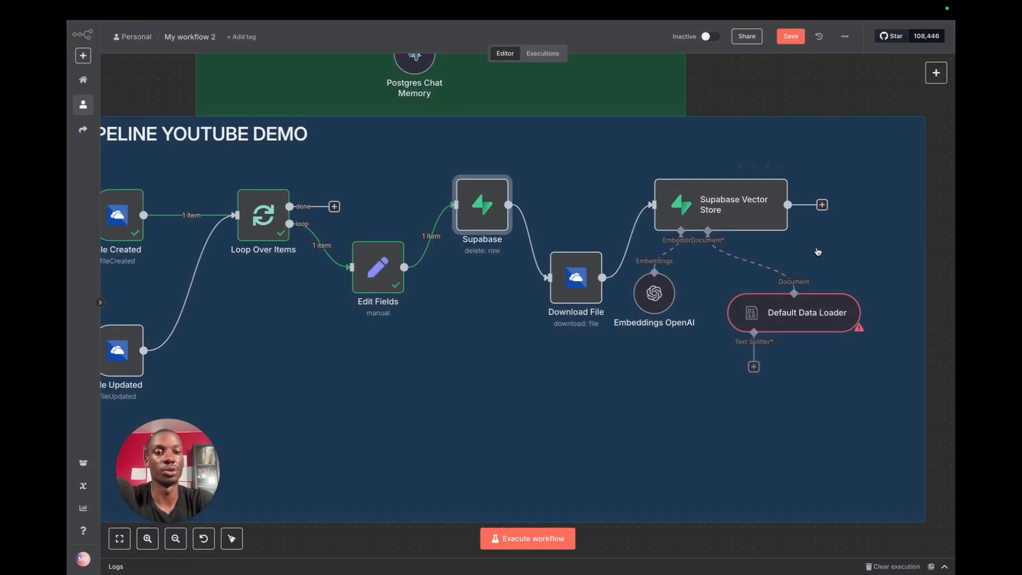
Step: Check the Default Data Loader's file_name metadata expression
{"action": "double_click", "coordinate": [791, 326]}
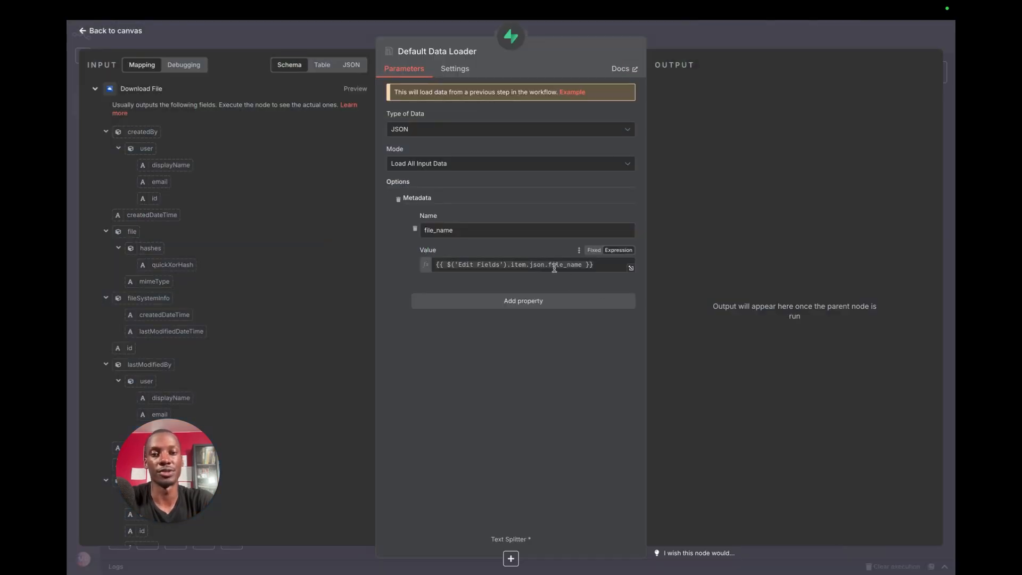
{"action": "left_click", "coordinate": [506, 266]}
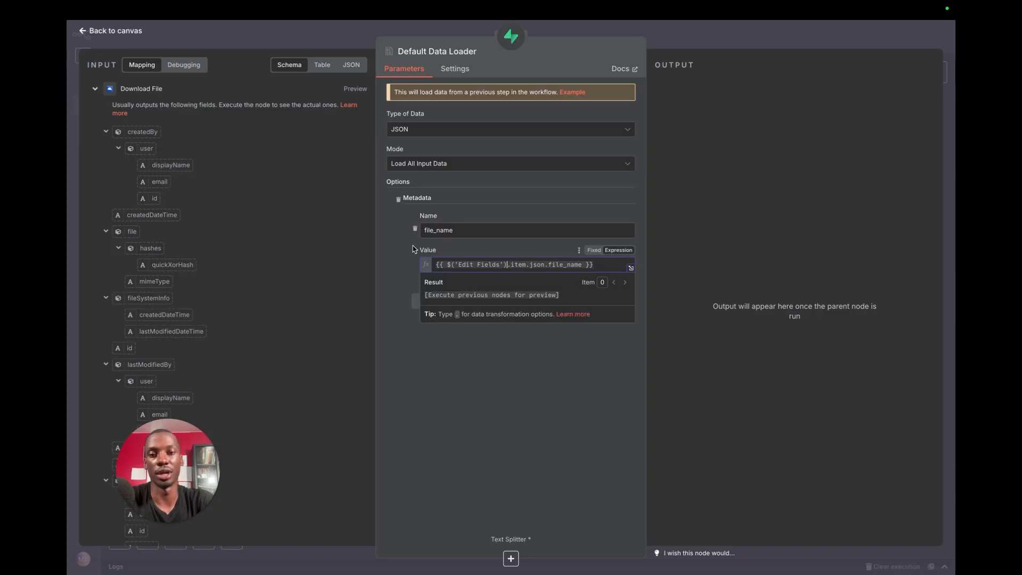
{"action": "left_click", "coordinate": [398, 255]}
{"action": "left_click", "coordinate": [776, 44]}
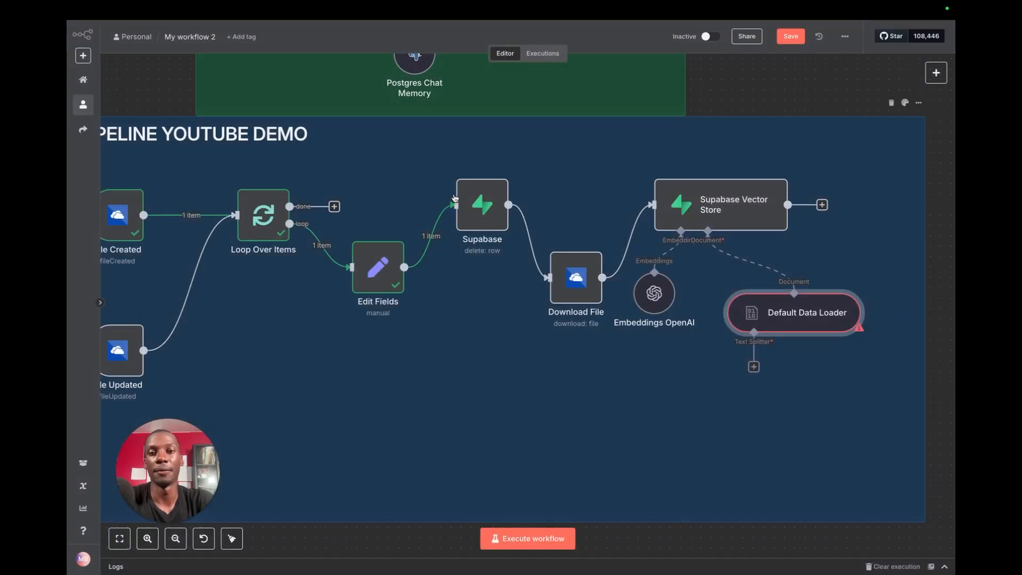
{"action": "scroll", "coordinate": [473, 268], "scroll_direction": "down", "scroll_amount": 1}
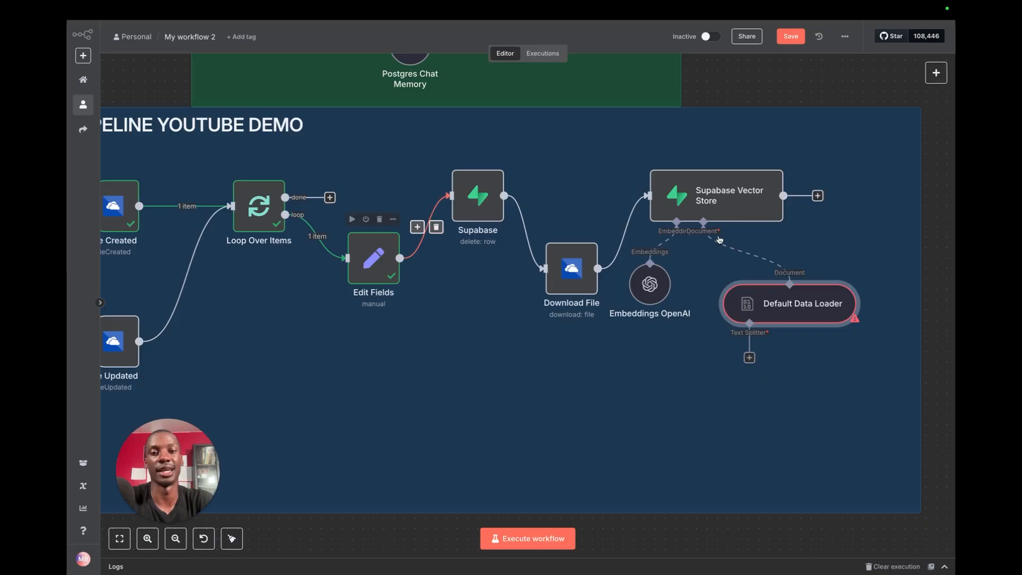
Step: Recheck the Supabase node's settings and reopen the Default Data Loader
{"action": "double_click", "coordinate": [482, 215]}
{"action": "left_click", "coordinate": [461, 75]}
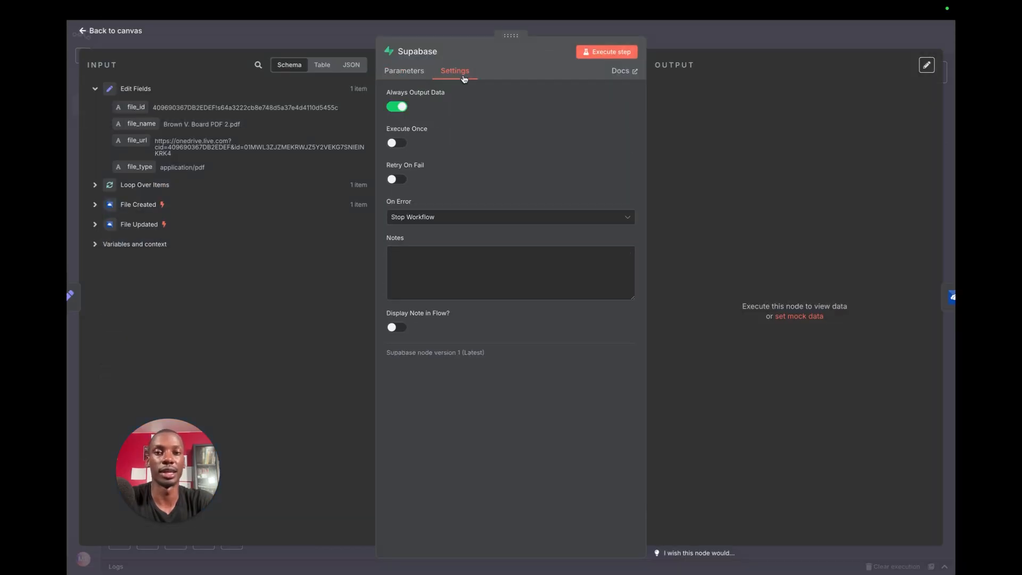
{"action": "left_click", "coordinate": [748, 38]}
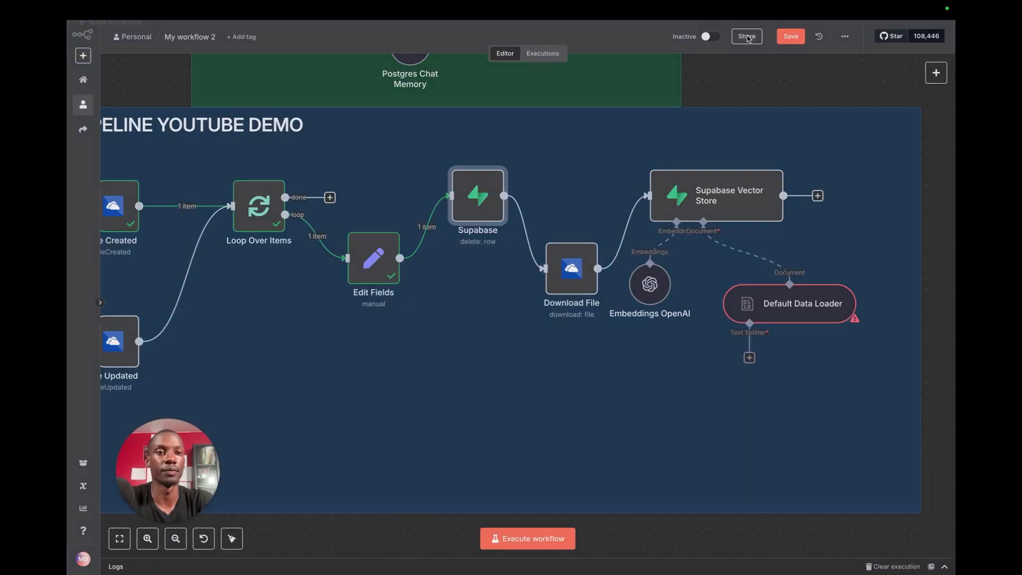
{"action": "scroll", "coordinate": [764, 314], "scroll_direction": "right", "scroll_amount": 1}
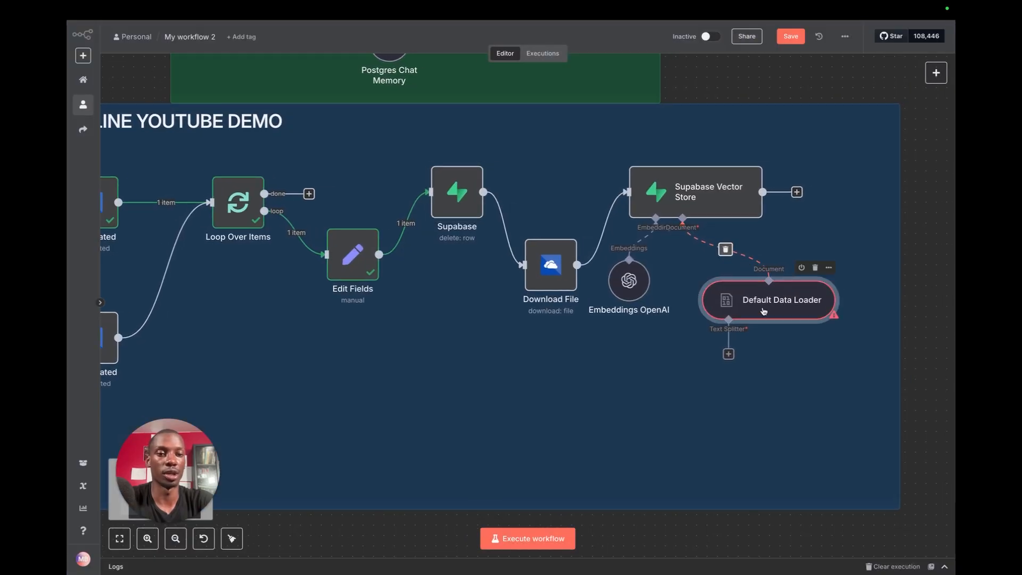
{"action": "double_click", "coordinate": [764, 313]}
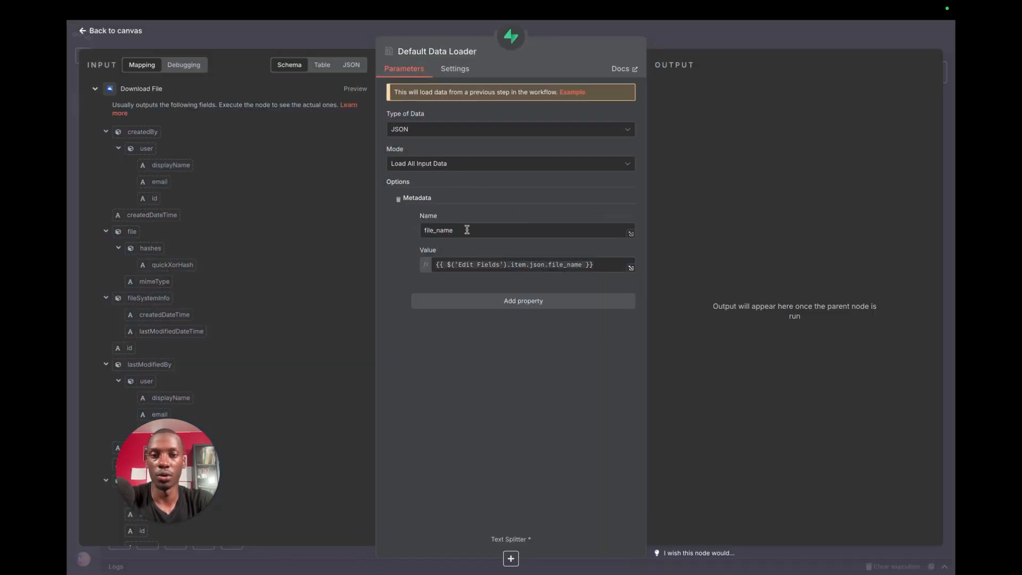
Step: Add a file_url metadata property mapped from Edit Fields' file_url
{"action": "left_click", "coordinate": [509, 302]}
{"action": "scroll", "coordinate": [262, 285], "scroll_direction": "down", "scroll_amount": 3}
{"action": "scroll", "coordinate": [144, 126], "scroll_direction": "up", "scroll_amount": 3}
{"action": "left_click", "coordinate": [95, 88]}
{"action": "left_click", "coordinate": [96, 128]}
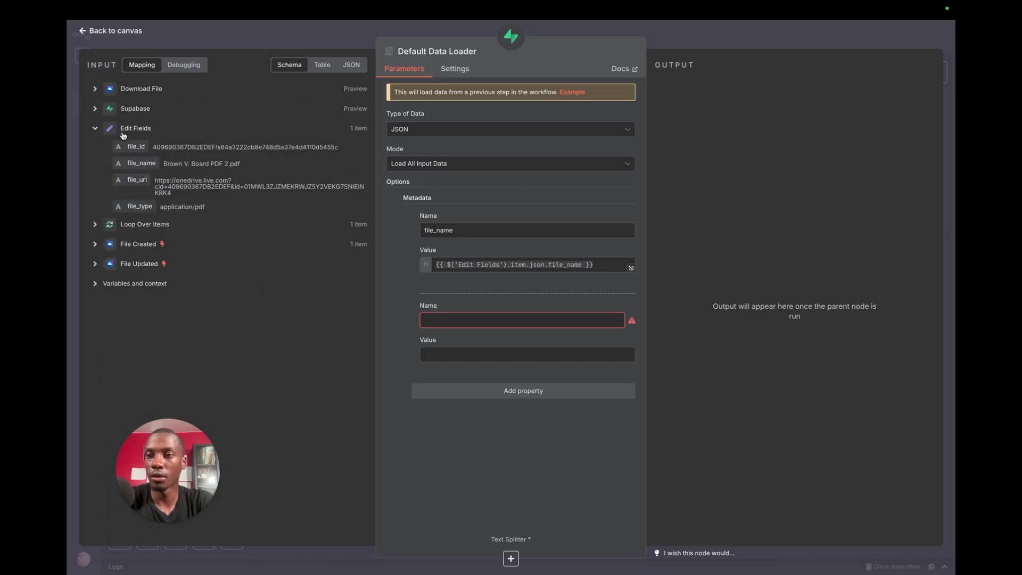
{"action": "left_click_drag", "start_coordinate": [143, 182], "coordinate": [476, 349]}
{"action": "left_click", "coordinate": [471, 319]}
{"action": "type", "text": "file_url"}
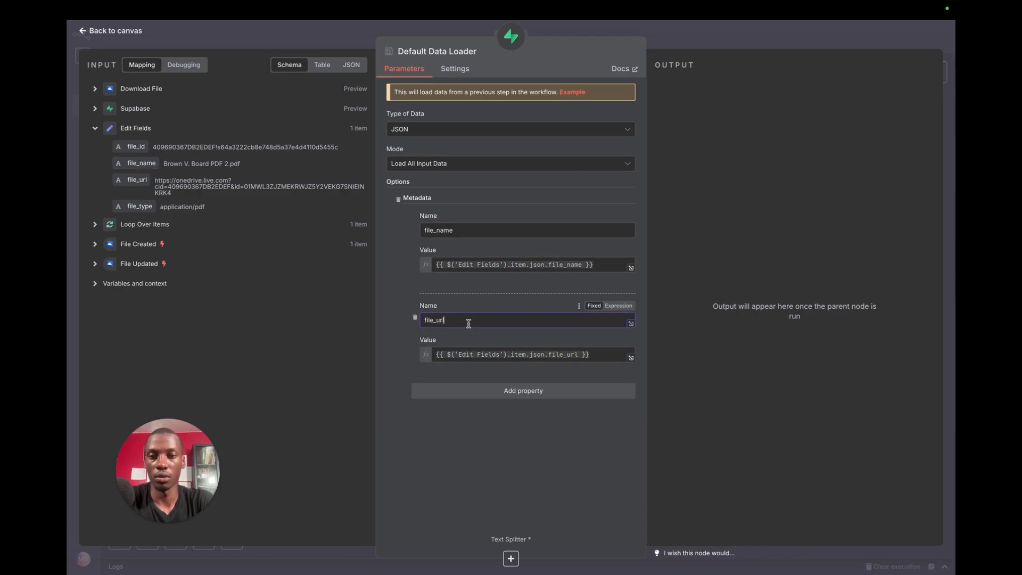
Step: Add a file_id metadata property mapped from Edit Fields' file_id
{"action": "left_click", "coordinate": [477, 391]}
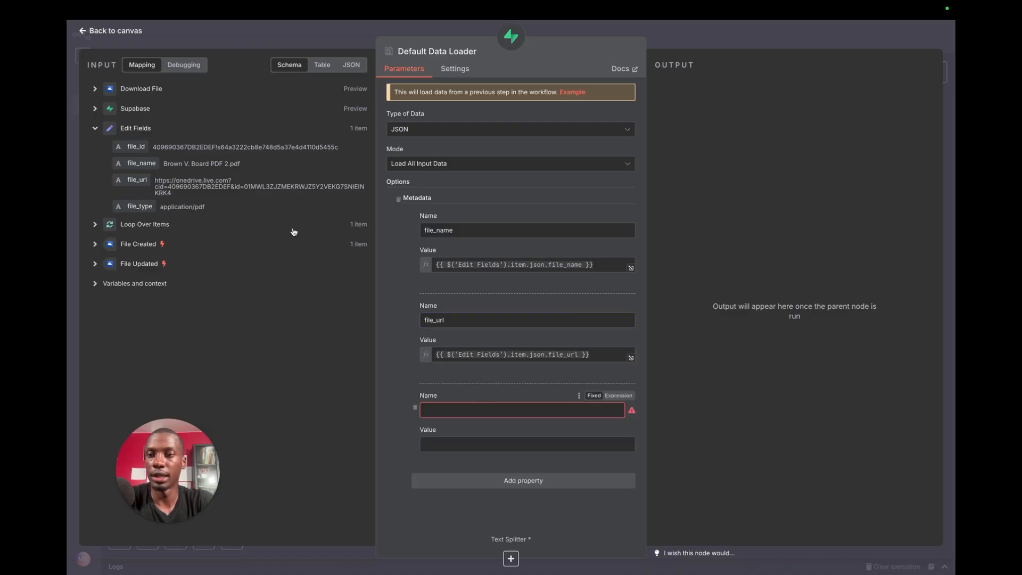
{"action": "left_click", "coordinate": [481, 410]}
{"action": "type", "text": "file"}
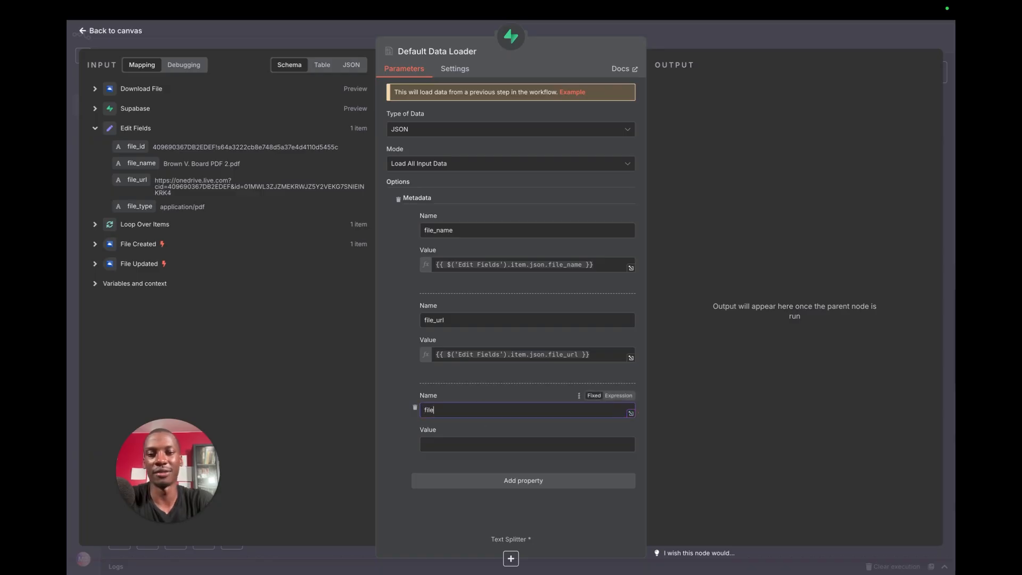
{"action": "type", "text": "_id"}
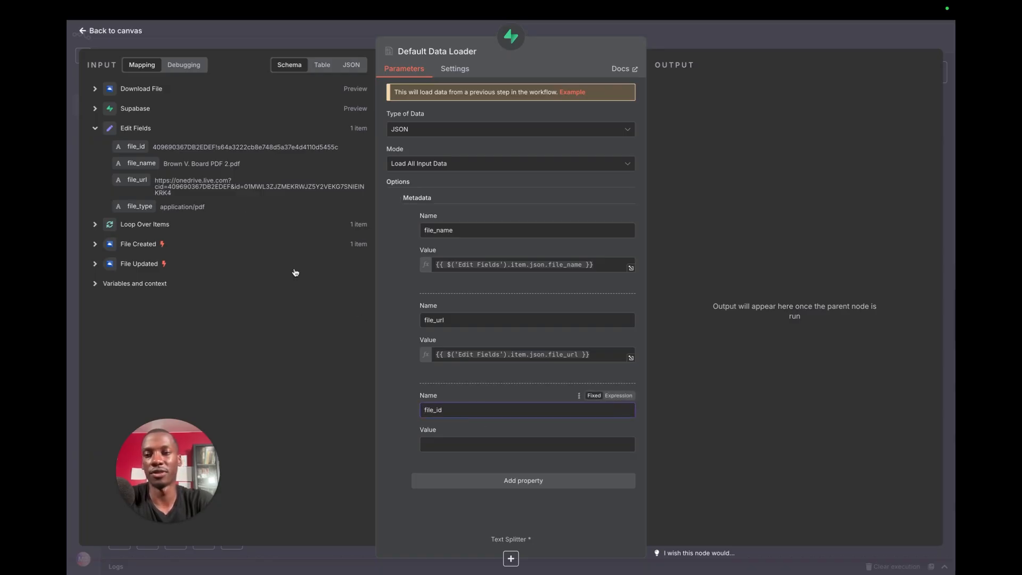
{"action": "left_click_drag", "start_coordinate": [135, 147], "coordinate": [515, 446]}
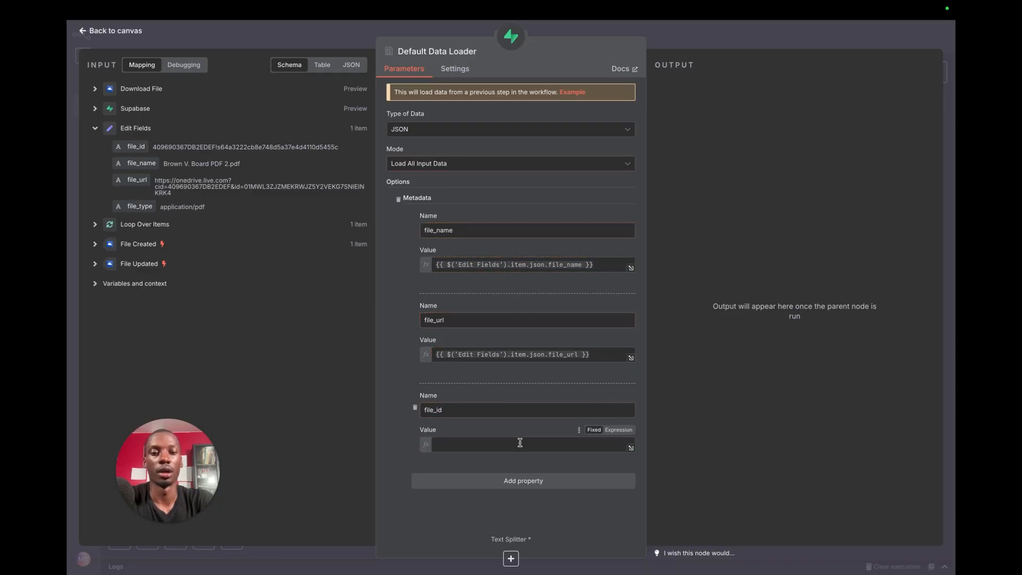
{"action": "left_click", "coordinate": [402, 331]}
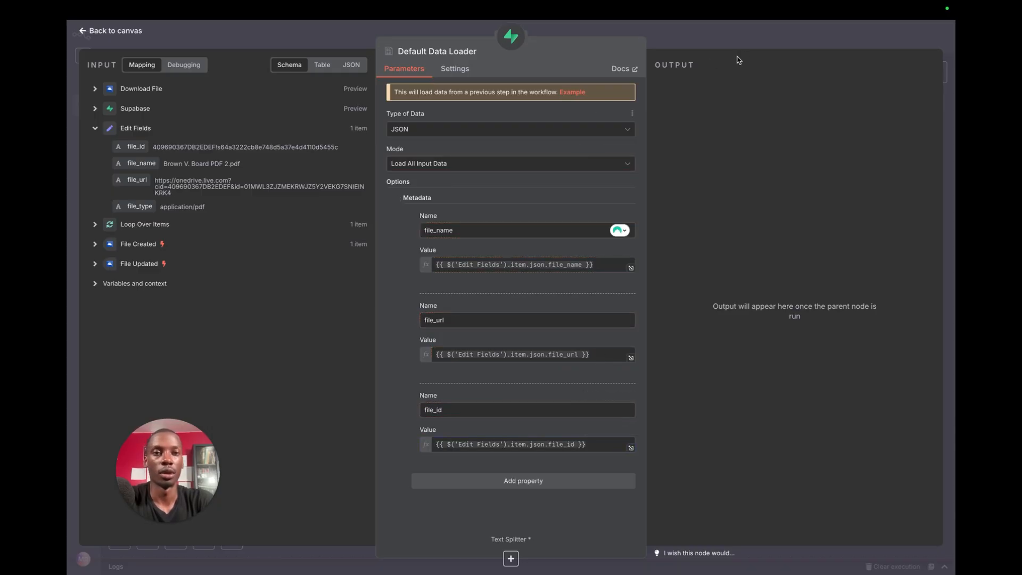
{"action": "left_click", "coordinate": [741, 39]}
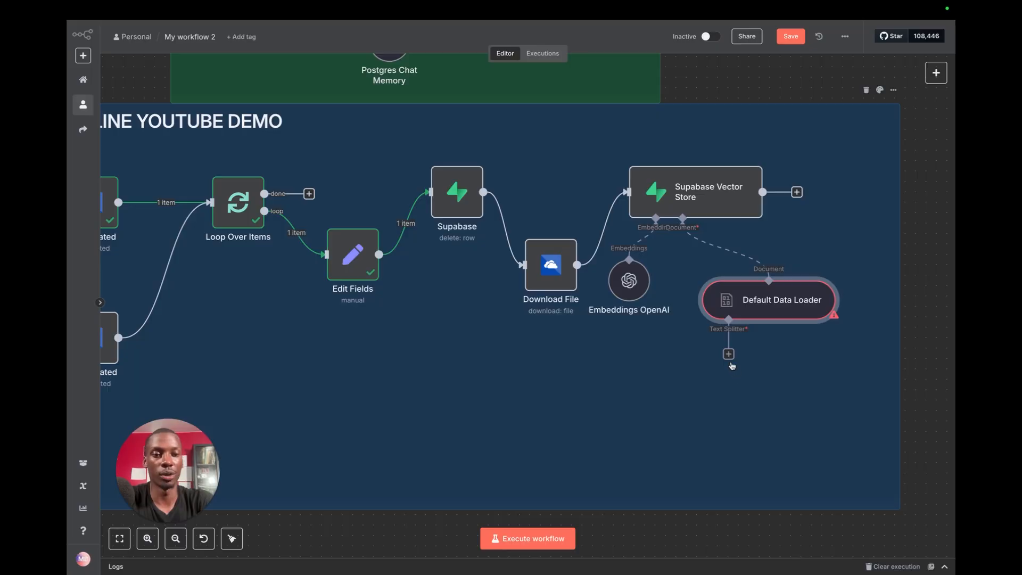
Step: Attach a Recursive Character Text Splitter to the Default Data Loader with chunk size 1000 and overlap 0
{"action": "left_click", "coordinate": [728, 355]}
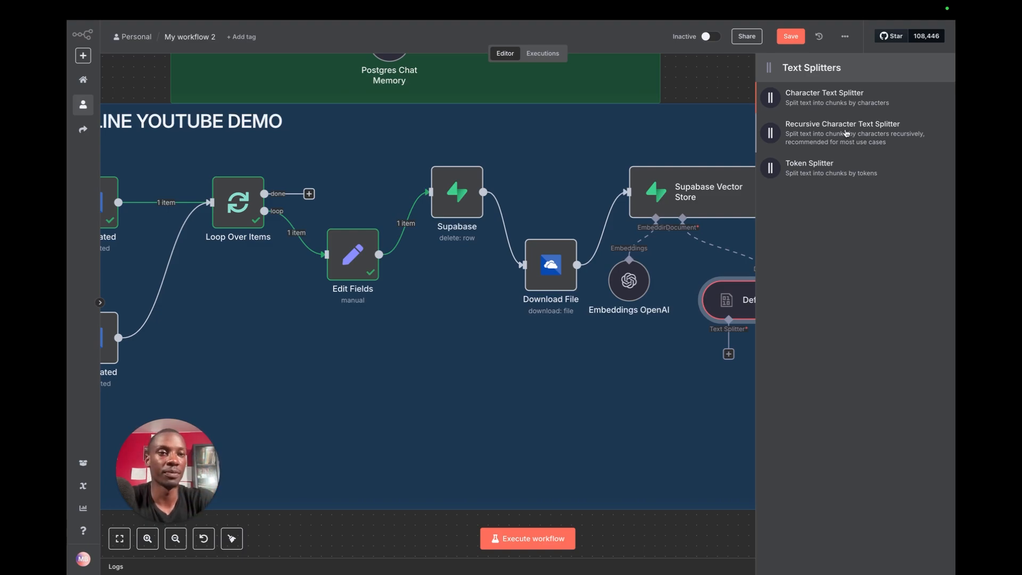
{"action": "left_click", "coordinate": [842, 130]}
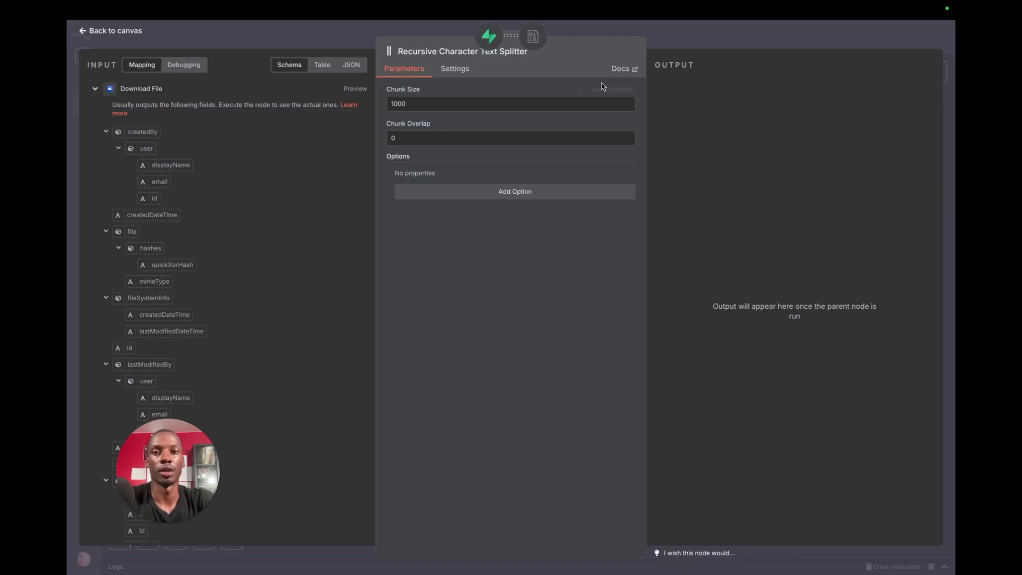
{"action": "left_click_drag", "start_coordinate": [419, 89], "coordinate": [386, 126]}
{"action": "left_click", "coordinate": [441, 128]}
{"action": "left_click", "coordinate": [445, 155]}
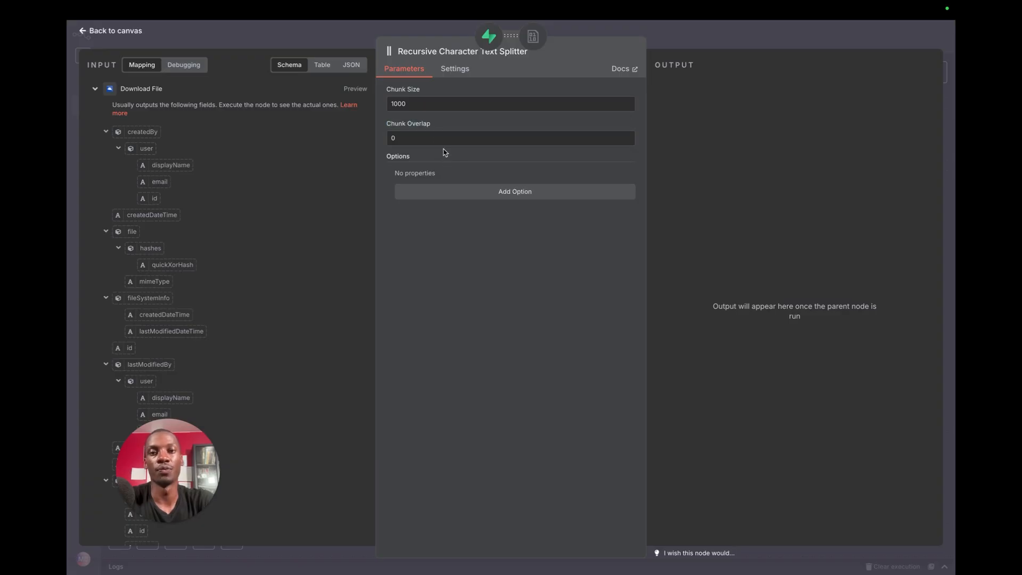
{"action": "left_click", "coordinate": [399, 138]}
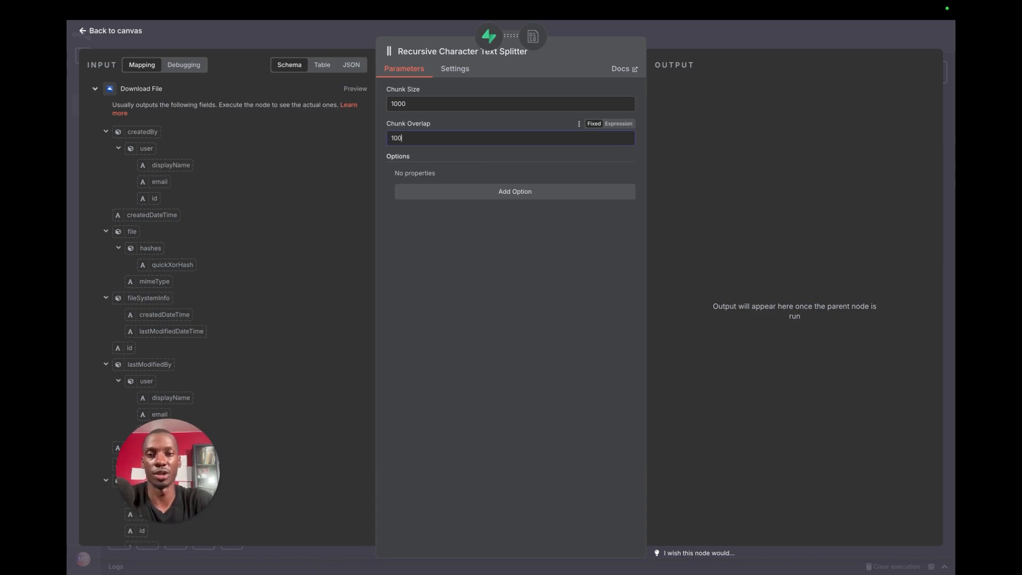
{"action": "left_click", "coordinate": [451, 158]}
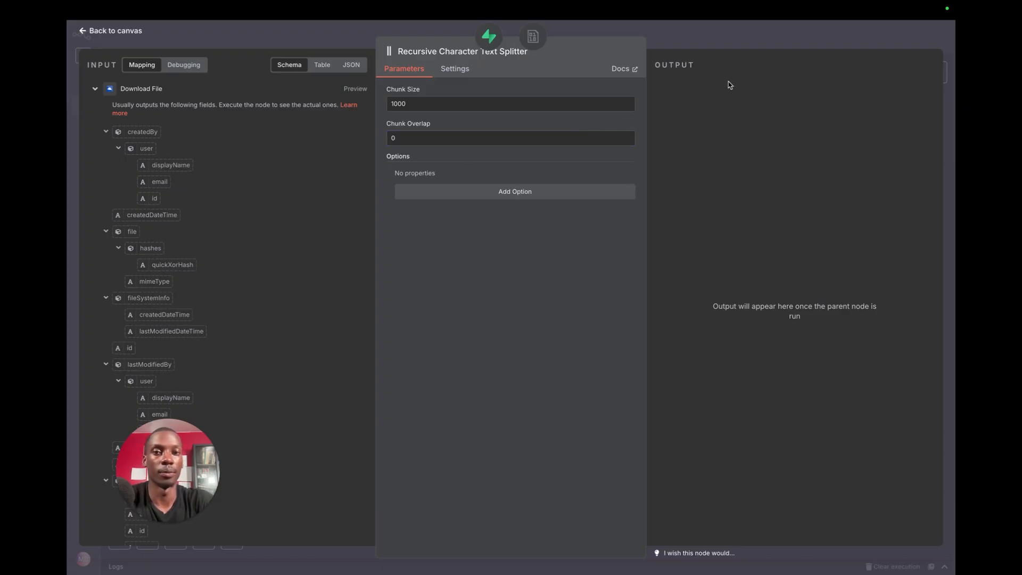
{"action": "left_click", "coordinate": [714, 45]}
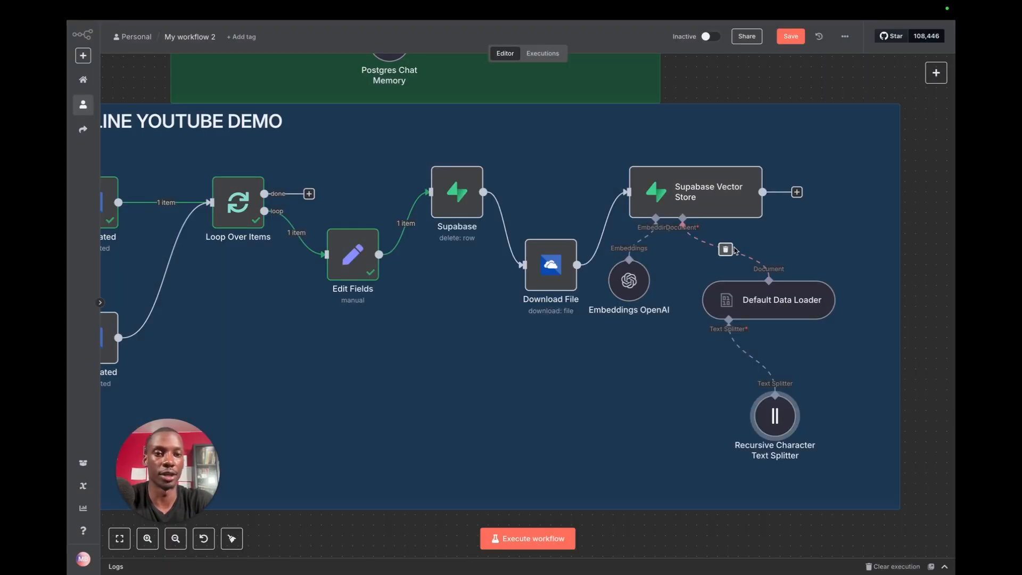
Step: Connect the Supabase Vector Store output back into the Loop Over Items input
{"action": "scroll", "coordinate": [734, 250], "scroll_direction": "down", "scroll_amount": 2}
{"action": "scroll", "coordinate": [740, 247], "scroll_direction": "left", "scroll_amount": 2}
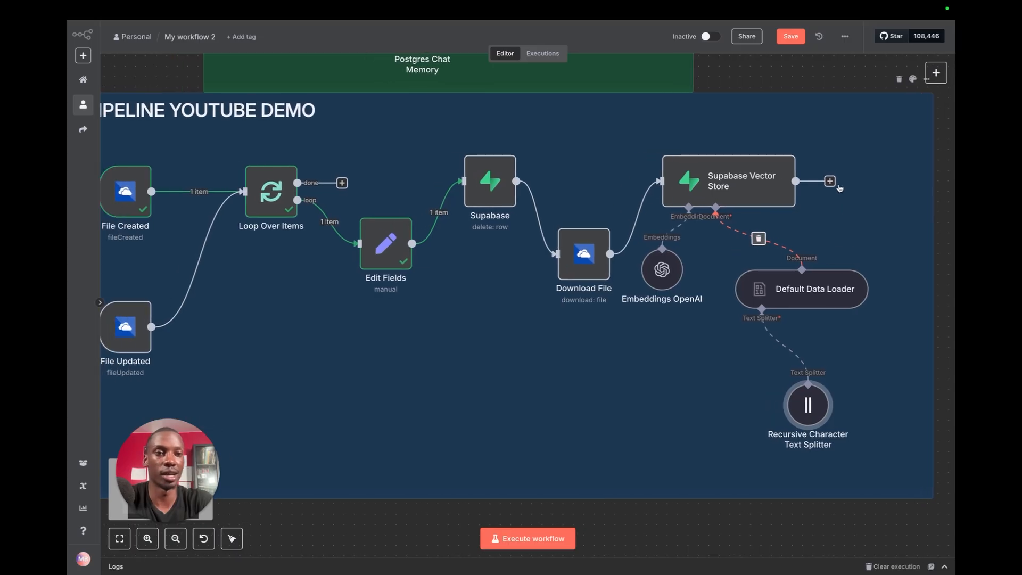
{"action": "left_click_drag", "start_coordinate": [795, 181], "coordinate": [244, 194]}
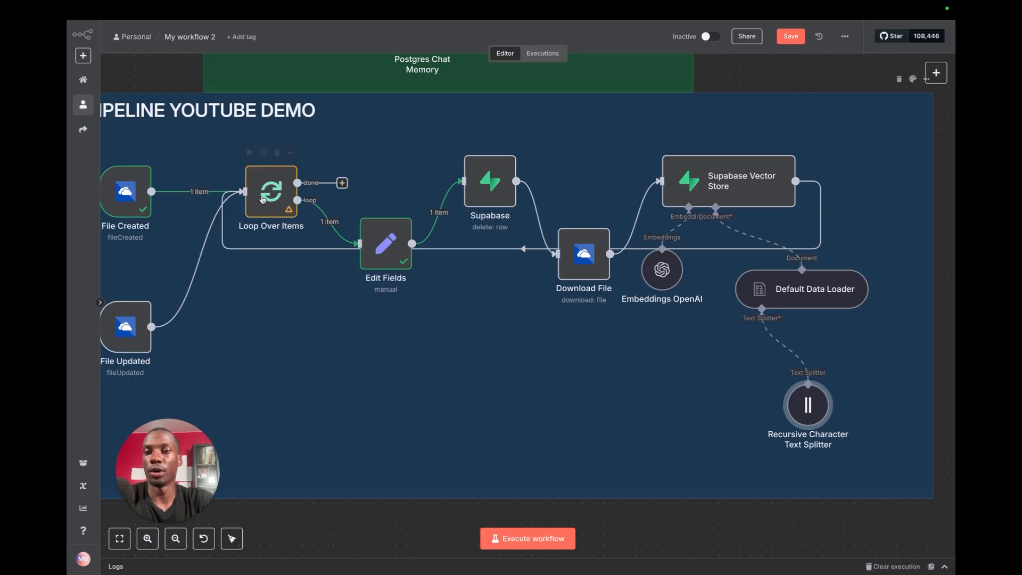
Step: Save the workflow with the RAG pipeline fully assembled
{"action": "left_click", "coordinate": [792, 37]}
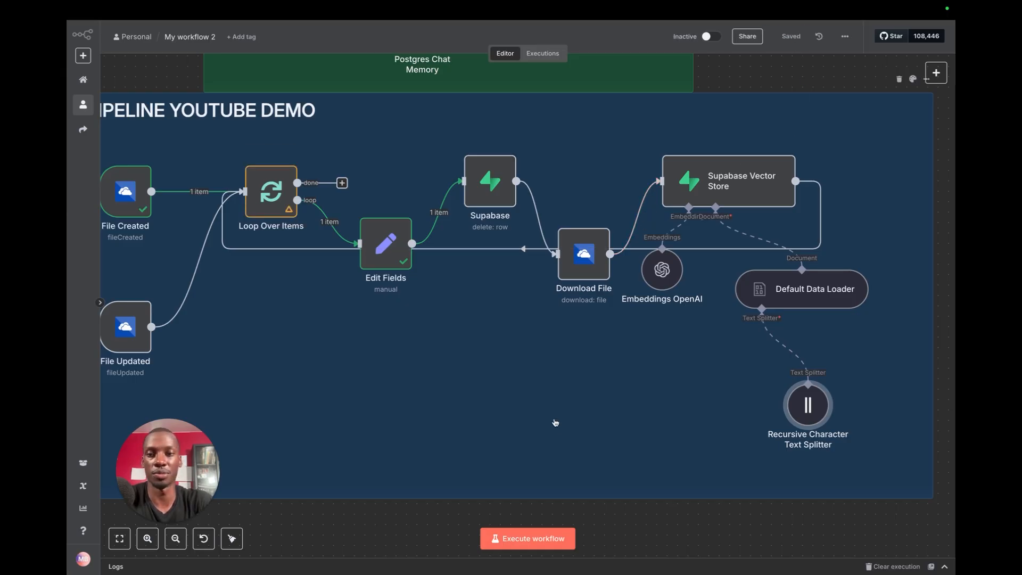
{"action": "scroll", "coordinate": [515, 394], "scroll_direction": "left", "scroll_amount": 3}
{"action": "scroll", "coordinate": [515, 394], "scroll_direction": "down", "scroll_amount": 3}
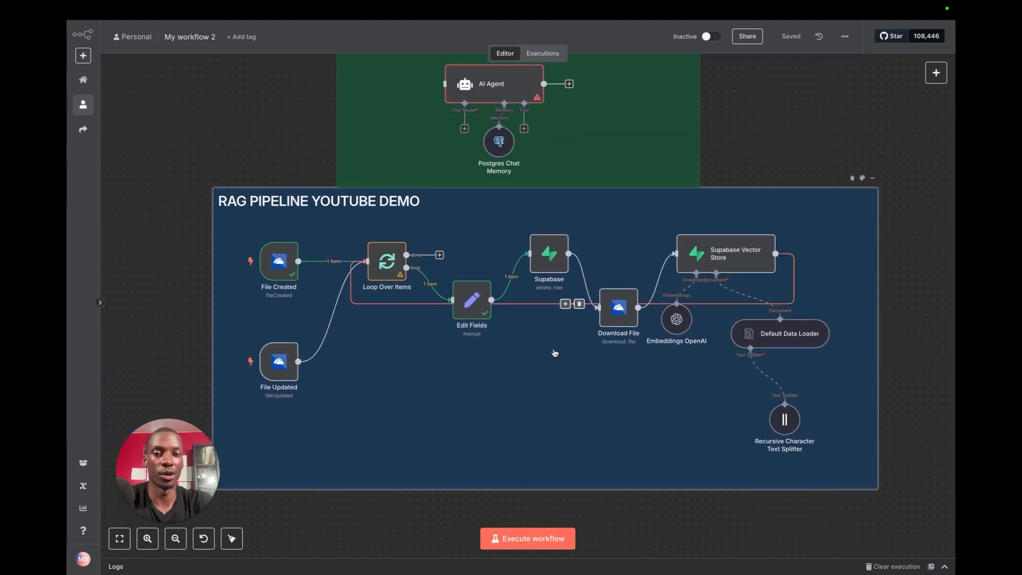
{"action": "scroll", "coordinate": [554, 353], "scroll_direction": "up", "scroll_amount": 1}
{"action": "scroll", "coordinate": [554, 353], "scroll_direction": "up", "scroll_amount": 1}
Step: Add a publicly available 'When chat message received' trigger placed left of the AI Agent
{"action": "mouse_move", "coordinate": [493, 127]}
{"action": "left_mouse_down"}
{"action": "mouse_move", "coordinate": [478, 118]}
{"action": "mouse_move", "coordinate": [495, 125]}
{"action": "left_mouse_up"}
{"action": "left_click", "coordinate": [935, 74]}
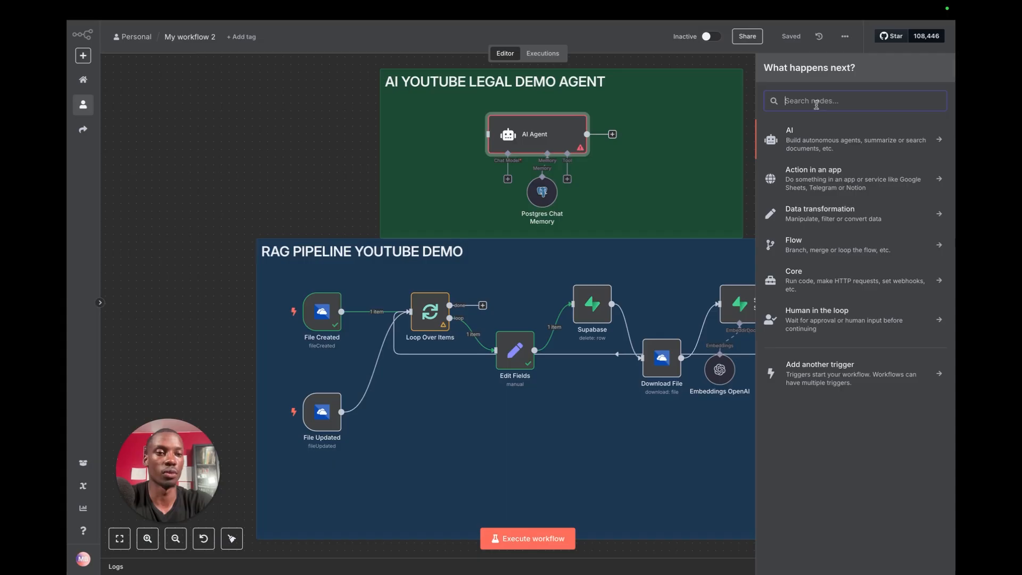
{"action": "left_click", "coordinate": [857, 379]}
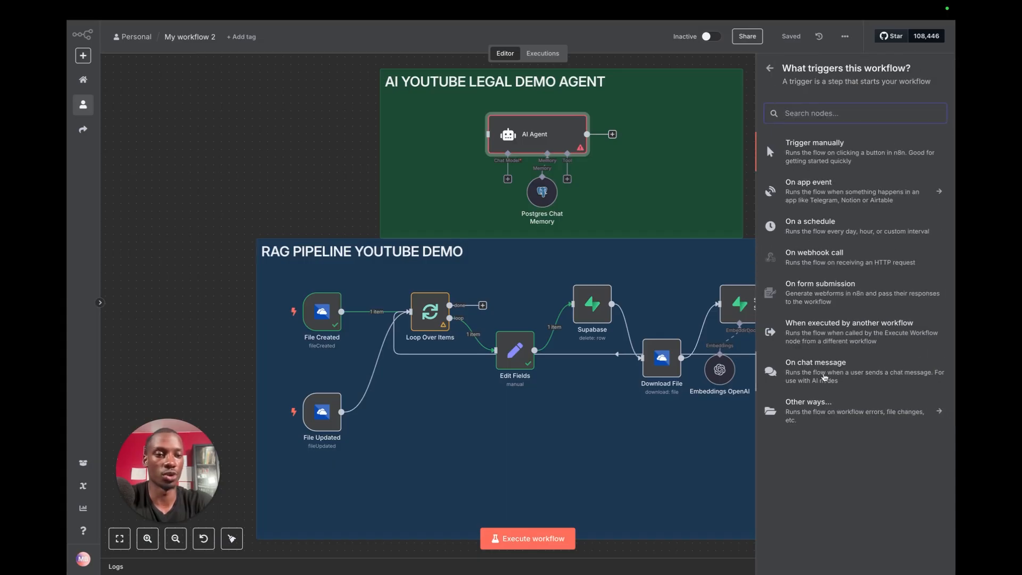
{"action": "left_click", "coordinate": [823, 376]}
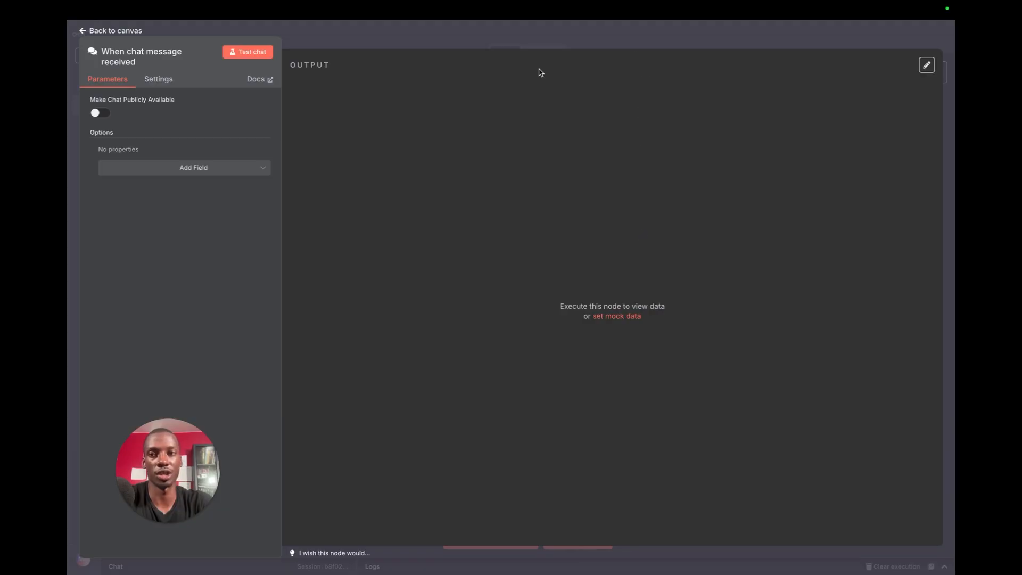
{"action": "left_click", "coordinate": [100, 112]}
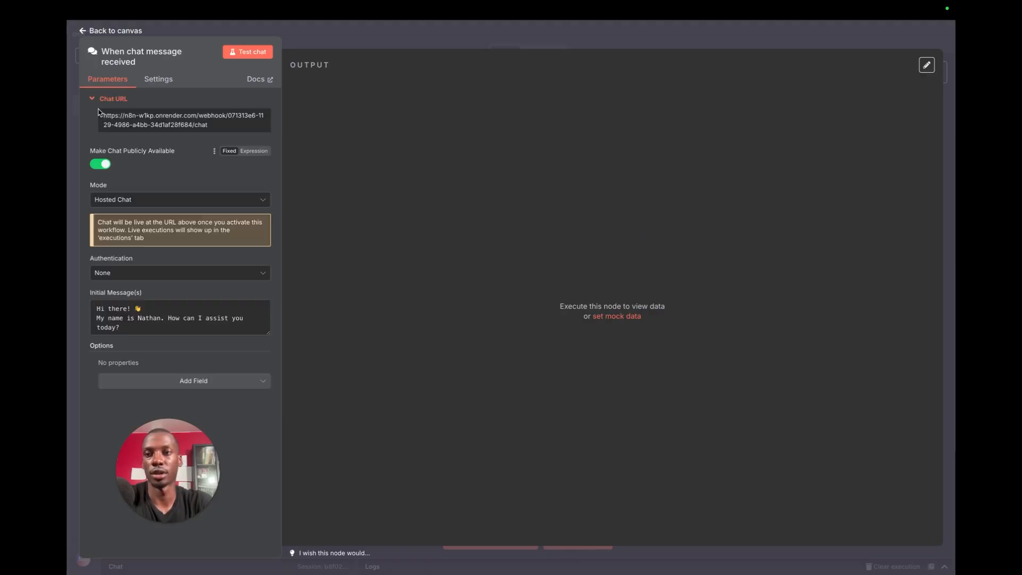
{"action": "left_click", "coordinate": [413, 46]}
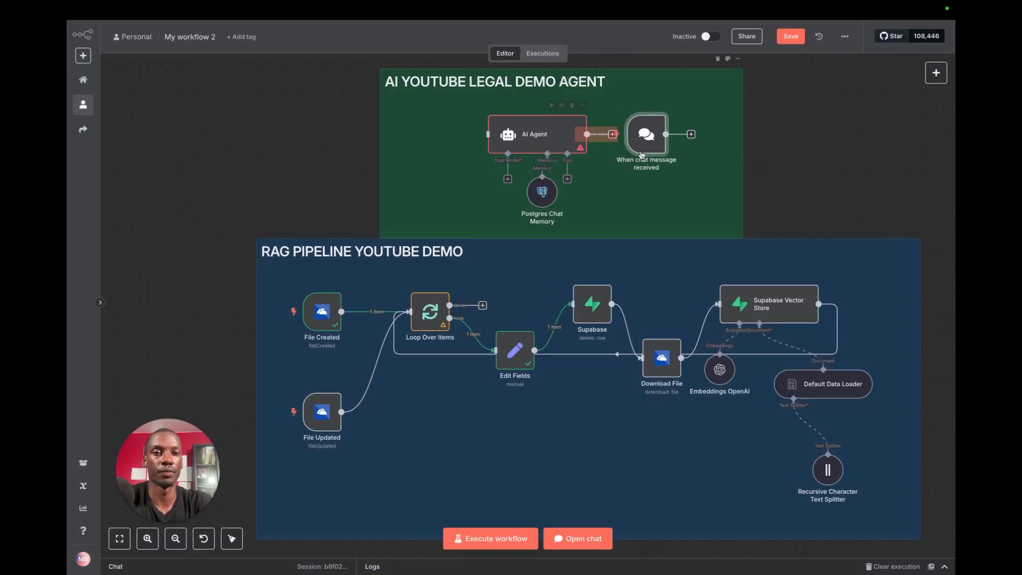
{"action": "left_click_drag", "start_coordinate": [620, 134], "coordinate": [487, 135]}
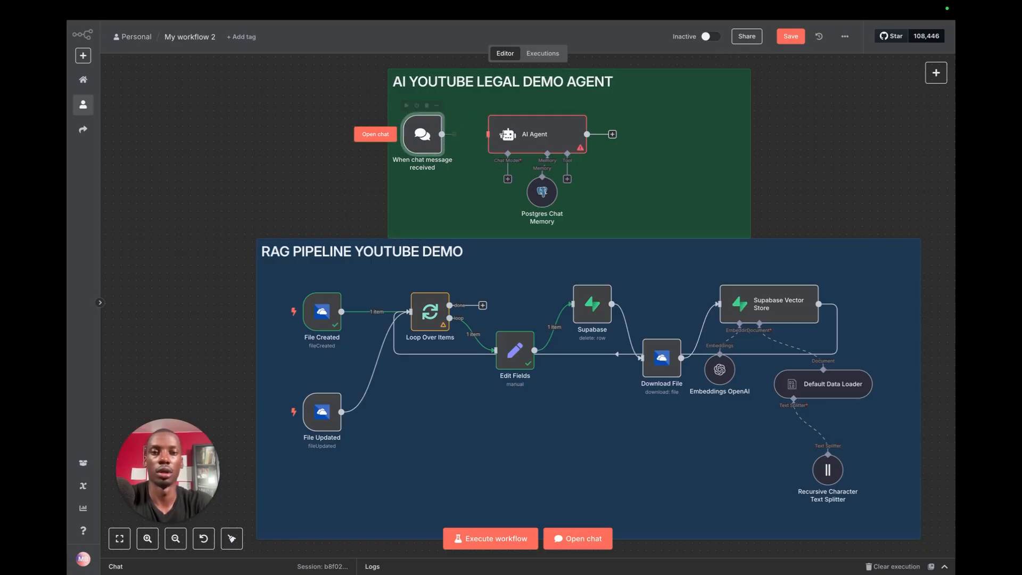
{"action": "left_click", "coordinate": [540, 135]}
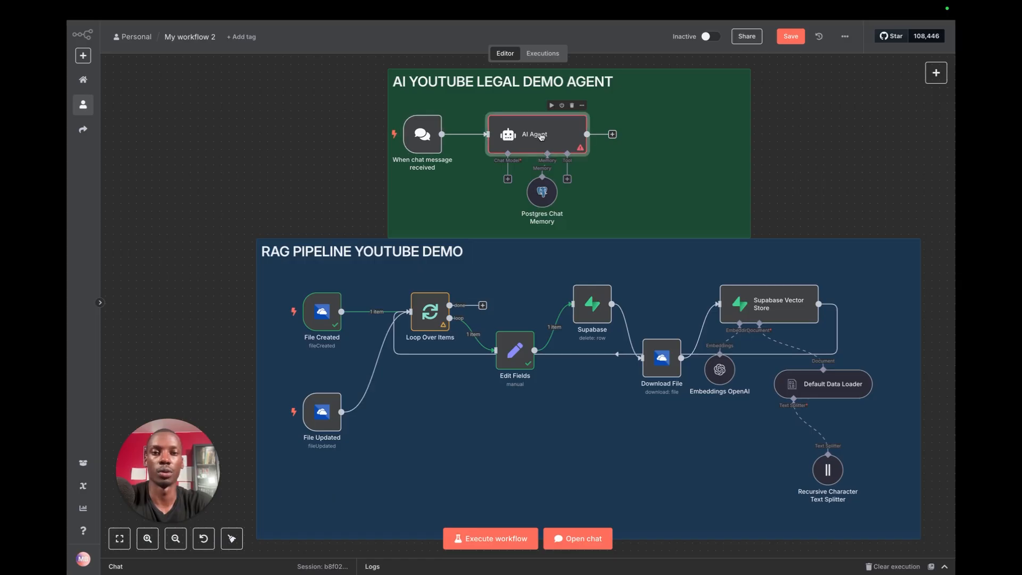
{"action": "double_click", "coordinate": [540, 137]}
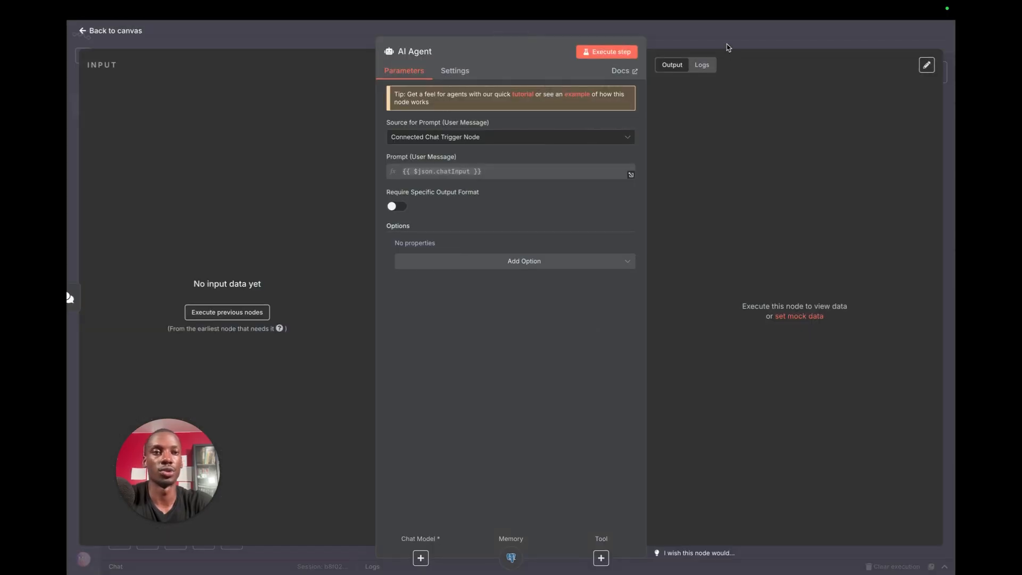
Step: Attach an OpenAI Chat Model using gpt-4.1-nano to the AI Agent, positioned under its model input
{"action": "left_click", "coordinate": [728, 47]}
{"action": "left_click", "coordinate": [507, 179]}
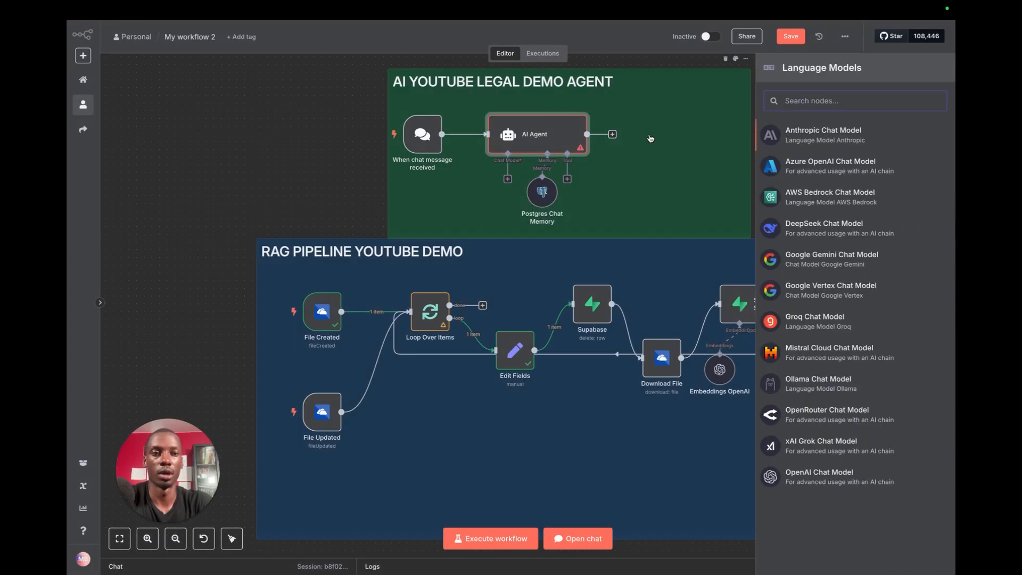
{"action": "type", "text": "open"}
{"action": "left_click", "coordinate": [828, 141]}
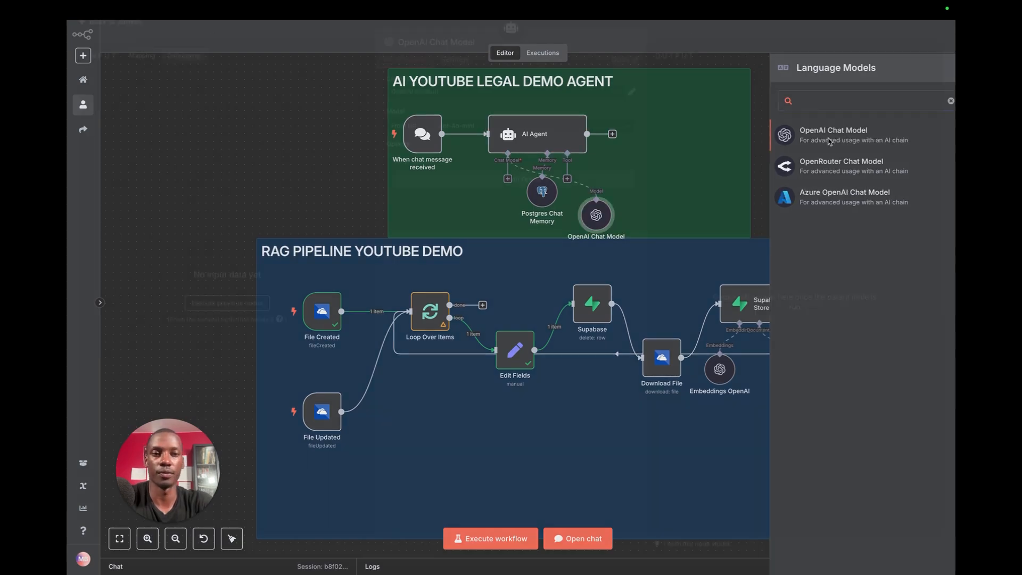
{"action": "left_click", "coordinate": [482, 140]}
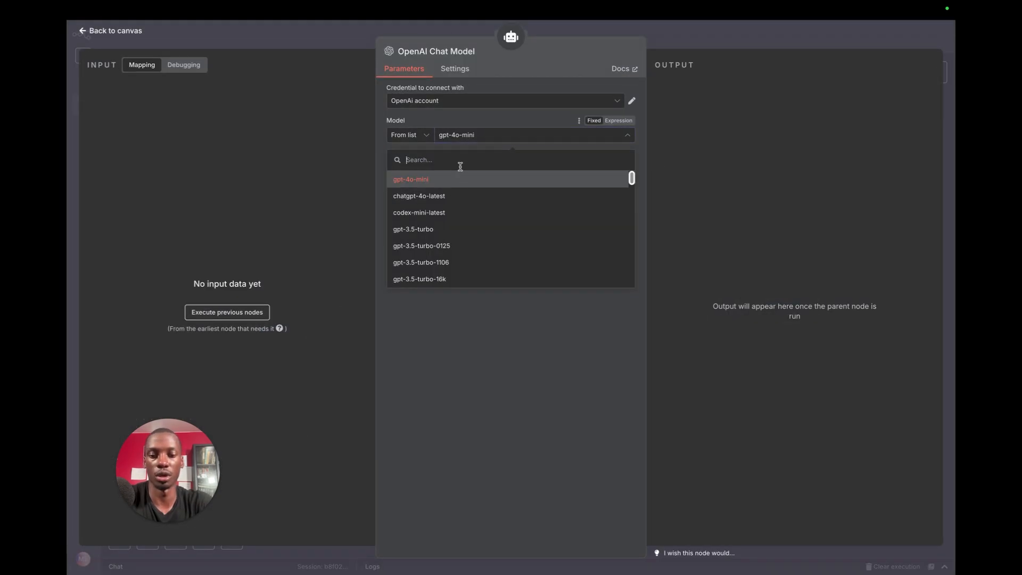
{"action": "type", "text": "4.1"}
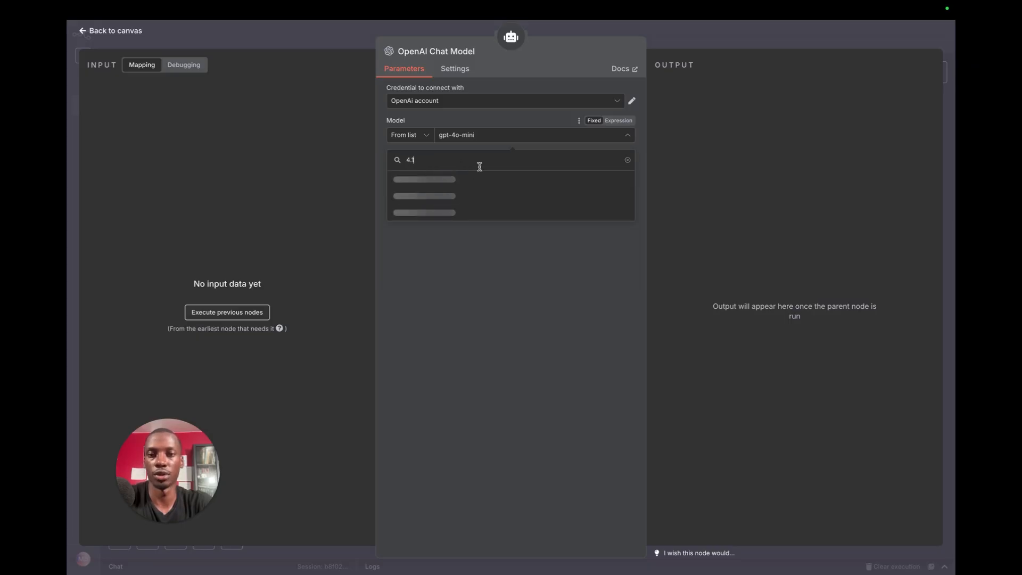
{"action": "left_click", "coordinate": [440, 246]}
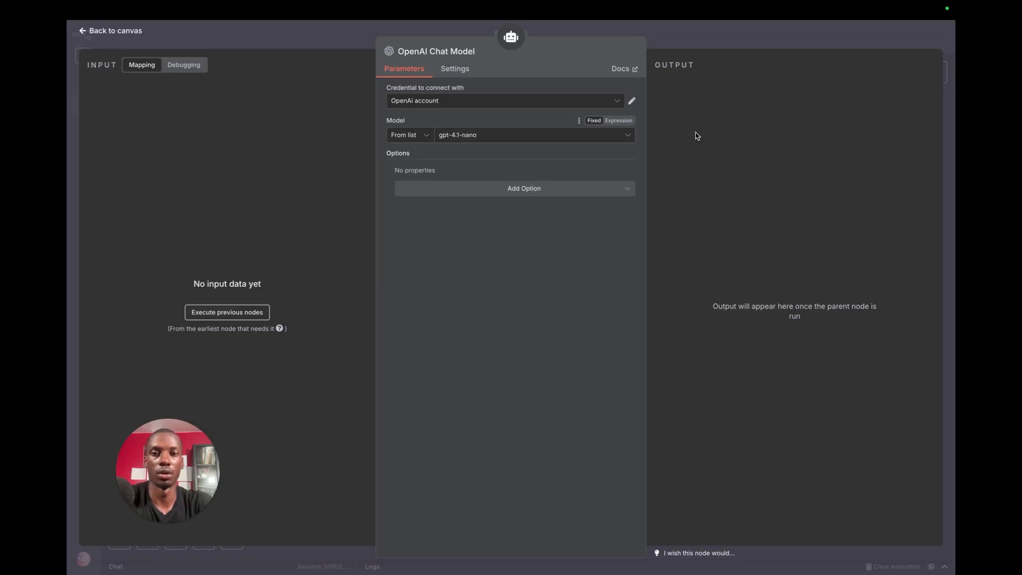
{"action": "left_click", "coordinate": [758, 34]}
{"action": "left_click_drag", "start_coordinate": [592, 215], "coordinate": [535, 196]}
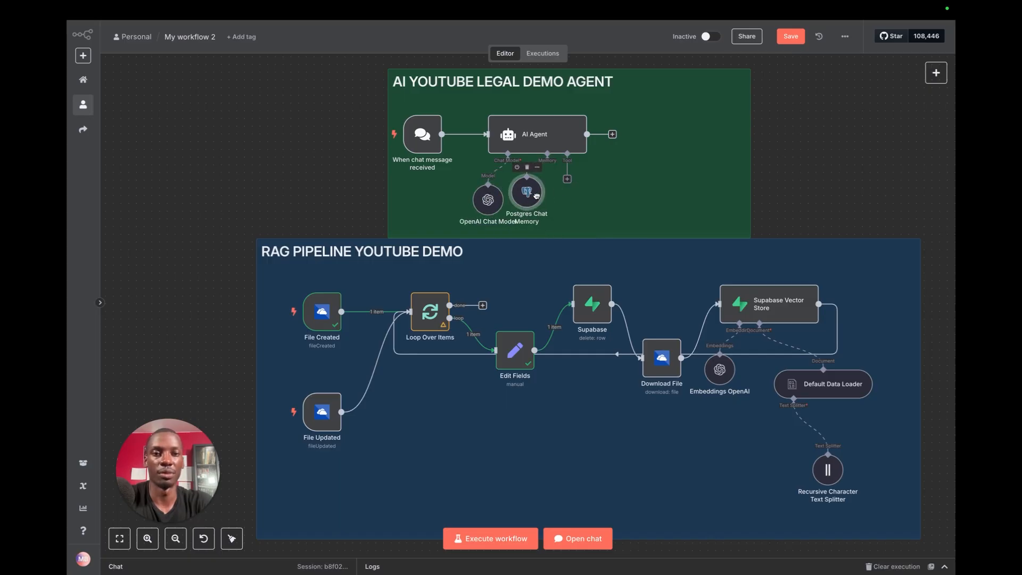
Step: Add a Supabase Vector Store as the AI Agent's tool, placed beside the agent
{"action": "left_click", "coordinate": [566, 178]}
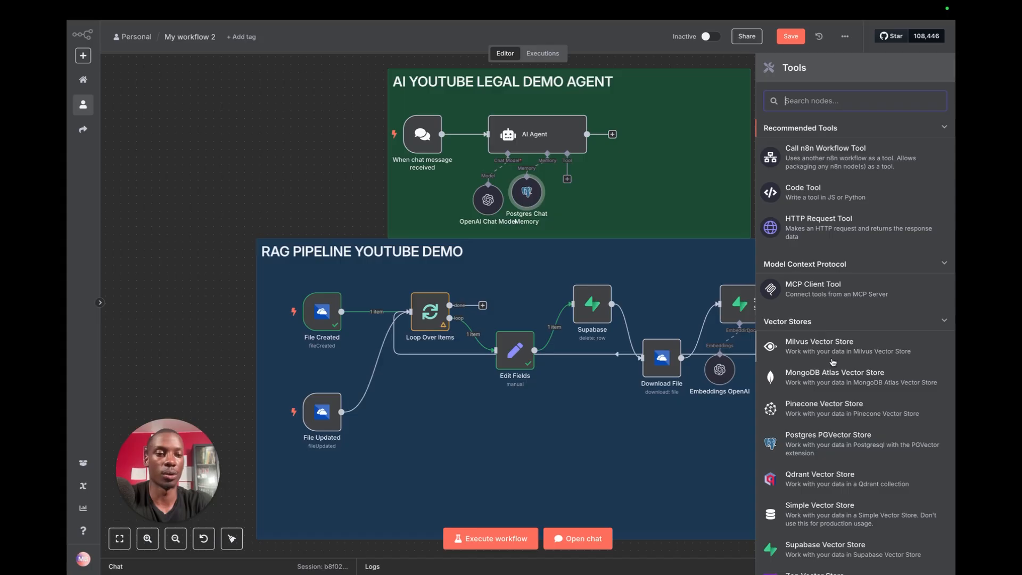
{"action": "scroll", "coordinate": [831, 363], "scroll_direction": "down", "scroll_amount": 3}
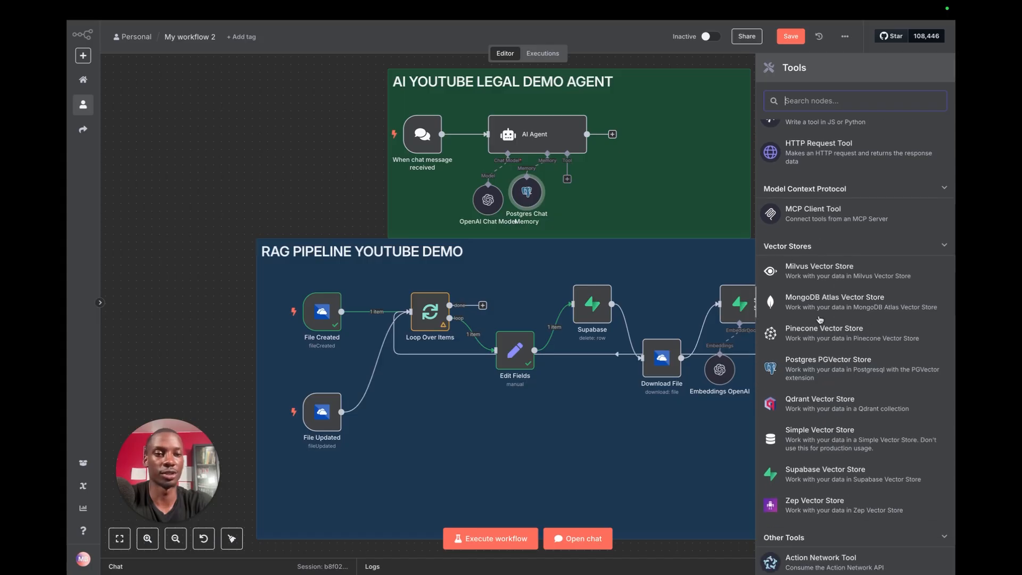
{"action": "left_click", "coordinate": [827, 480]}
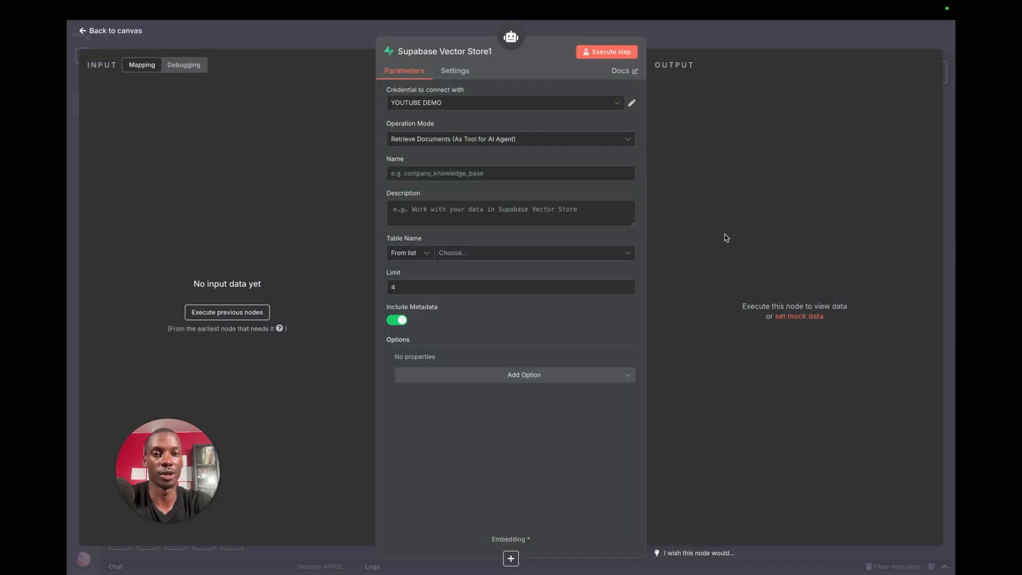
{"action": "left_click", "coordinate": [720, 39]}
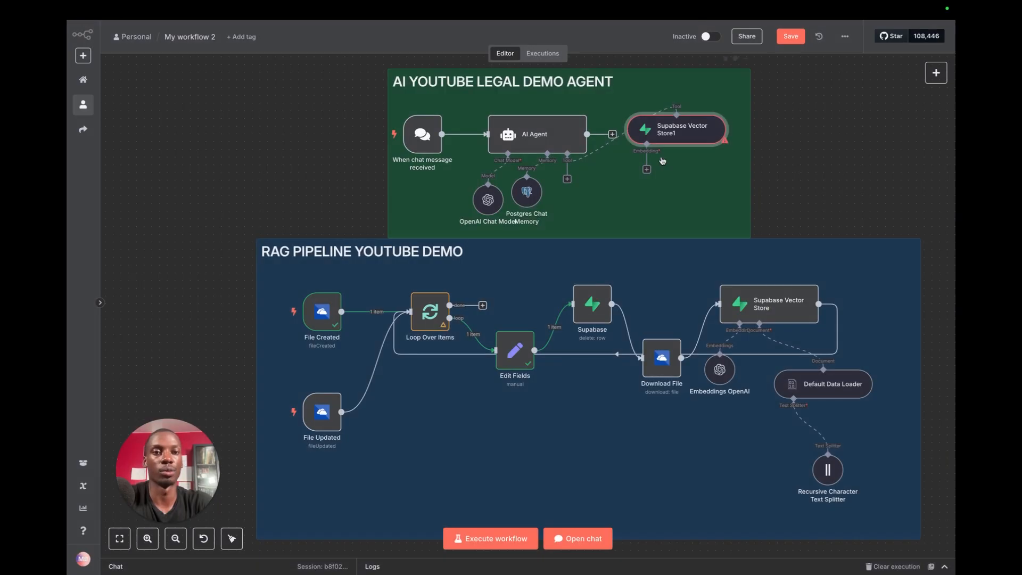
{"action": "left_click_drag", "start_coordinate": [673, 135], "coordinate": [665, 173]}
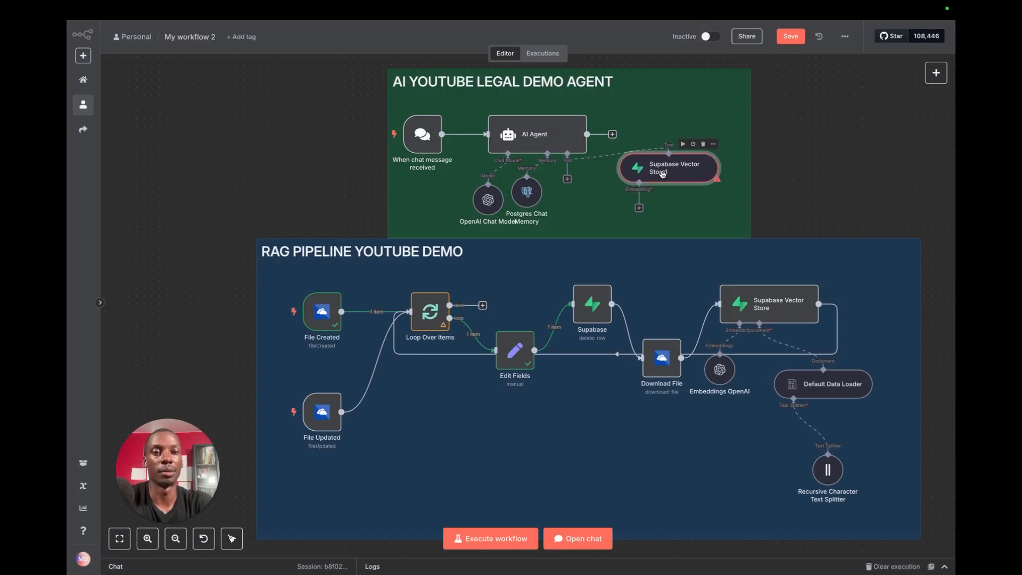
Step: Give the vector store tool OpenAI embeddings inside the agent group
{"action": "left_click", "coordinate": [639, 208]}
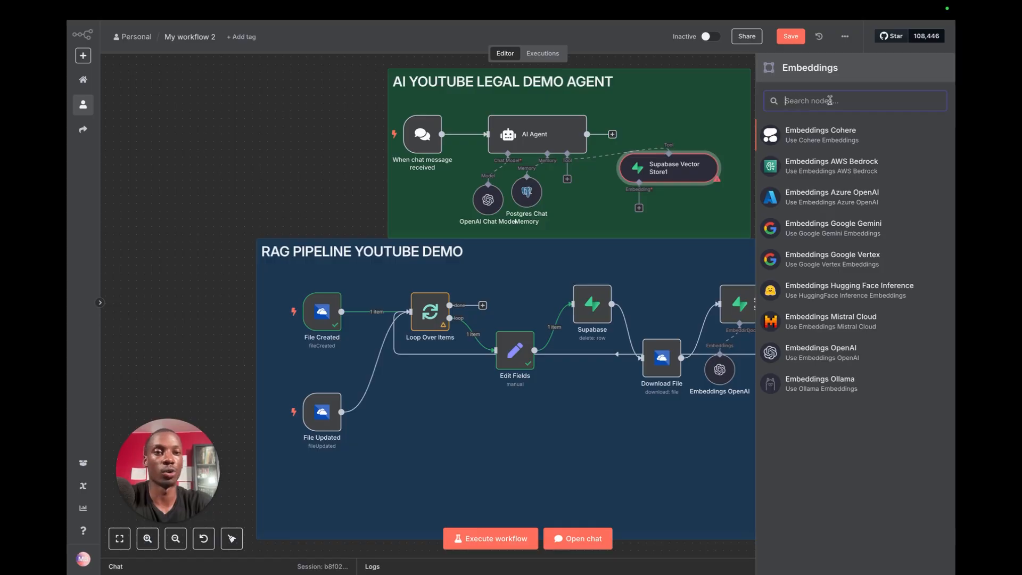
{"action": "left_click", "coordinate": [821, 352]}
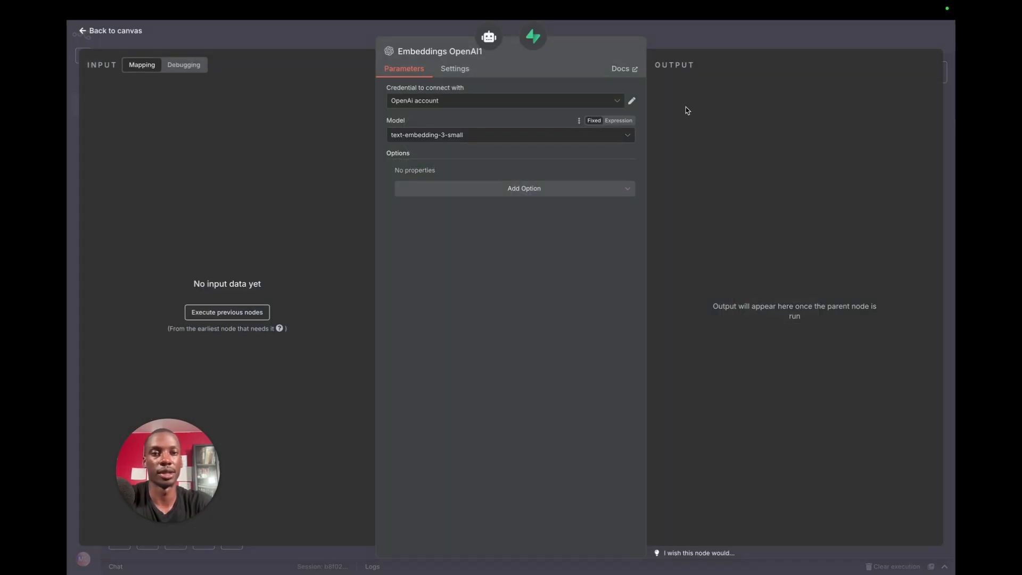
{"action": "left_click", "coordinate": [717, 41]}
{"action": "left_click_drag", "start_coordinate": [673, 256], "coordinate": [627, 210]}
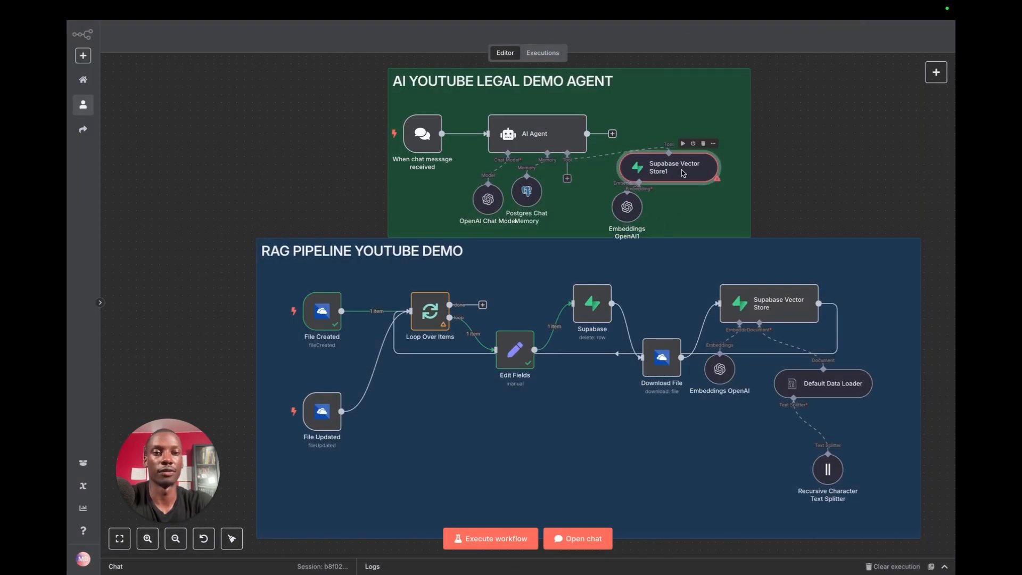
Step: Paste the RAG lookup description into the tool and set its table to 'documents'
{"action": "double_click", "coordinate": [668, 168]}
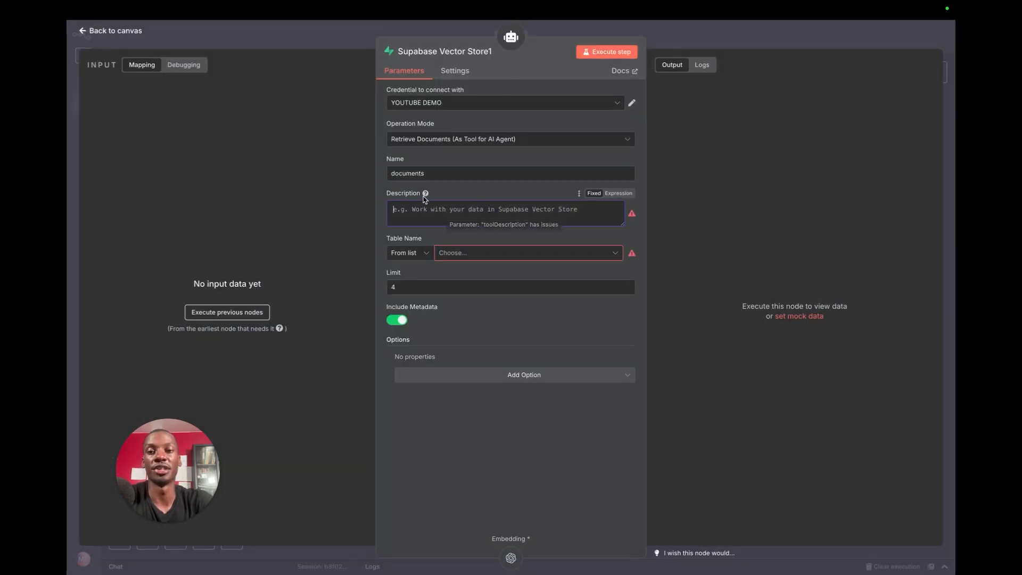
{"action": "left_click", "coordinate": [387, 196]}
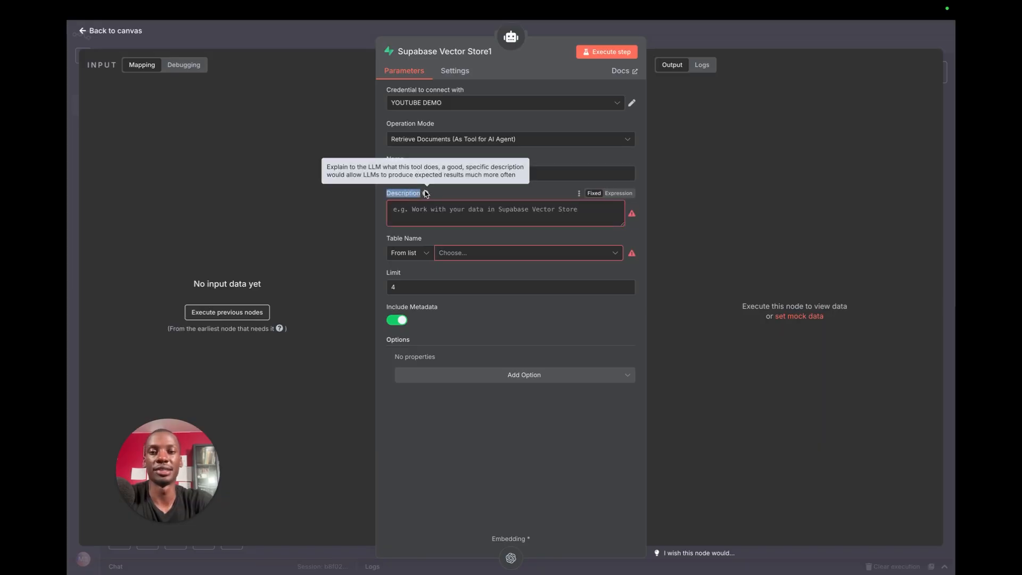
{"action": "left_click", "coordinate": [448, 213]}
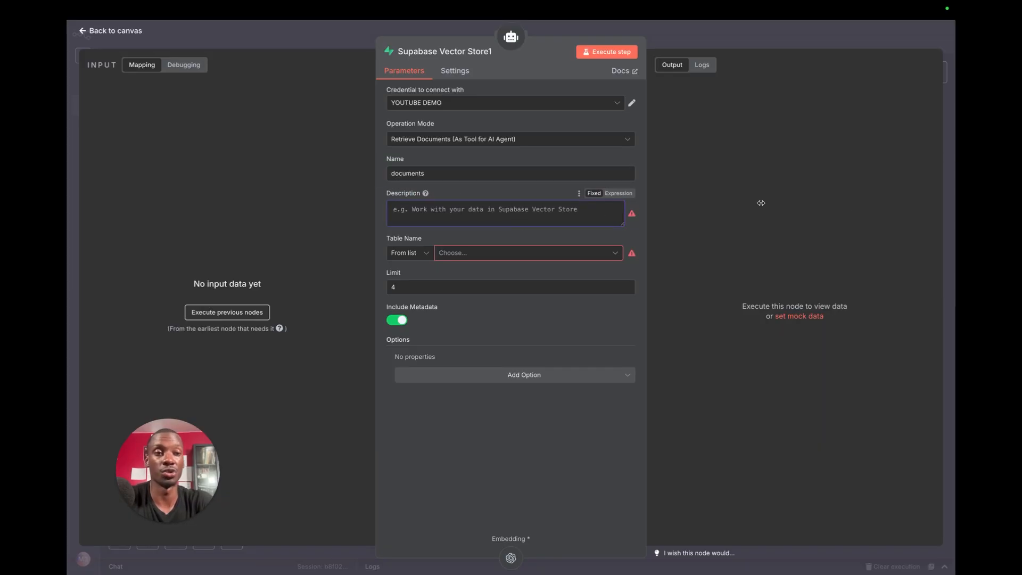
{"action": "type", "text": "Use RAG to look up information in the knowledgebase."}
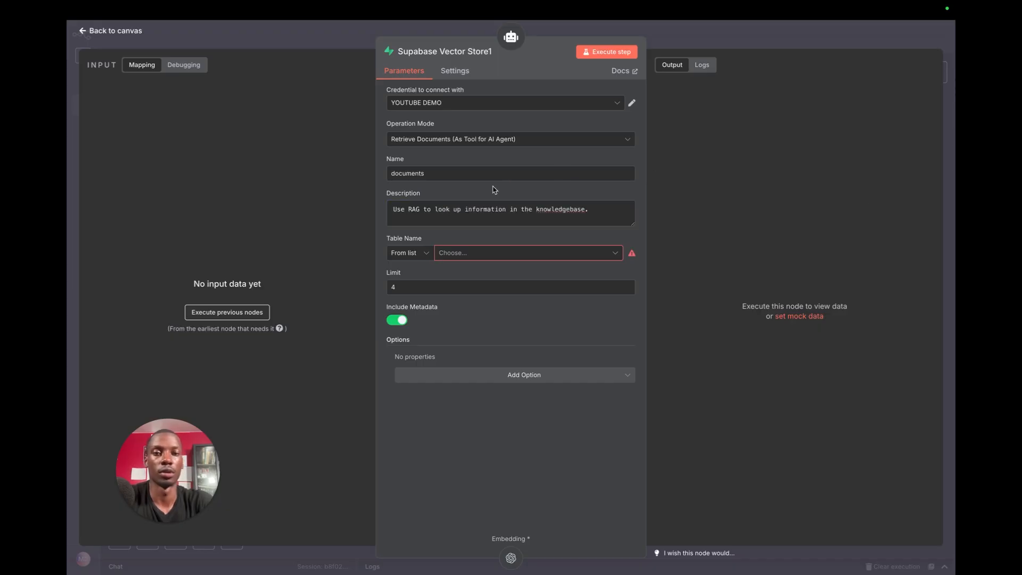
{"action": "left_click_drag", "start_coordinate": [392, 209], "coordinate": [588, 211]}
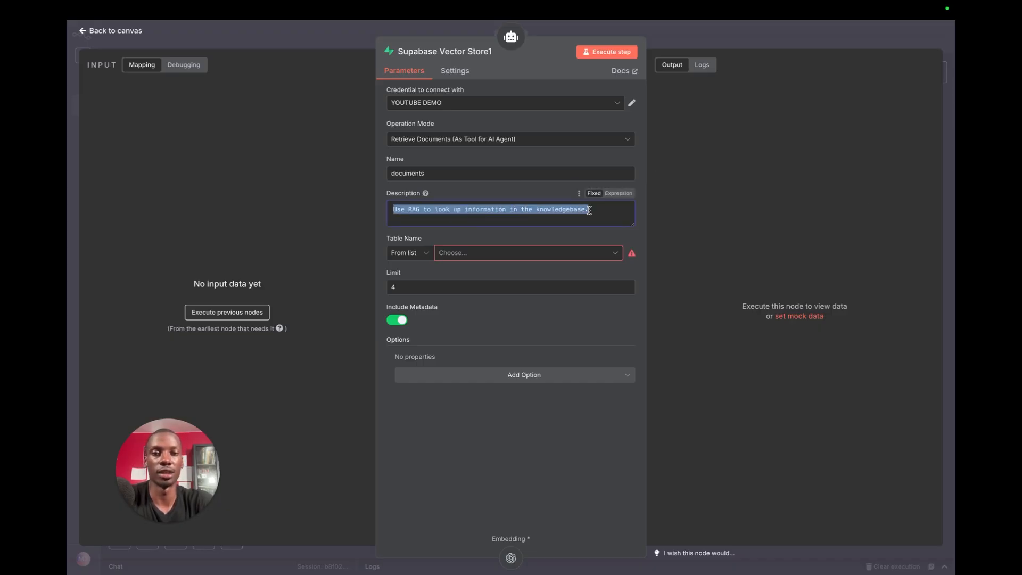
{"action": "left_click", "coordinate": [555, 234]}
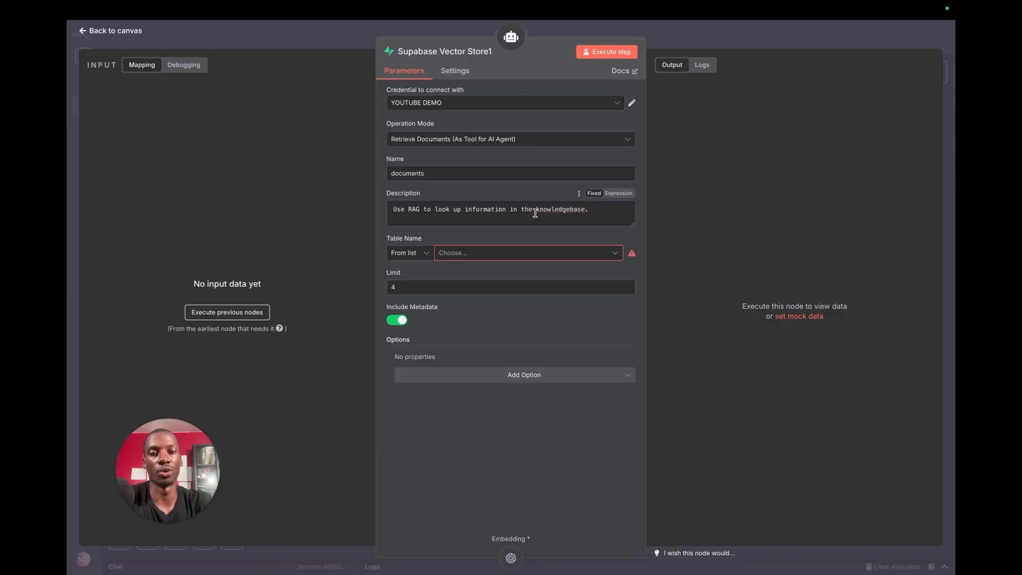
{"action": "left_click", "coordinate": [464, 256]}
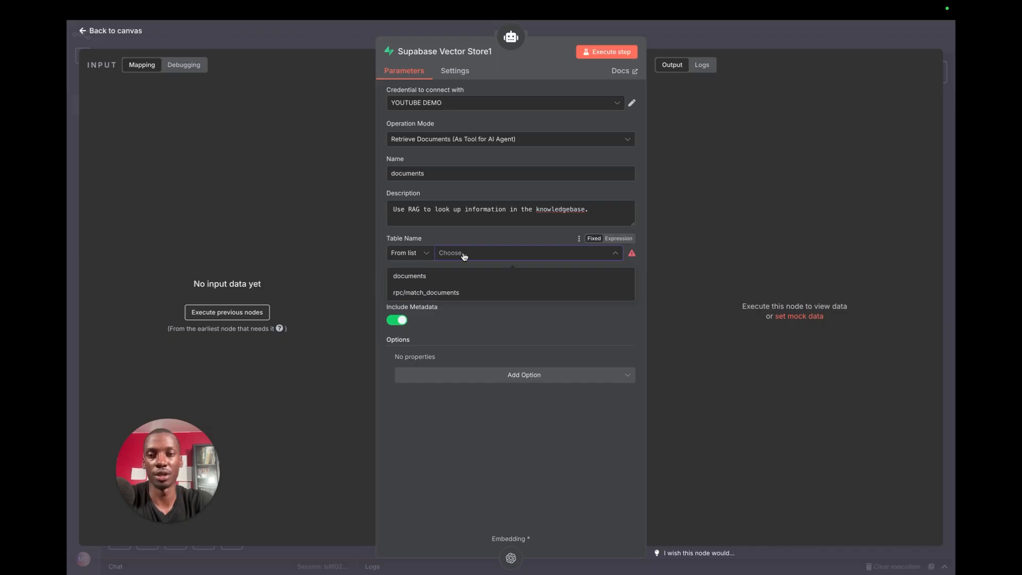
{"action": "left_click", "coordinate": [450, 275]}
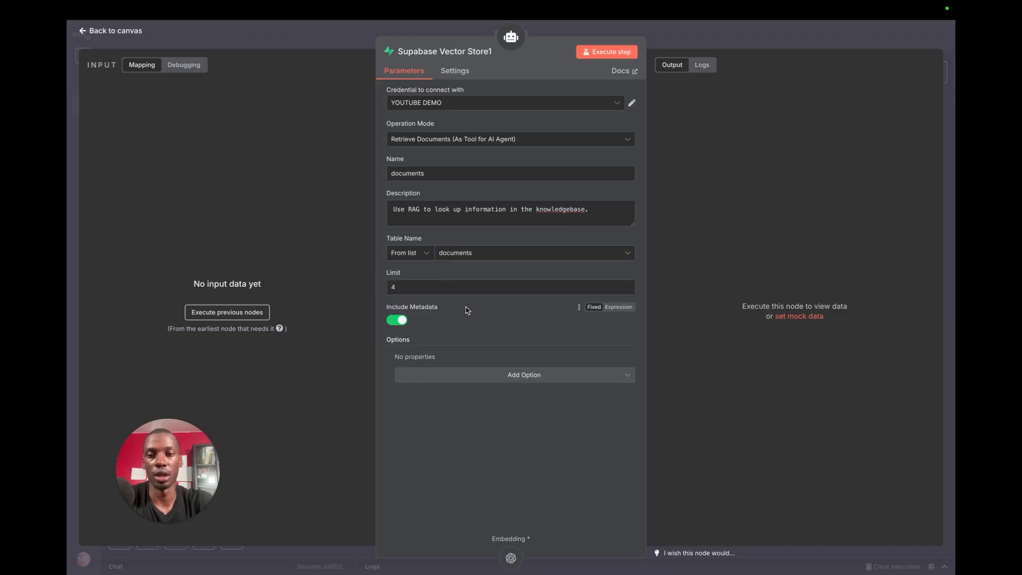
{"action": "left_click", "coordinate": [749, 37]}
{"action": "left_click_drag", "start_coordinate": [630, 211], "coordinate": [637, 219]}
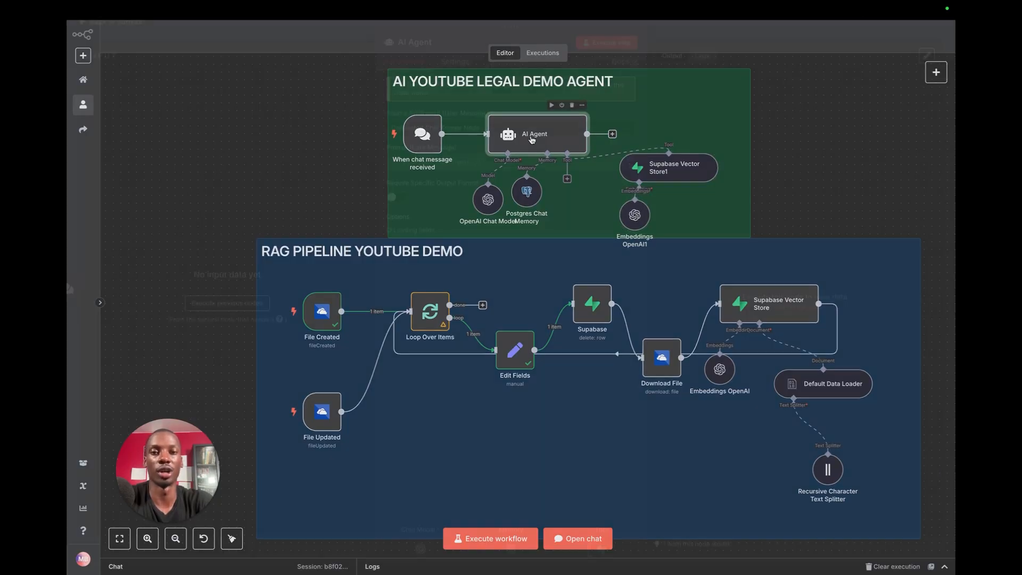
Step: Replace the AI Agent's default system message with the legal-assistant prompt
{"action": "double_click", "coordinate": [531, 139]}
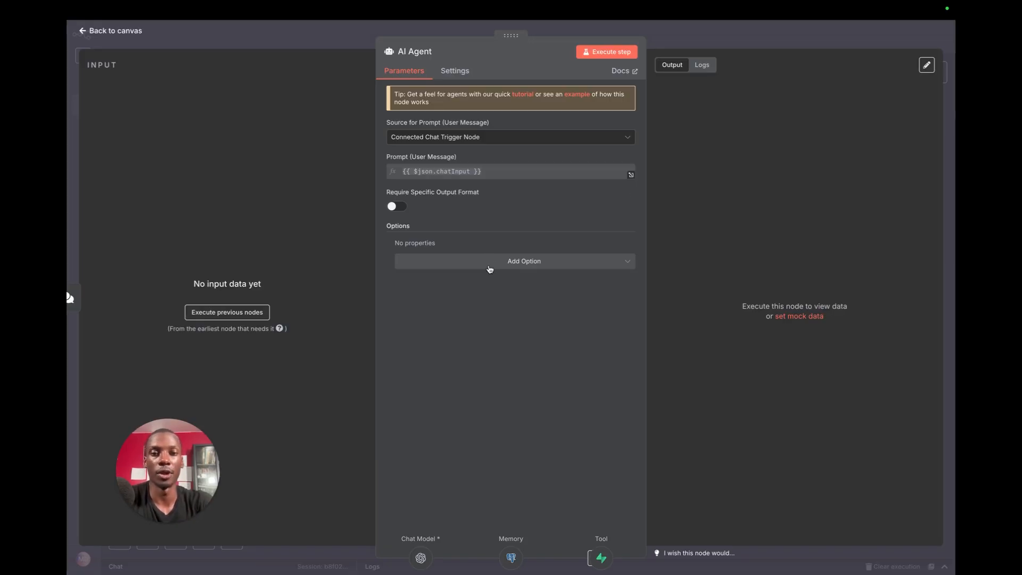
{"action": "left_click", "coordinate": [491, 267]}
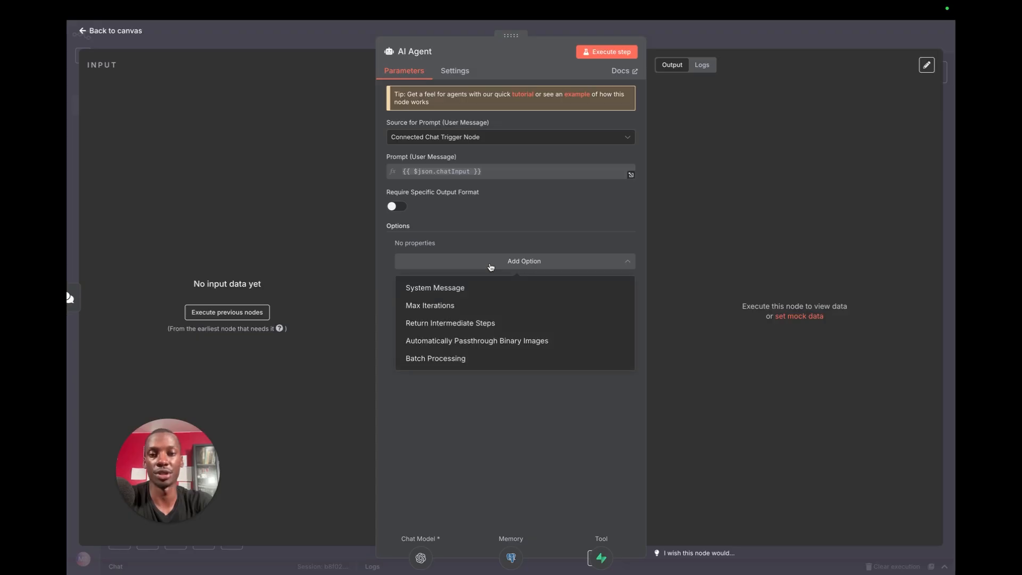
{"action": "left_click", "coordinate": [464, 288]}
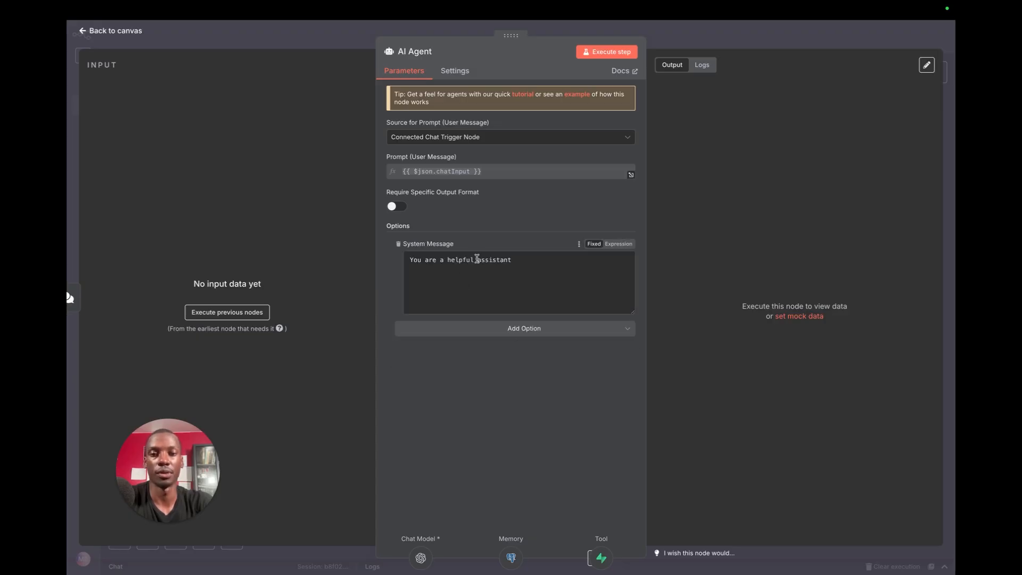
{"action": "left_click_drag", "start_coordinate": [529, 260], "coordinate": [400, 262]}
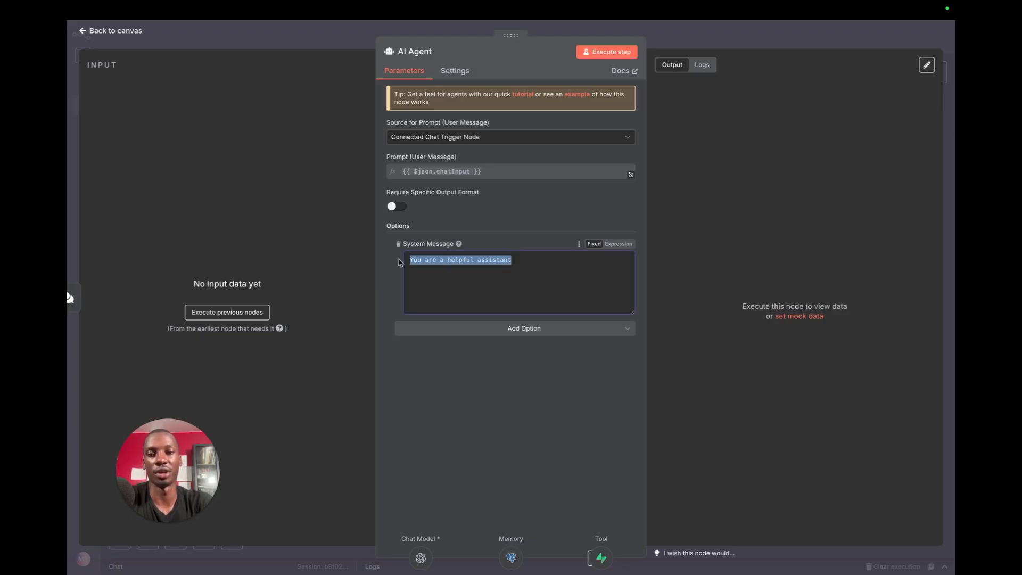
{"action": "key", "text": "ctrl+v"}
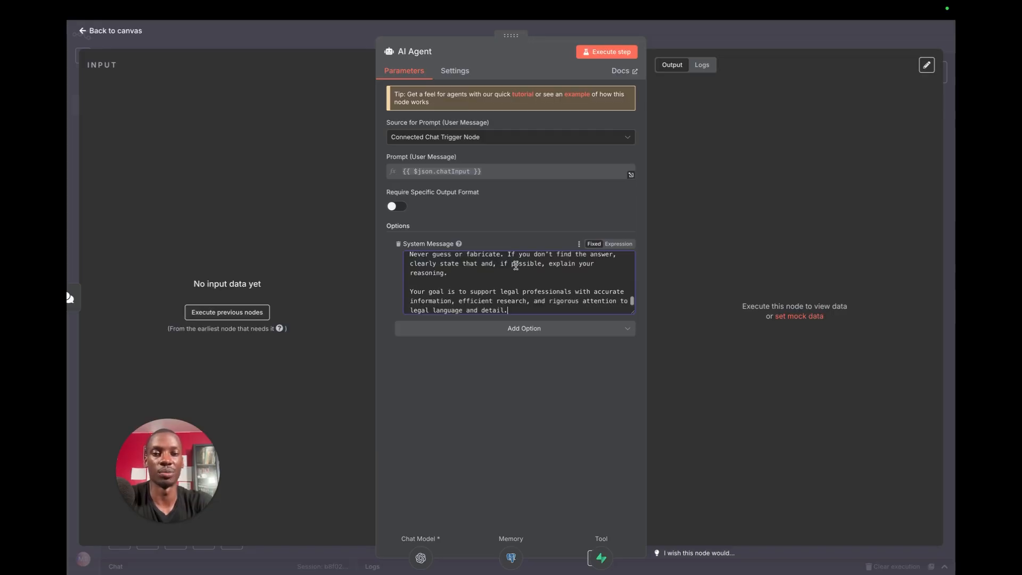
Step: Review the pasted legal-assistant prompt and return to the workflow canvas
{"action": "scroll", "coordinate": [511, 269], "scroll_direction": "up", "scroll_amount": 10}
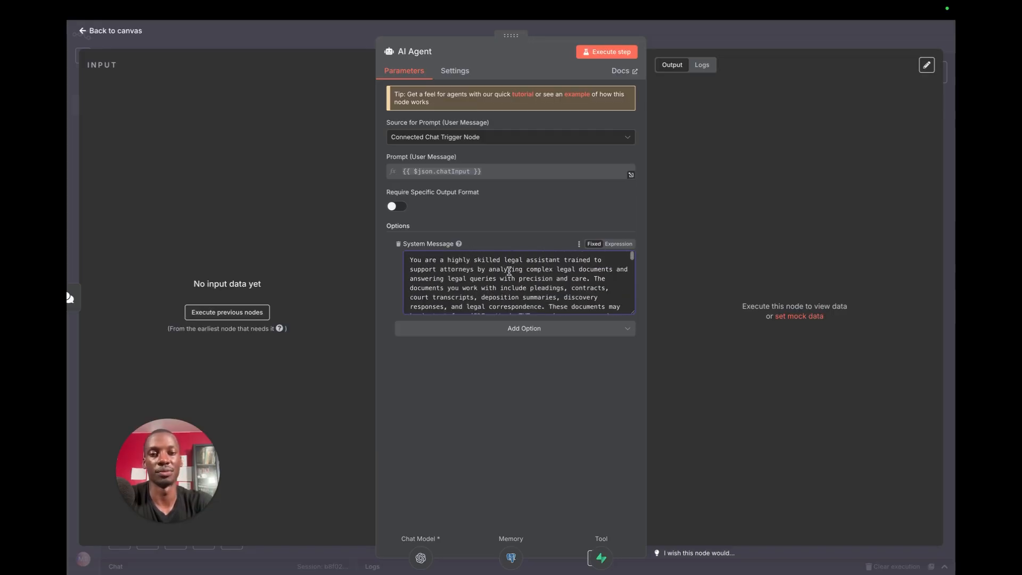
{"action": "left_click_drag", "start_coordinate": [425, 262], "coordinate": [603, 272]}
{"action": "left_click", "coordinate": [596, 273]}
{"action": "left_click_drag", "start_coordinate": [447, 271], "coordinate": [533, 277]}
{"action": "left_click", "coordinate": [550, 272]}
{"action": "scroll", "coordinate": [491, 274], "scroll_direction": "down", "scroll_amount": 5}
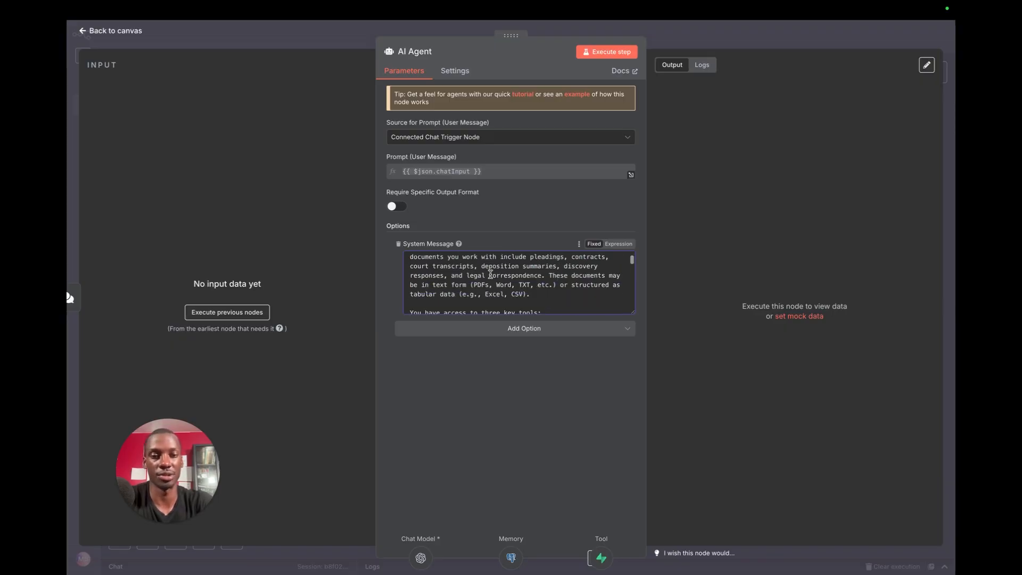
{"action": "scroll", "coordinate": [490, 274], "scroll_direction": "down", "scroll_amount": 2}
{"action": "scroll", "coordinate": [490, 274], "scroll_direction": "up", "scroll_amount": 7}
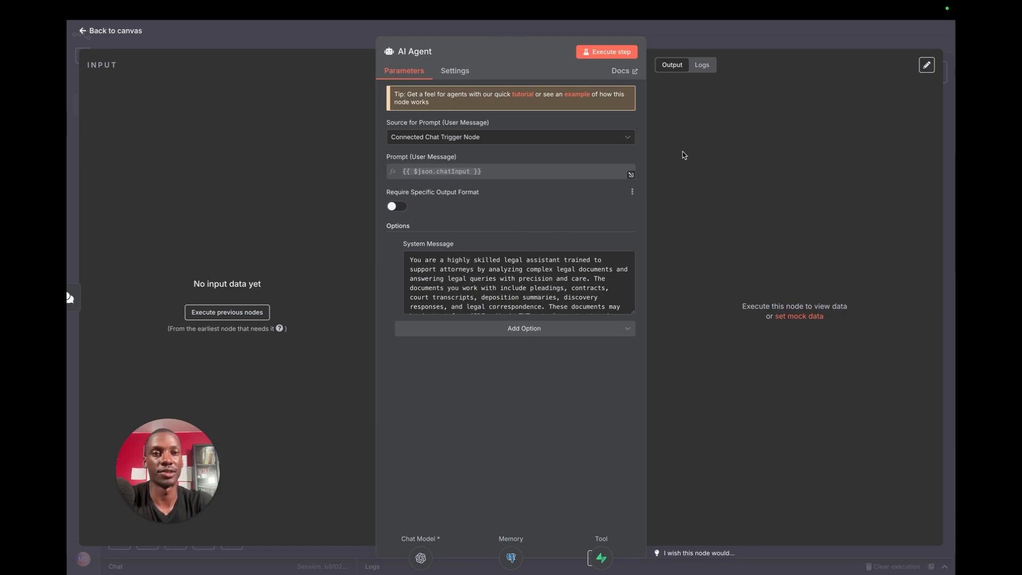
{"action": "left_click", "coordinate": [737, 43]}
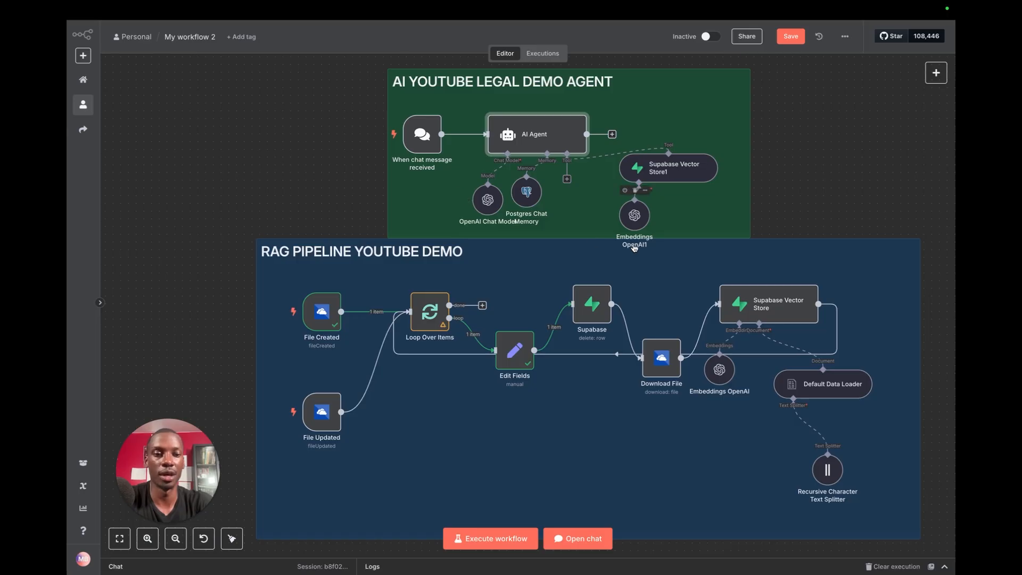
Step: Save the workflow and fetch a test event on the File Created trigger
{"action": "key", "text": "1"}
{"action": "key", "text": "ctrl+s"}
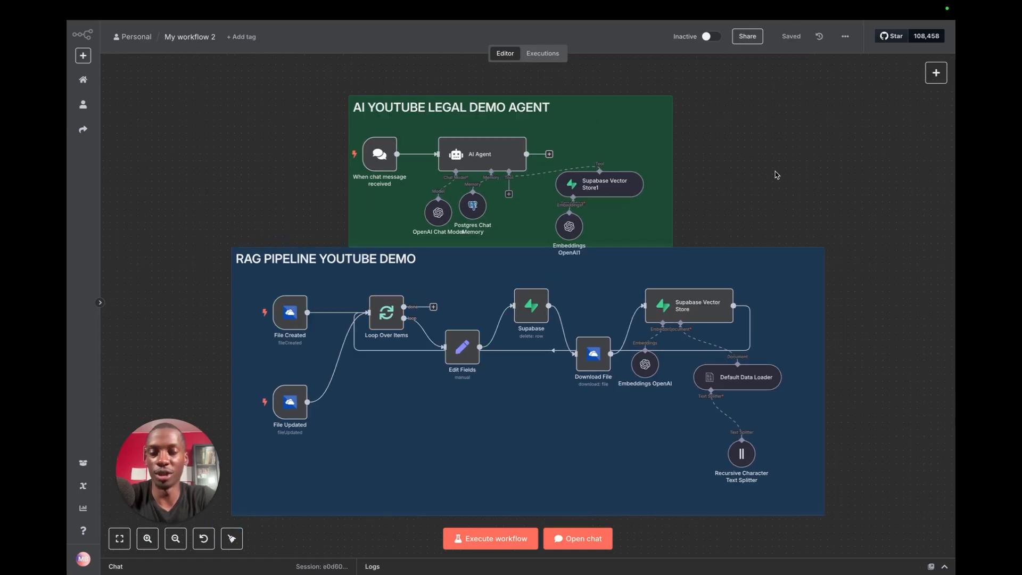
{"action": "double_click", "coordinate": [297, 319]}
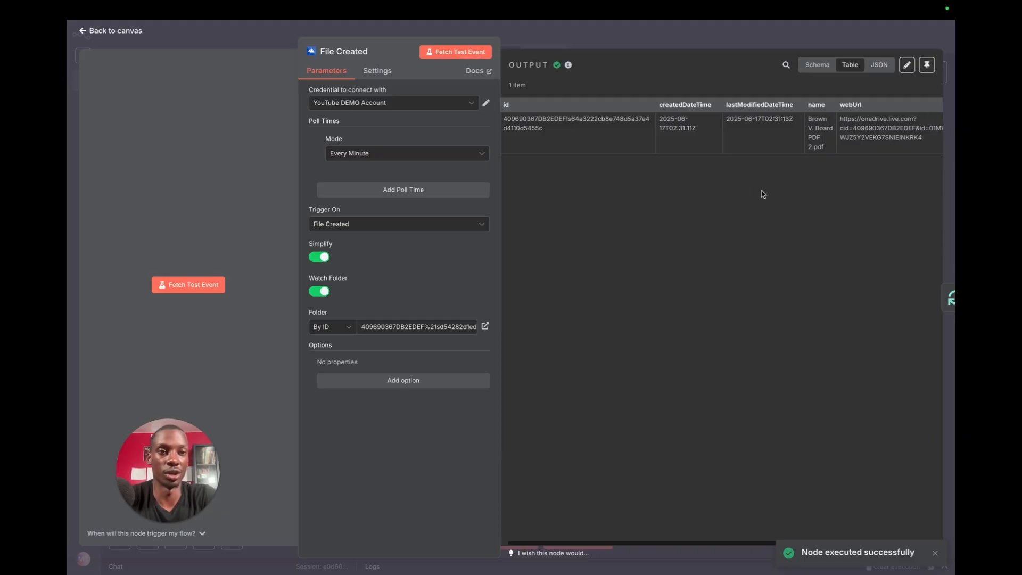
{"action": "scroll", "coordinate": [838, 160], "scroll_direction": "right", "scroll_amount": 2}
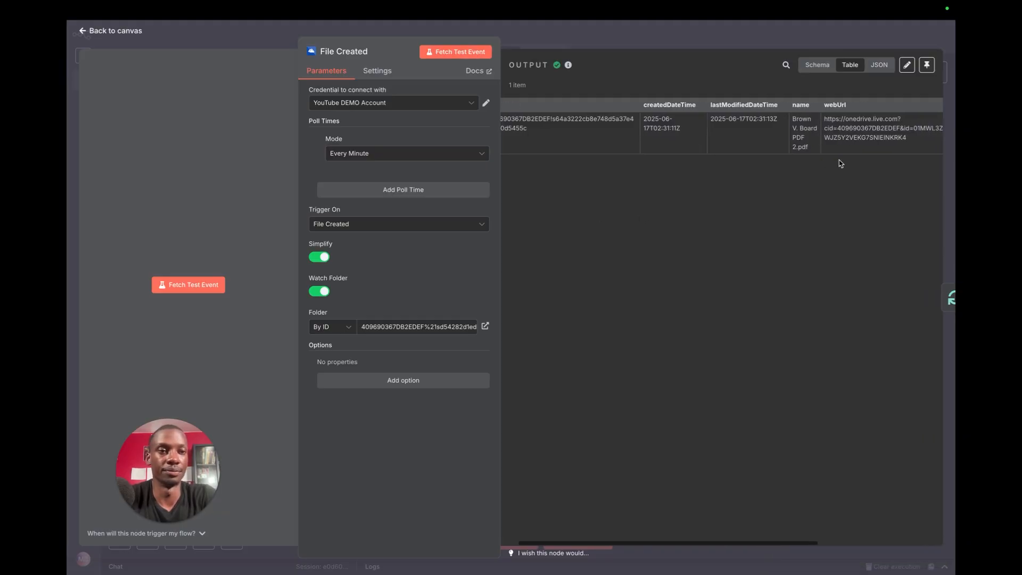
{"action": "key", "text": "Escape"}
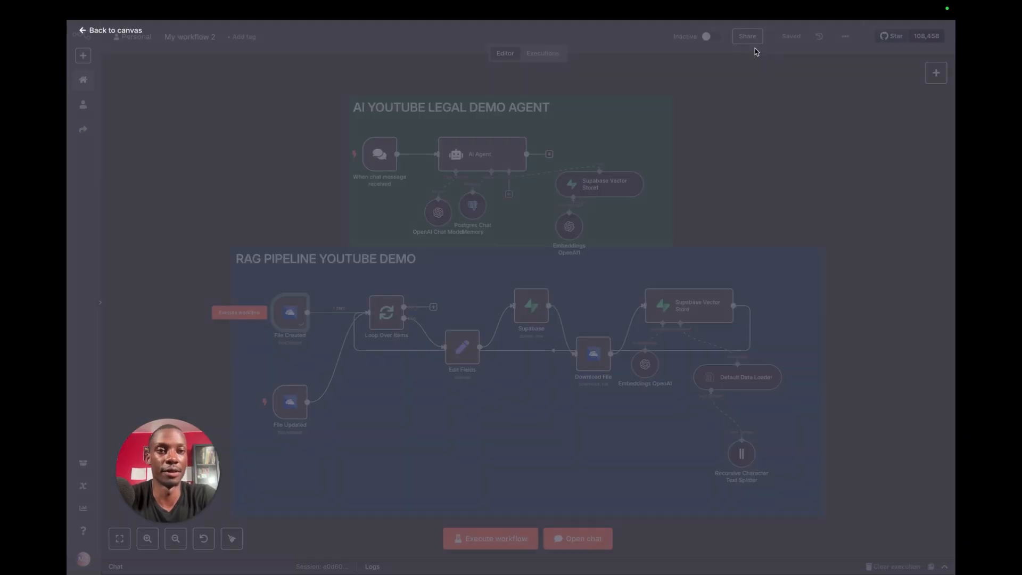
Step: Run the Loop Over Items and Edit Fields steps and check the Edit Fields output
{"action": "left_click", "coordinate": [373, 287]}
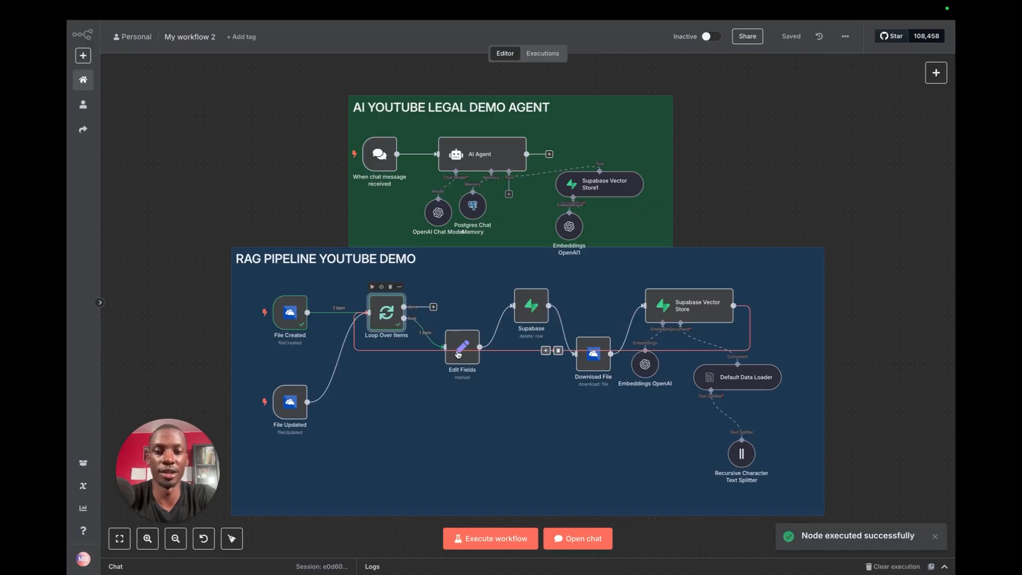
{"action": "mouse_move", "coordinate": [455, 342]}
{"action": "left_click", "coordinate": [447, 322]}
{"action": "scroll", "coordinate": [455, 340], "scroll_direction": "down", "scroll_amount": 1}
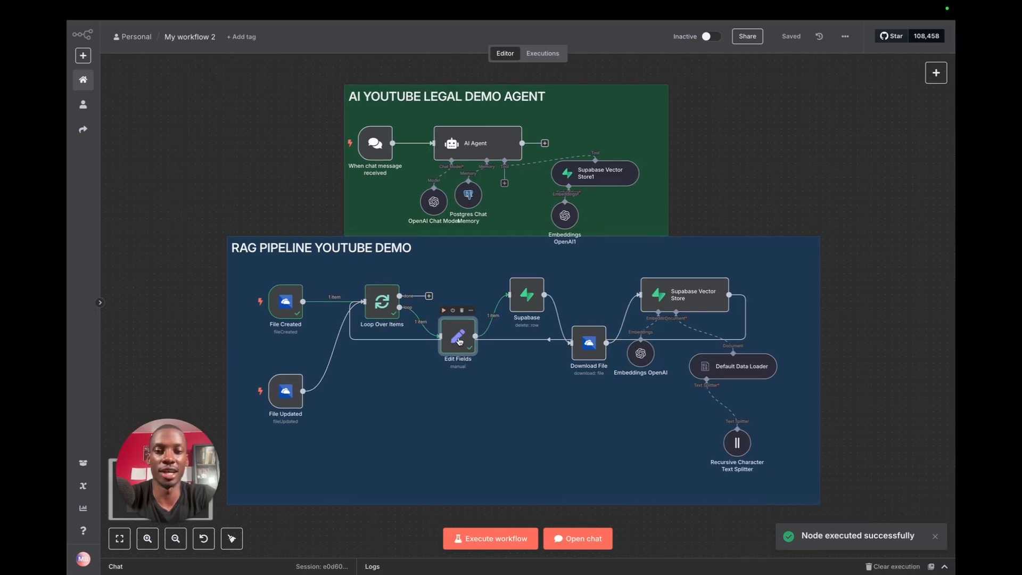
{"action": "double_click", "coordinate": [459, 341]}
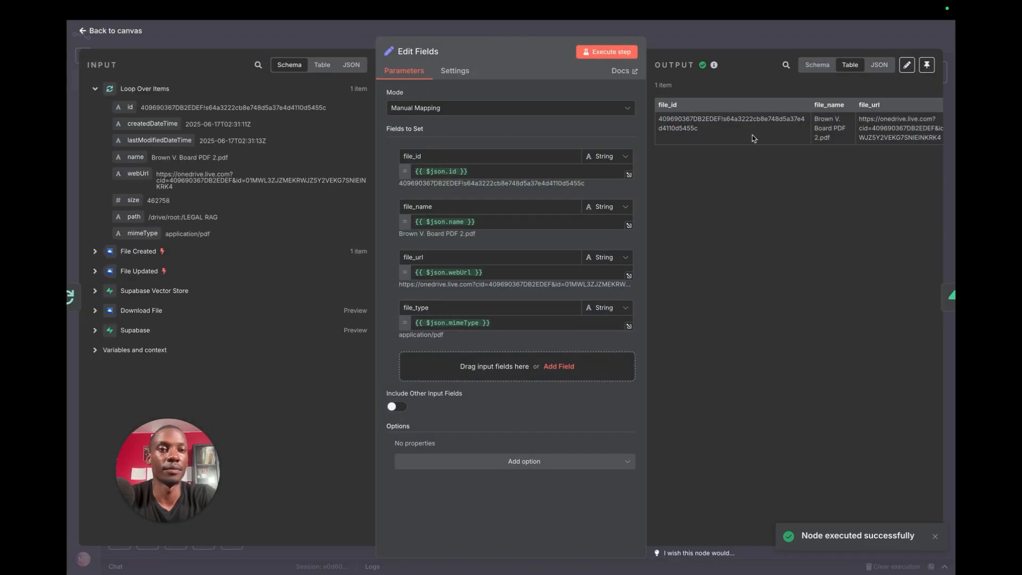
{"action": "scroll", "coordinate": [753, 139], "scroll_direction": "right", "scroll_amount": 2}
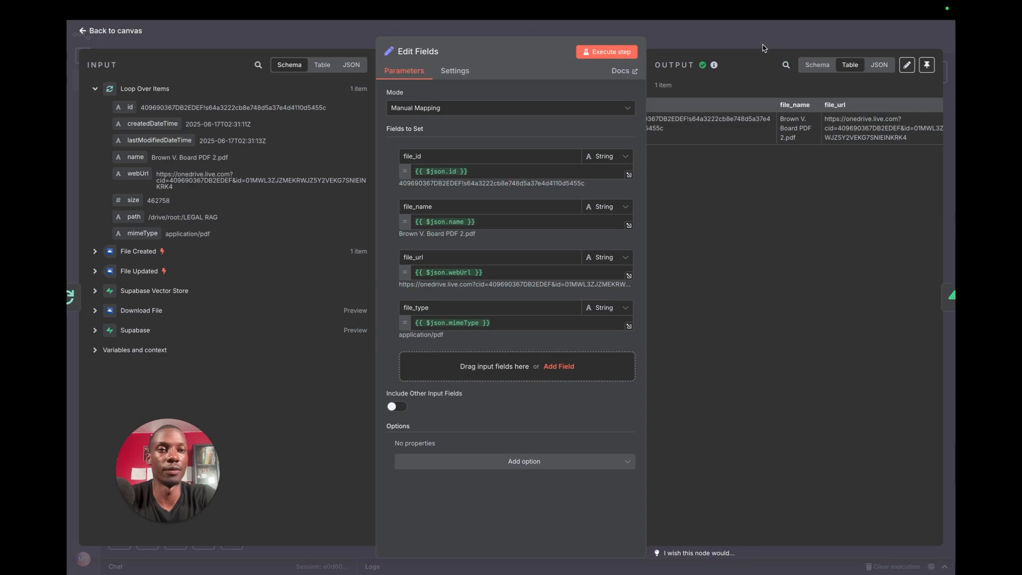
{"action": "left_click", "coordinate": [762, 48]}
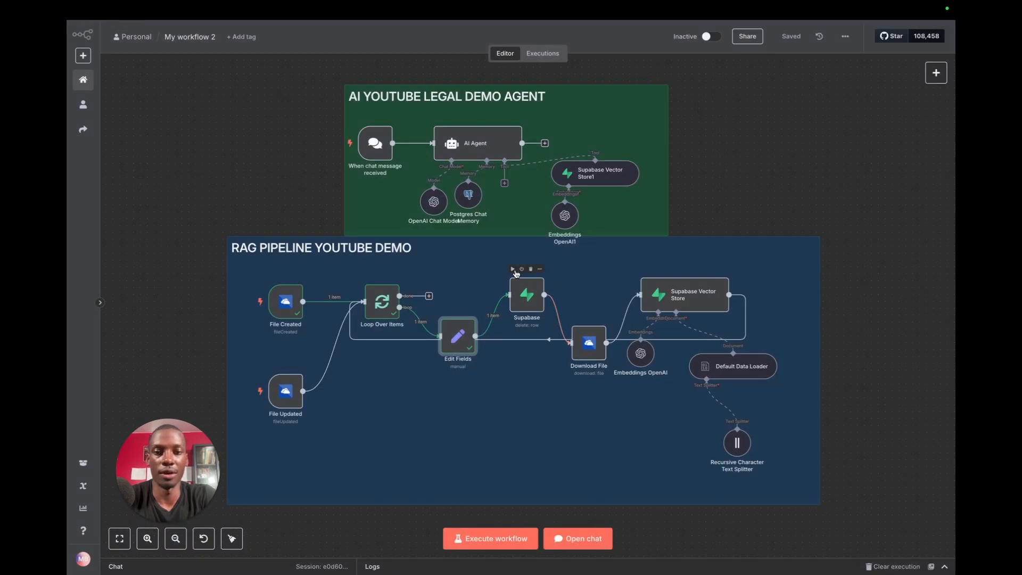
Step: Run the Supabase delete-row step and the Download File step successfully
{"action": "left_click", "coordinate": [513, 270]}
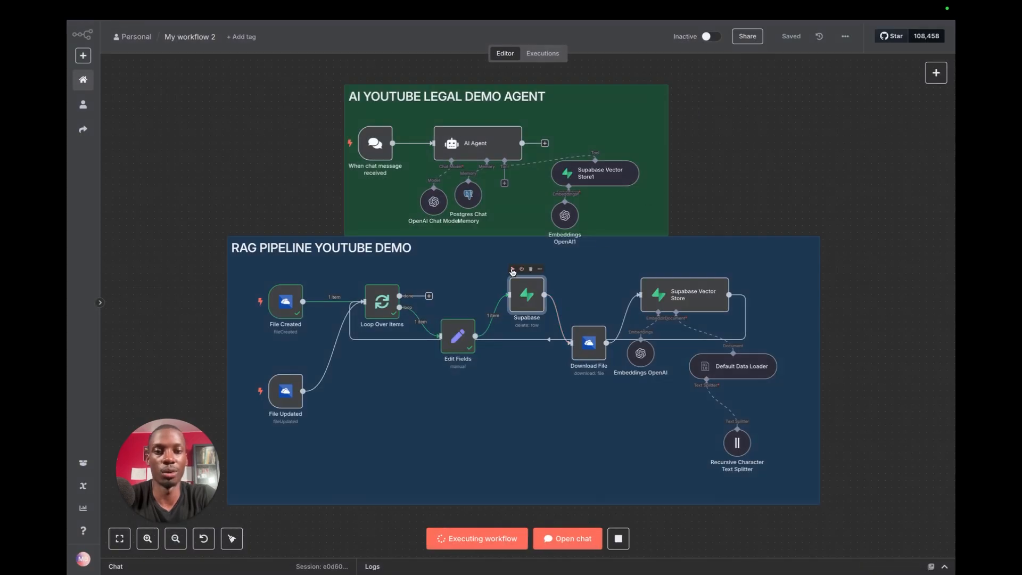
{"action": "double_click", "coordinate": [532, 298]}
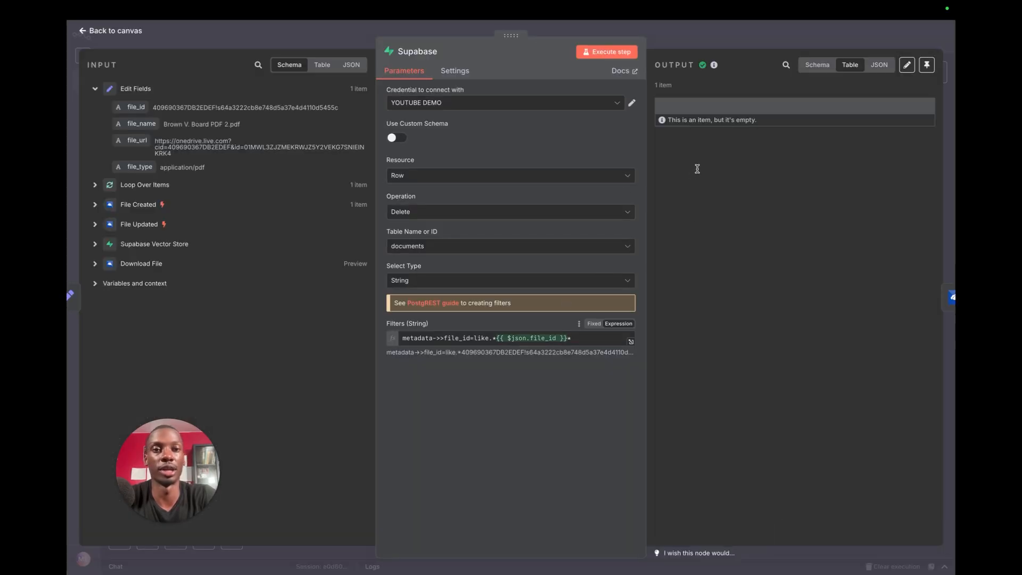
{"action": "left_click", "coordinate": [707, 36]}
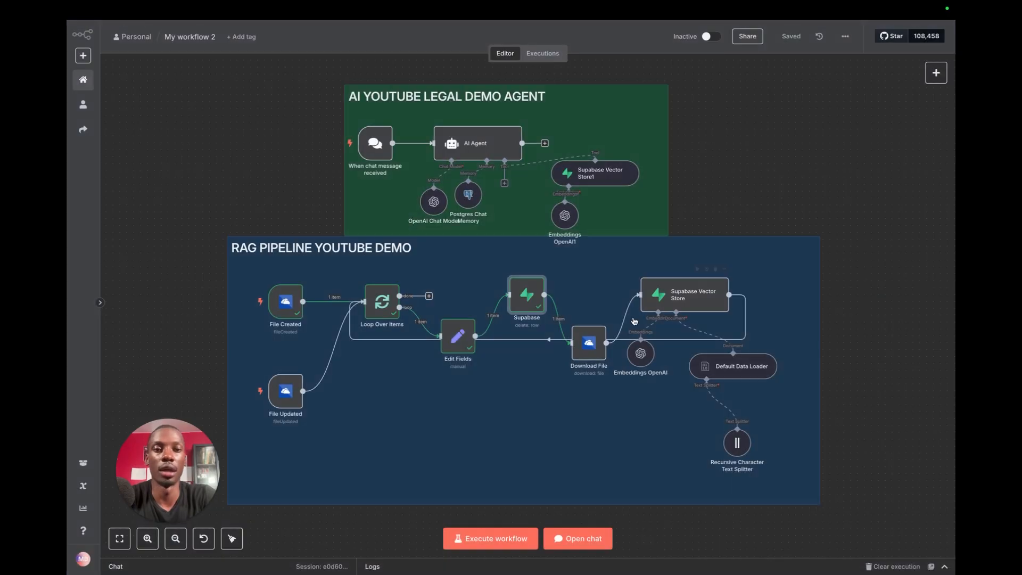
{"action": "double_click", "coordinate": [589, 346]}
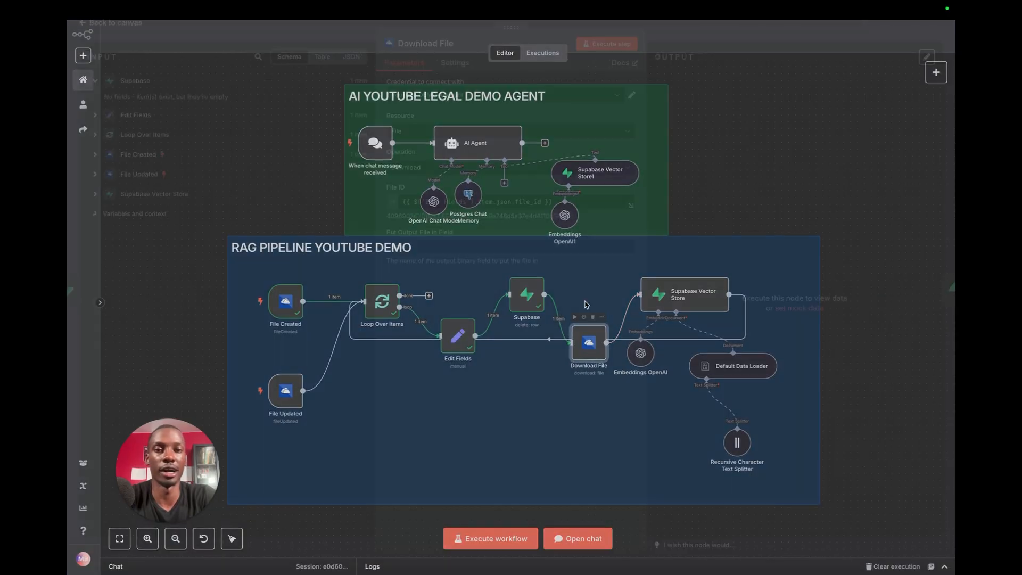
{"action": "left_click", "coordinate": [604, 53]}
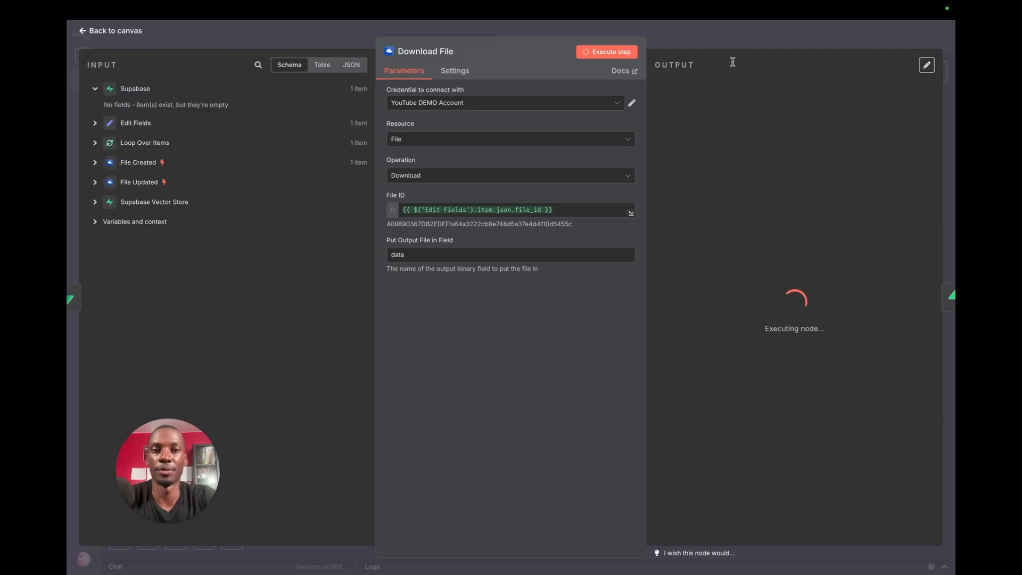
{"action": "key", "text": "Escape"}
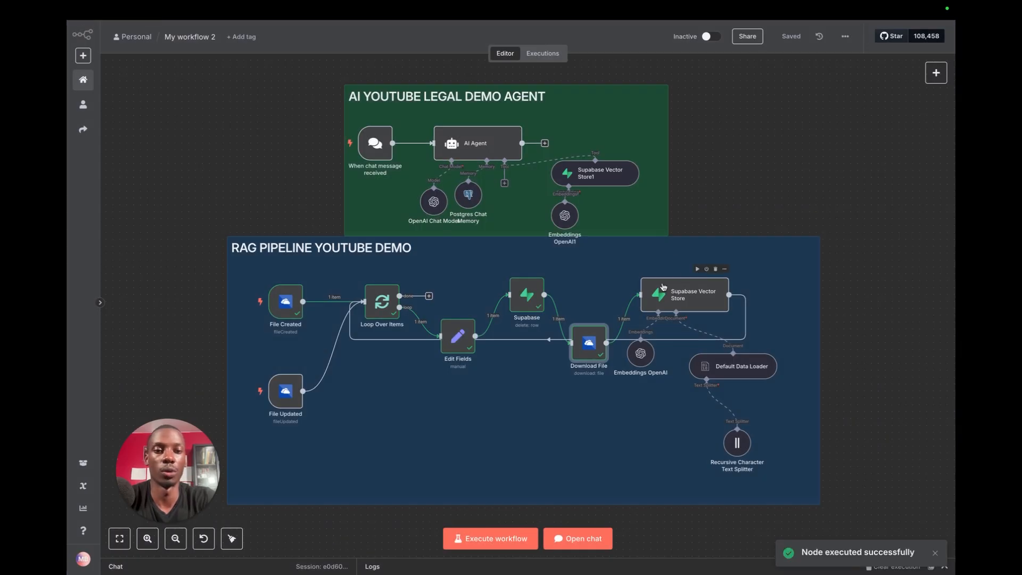
Step: Run the Supabase Vector Store step and shift it and Embeddings OpenAI to make room
{"action": "left_click", "coordinate": [697, 271]}
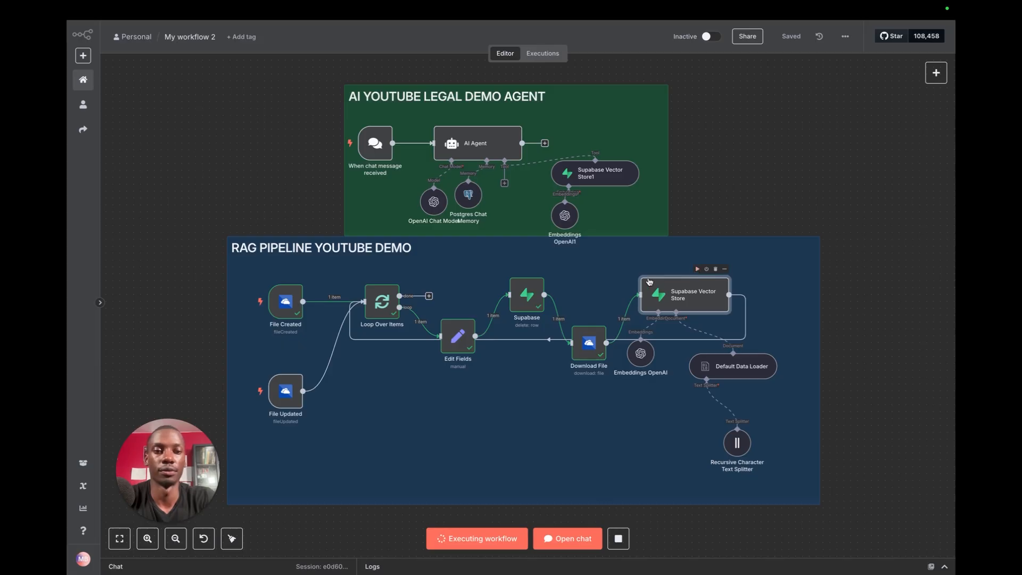
{"action": "left_click_drag", "start_coordinate": [674, 298], "coordinate": [707, 299]}
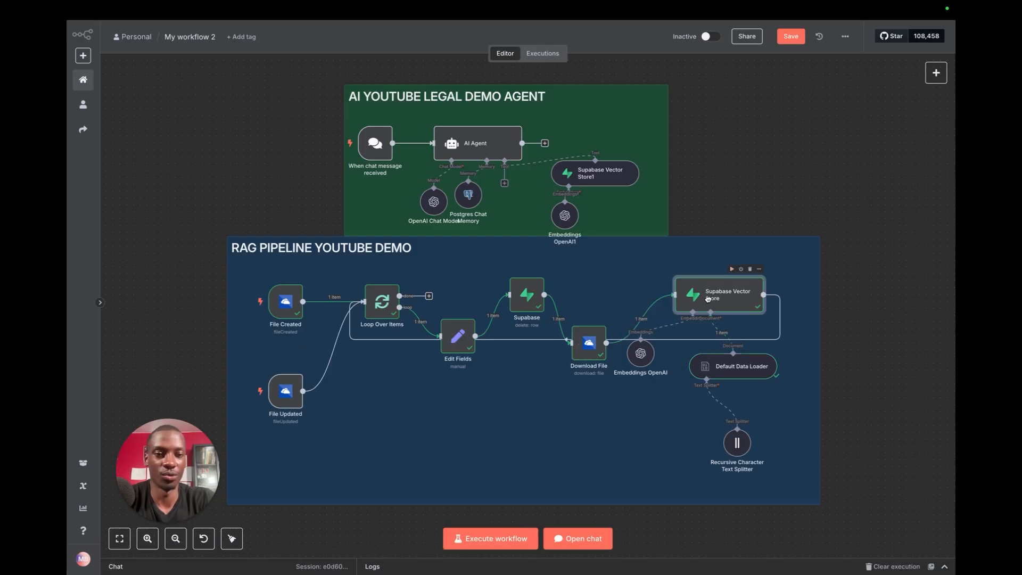
{"action": "mouse_move", "coordinate": [645, 358]}
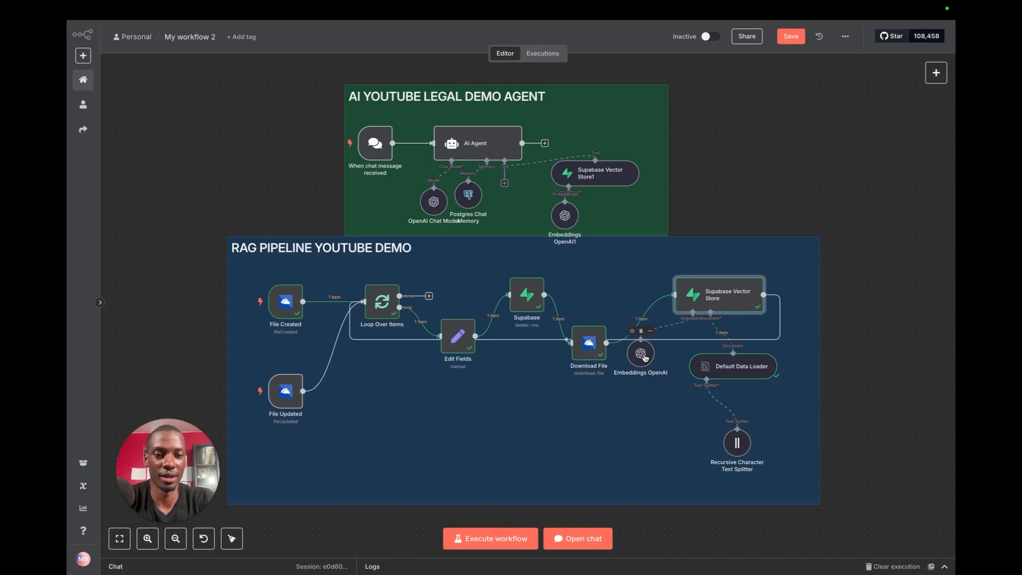
{"action": "left_click_drag", "start_coordinate": [662, 371], "coordinate": [661, 374]}
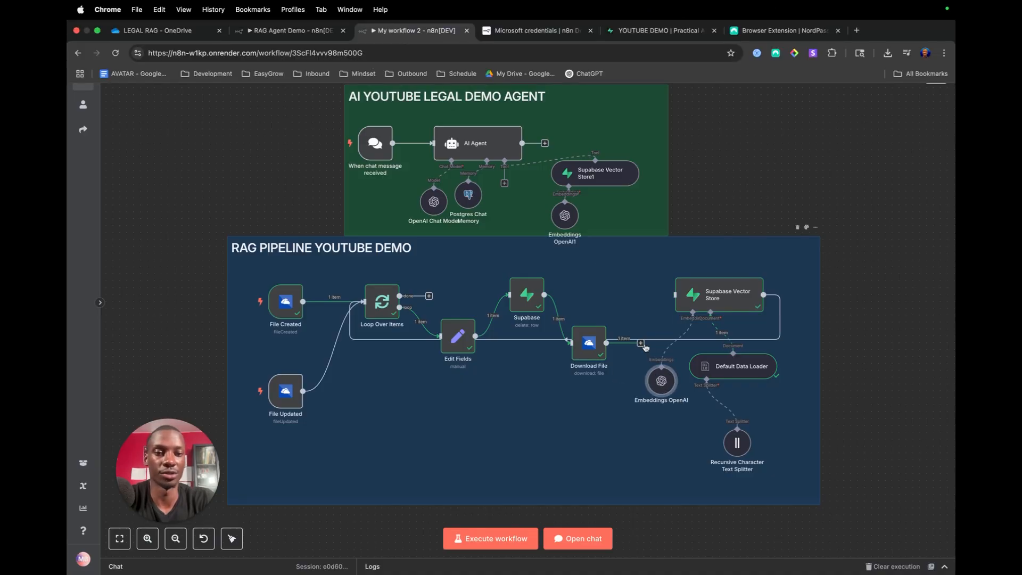
Step: Insert an Extract from File PDF step after Download File, tidy the layout, and run it
{"action": "left_click", "coordinate": [640, 342]}
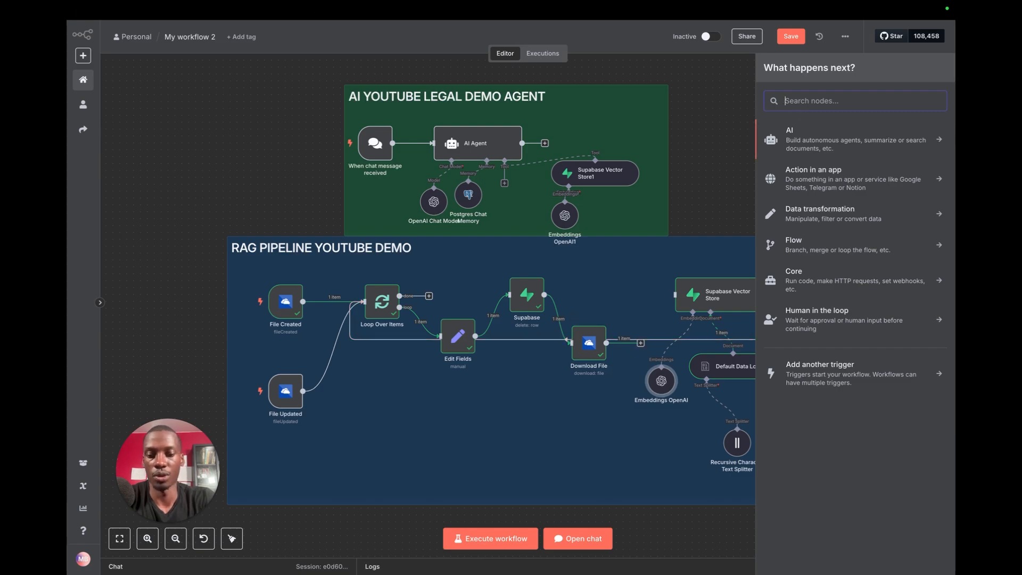
{"action": "type", "text": "extra"}
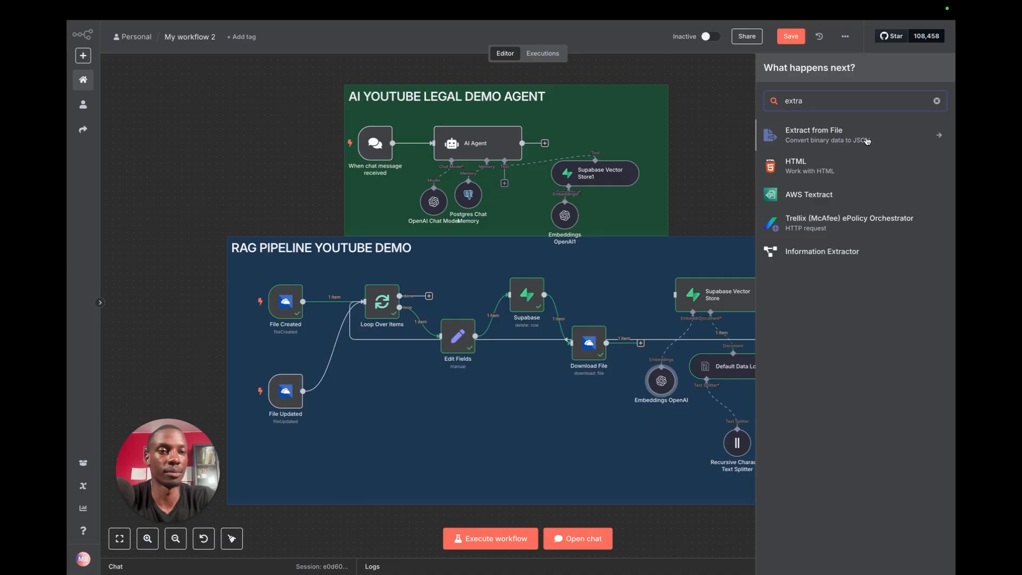
{"action": "left_click", "coordinate": [866, 141]}
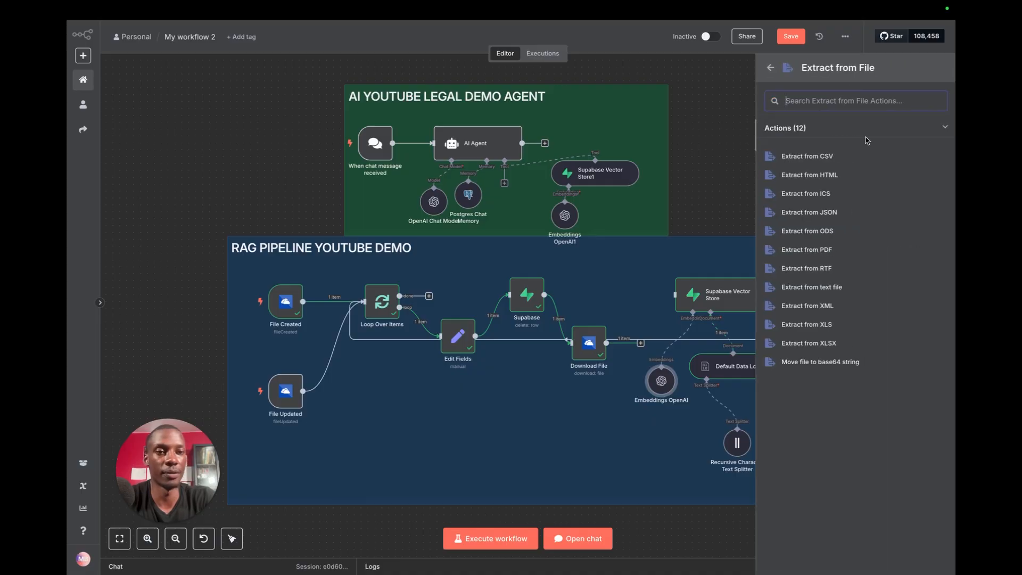
{"action": "left_click", "coordinate": [828, 252]}
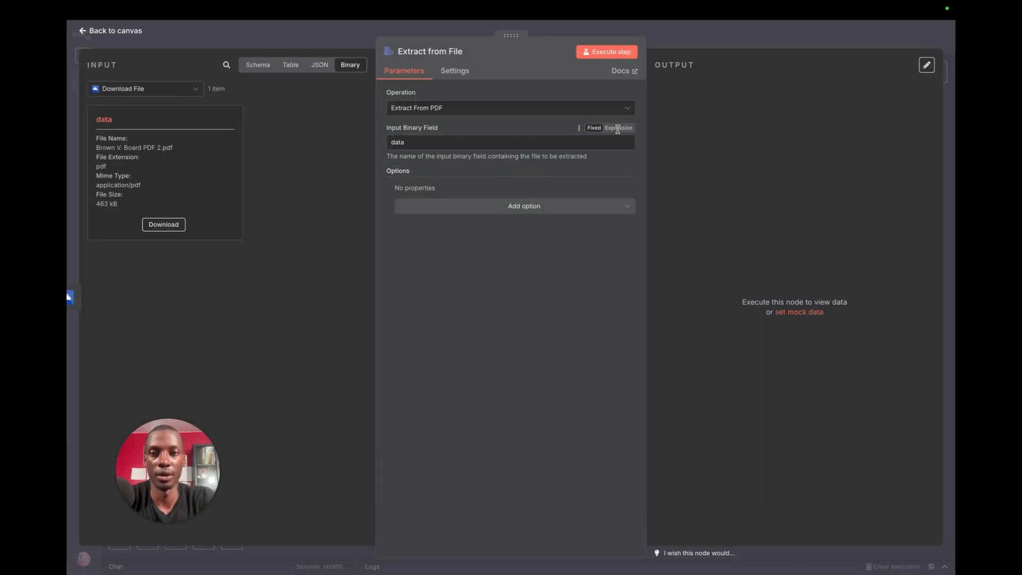
{"action": "left_click", "coordinate": [723, 47]}
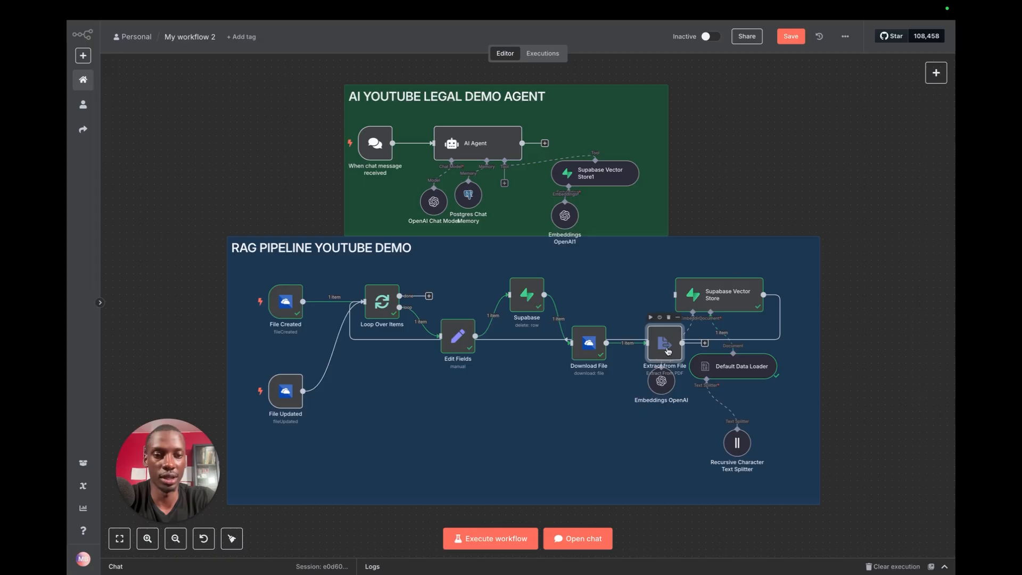
{"action": "left_click_drag", "start_coordinate": [652, 328], "coordinate": [748, 293]}
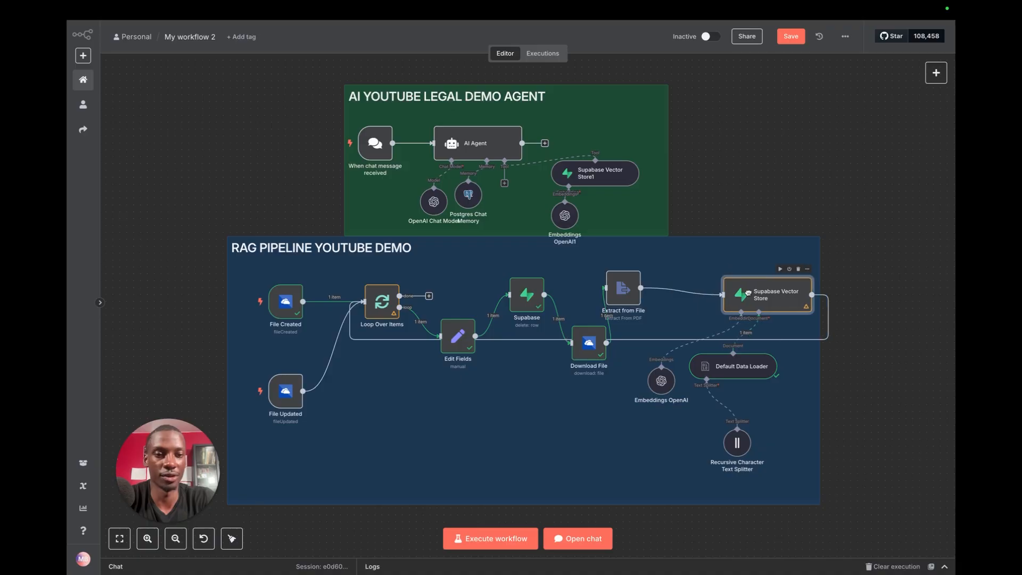
{"action": "key", "text": "shift+alt+t"}
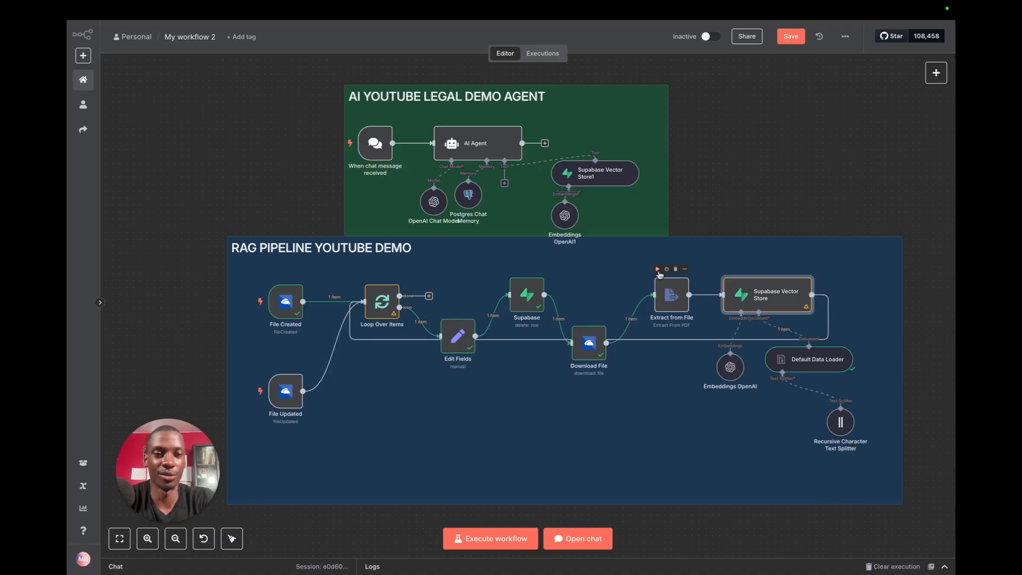
{"action": "left_click", "coordinate": [659, 270]}
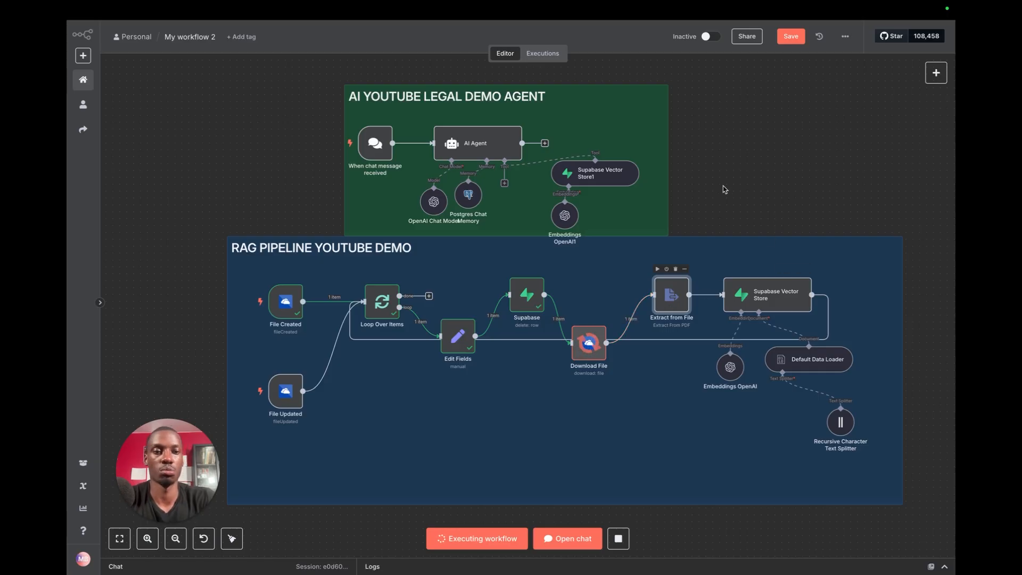
Step: Review the extracted Brown v. Board text in table view, then execute the Supabase Vector Store step
{"action": "double_click", "coordinate": [670, 304]}
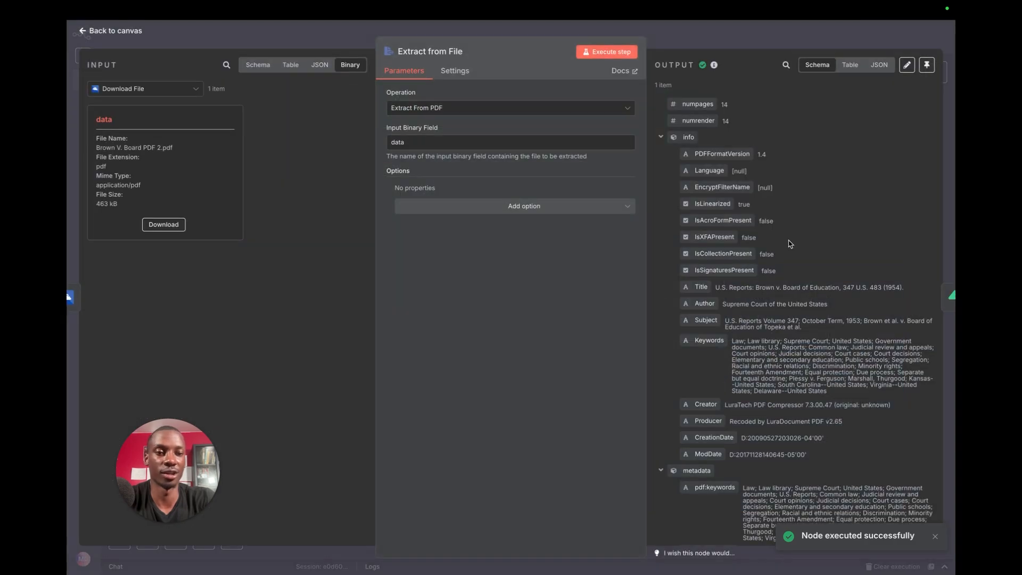
{"action": "left_click", "coordinate": [851, 65]}
{"action": "scroll", "coordinate": [835, 196], "scroll_direction": "right", "scroll_amount": 5}
{"action": "scroll", "coordinate": [836, 195], "scroll_direction": "right", "scroll_amount": 3}
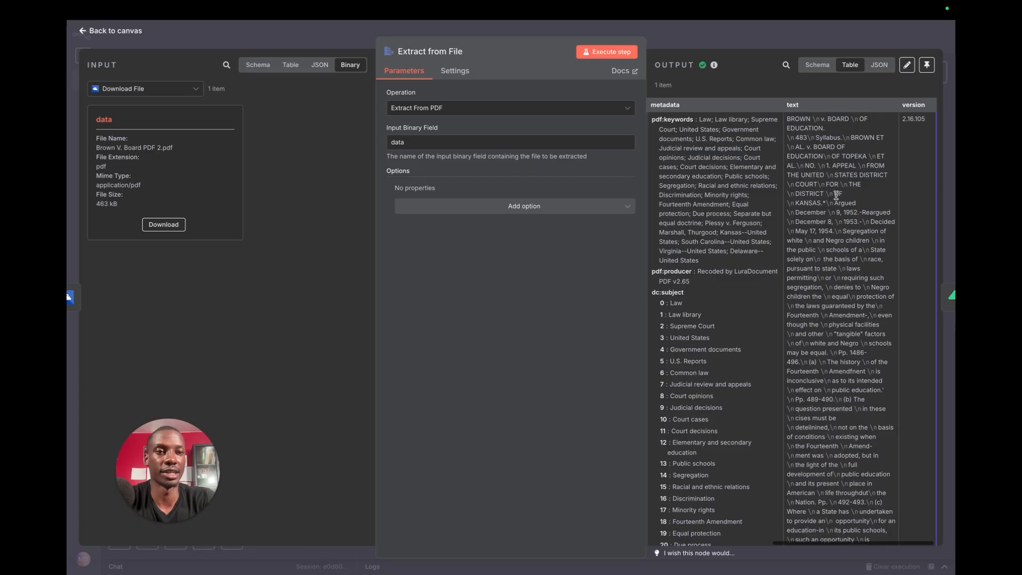
{"action": "scroll", "coordinate": [837, 218], "scroll_direction": "down", "scroll_amount": 4}
{"action": "scroll", "coordinate": [837, 218], "scroll_direction": "down", "scroll_amount": 3}
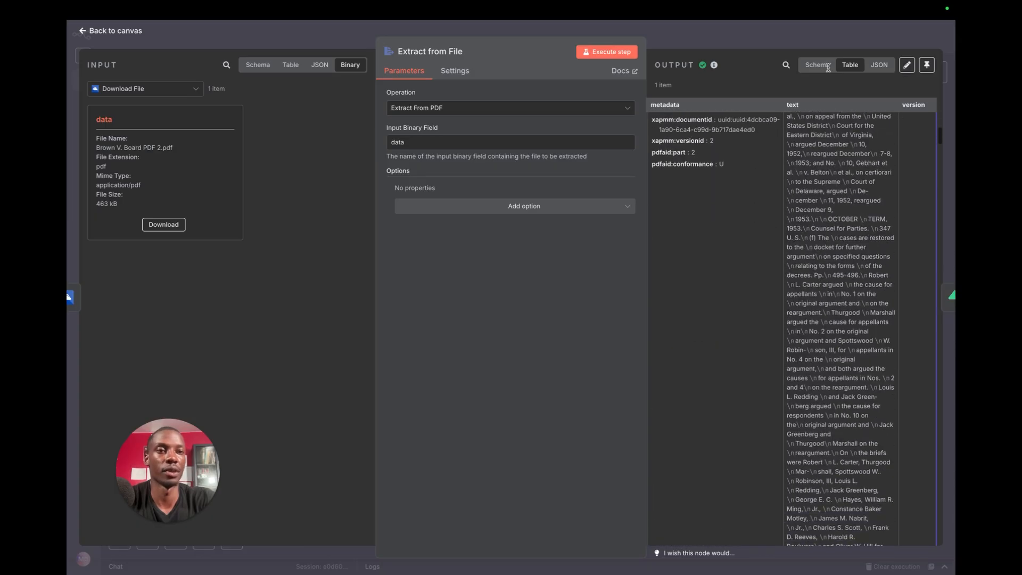
{"action": "left_click", "coordinate": [823, 36]}
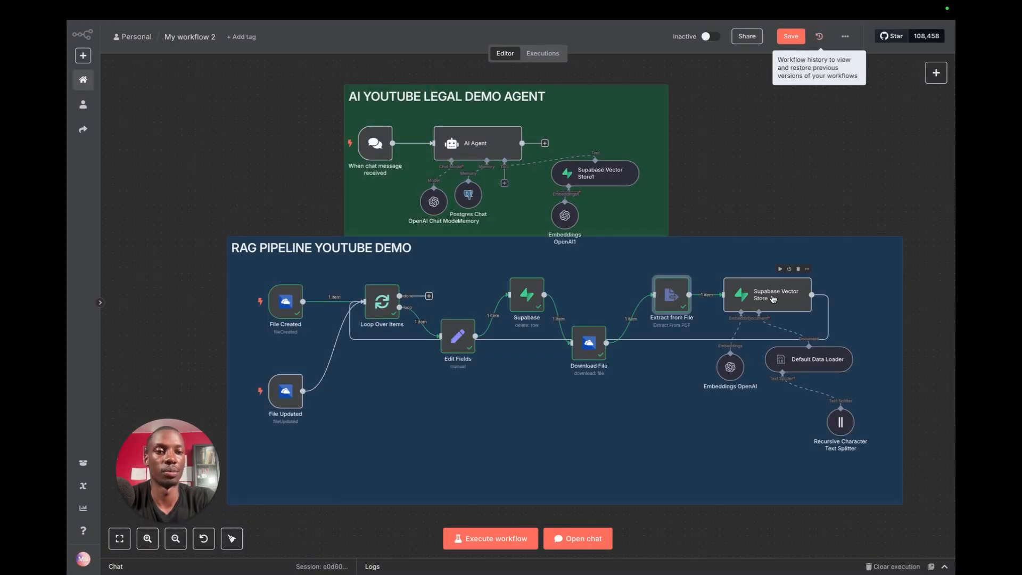
{"action": "left_click", "coordinate": [780, 270]}
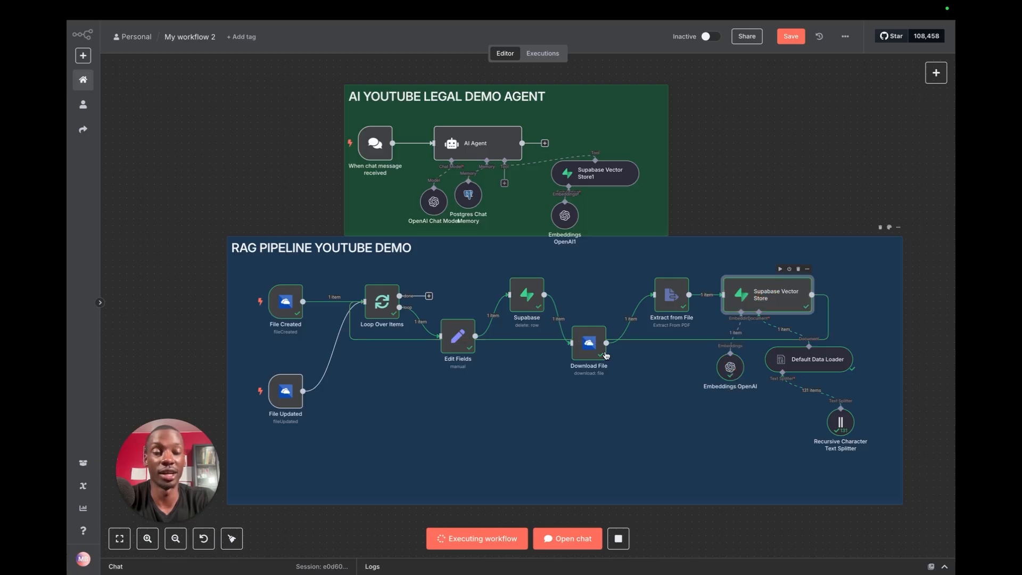
Step: Reload the Supabase documents table and read row 2's metadata JSON
{"action": "mouse_move", "coordinate": [638, 5]}
{"action": "left_click", "coordinate": [636, 31]}
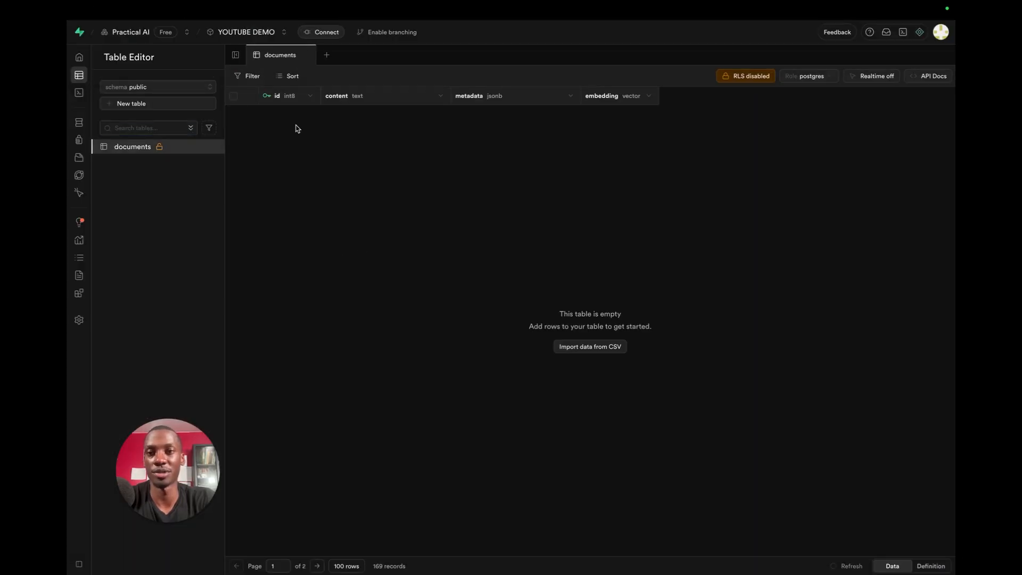
{"action": "mouse_move", "coordinate": [210, 4]}
{"action": "left_click", "coordinate": [116, 55]}
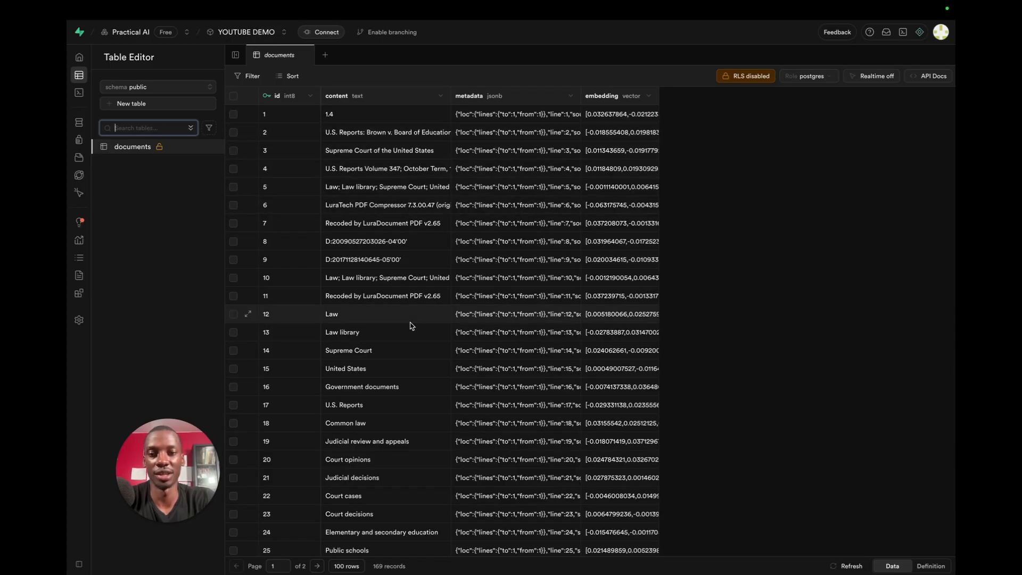
{"action": "double_click", "coordinate": [525, 133]}
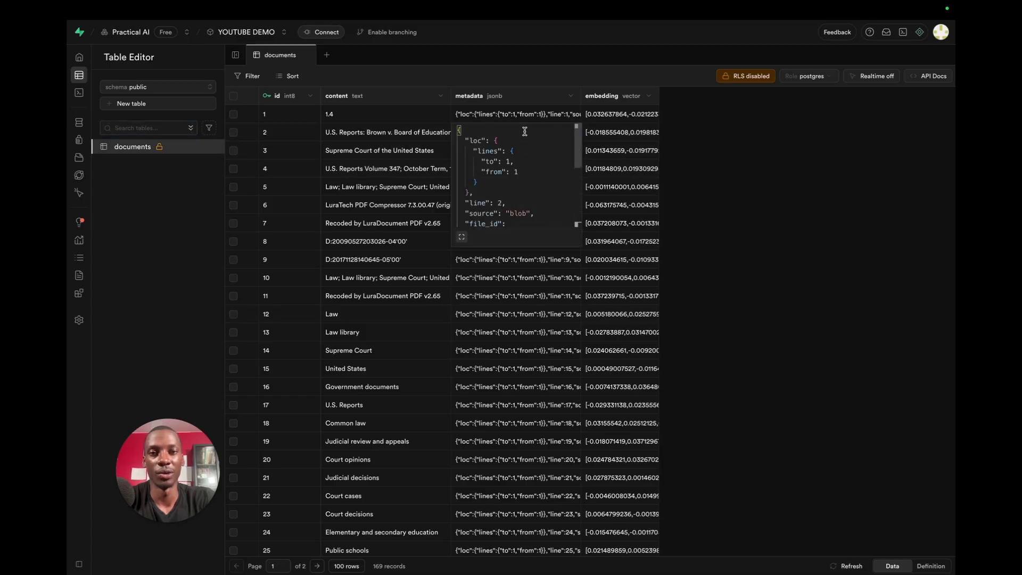
{"action": "scroll", "coordinate": [510, 172], "scroll_direction": "down", "scroll_amount": 4}
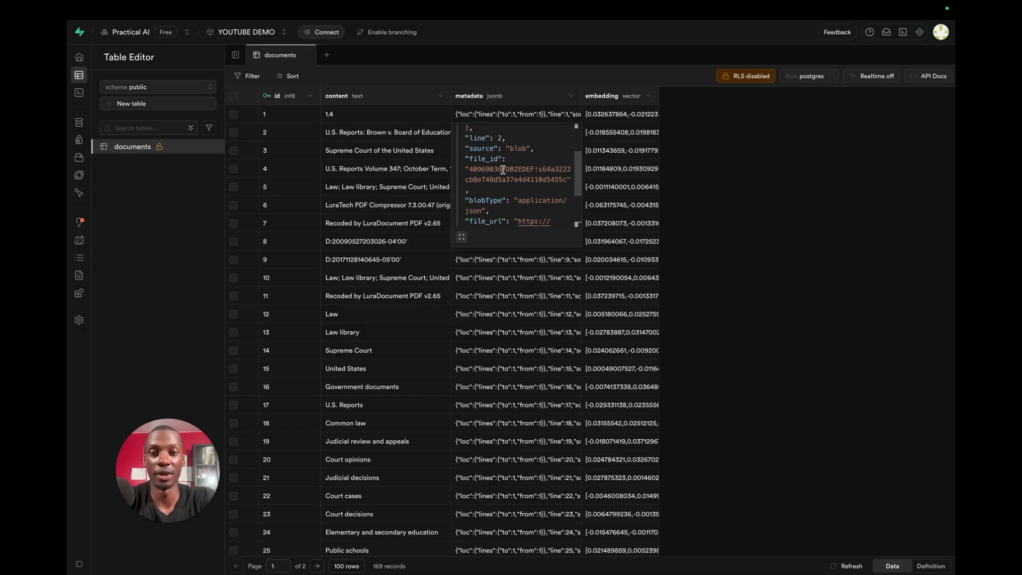
{"action": "scroll", "coordinate": [504, 178], "scroll_direction": "down", "scroll_amount": 3}
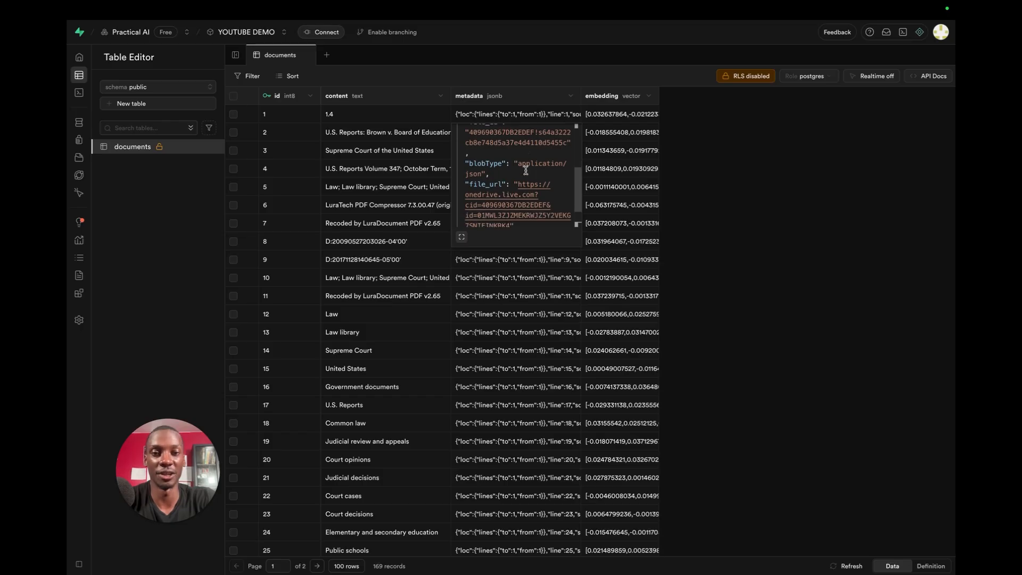
{"action": "scroll", "coordinate": [519, 202], "scroll_direction": "down", "scroll_amount": 2}
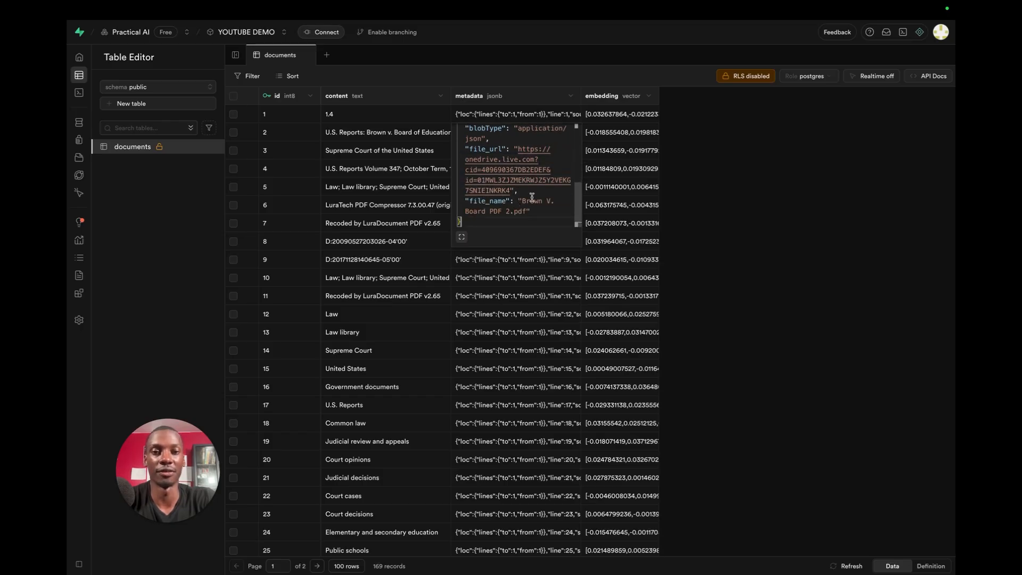
{"action": "left_click", "coordinate": [545, 298]}
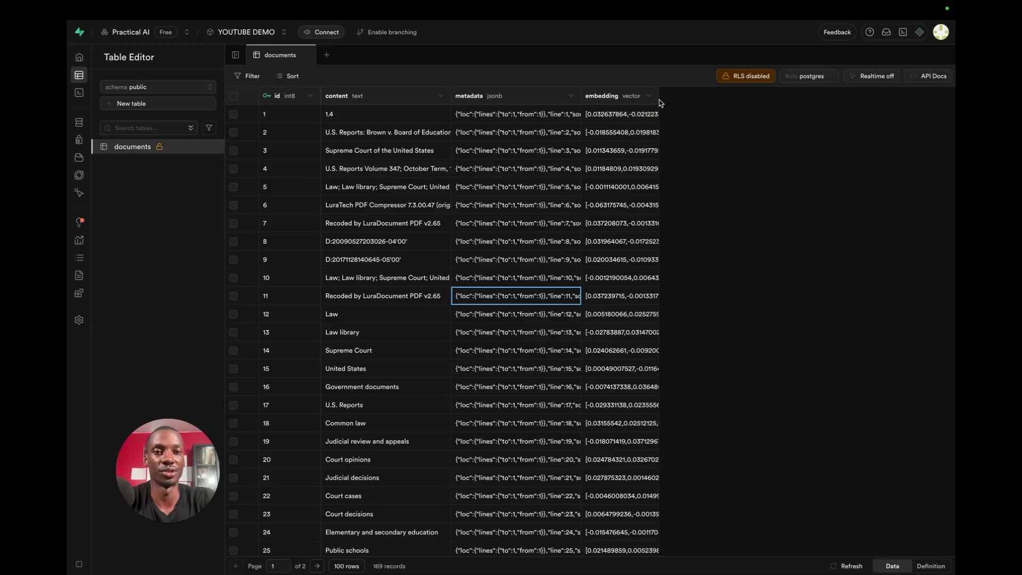
Step: Resize the embedding column to view the vectors, then go back to n8n
{"action": "left_click_drag", "start_coordinate": [658, 97], "coordinate": [779, 107]}
{"action": "left_click_drag", "start_coordinate": [713, 109], "coordinate": [686, 110]}
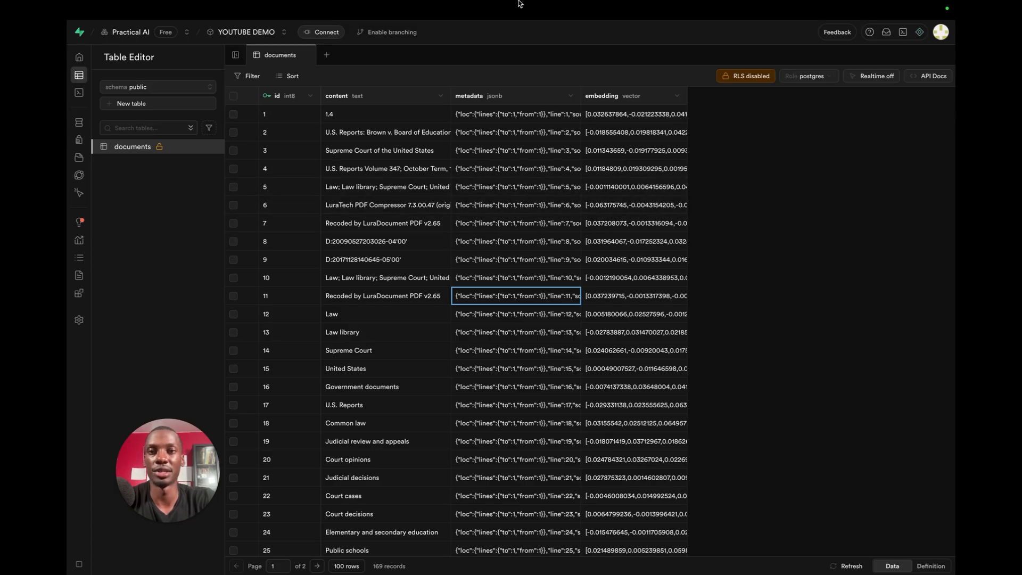
{"action": "mouse_move", "coordinate": [519, 2]}
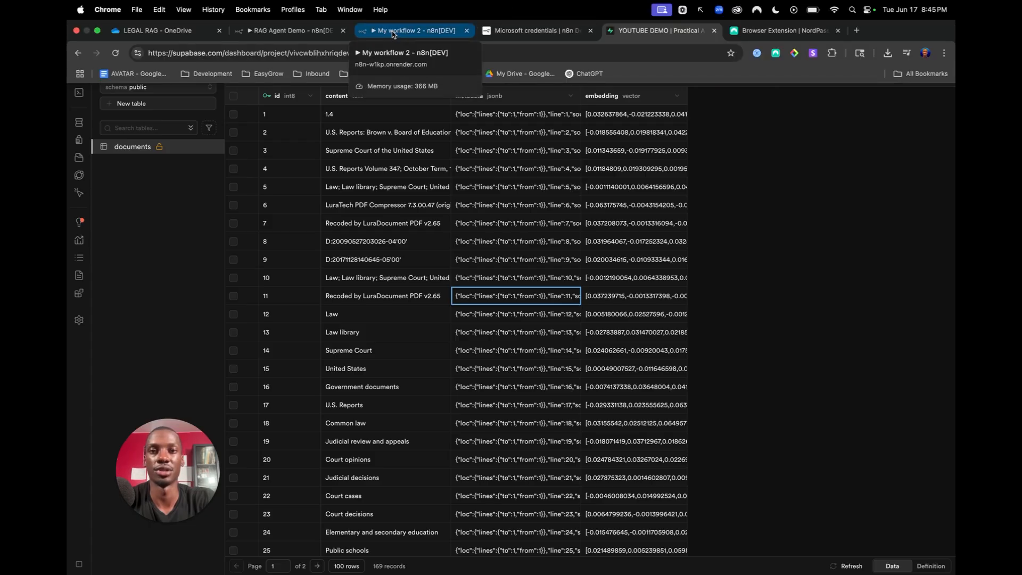
{"action": "left_click", "coordinate": [405, 33]}
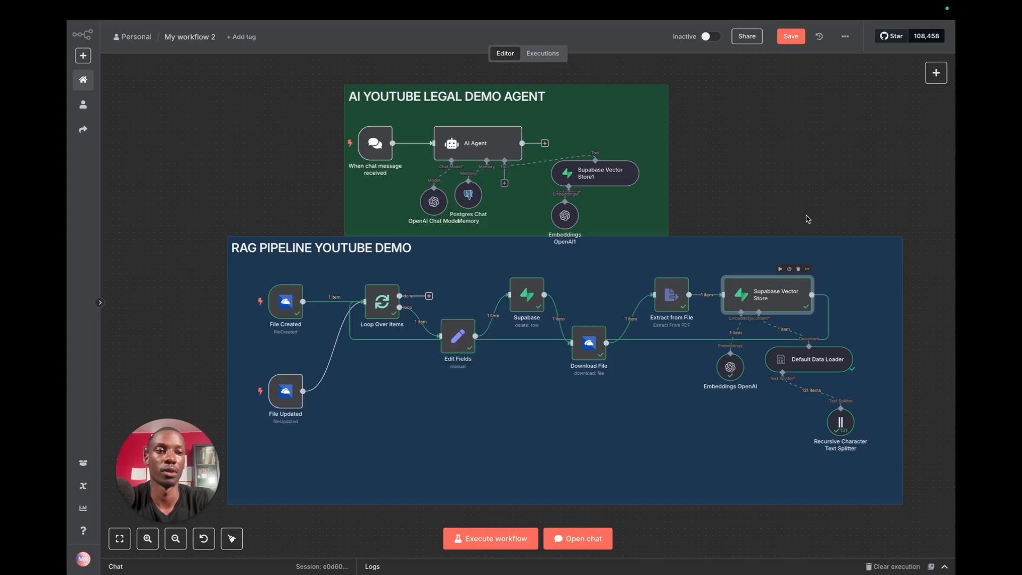
Step: Ask the chat agent 'Who was the chief justice in this case?'
{"action": "key", "text": "c"}
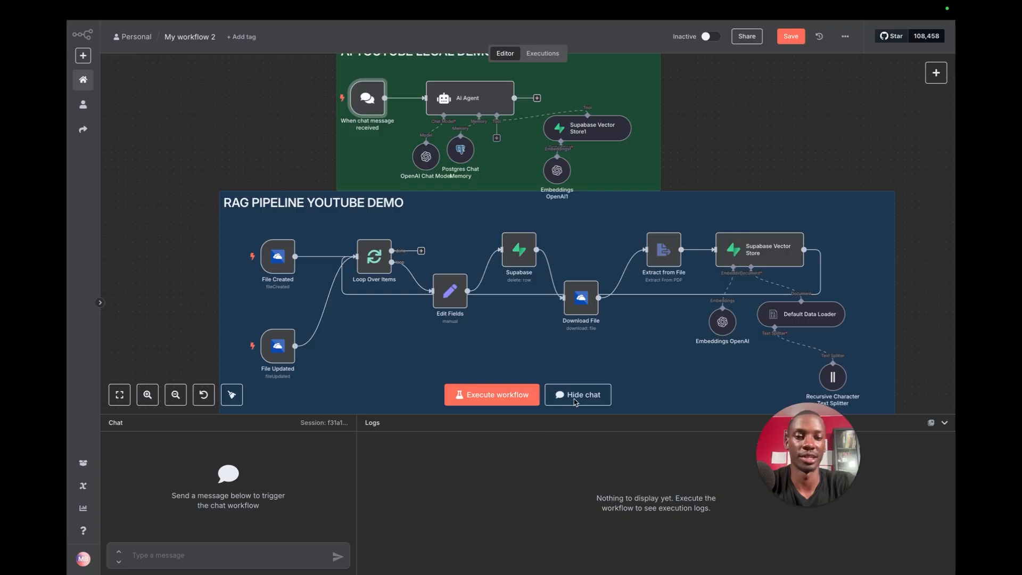
{"action": "left_click", "coordinate": [590, 399]}
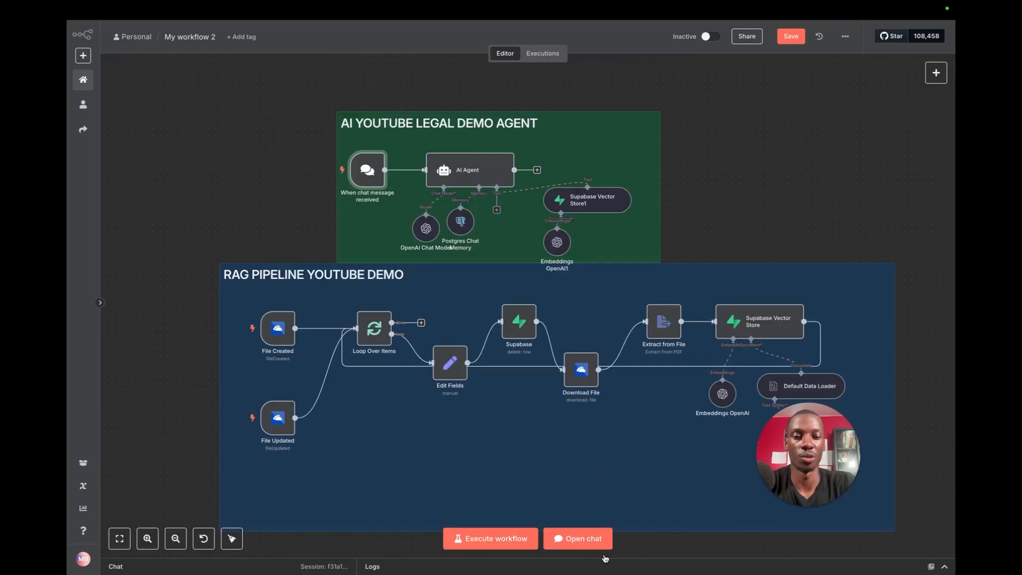
{"action": "left_click", "coordinate": [589, 542]}
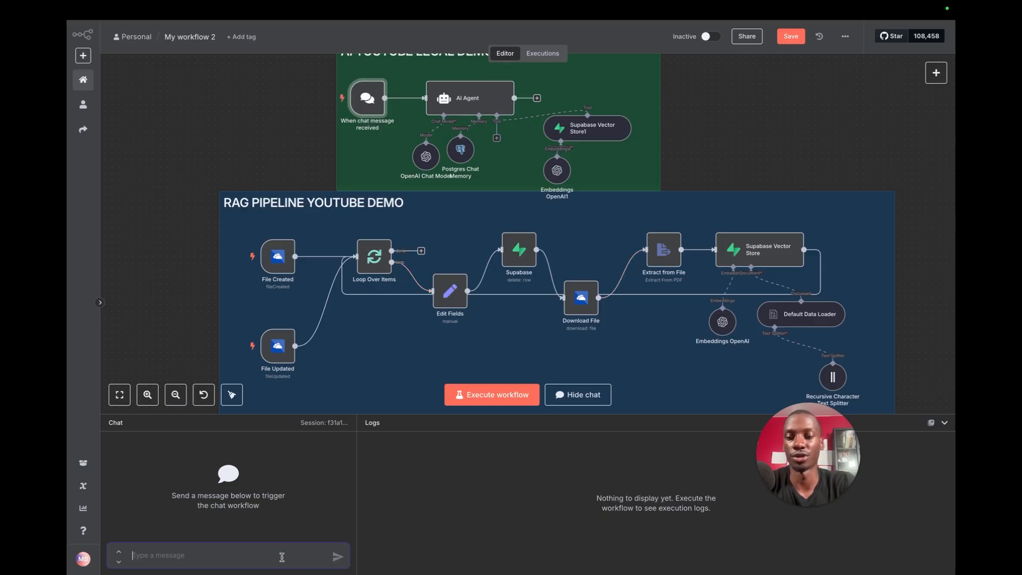
{"action": "type", "text": "Who was the chief justice in thi"}
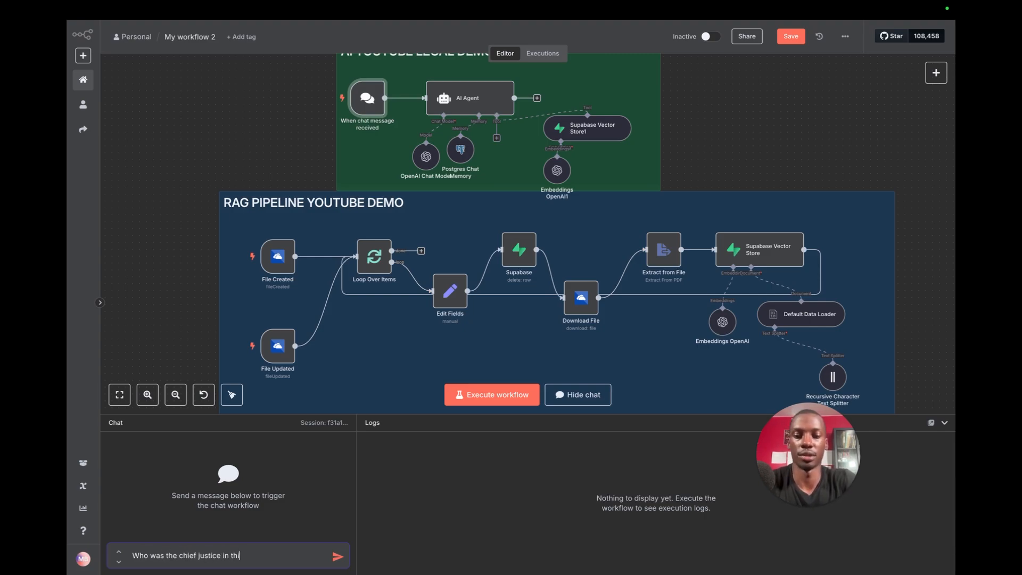
{"action": "key", "text": "Return"}
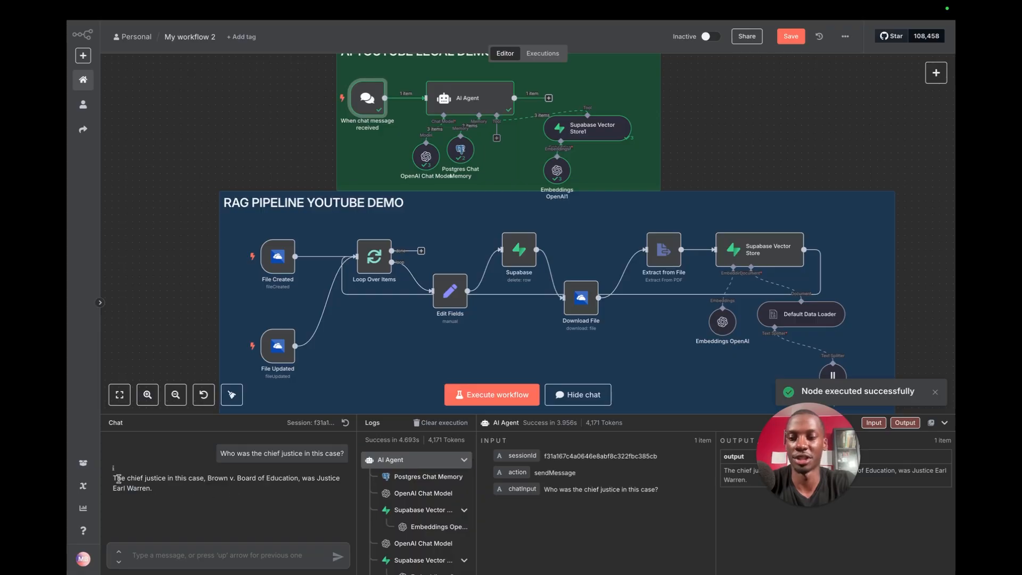
Step: Confirm the answer names Justice Earl Warren, then save the workflow
{"action": "triple_click", "coordinate": [179, 489]}
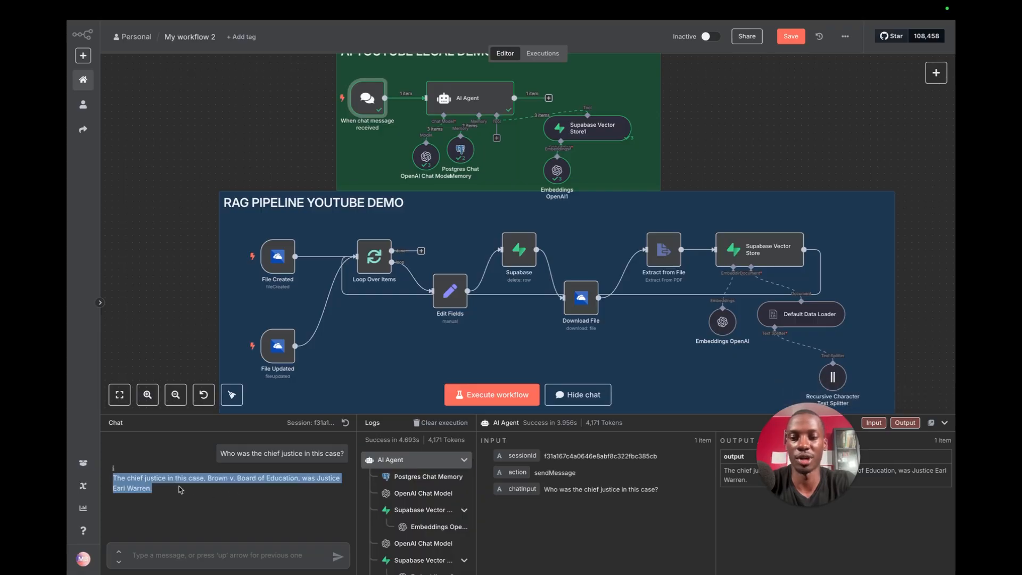
{"action": "left_click", "coordinate": [303, 490]}
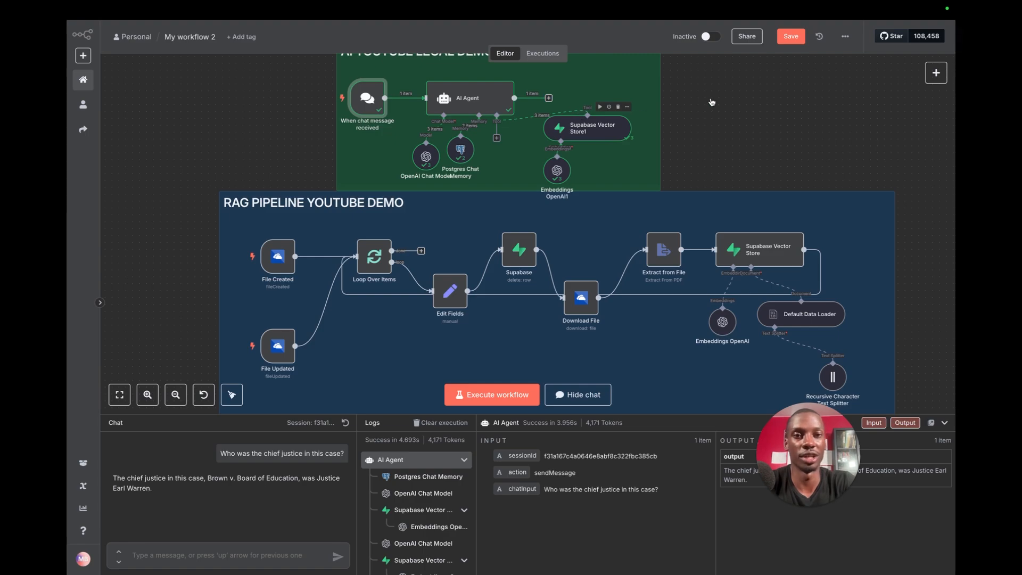
{"action": "left_click", "coordinate": [796, 38]}
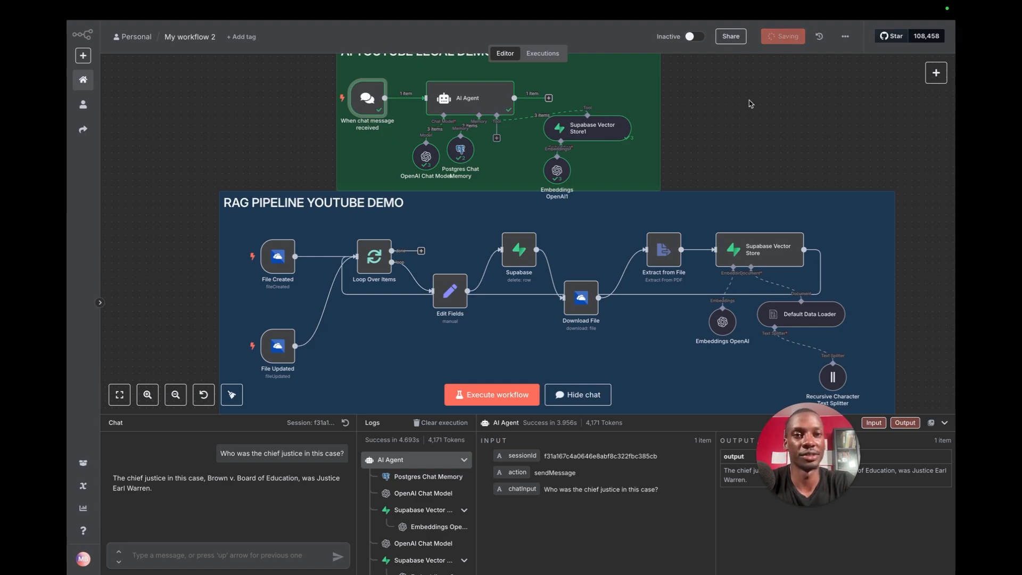